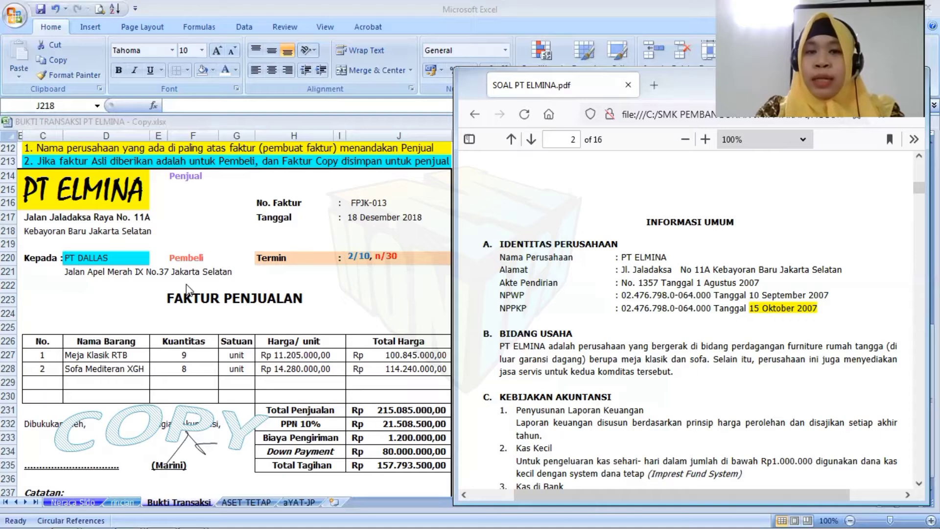
# Examine the invoice's payment terms in J220, going through the discount part 2/10 and the due part n/30 separately
pyautogui.click(331, 258)
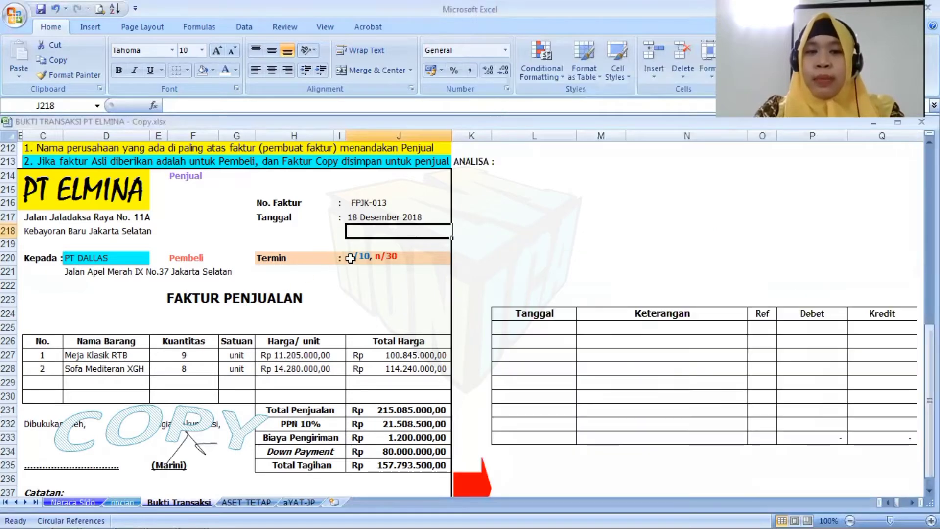
pyautogui.click(360, 260)
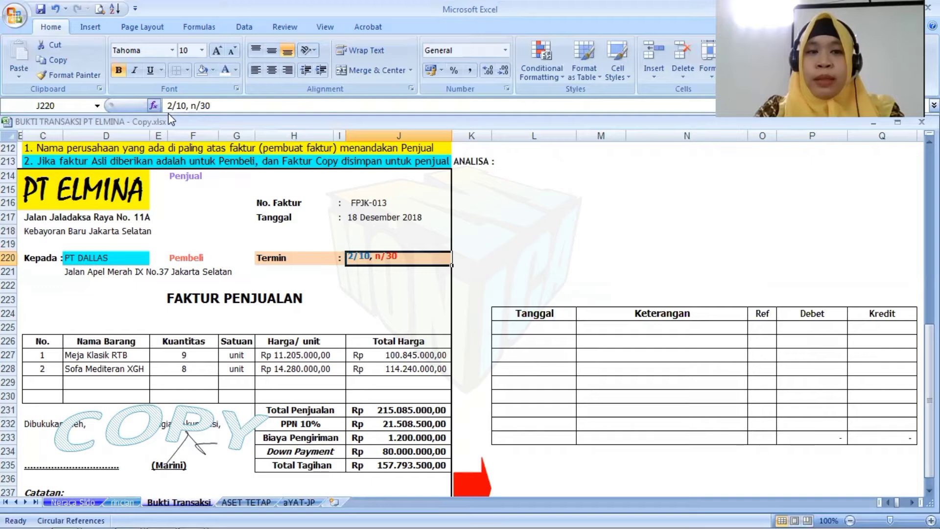
pyautogui.moveTo(168, 105); pyautogui.dragTo(187, 106)
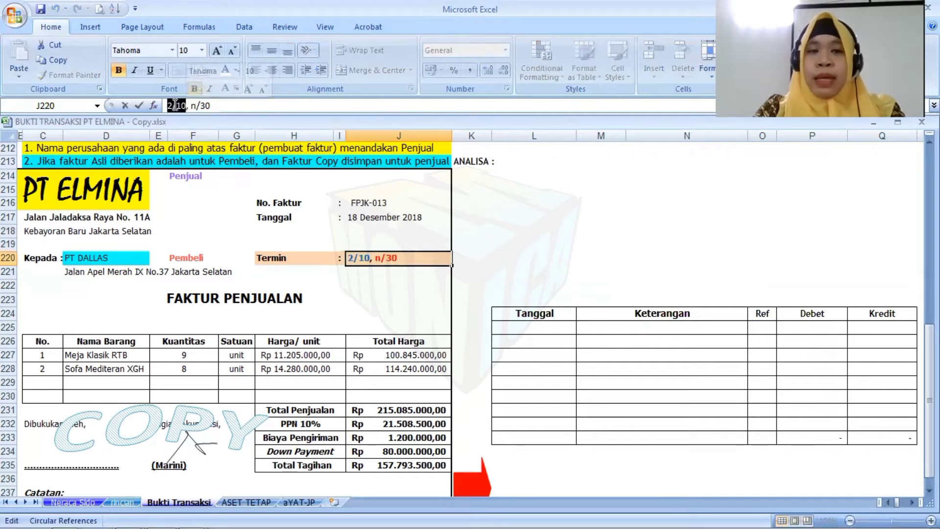
pyautogui.moveTo(167, 105); pyautogui.dragTo(186, 106)
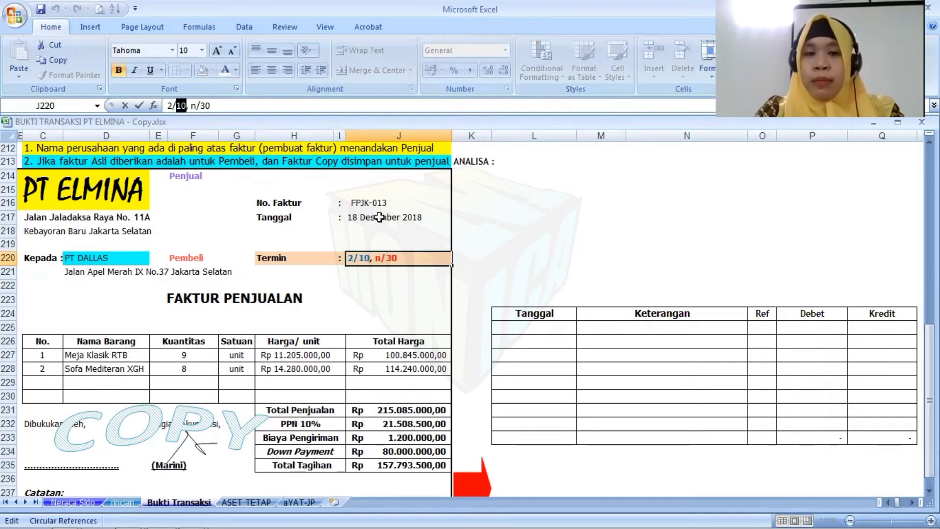
pyautogui.moveTo(168, 106); pyautogui.dragTo(173, 107)
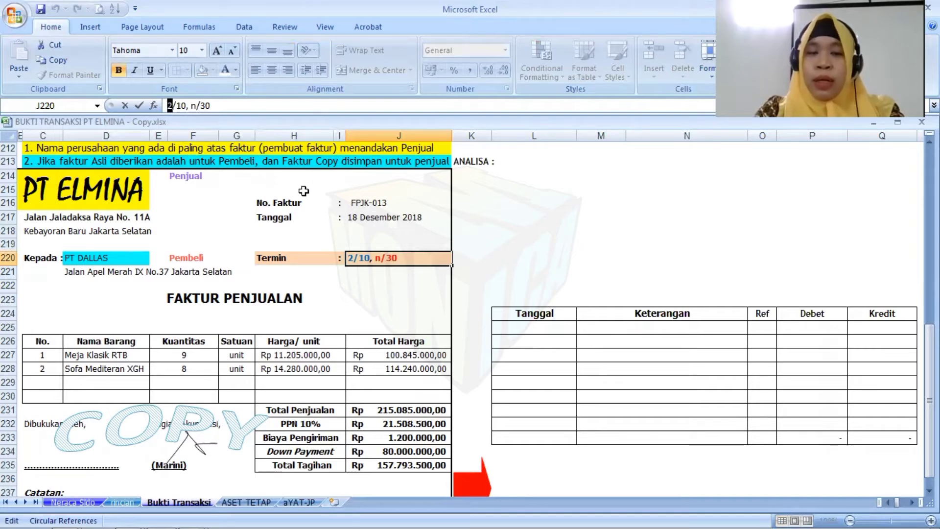
pyautogui.moveTo(176, 106); pyautogui.dragTo(188, 109)
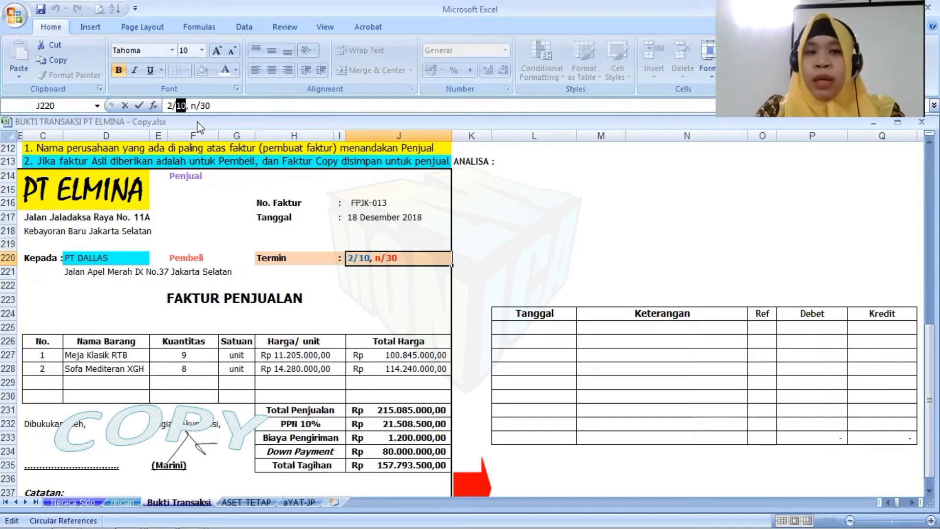
pyautogui.moveTo(191, 106); pyautogui.dragTo(211, 106)
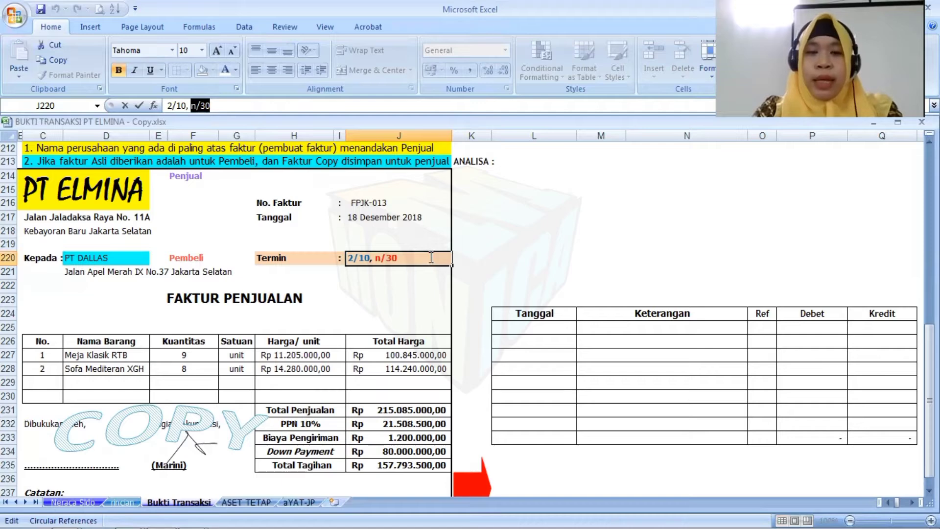
pyautogui.click(471, 177)
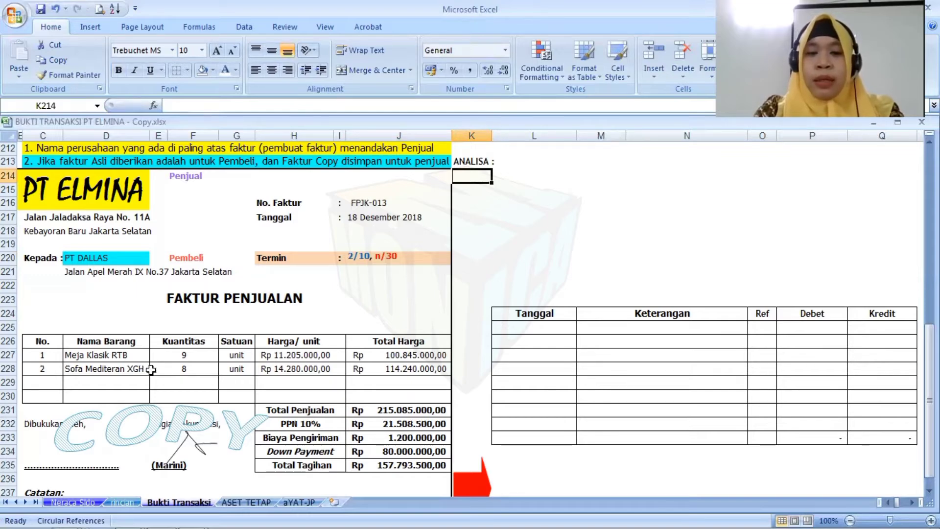
# Shade the invoice's Total Penjualan row, H231:J231, with the recent pink fill colour
pyautogui.click(347, 404)
pyautogui.moveTo(346, 405); pyautogui.dragTo(411, 410)
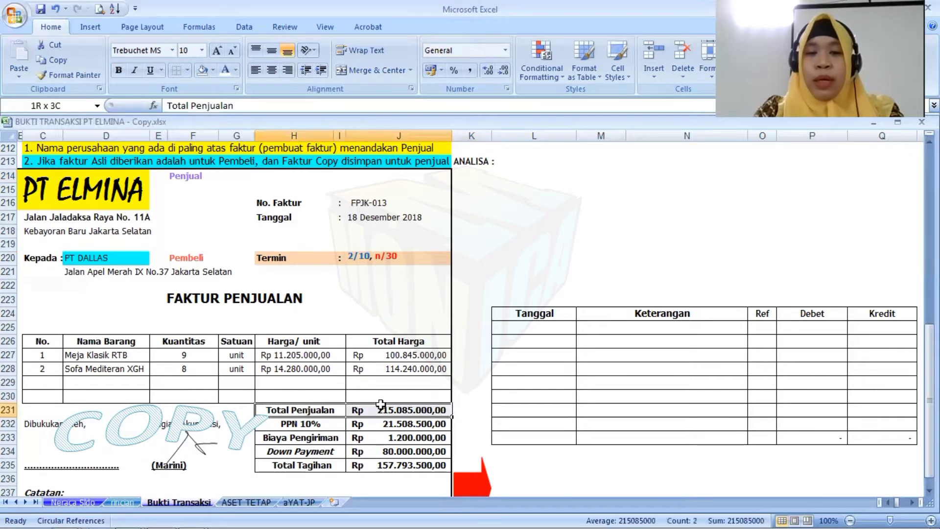
pyautogui.click(214, 70)
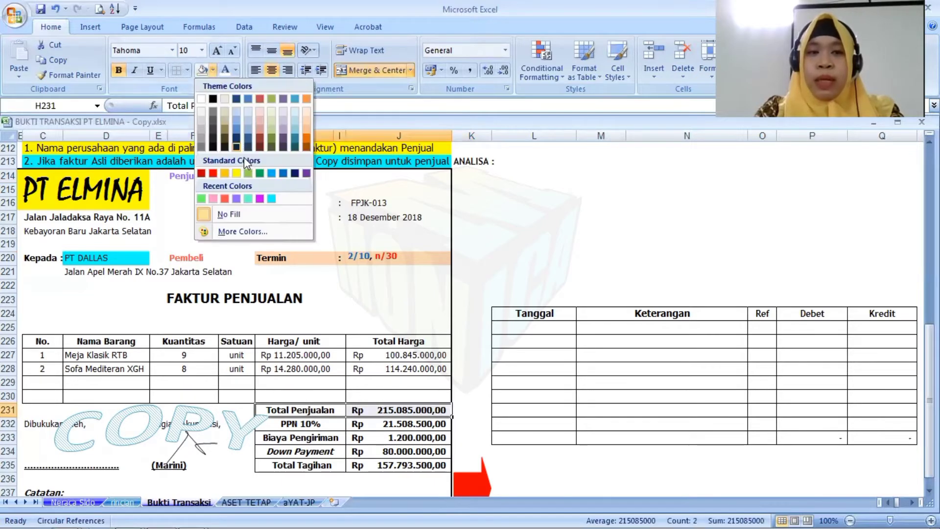
pyautogui.click(221, 196)
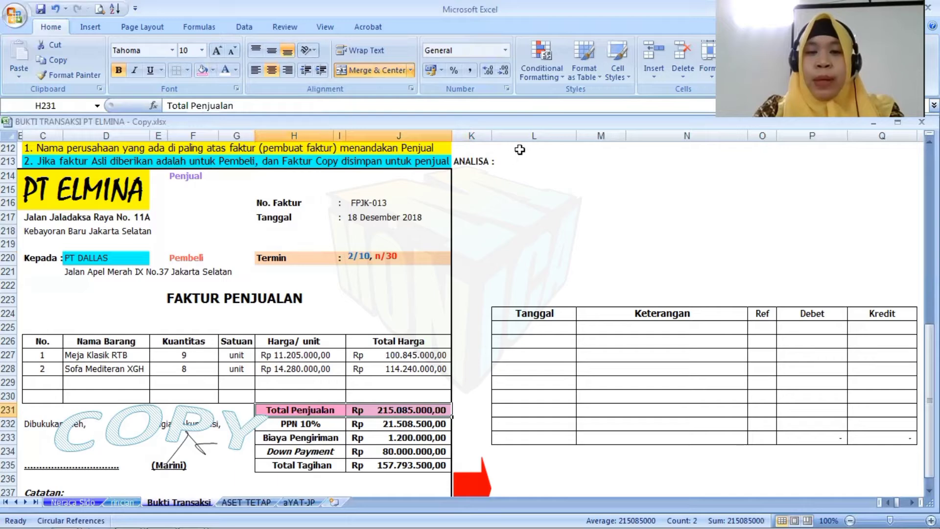
# Set the font colour of the first analysis cell, K214, to Automatic
pyautogui.click(466, 175)
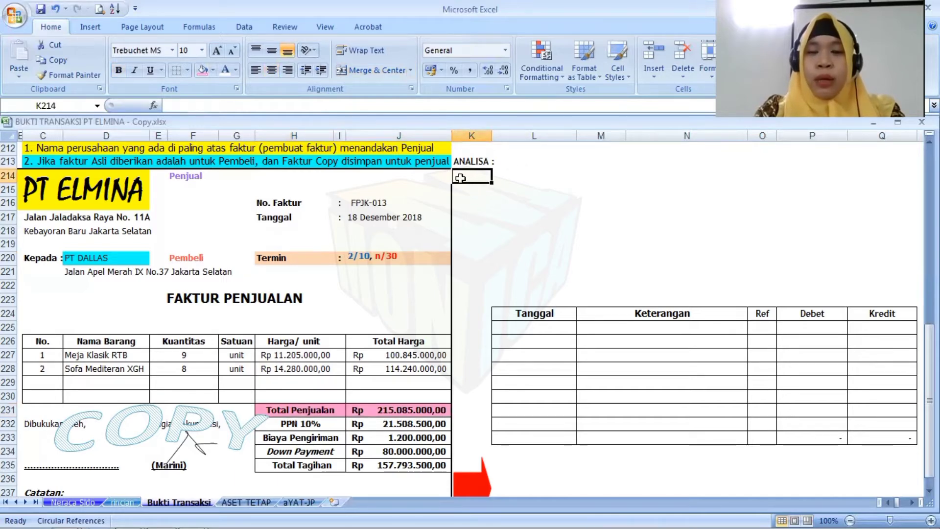
pyautogui.write('P')
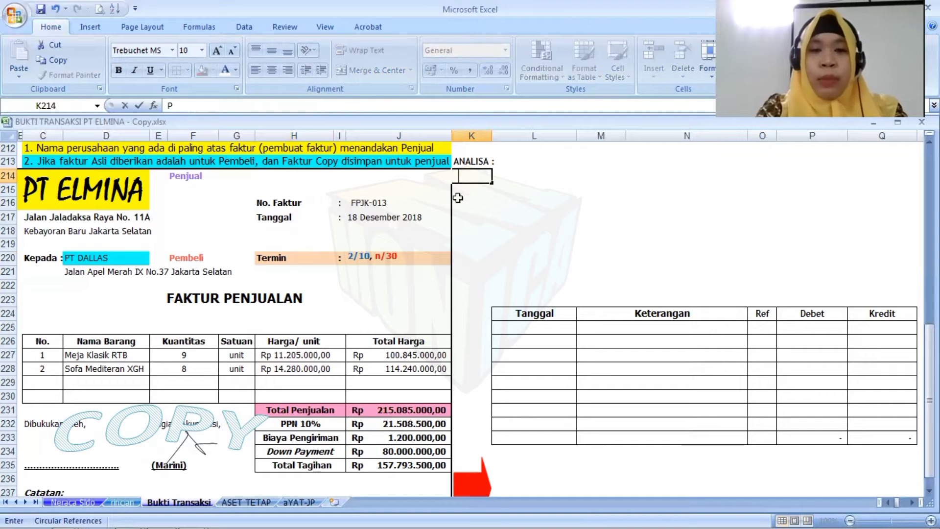
pyautogui.press('BackSpace')
pyautogui.press('BackSpace')
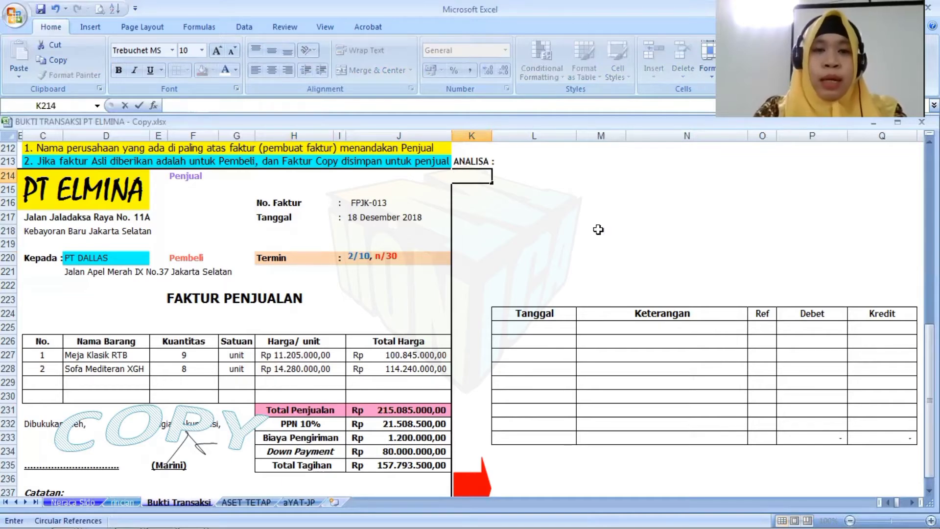
pyautogui.click(236, 71)
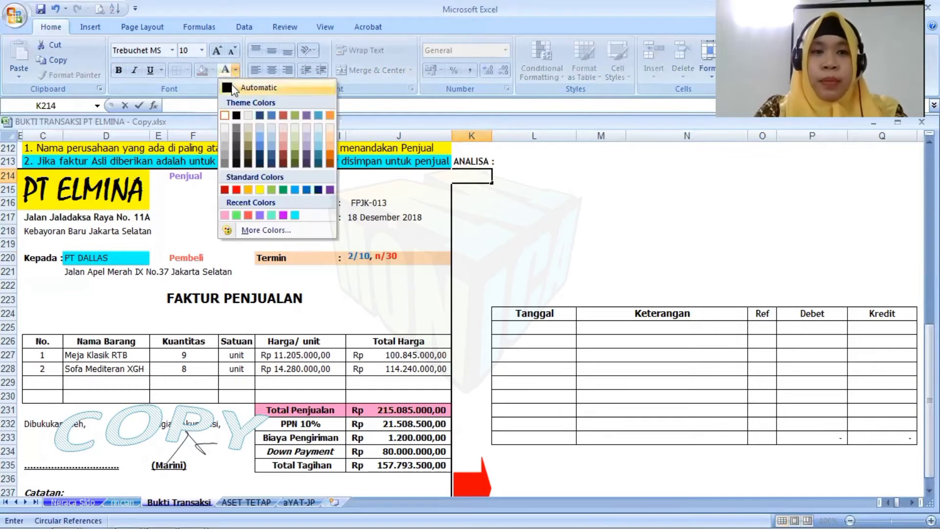
pyautogui.click(274, 88)
# Enter "Penjualan Rp. 215.085.000,-" in K214 beneath the ANALISA heading
pyautogui.write('Penjaua')
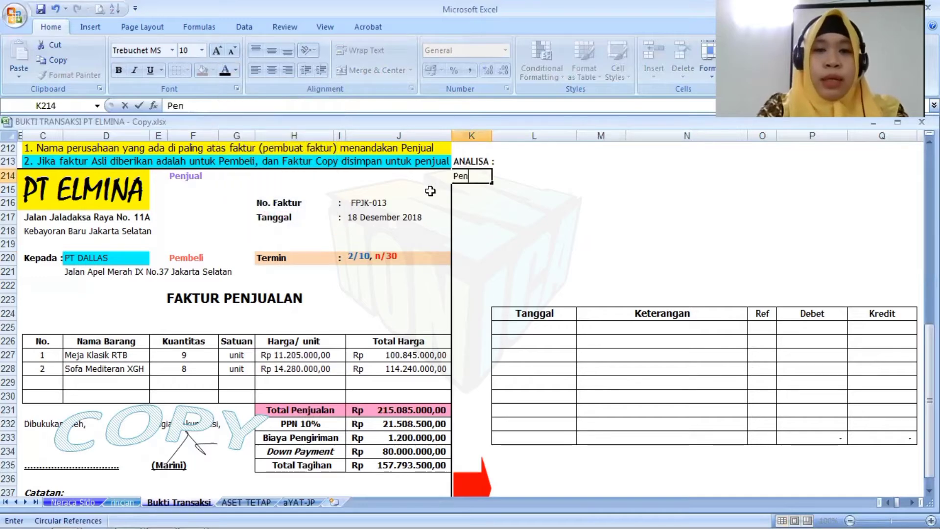
pyautogui.press('BackSpace')
pyautogui.press('BackSpace')
pyautogui.press('BackSpace')
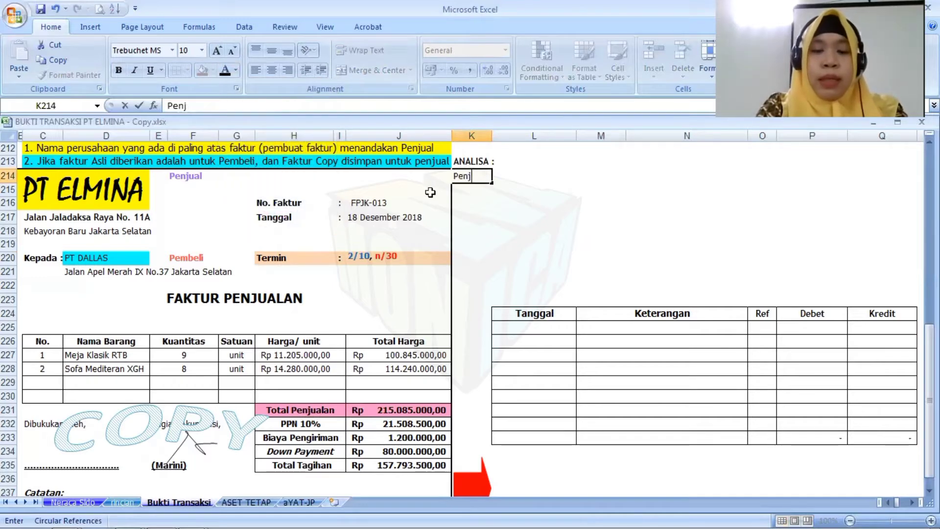
pyautogui.write('ualan Rp')
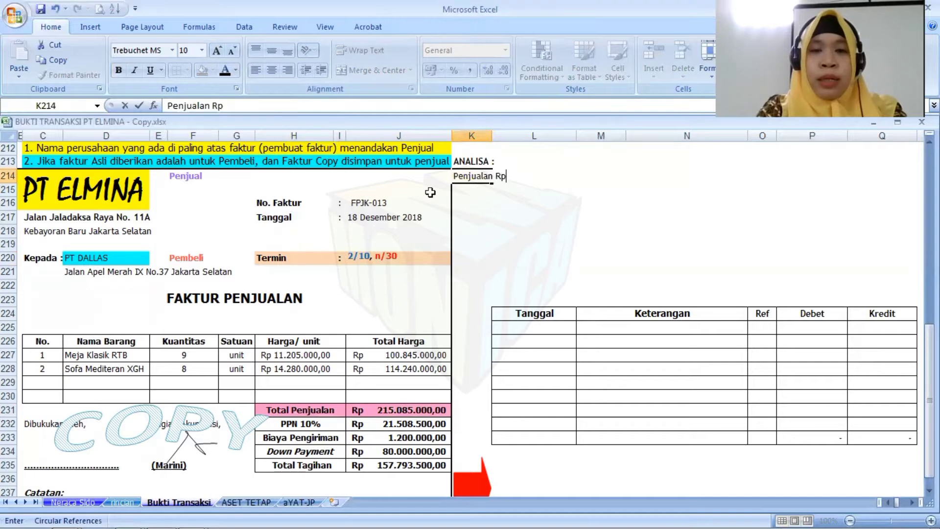
pyautogui.write('. 21')
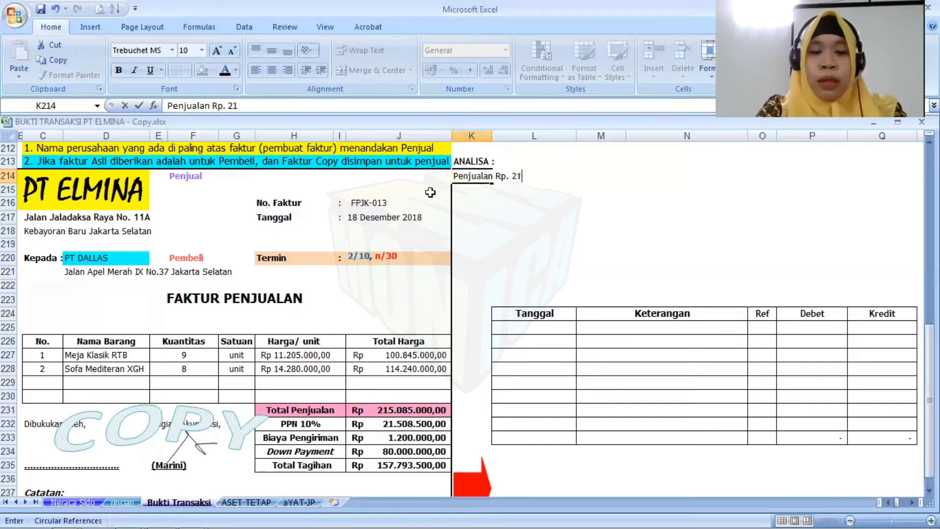
pyautogui.write('5.05')
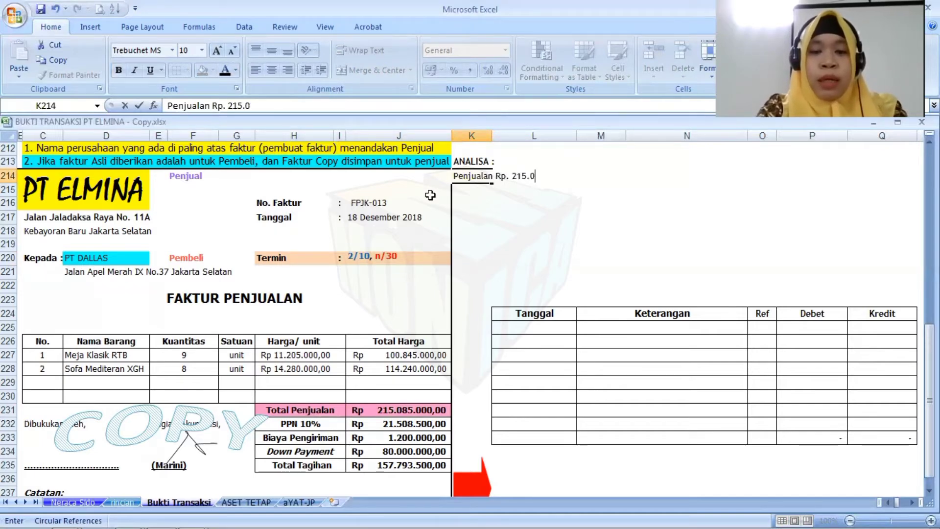
pyautogui.press('BackSpace')
pyautogui.press('BackSpace')
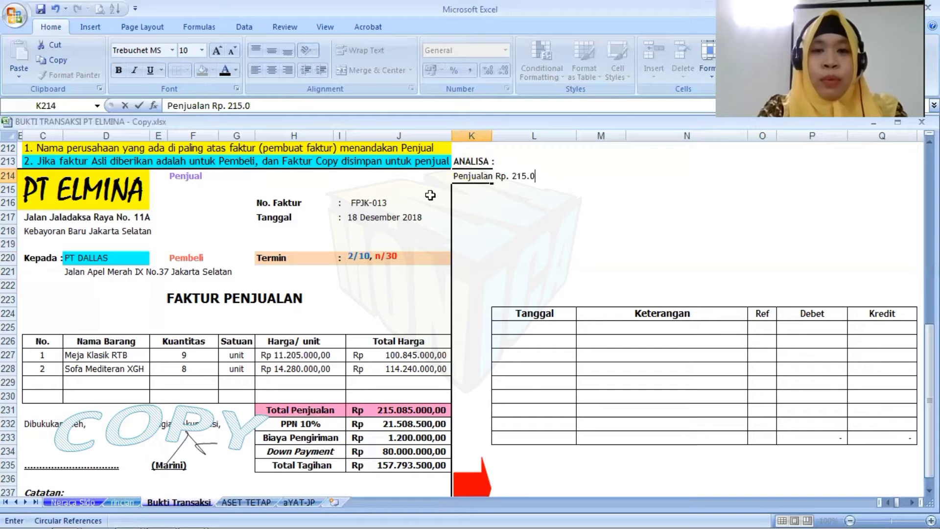
pyautogui.write('85.')
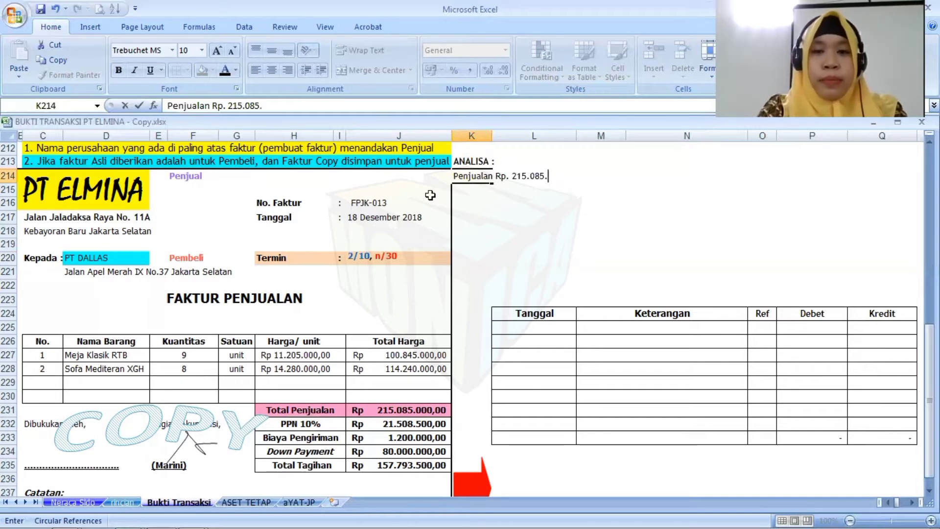
pyautogui.write('000,-')
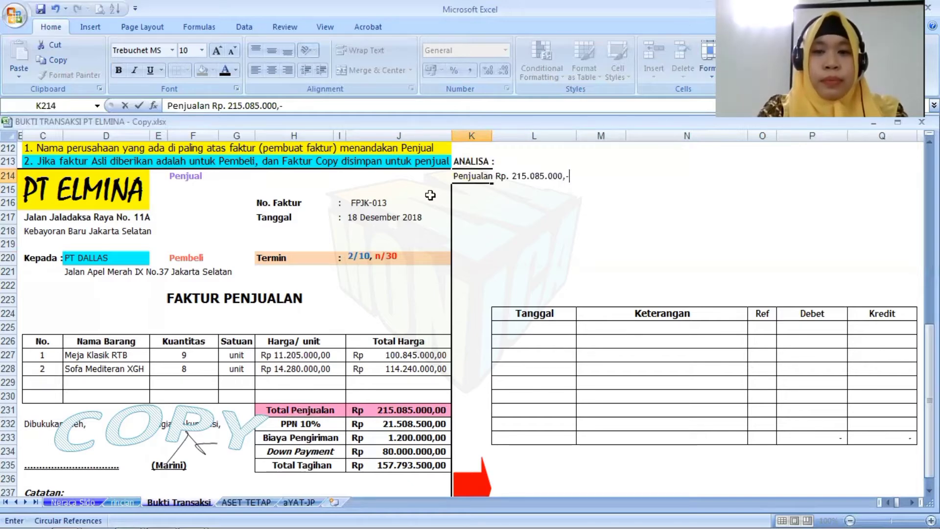
# Shade the Penjualan analysis line, K214:M214, in the same pink as the Total Penjualan row
pyautogui.moveTo(462, 176); pyautogui.dragTo(594, 178)
pyautogui.click(203, 70)
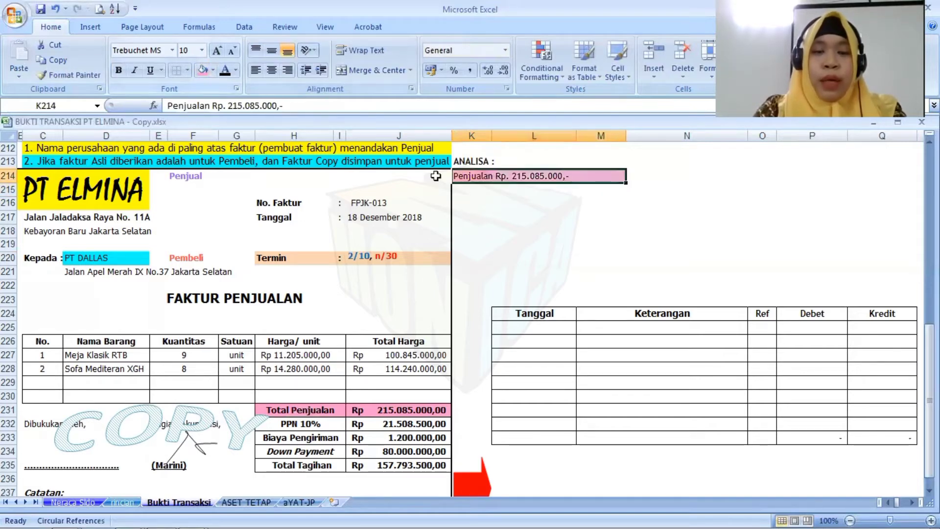
pyautogui.click(466, 189)
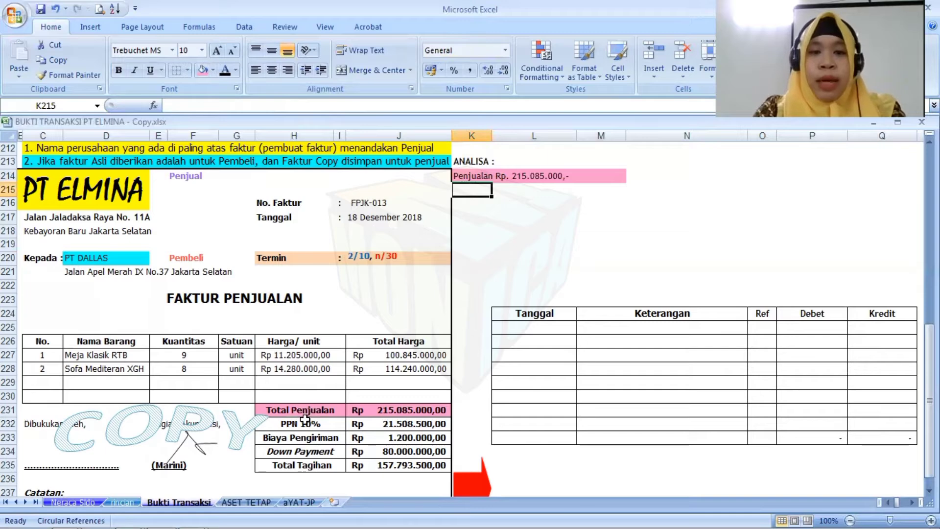
# Shade the invoice's PPN 10% row, H232:J232, with the recent bright turquoise fill colour
pyautogui.moveTo(305, 418); pyautogui.dragTo(384, 430)
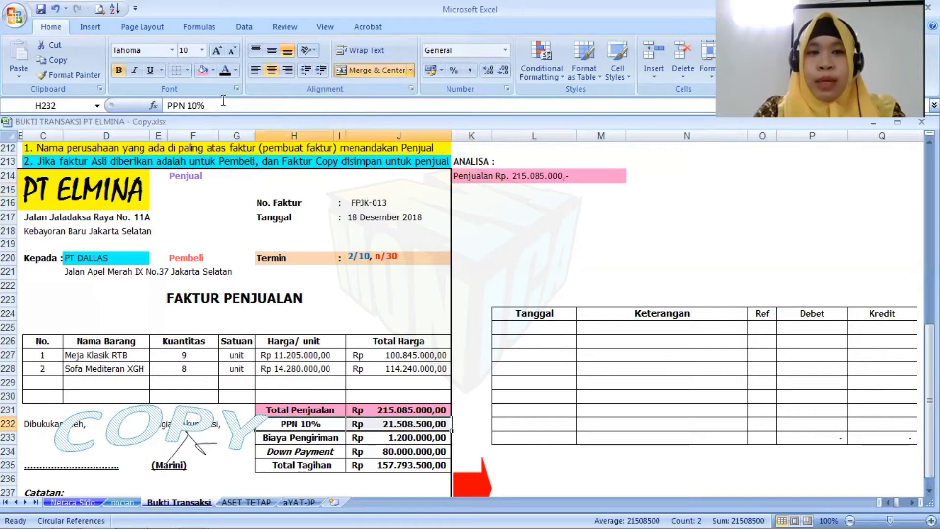
pyautogui.click(213, 70)
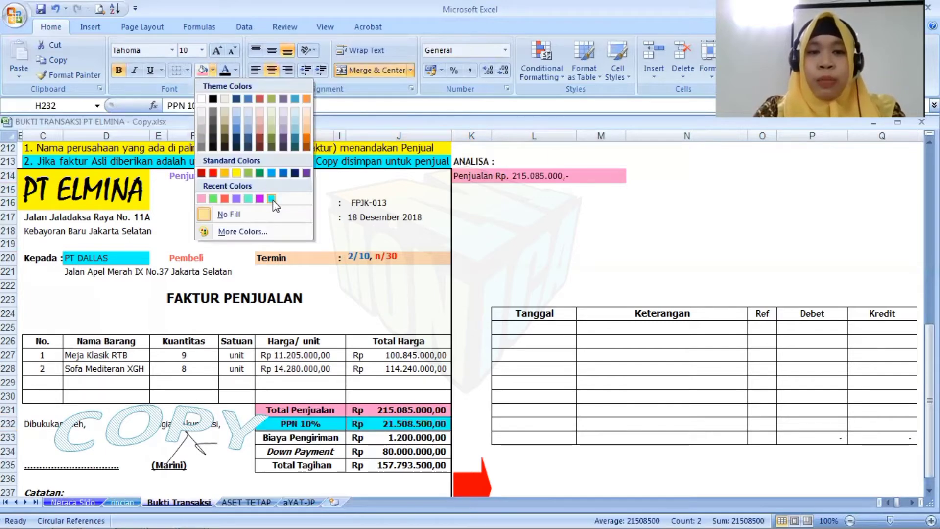
pyautogui.click(495, 222)
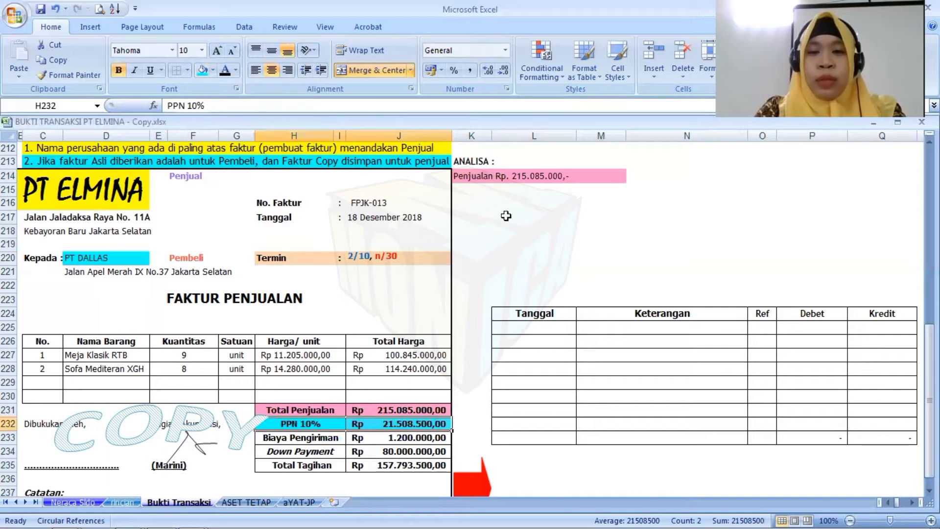
# Clear the trial text in K215 and set the font colour of the blank analysis area K215:Q223 to black
pyautogui.click(467, 190)
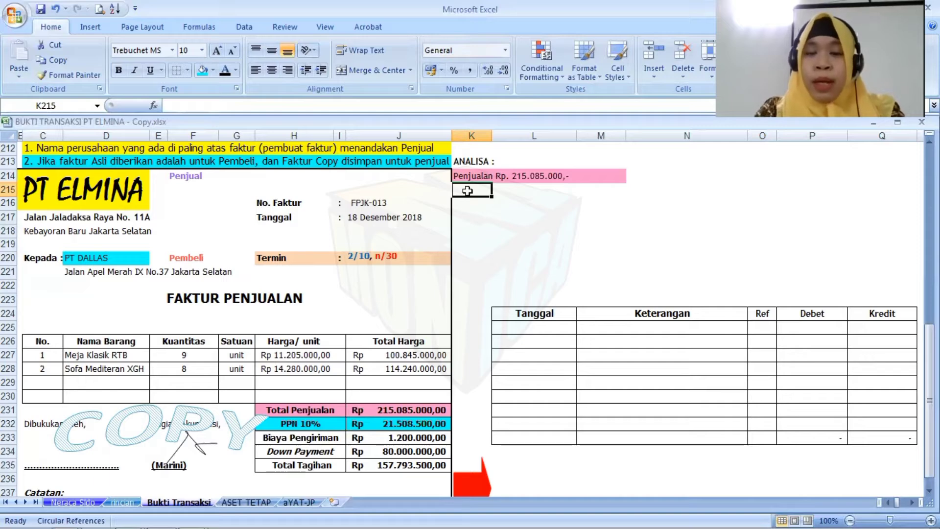
pyautogui.write('PPN')
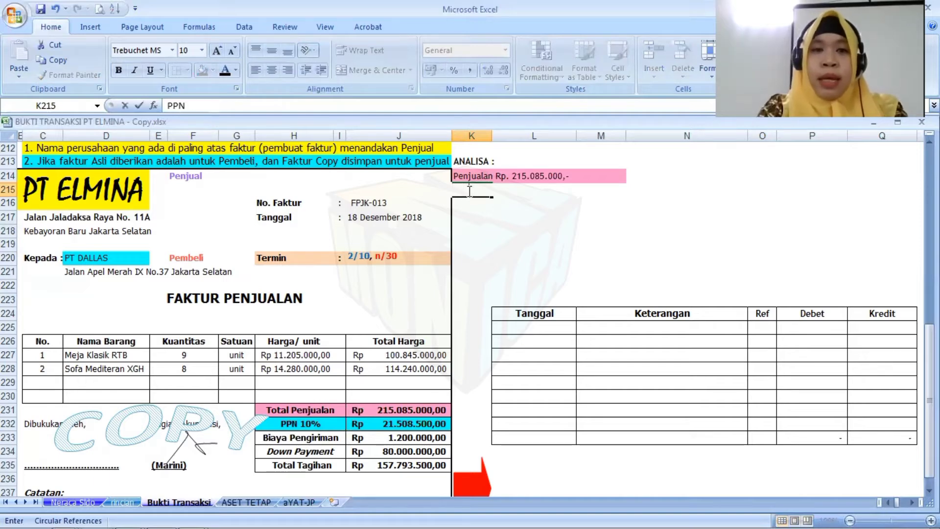
pyautogui.press('BackSpace')
pyautogui.press('BackSpace')
pyautogui.press('BackSpace')
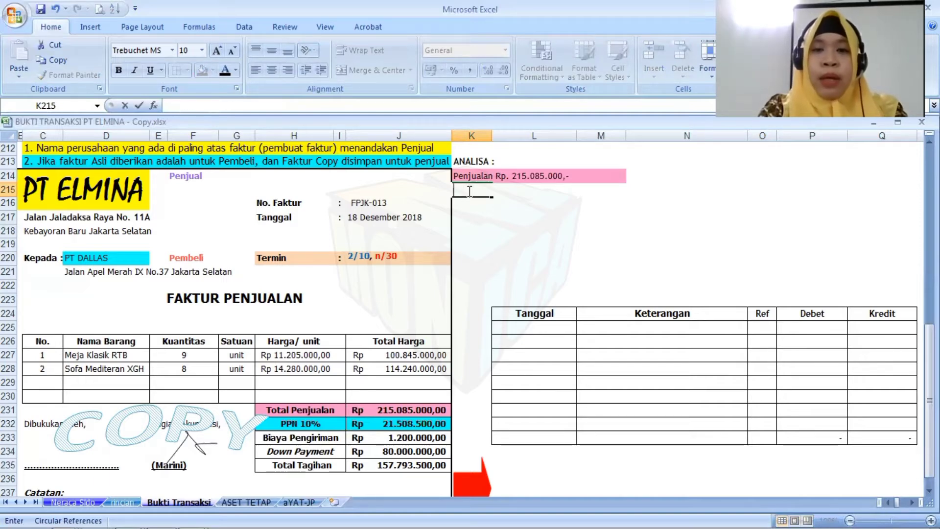
pyautogui.click(580, 259)
pyautogui.moveTo(460, 184); pyautogui.dragTo(879, 300)
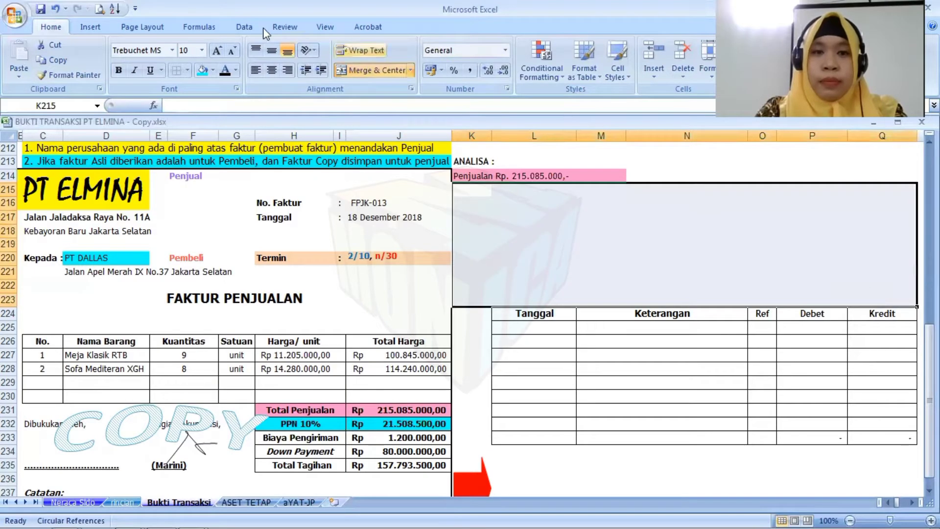
# Enter "PPN Keluaran Rp. 21.508.500,-" in K215 and shade K215:M215 in the same turquoise as the PPN 10% row
pyautogui.click(477, 194)
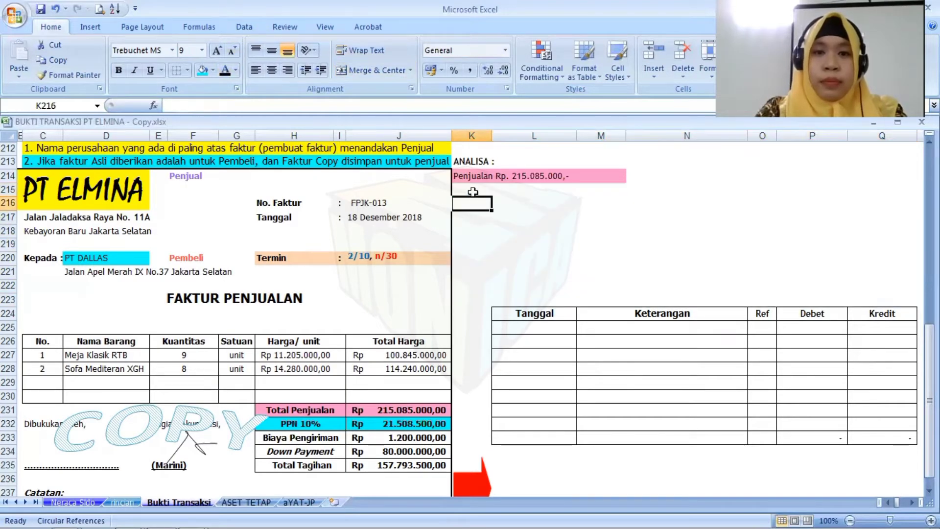
pyautogui.write('PPP')
pyautogui.press('BackSpace')
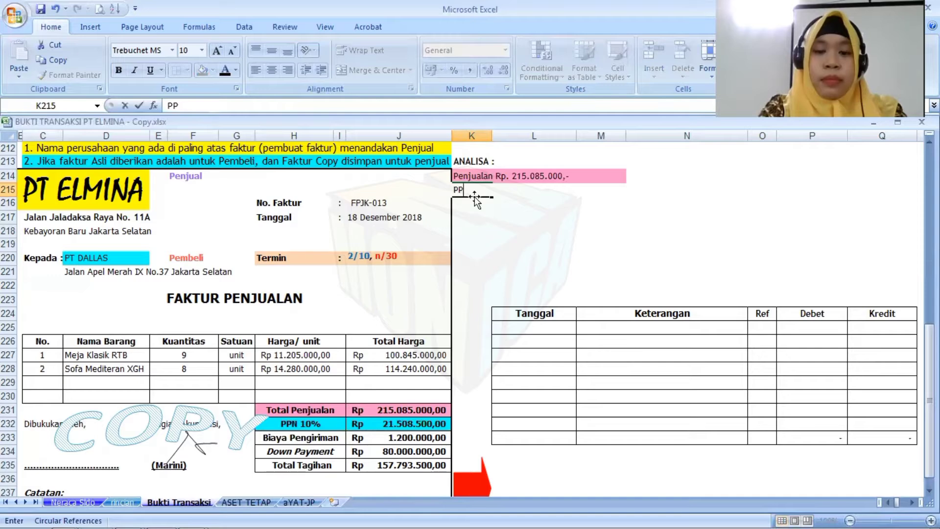
pyautogui.write('N Keluaran RP')
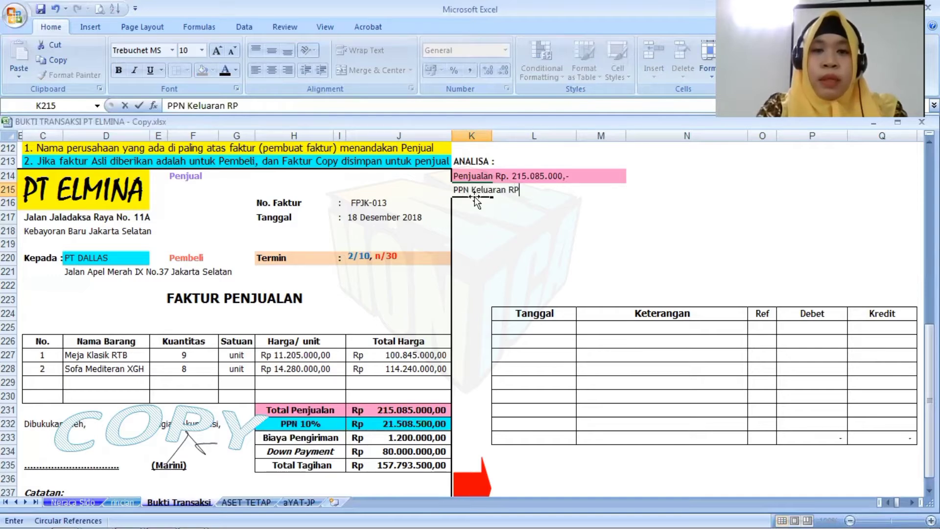
pyautogui.press('BackSpace')
pyautogui.write('p')
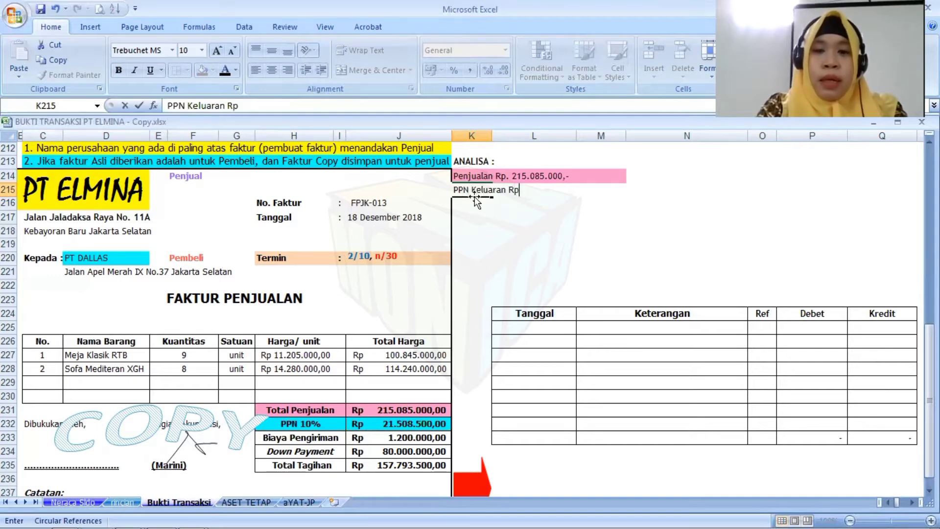
pyautogui.write('. 21.508.')
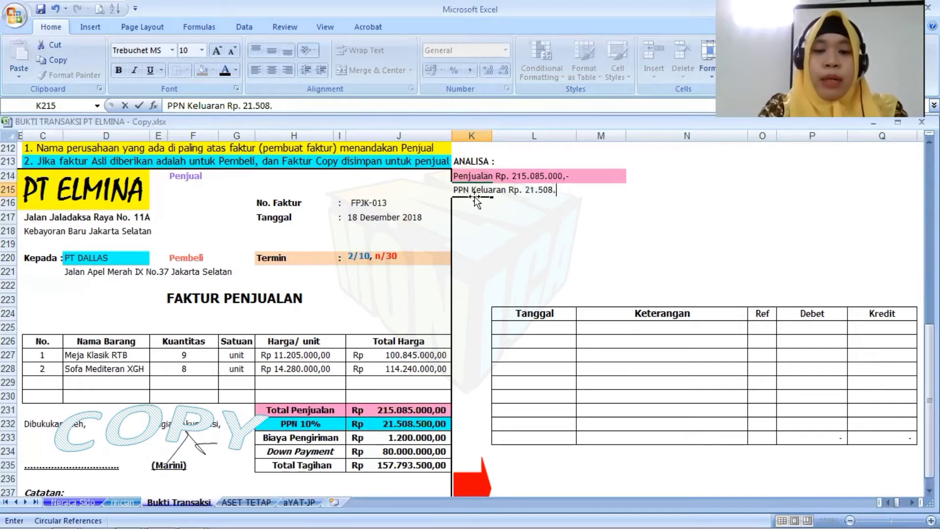
pyautogui.write('500,-')
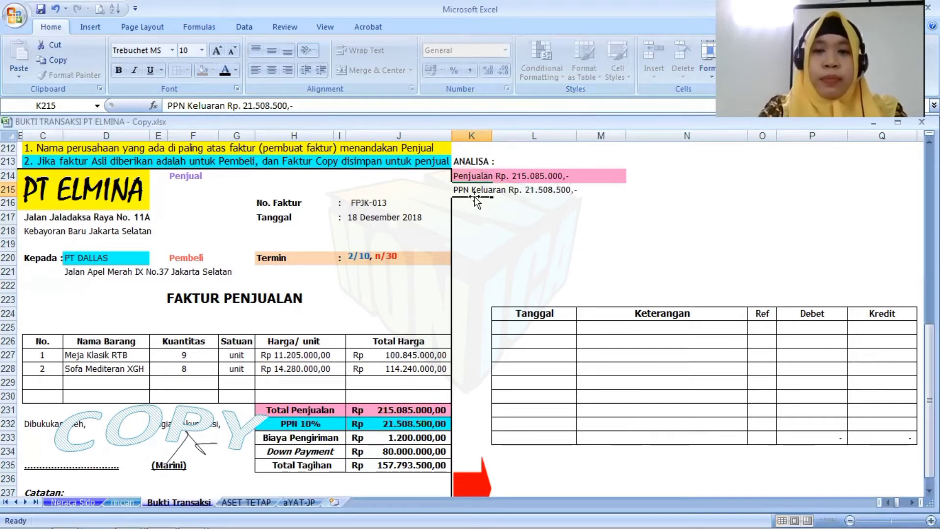
pyautogui.press('Return')
pyautogui.moveTo(463, 191); pyautogui.dragTo(606, 192)
pyautogui.click(202, 70)
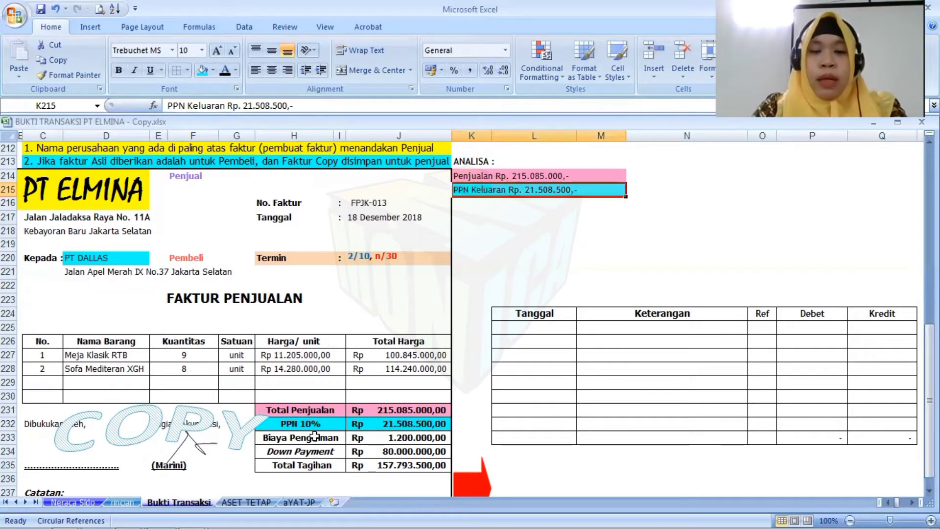
# Shade the invoice's Biaya Pengiriman row, H233:J233, with the recent bright green fill colour
pyautogui.moveTo(314, 437); pyautogui.dragTo(368, 440)
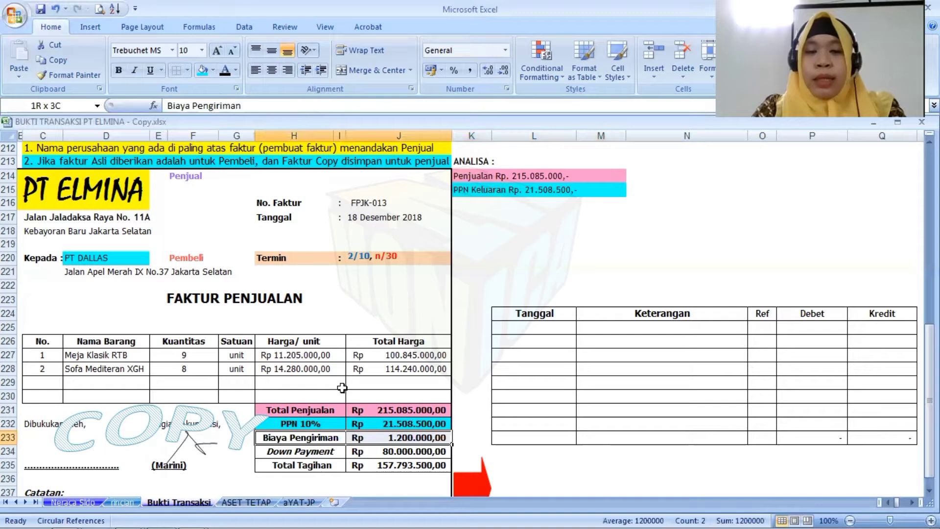
pyautogui.click(213, 71)
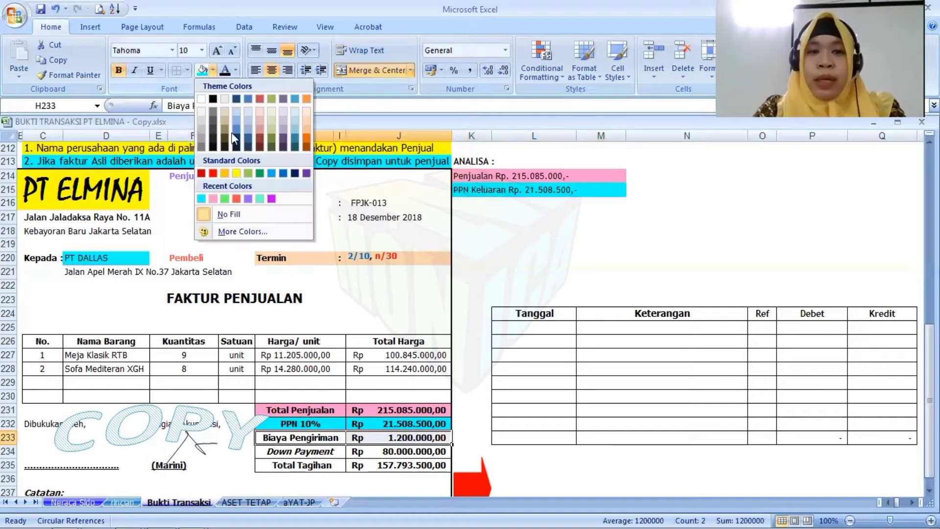
pyautogui.click(223, 200)
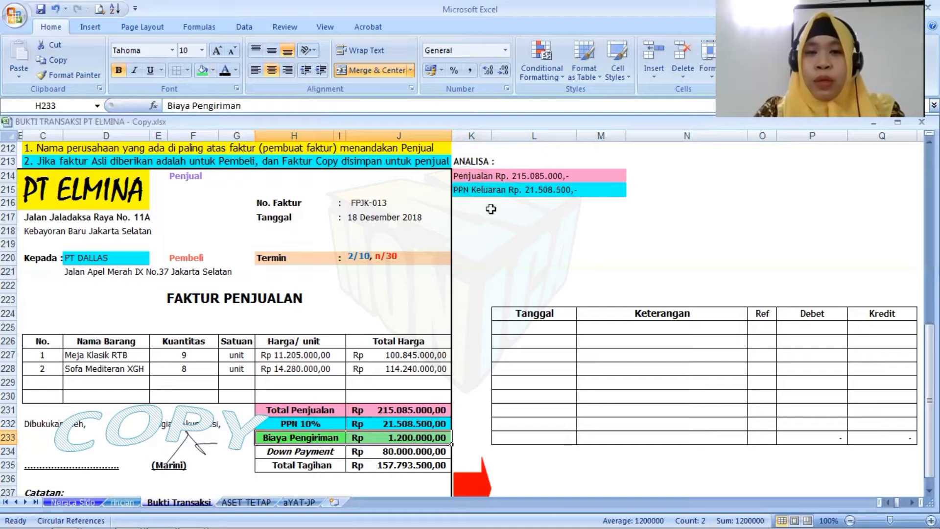
# Enter "Biaya angkut penjualan Rp. 1.200.000,-" in K216 beneath the PPN Keluaran line
pyautogui.click(469, 203)
pyautogui.write('Biaya')
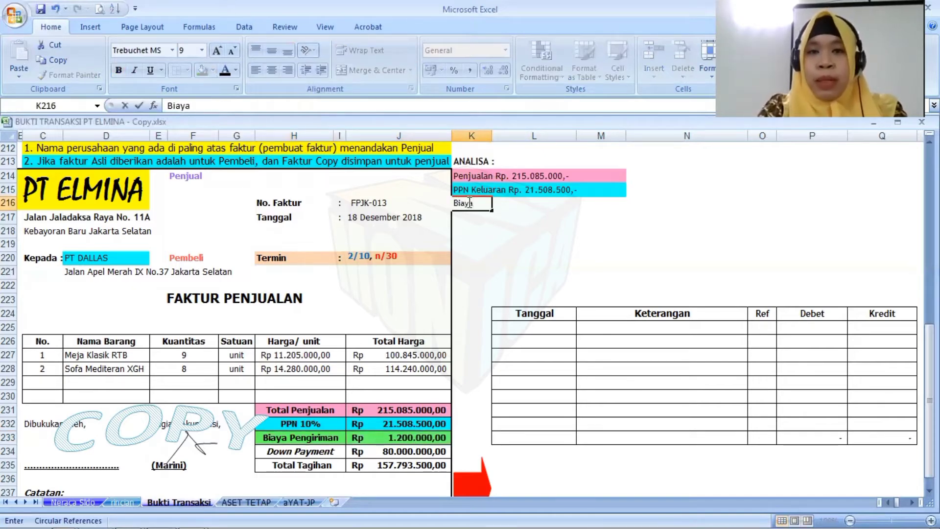
pyautogui.write(' angk')
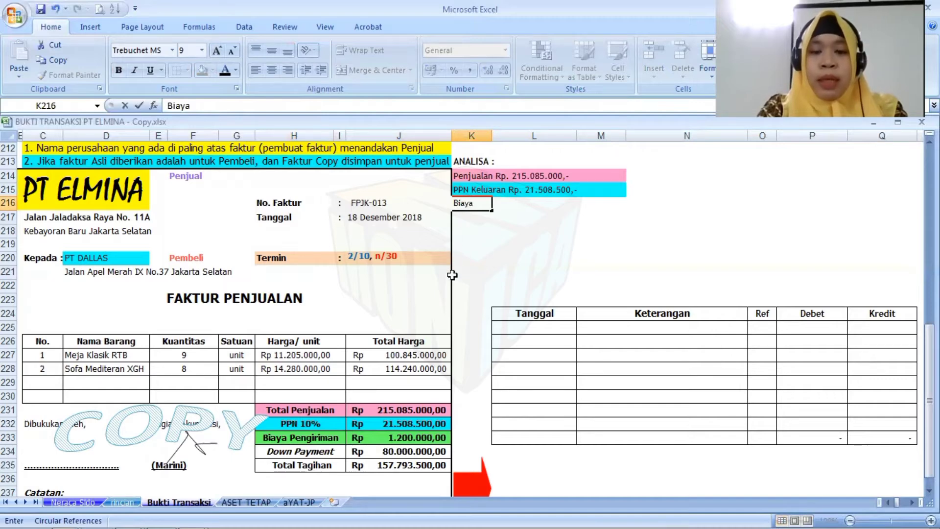
pyautogui.write('ut ')
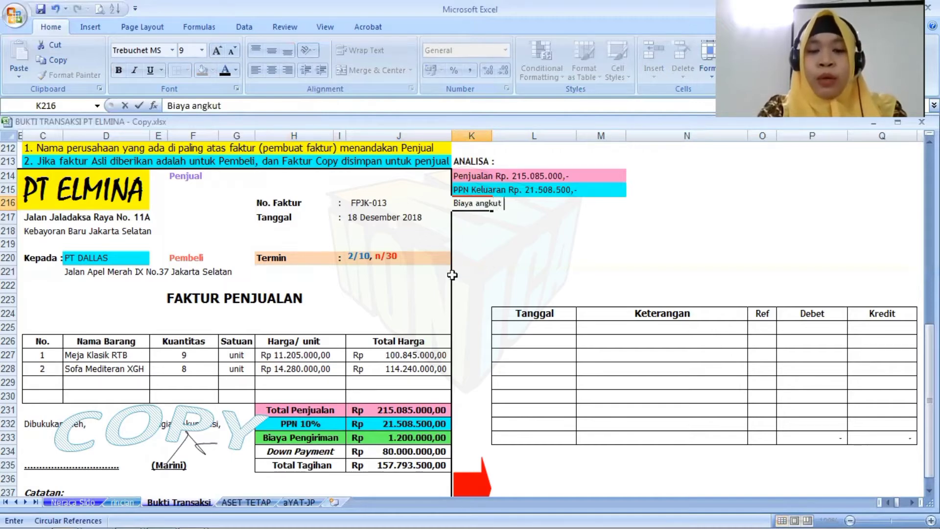
pyautogui.write('penjualan ')
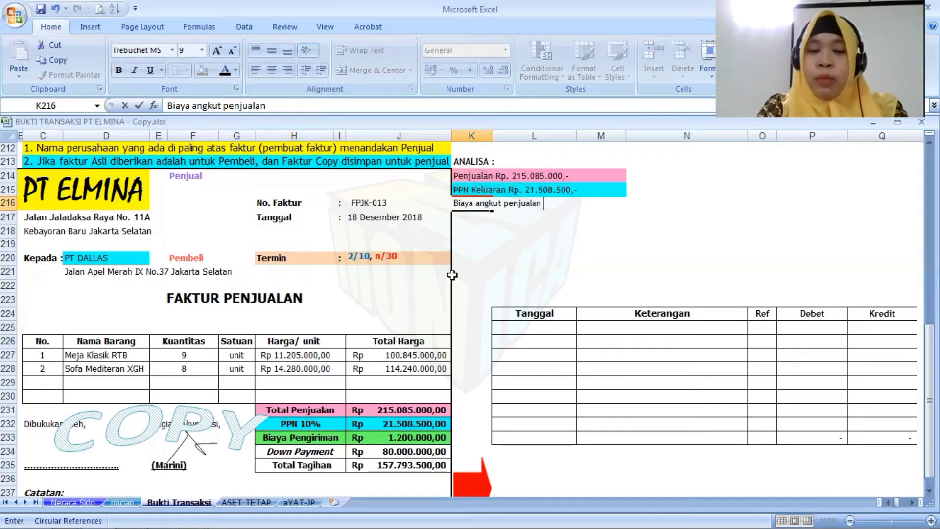
pyautogui.write('RP')
pyautogui.press('BackSpace')
pyautogui.write('p')
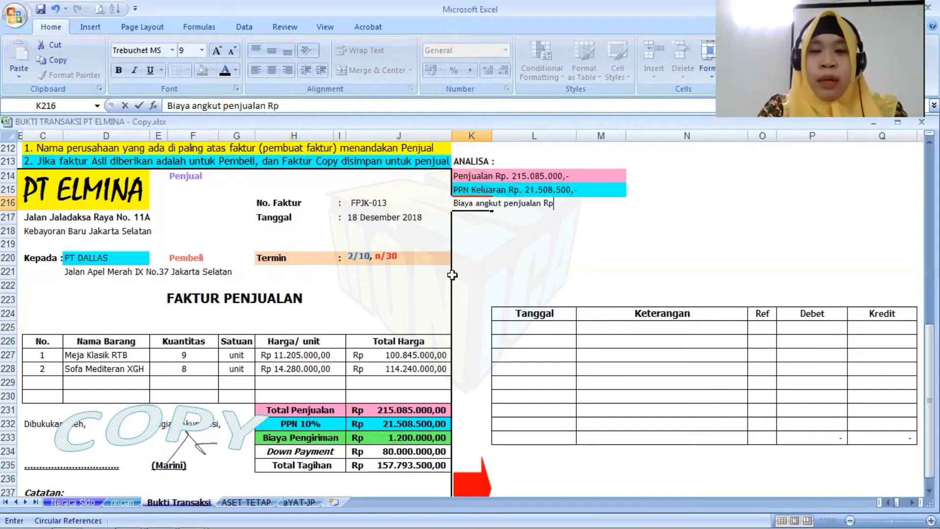
pyautogui.write('. 1.2')
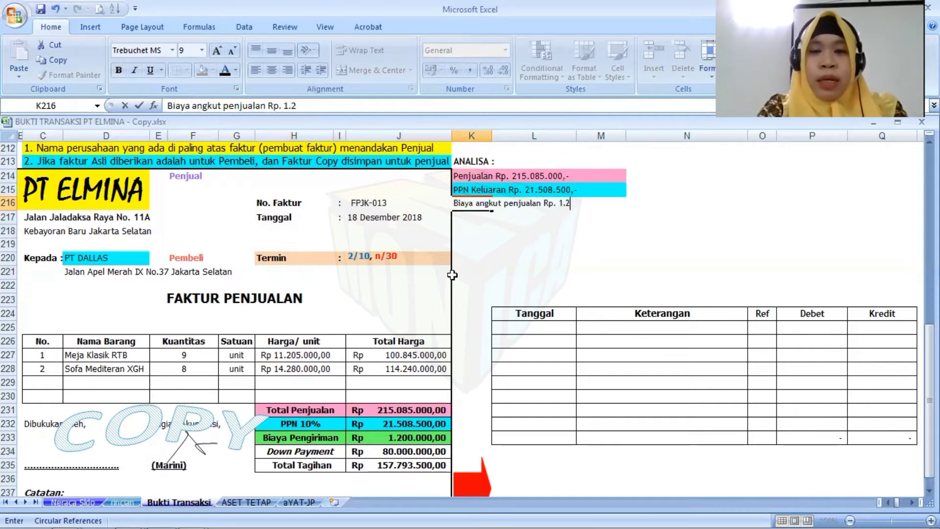
pyautogui.write('00.000,')
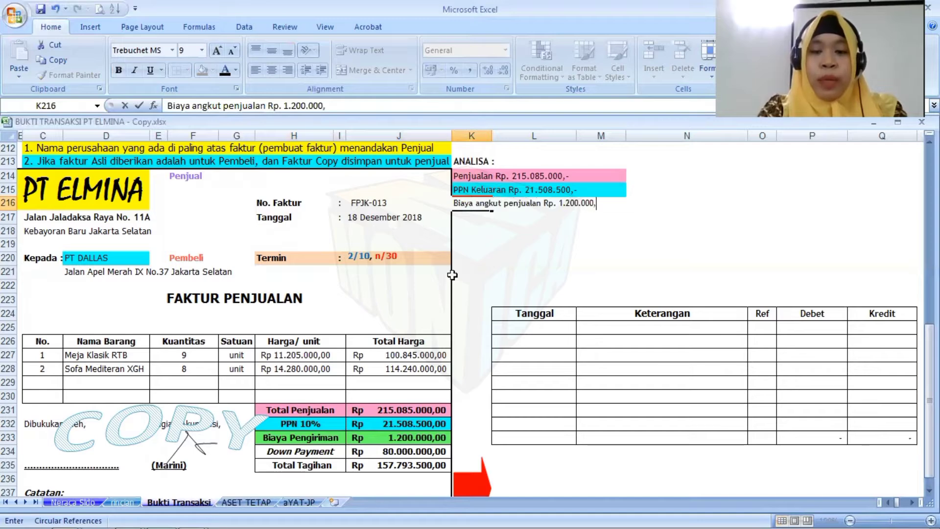
pyautogui.write('-')
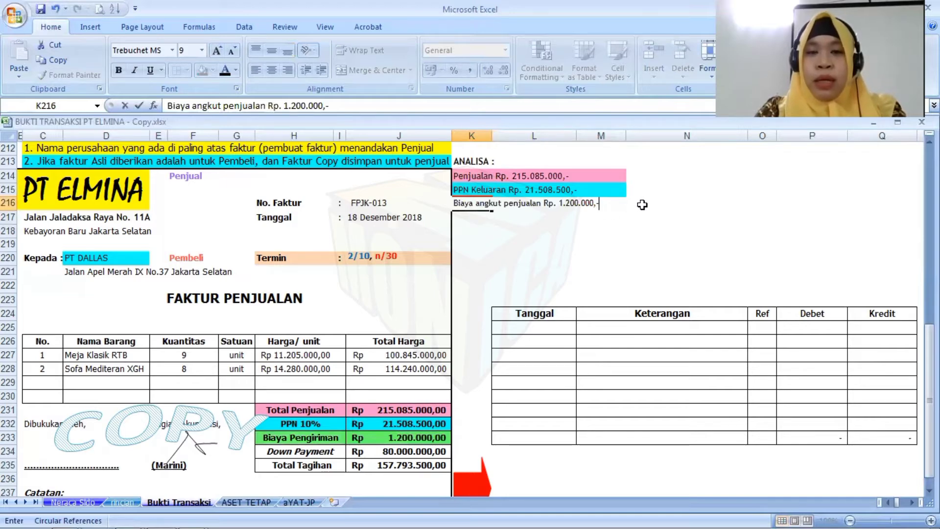
pyautogui.click(483, 216)
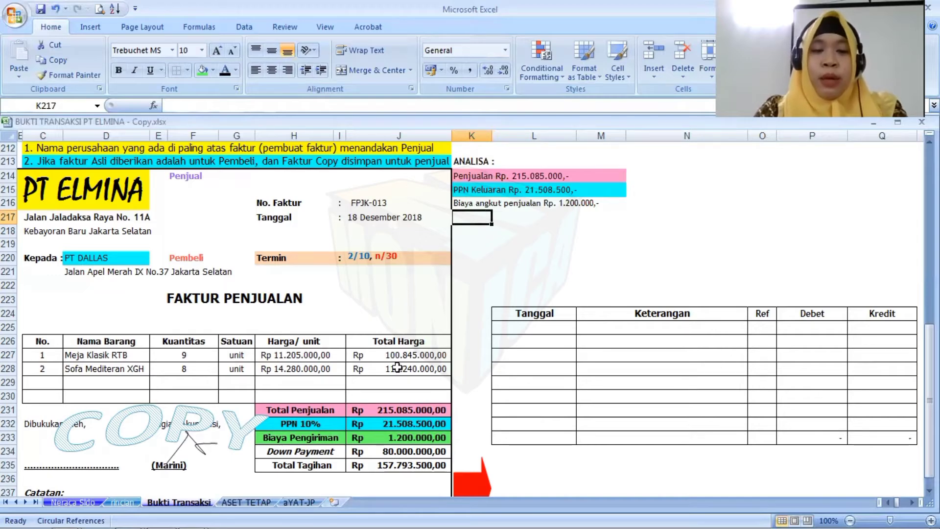
# Shade the Biaya angkut penjualan analysis line, K216:M216, in the same green as the Biaya Pengiriman row
pyautogui.click(320, 451)
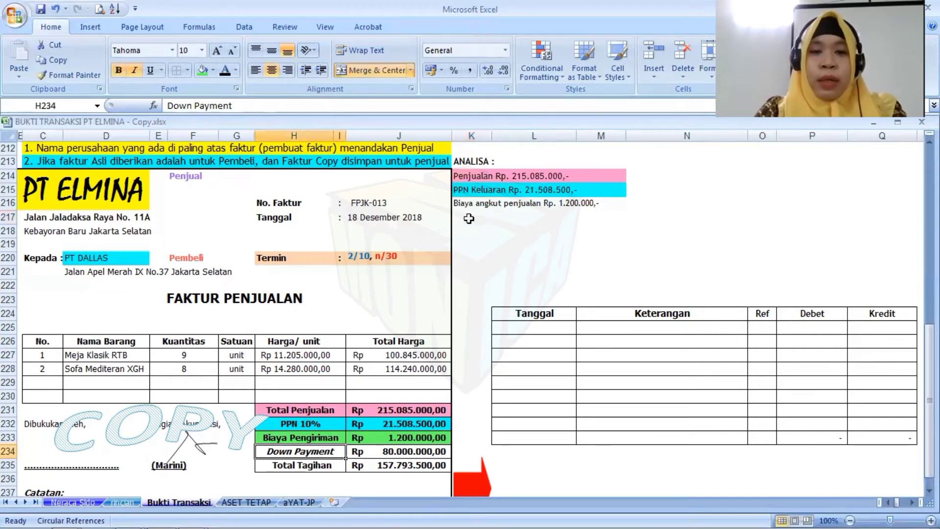
pyautogui.moveTo(477, 203); pyautogui.dragTo(612, 203)
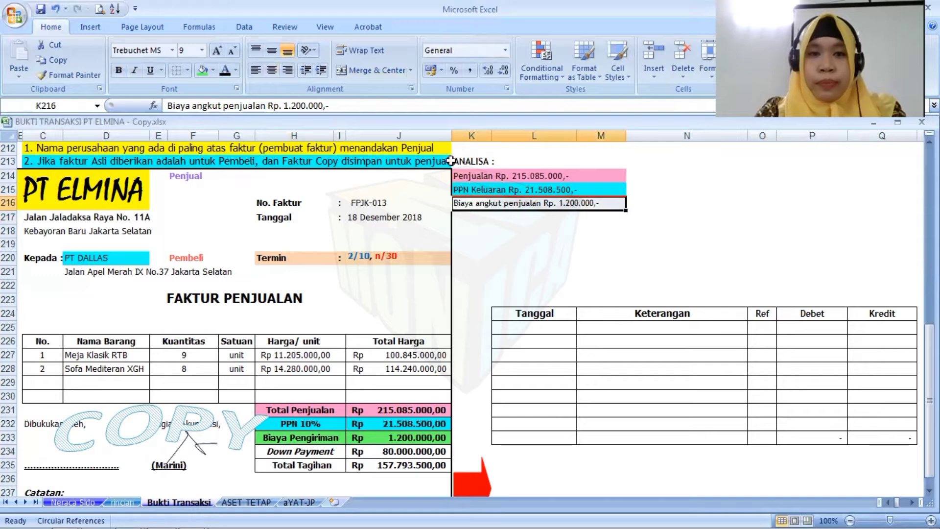
pyautogui.click(202, 70)
# Shade the invoice's Down Payment row, H234:J234, with the recent purple fill colour
pyautogui.moveTo(320, 451); pyautogui.dragTo(430, 451)
pyautogui.click(212, 72)
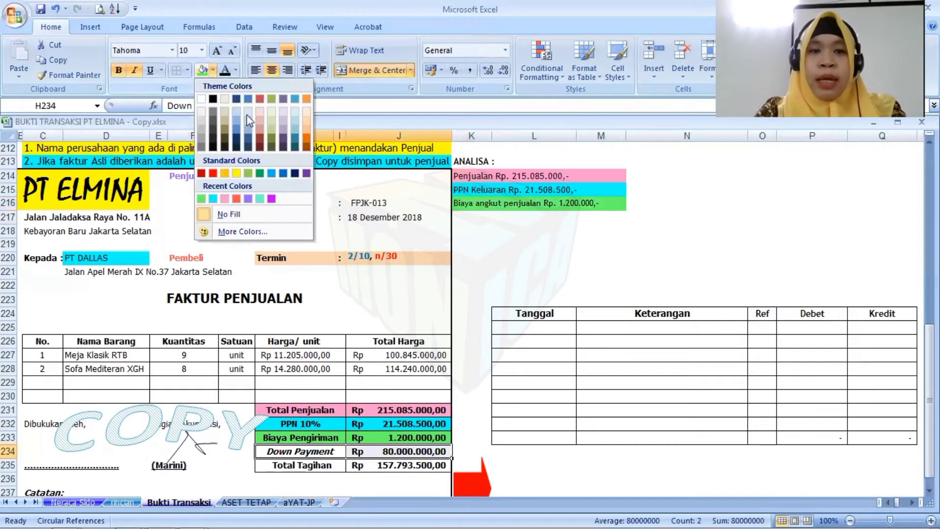
pyautogui.click(249, 199)
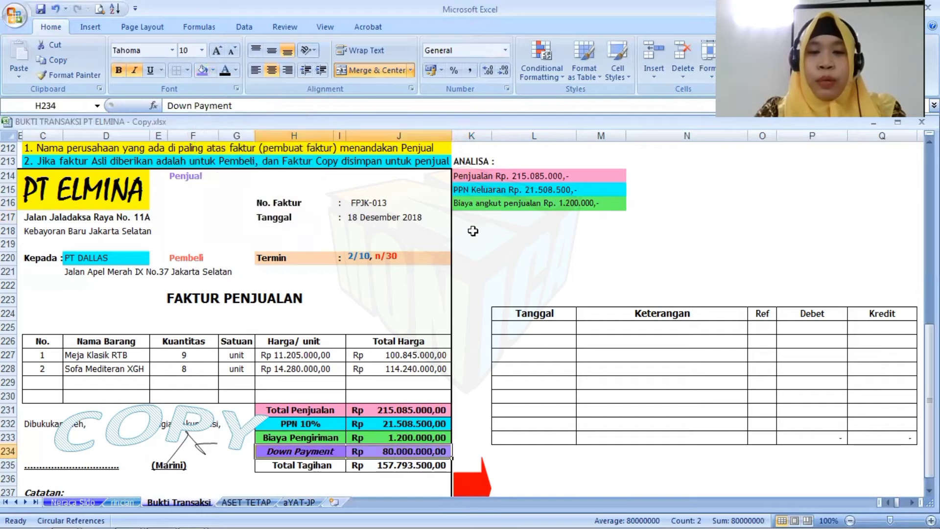
# Enter "Kas di Bank Rp. 80.000.000,-" in K217 and shade K217:M217 in the same purple as the Down Payment row
pyautogui.click(471, 218)
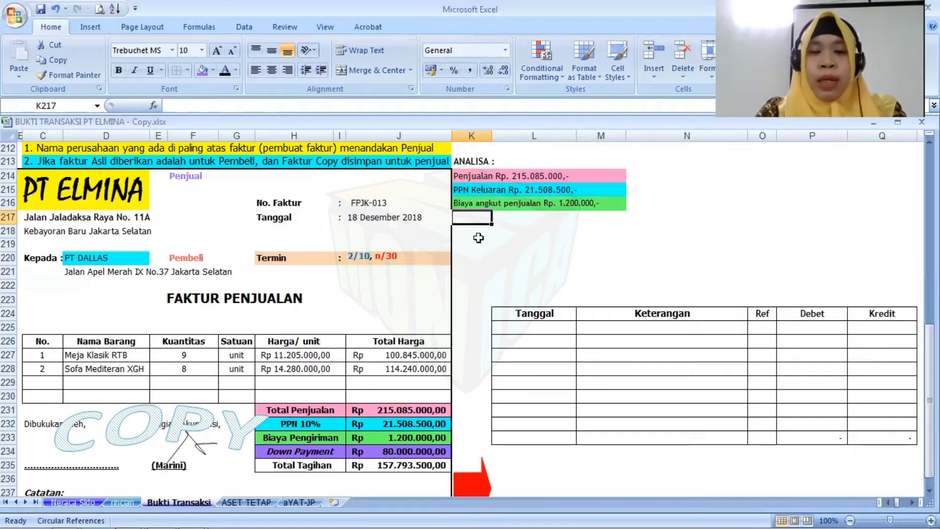
pyautogui.write('Kas')
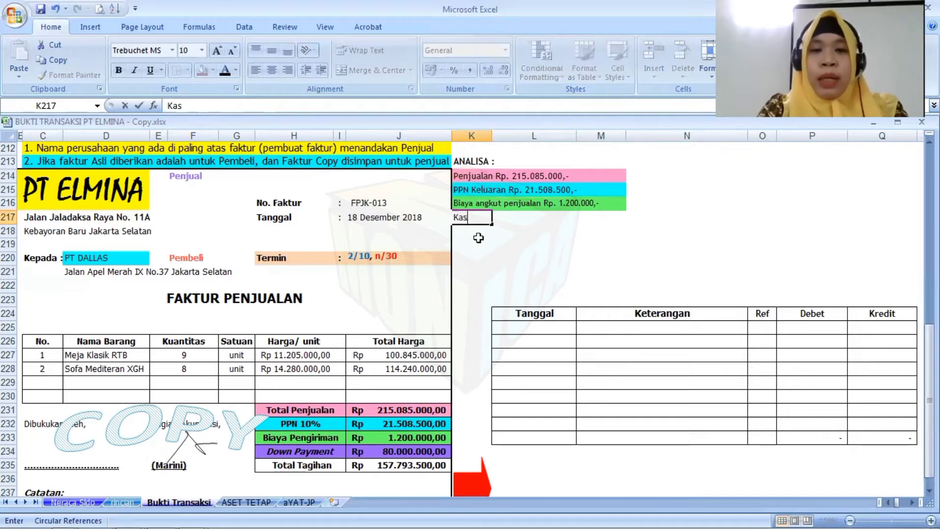
pyautogui.write(' di Bank RP.')
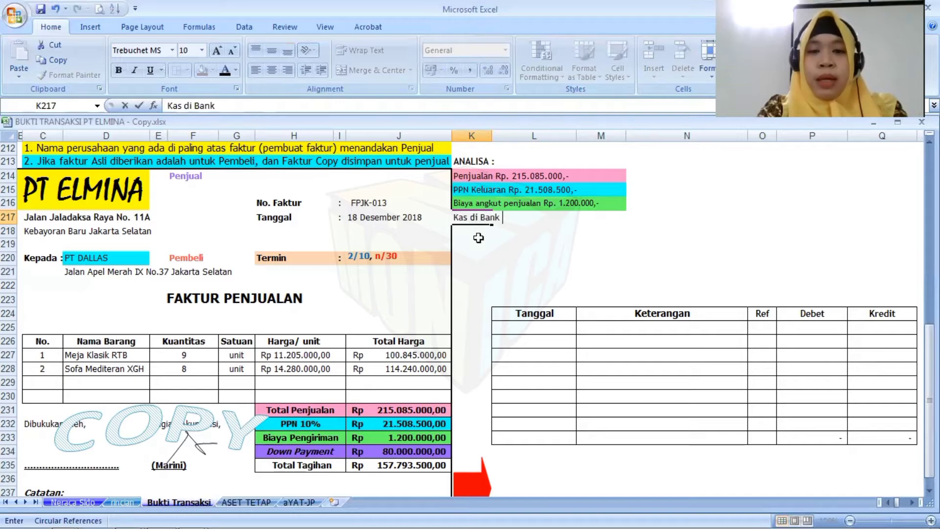
pyautogui.press('BackSpace')
pyautogui.press('BackSpace')
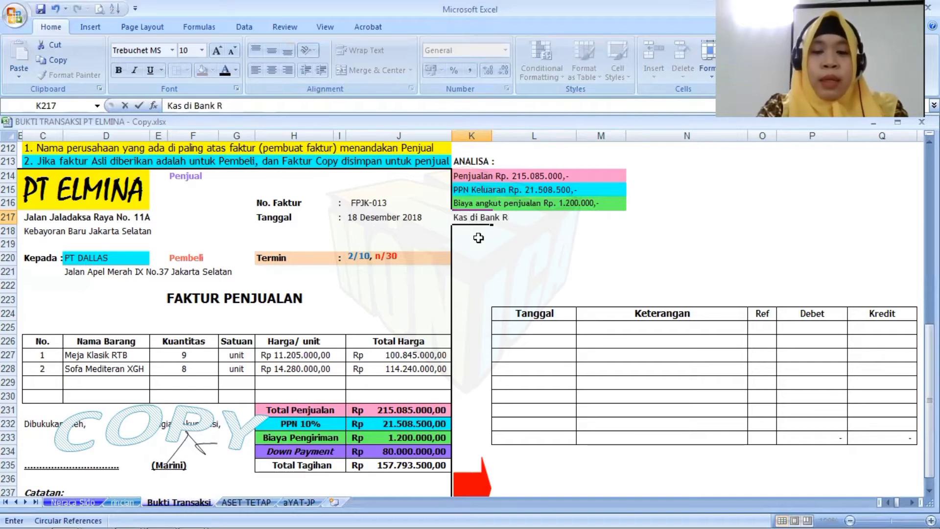
pyautogui.write('p. 80.0')
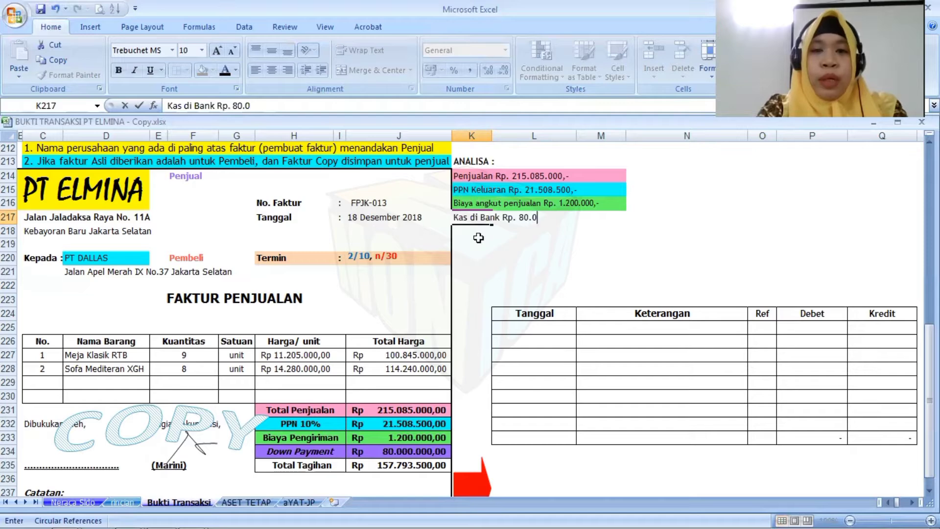
pyautogui.write('00.000,-')
pyautogui.press('Return')
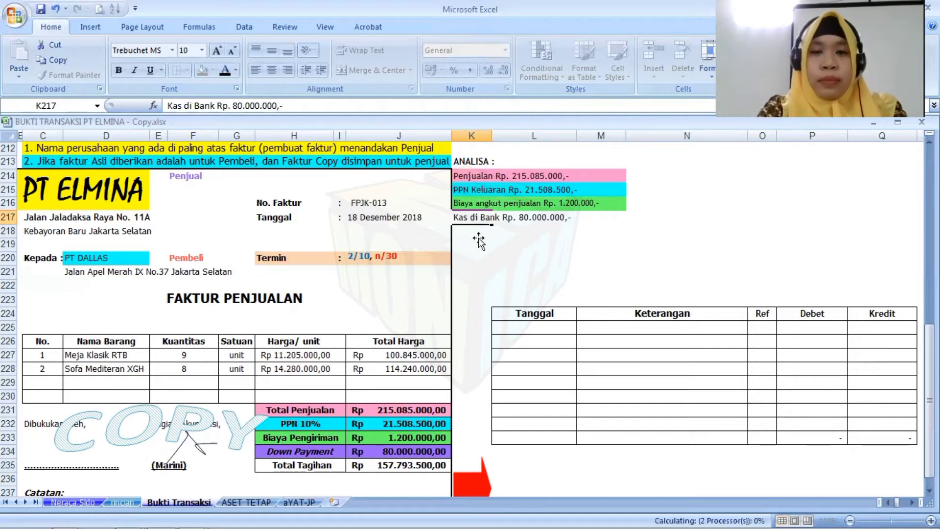
pyautogui.moveTo(463, 218); pyautogui.dragTo(602, 216)
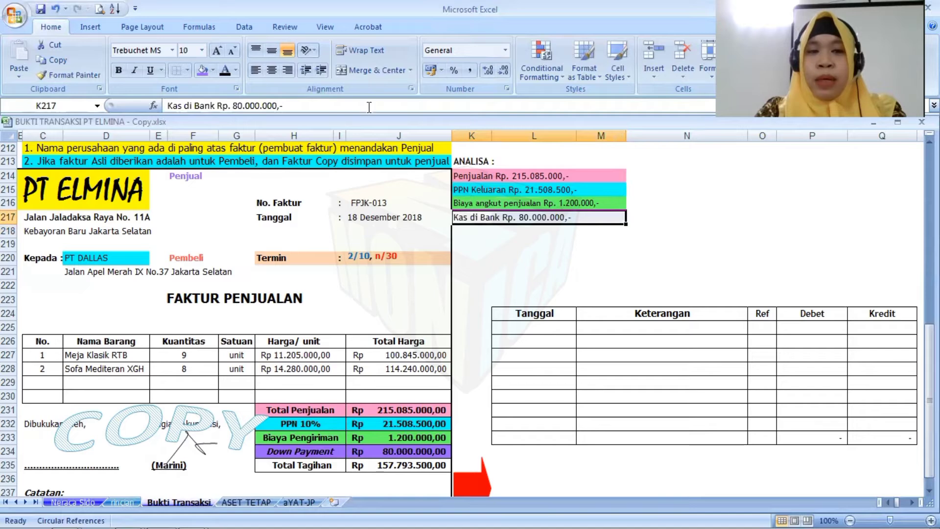
pyautogui.click(204, 71)
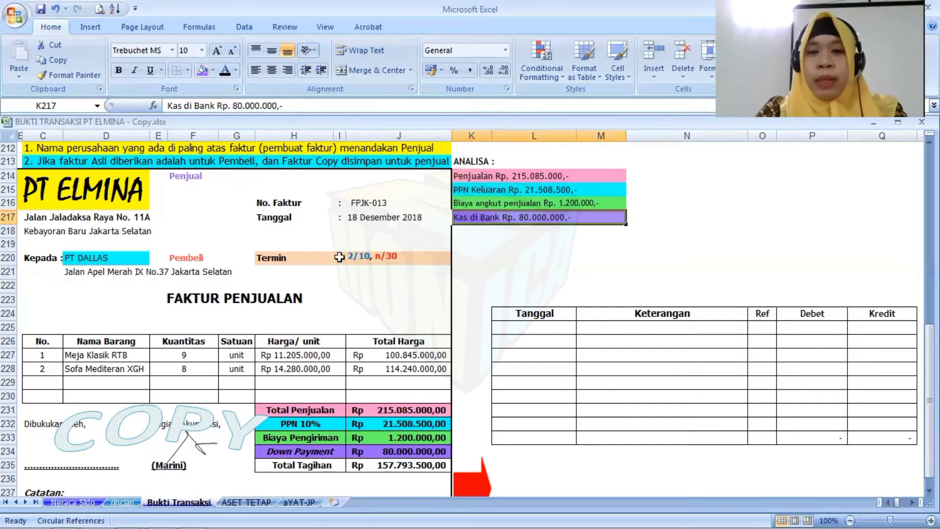
# Shade the invoice's Total Tagihan row, H235:J235, with the recent light red fill colour
pyautogui.click(475, 233)
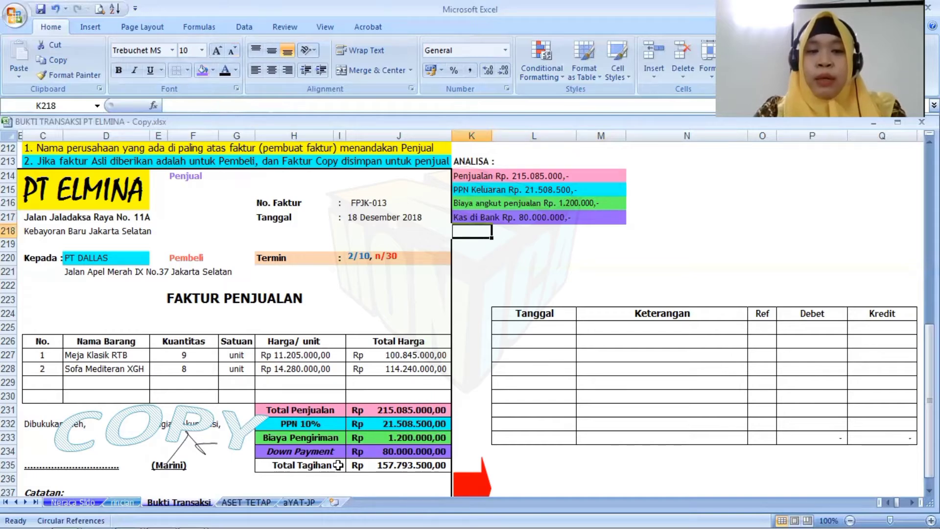
pyautogui.moveTo(340, 465); pyautogui.dragTo(358, 466)
pyautogui.moveTo(294, 465); pyautogui.dragTo(348, 465)
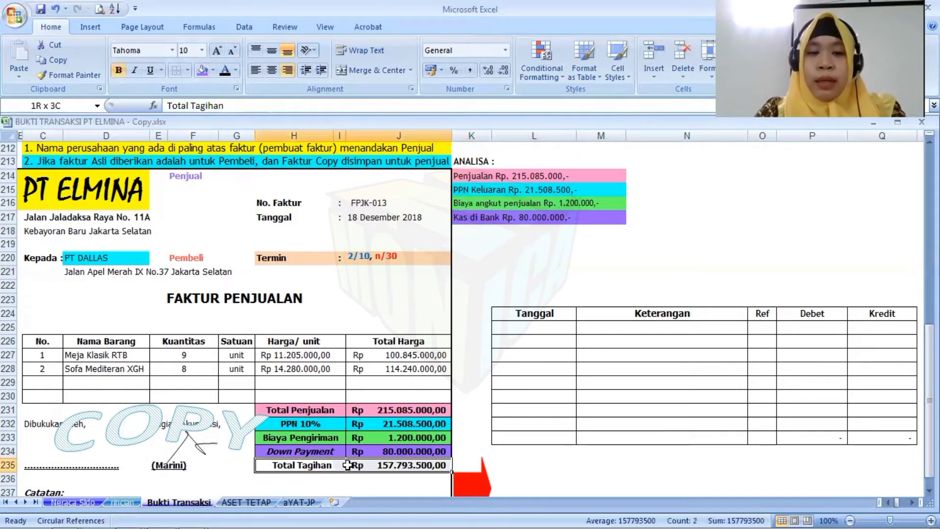
pyautogui.click(212, 70)
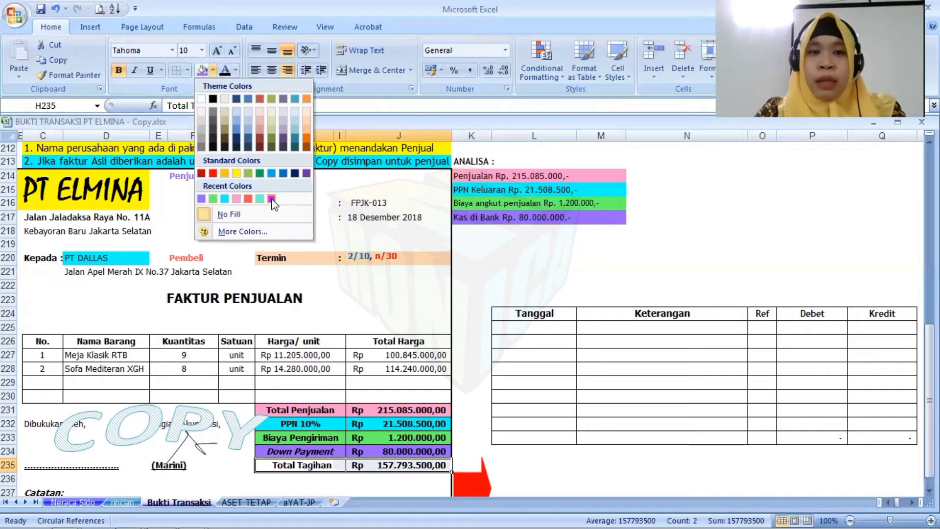
pyautogui.click(250, 198)
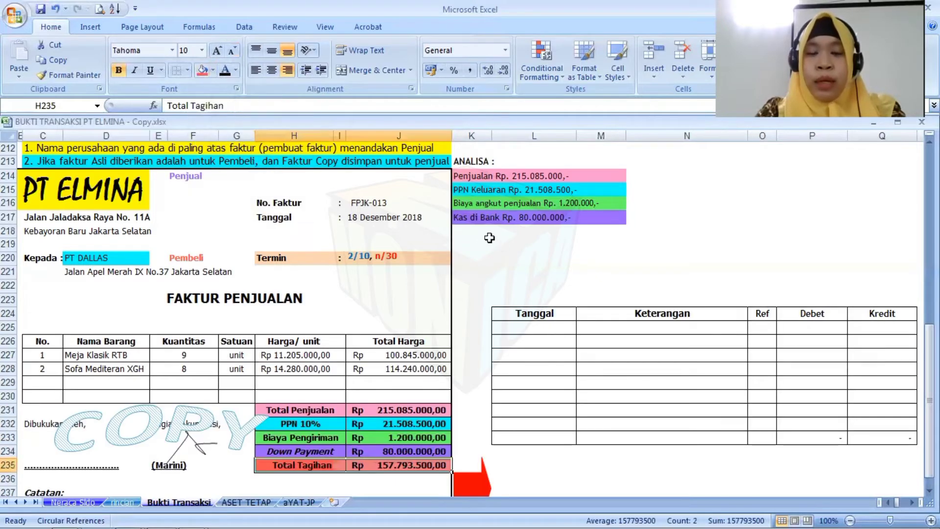
# Enter "Piutang Dagang Rp. 157.793.500,-" in K218 and shade K218:M218 in the same light red as the Total Tagihan row
pyautogui.click(474, 231)
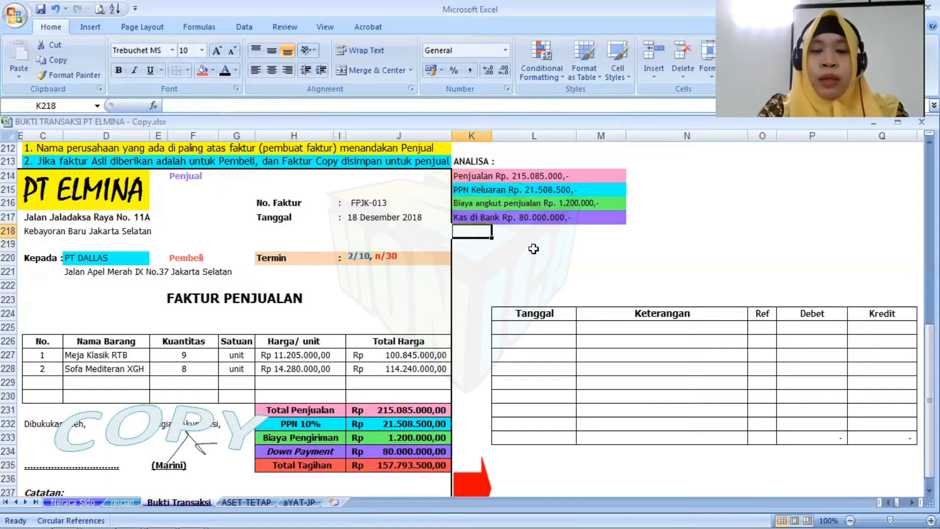
pyautogui.write('Piutang')
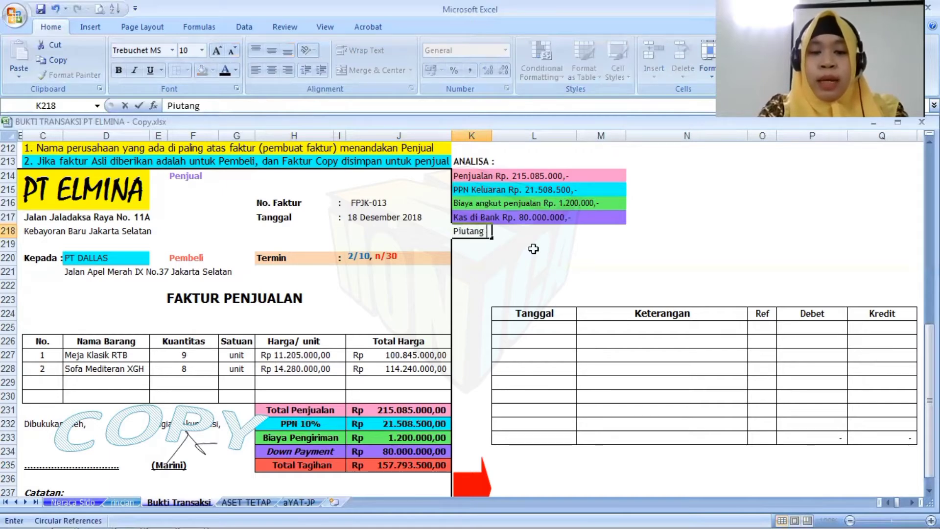
pyautogui.write(' Dagang RP.')
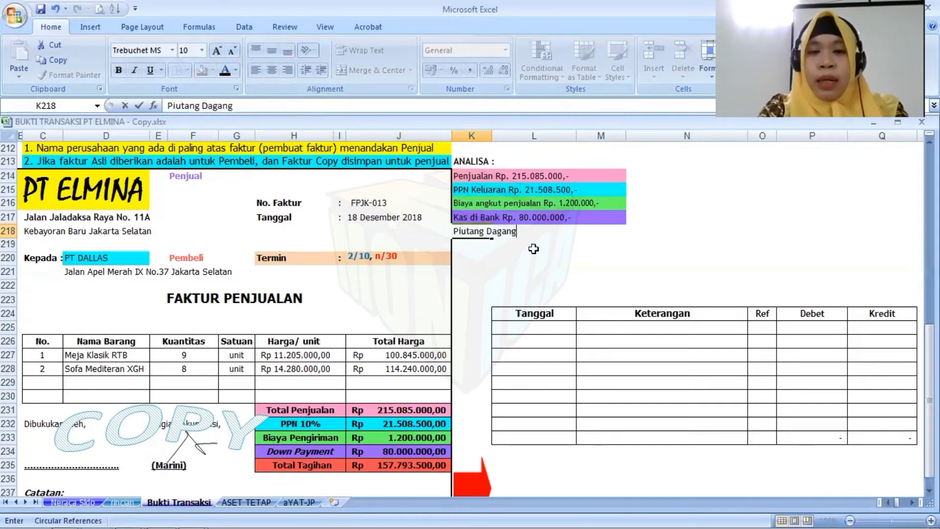
pyautogui.press('BackSpace')
pyautogui.press('BackSpace')
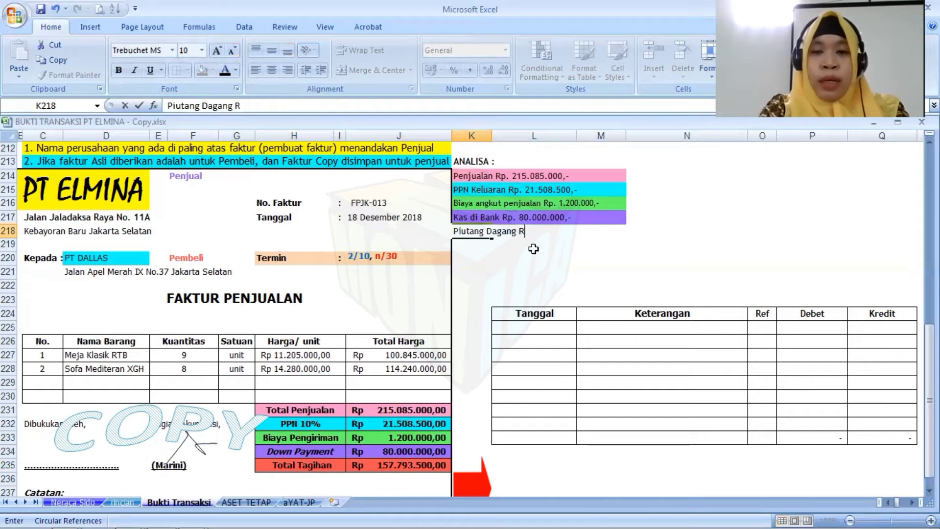
pyautogui.write('p. ')
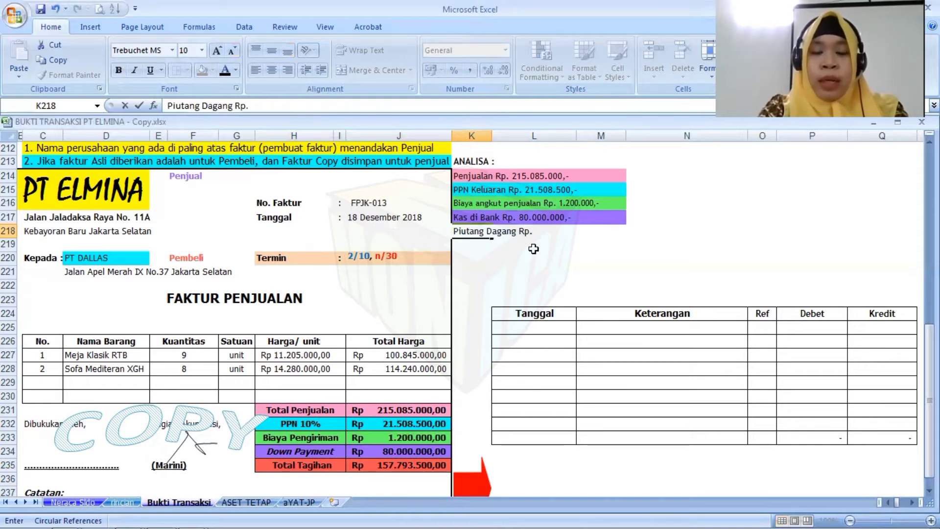
pyautogui.write('157')
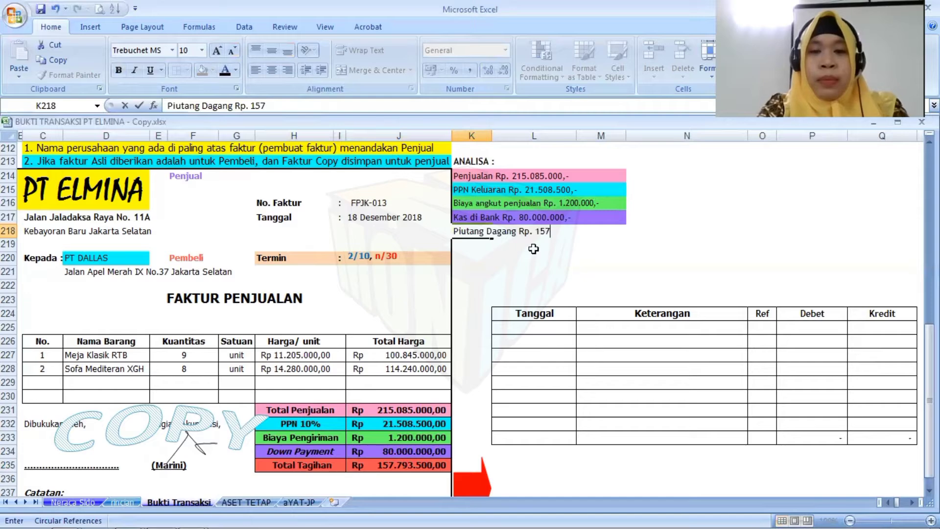
pyautogui.write('.')
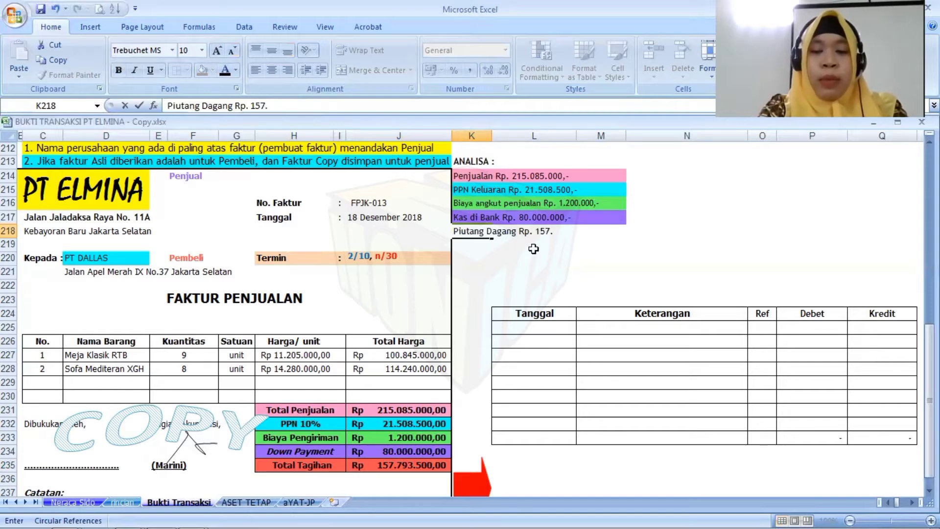
pyautogui.write('793')
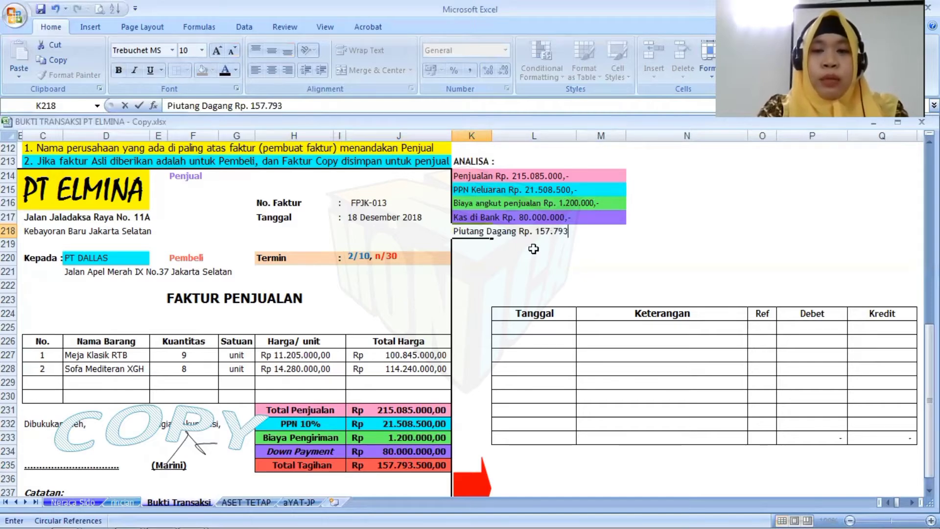
pyautogui.write('.')
pyautogui.write('50')
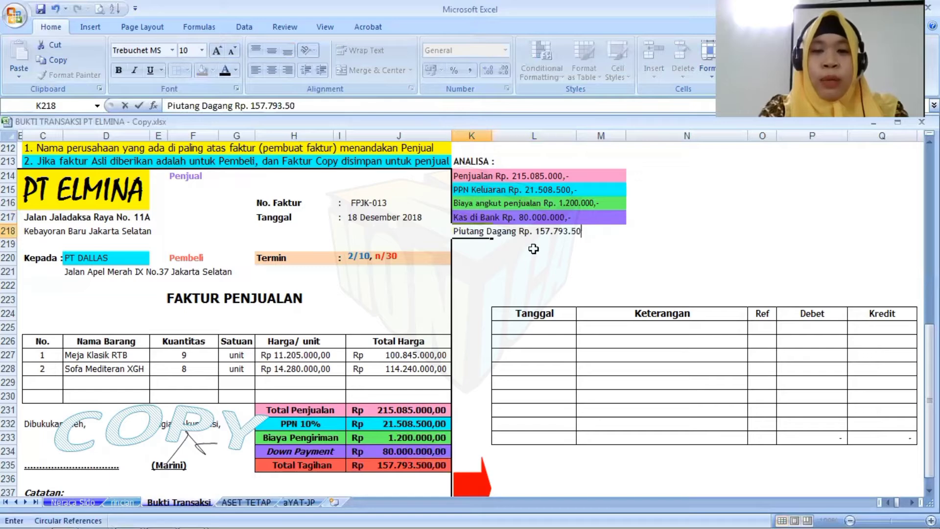
pyautogui.write('0,-')
pyautogui.press('Return')
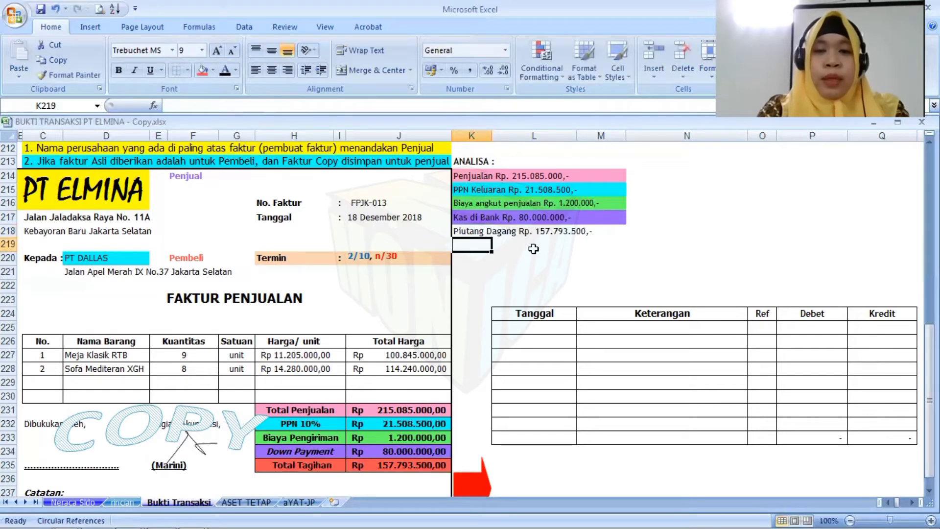
pyautogui.moveTo(460, 231); pyautogui.dragTo(599, 231)
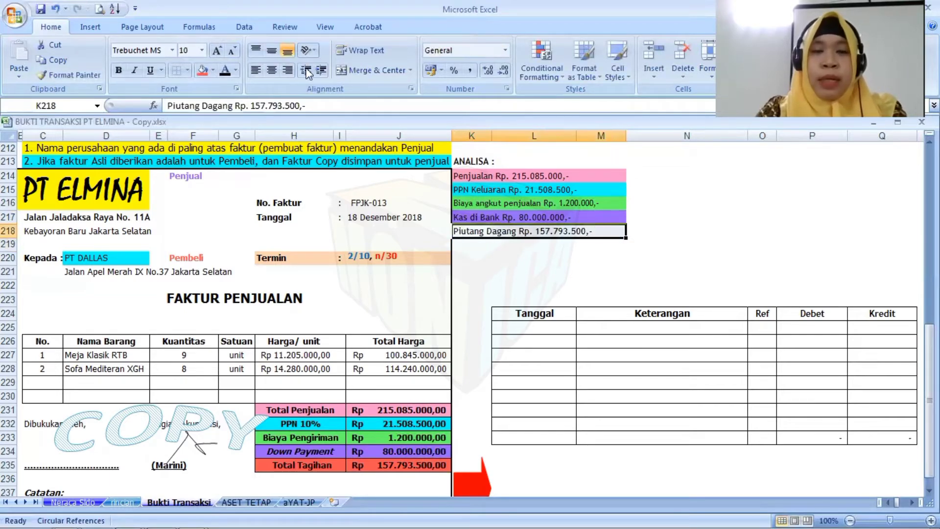
pyautogui.click(203, 71)
# Add the account line "Persediaan barang dagang" to the analysis in K220
pyautogui.click(487, 259)
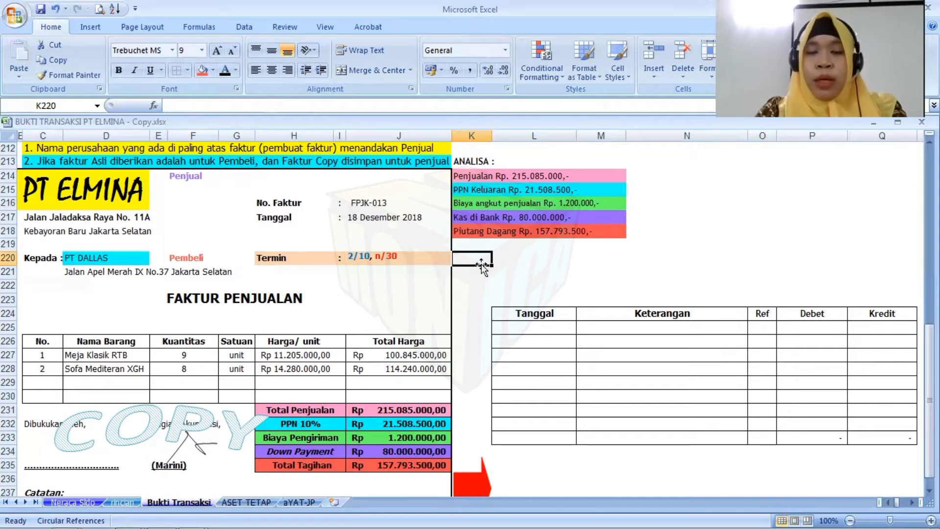
pyautogui.write('Perseid')
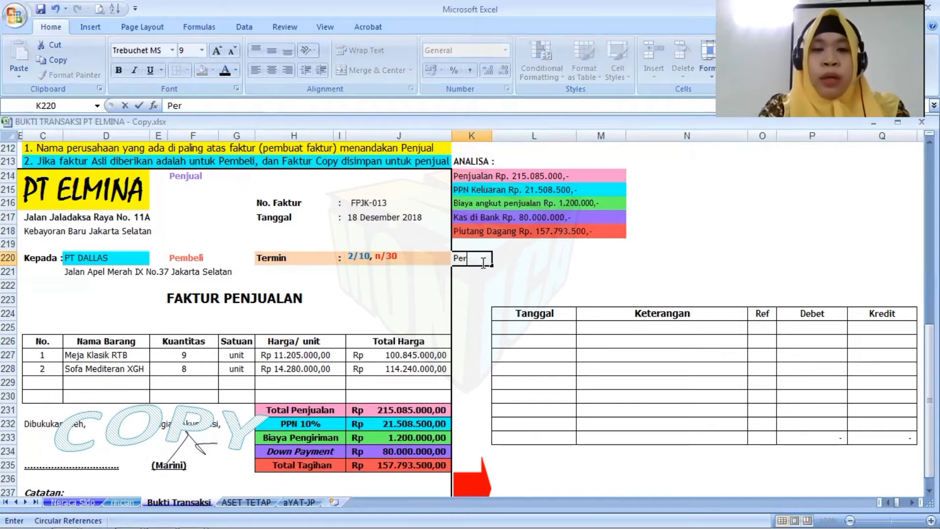
pyautogui.press('BackSpace')
pyautogui.press('BackSpace')
pyautogui.write('di')
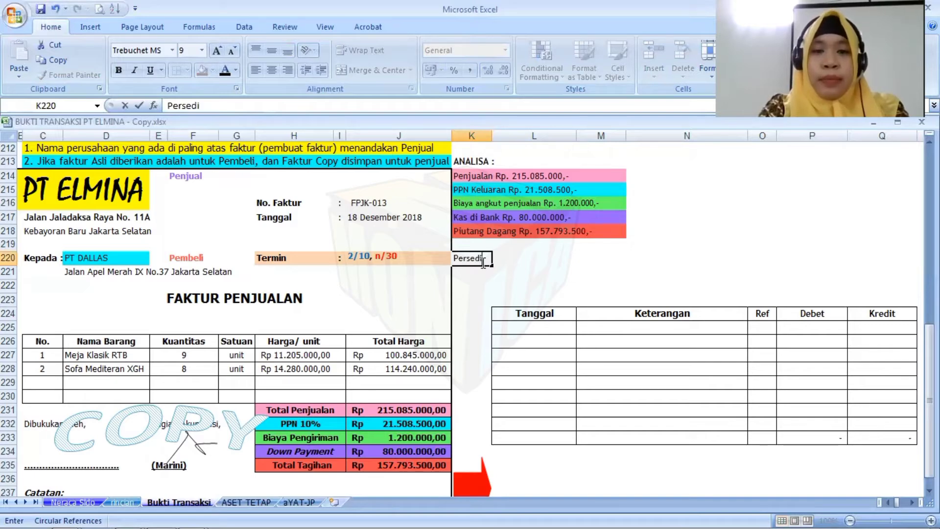
pyautogui.write('aan ba')
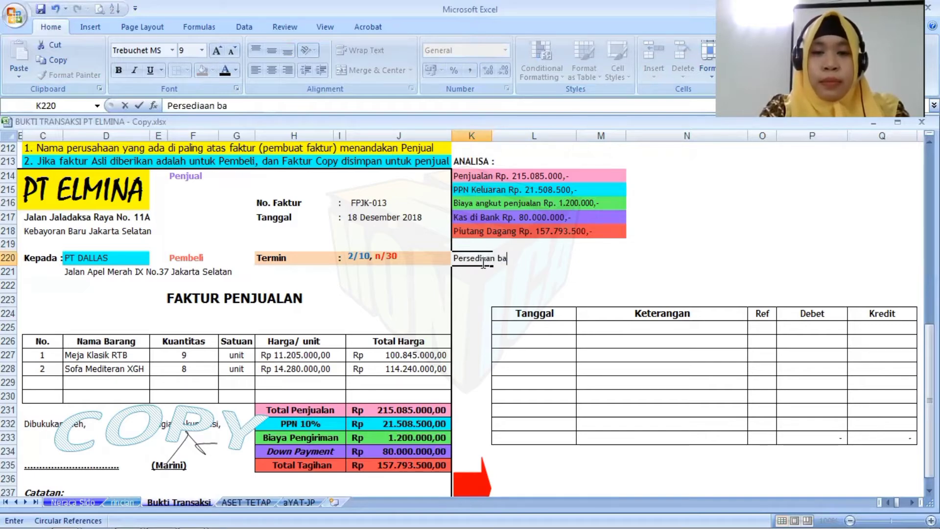
pyautogui.write('rang dagang')
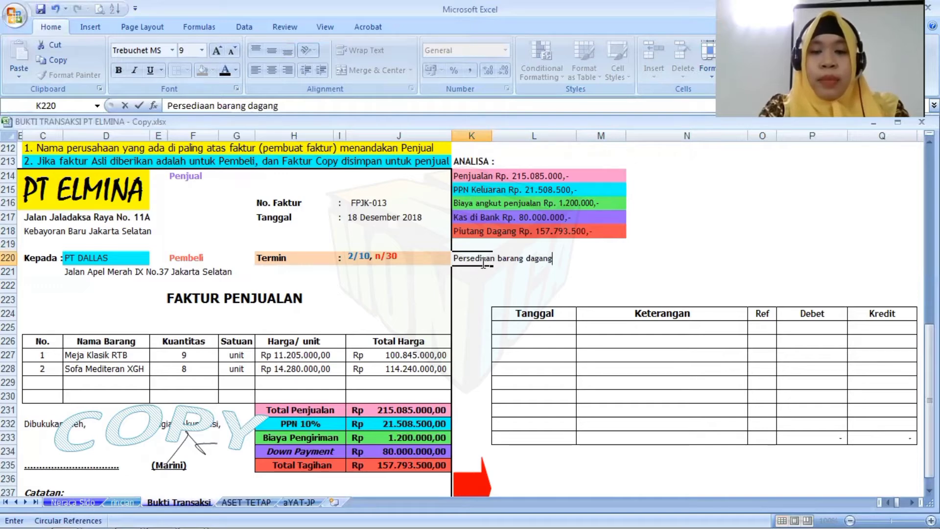
pyautogui.press('Tab')
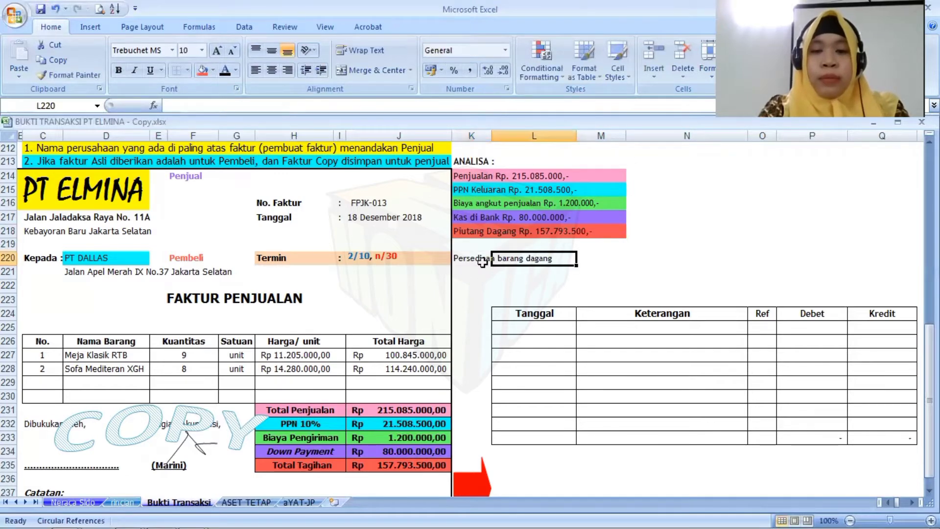
# Add the account line "Harga pokok penjualan" to the analysis in K221
pyautogui.press('Left')
pyautogui.press('Left')
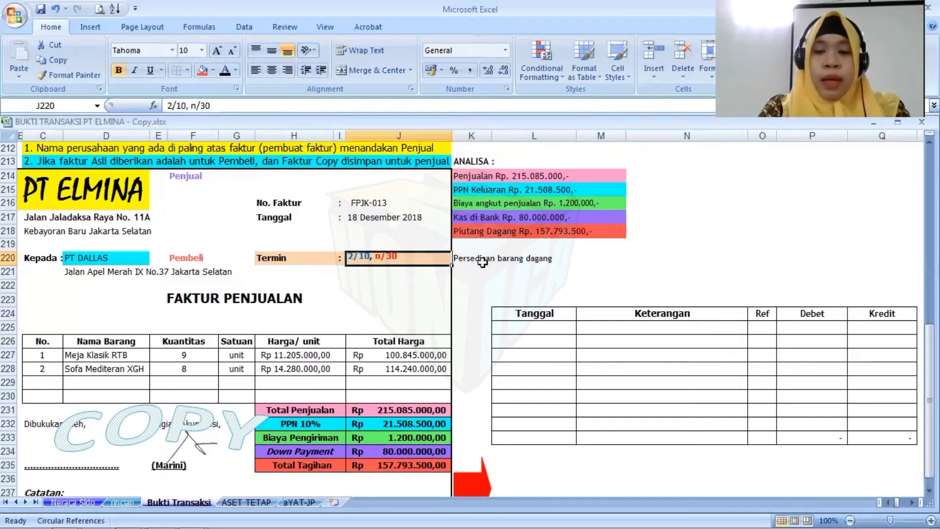
pyautogui.press('Down')
pyautogui.press('Right')
pyautogui.write('Har')
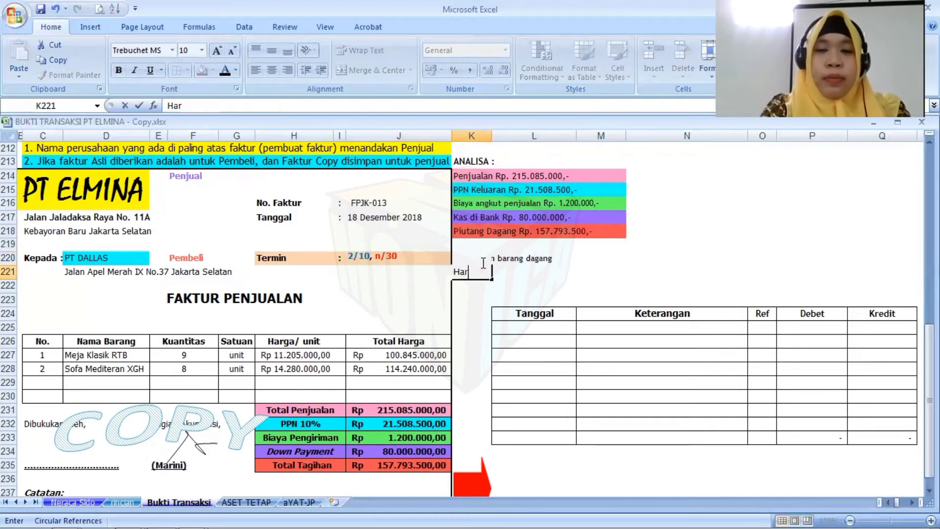
pyautogui.write('ga pokok penjualan')
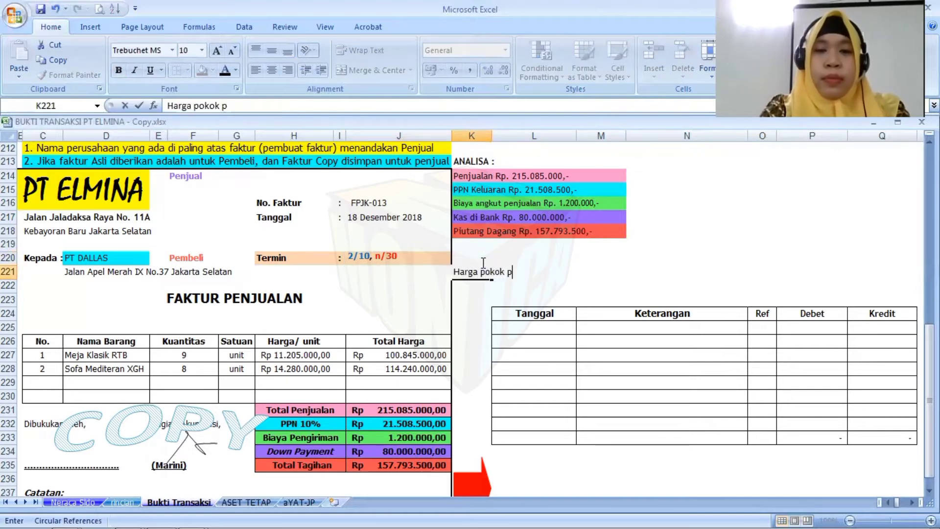
pyautogui.press('Right')
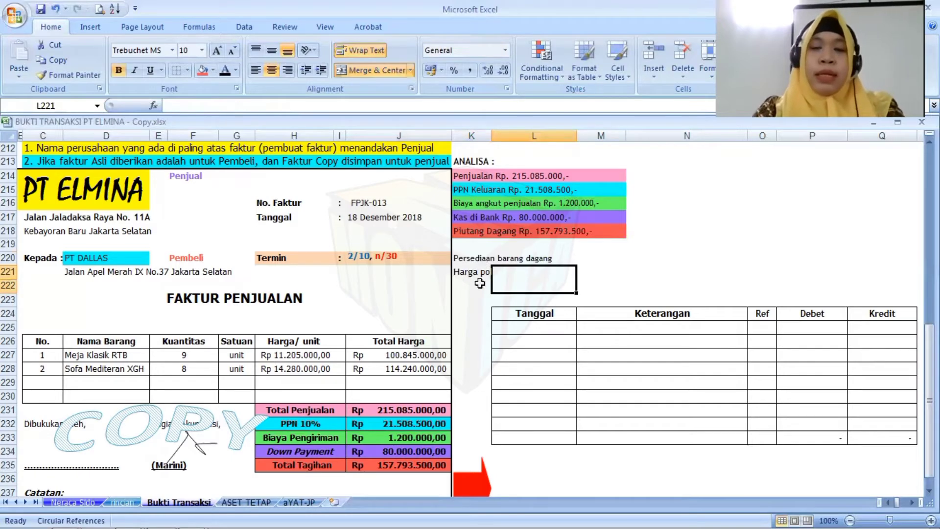
pyautogui.press('Right')
# Move the Persediaan barang dagang and Harga pokok penjualan lines up one row, to K219 and K220
pyautogui.click(470, 270)
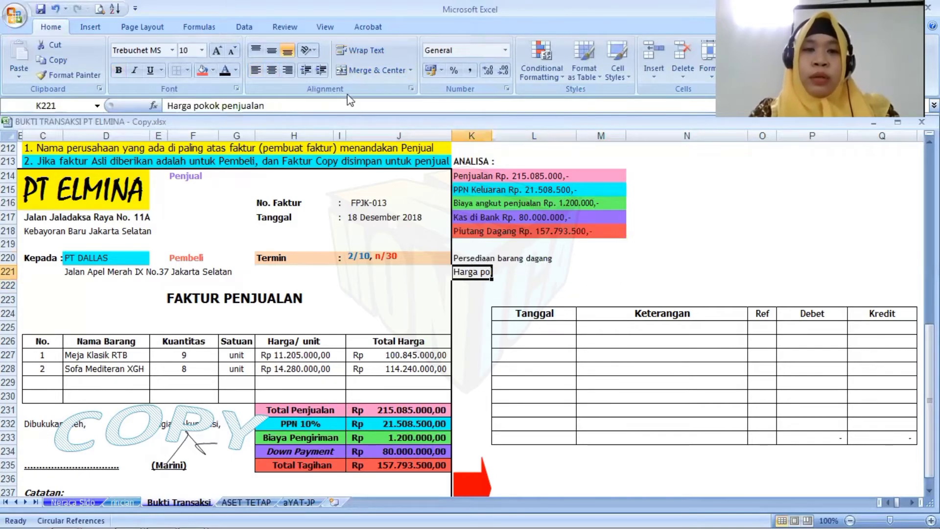
pyautogui.click(471, 256)
pyautogui.moveTo(471, 257)
pyautogui.mouseDown()
pyautogui.moveTo(471, 243)
pyautogui.moveTo(470, 257)
pyautogui.mouseUp()
pyautogui.click(470, 271)
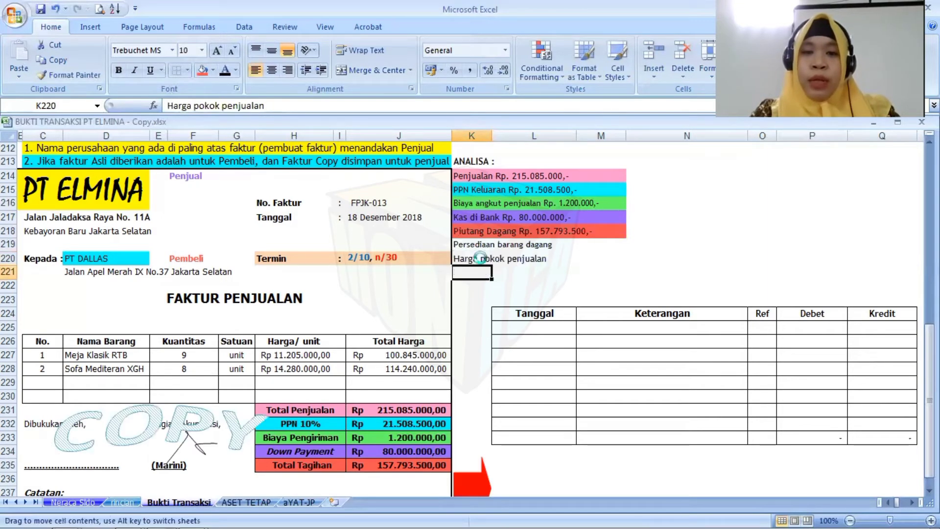
pyautogui.click(562, 273)
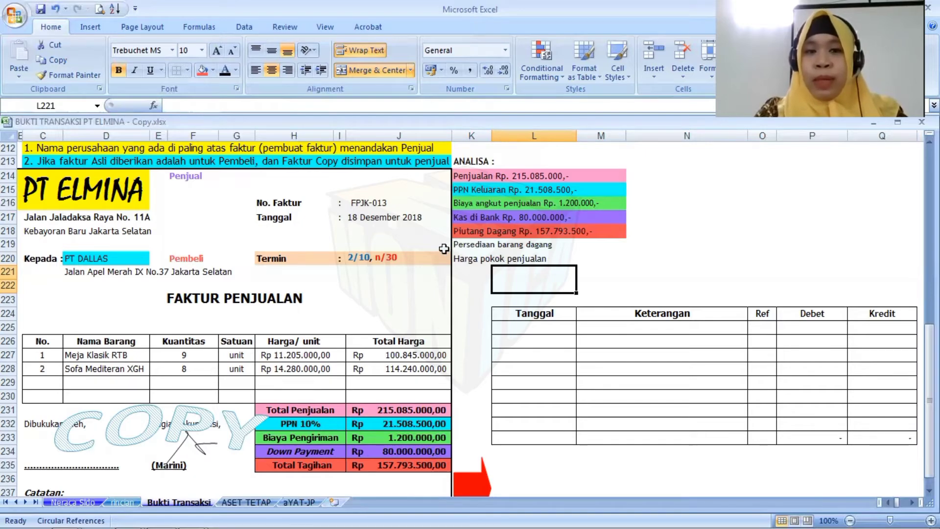
# Switch to SOAL PT ELMINA.pdf in Firefox and go to page 15, the inventory card
pyautogui.moveTo(235, 514)
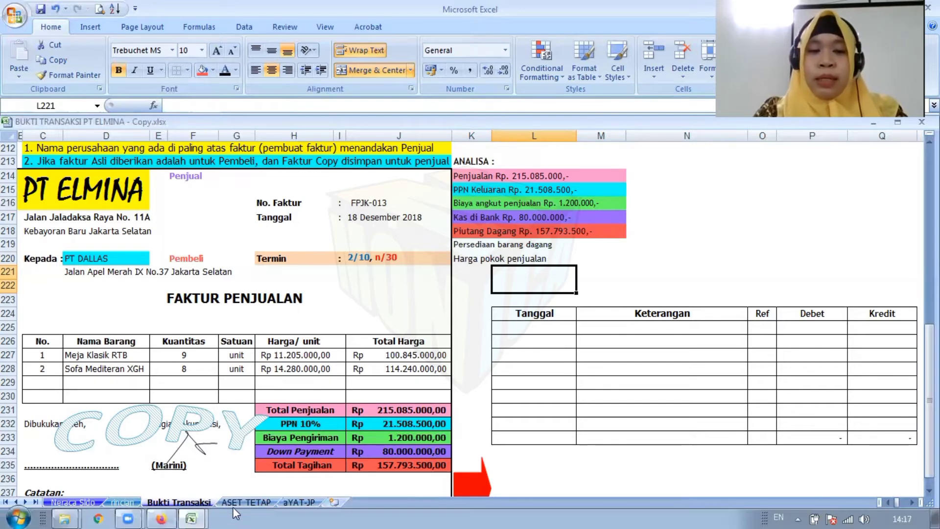
pyautogui.click(164, 516)
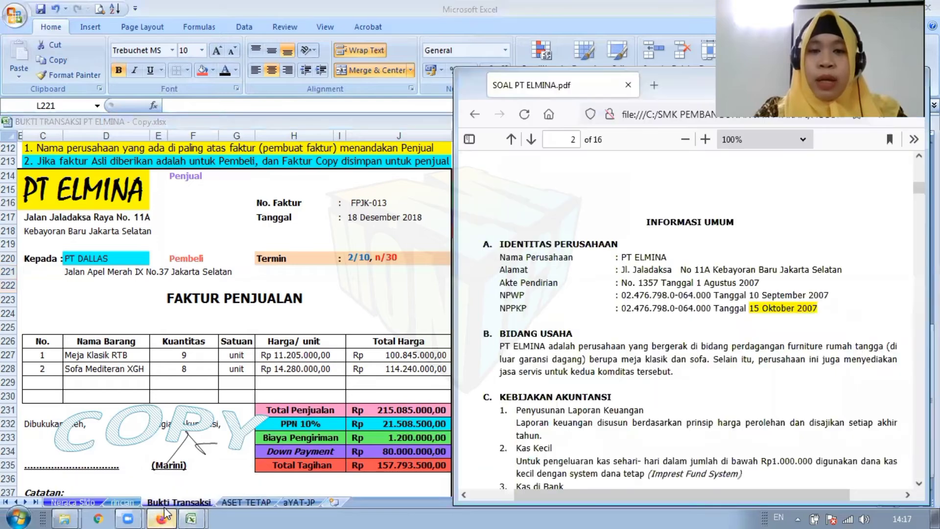
pyautogui.click(573, 137)
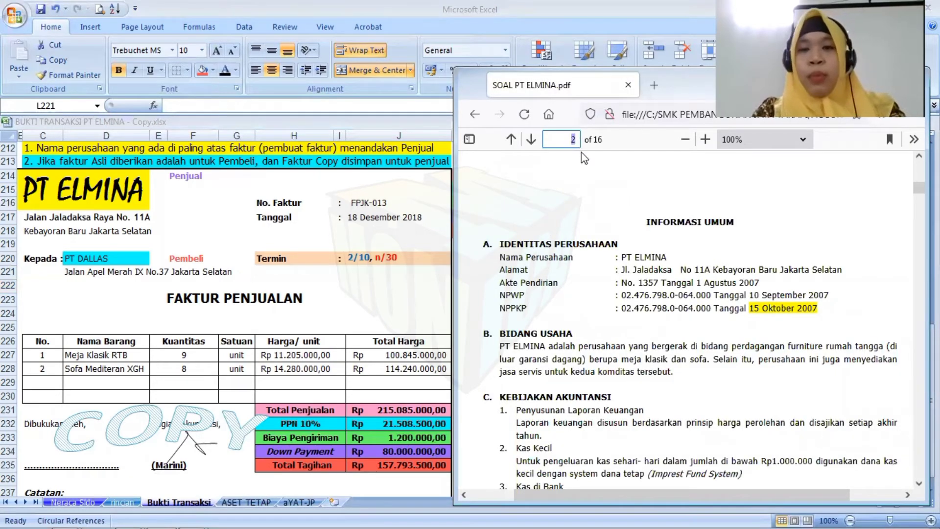
pyautogui.write('15')
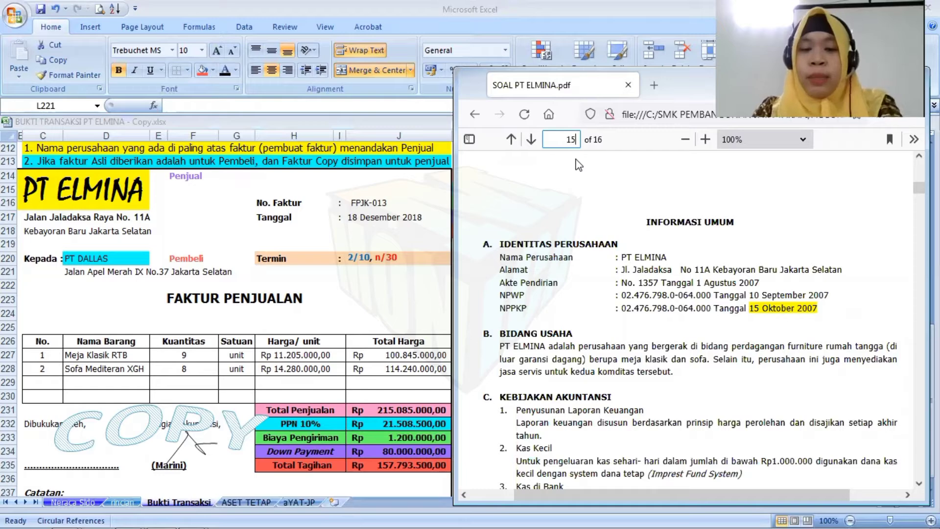
pyautogui.press('Return')
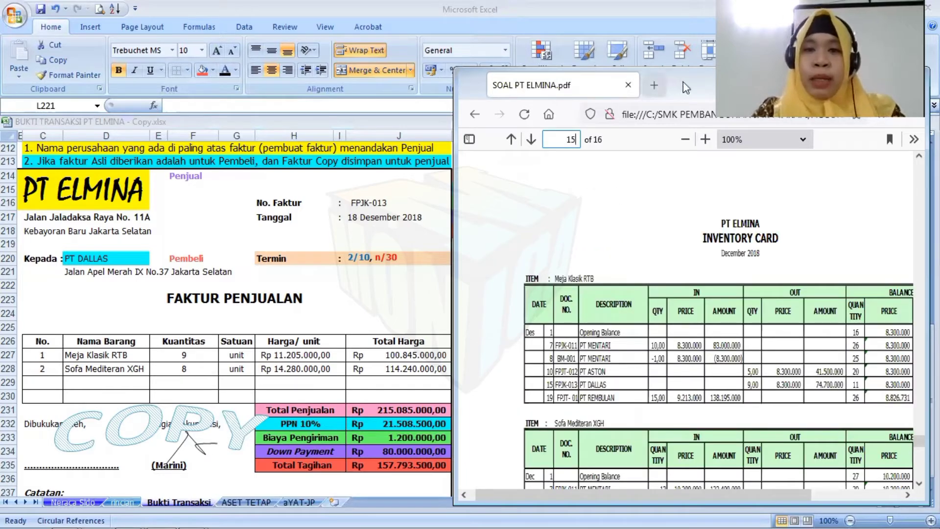
# Place the enlarged inventory card beside the invoice and examine PT DALLAS's outgoing quantities and amounts for Meja Klasik RTB and Sofa Mediteran XGH
pyautogui.moveTo(688, 87); pyautogui.dragTo(328, 41)
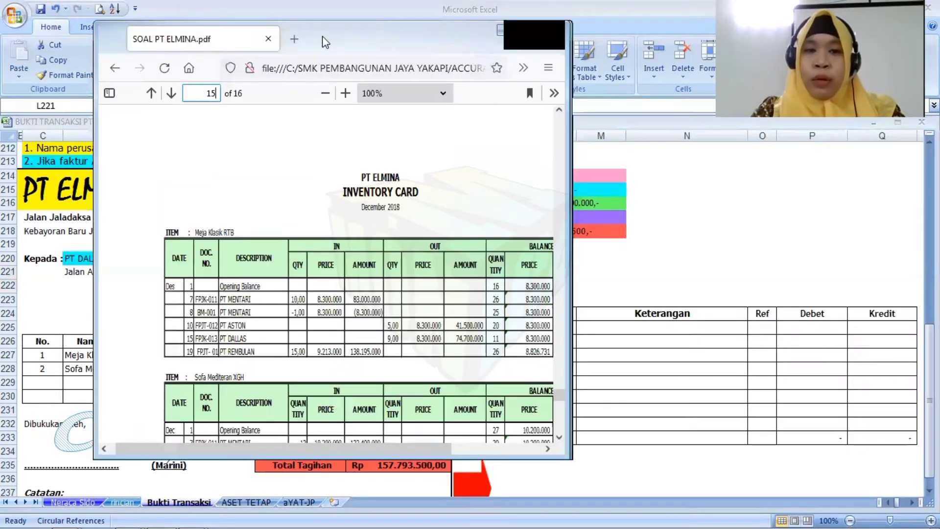
pyautogui.moveTo(271, 39); pyautogui.dragTo(202, 32)
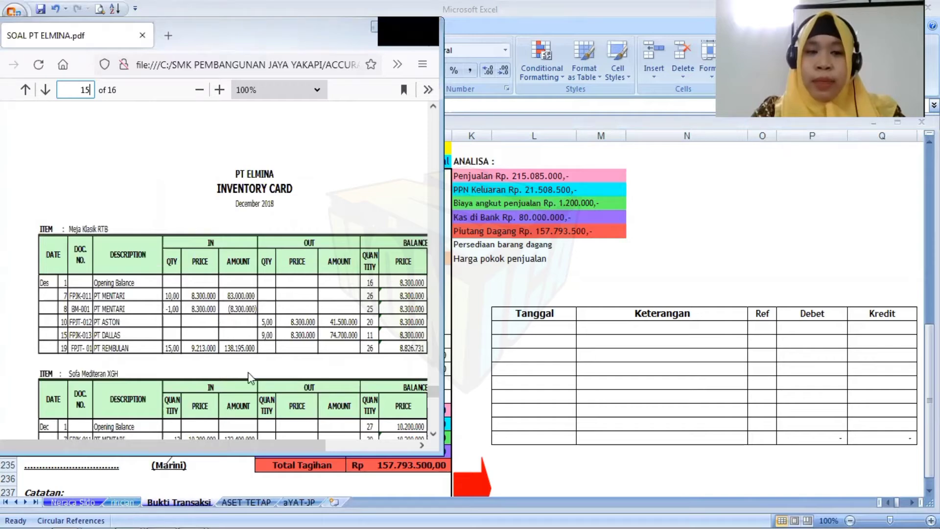
pyautogui.moveTo(205, 511); pyautogui.dragTo(205, 514)
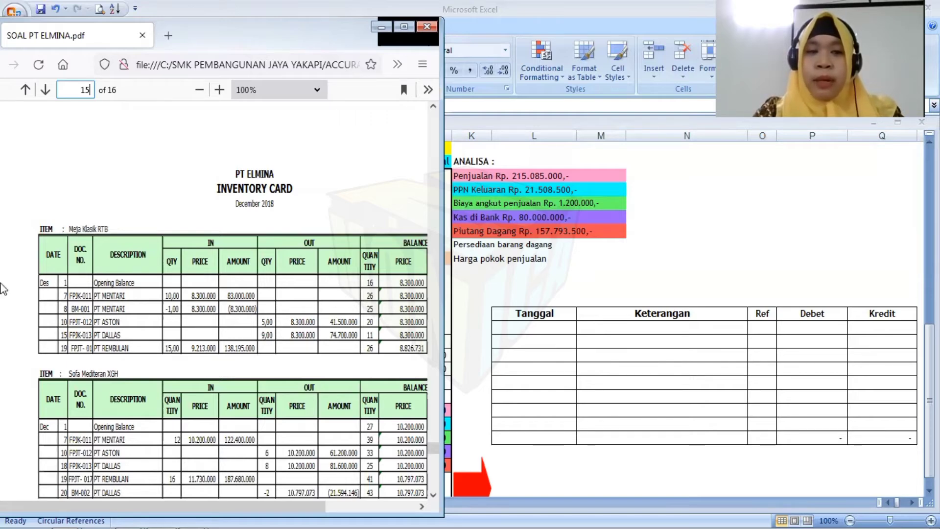
pyautogui.moveTo(229, 32); pyautogui.dragTo(700, 28)
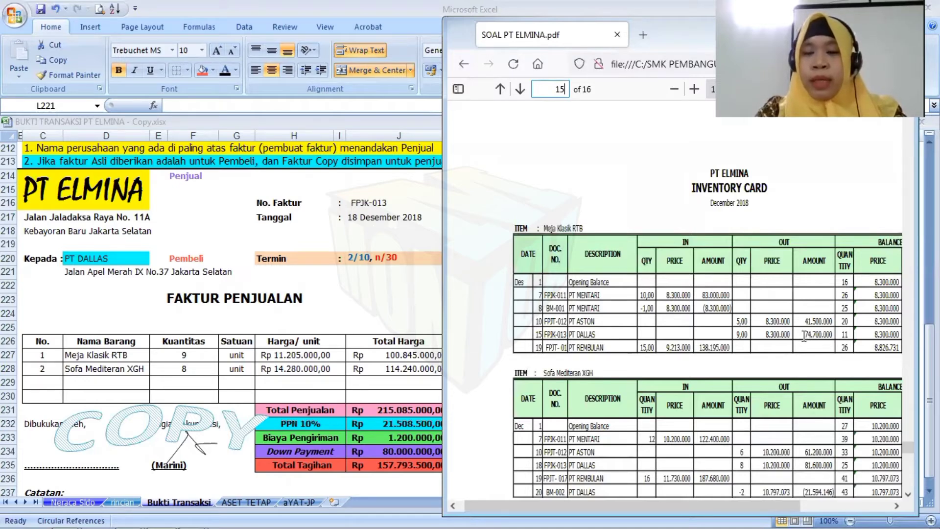
# Return to the Excel workbook and begin N219 with "Meja klasik 9 unit @ Rp. 8.300.000,- = Rp."
pyautogui.click(410, 315)
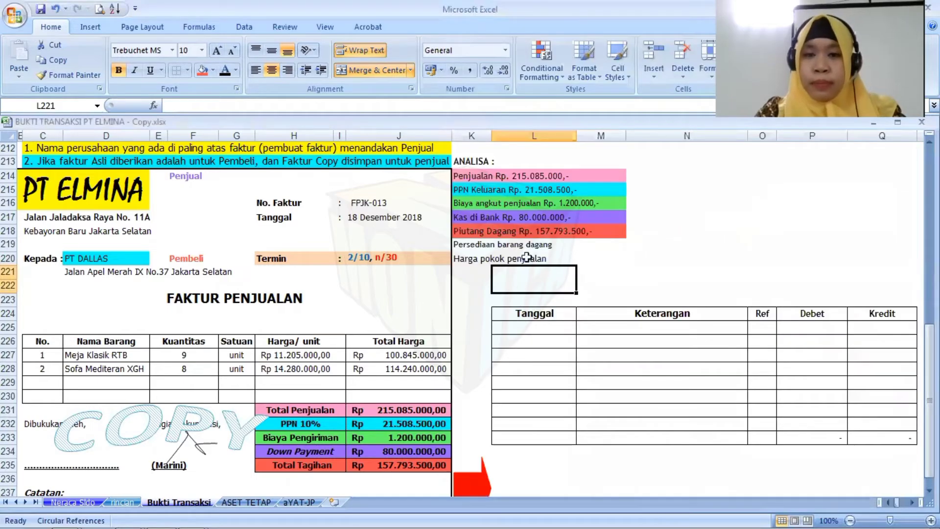
pyautogui.click(666, 251)
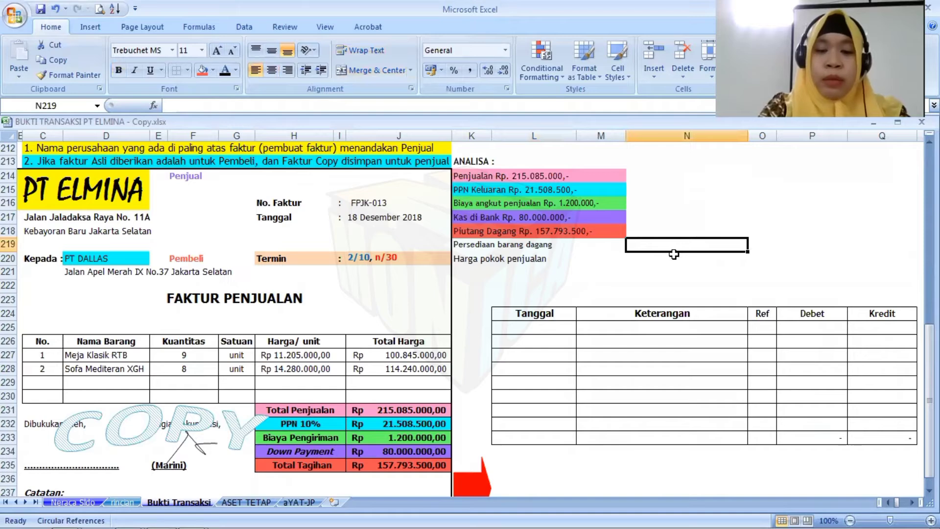
pyautogui.write('Meja kl')
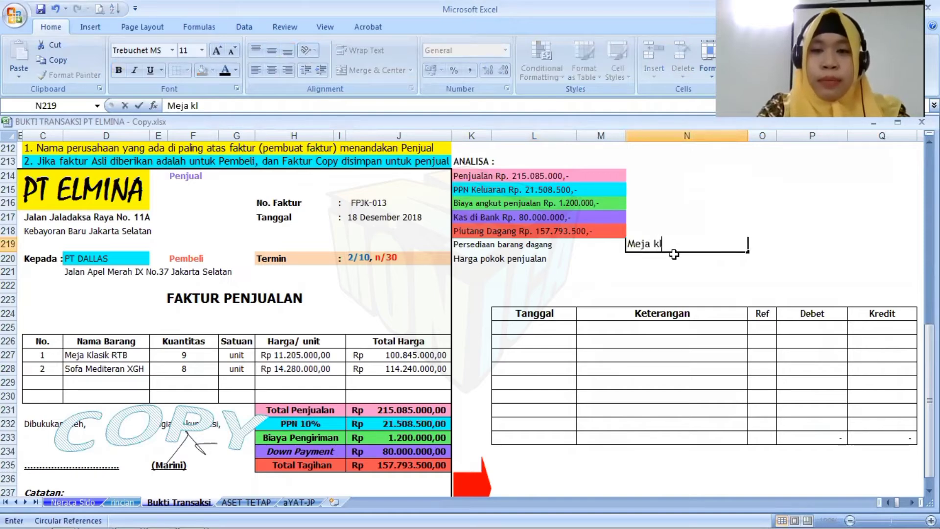
pyautogui.write('asik 9 u')
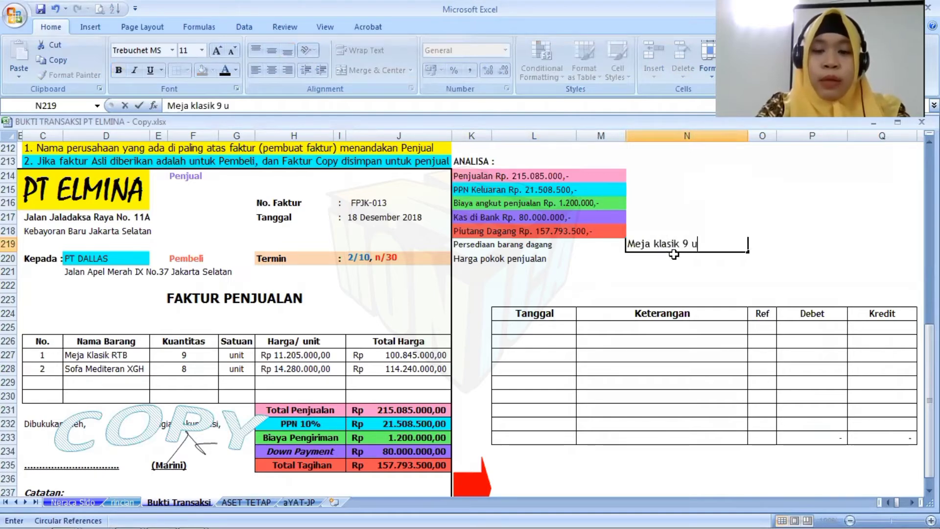
pyautogui.write('nit @ ')
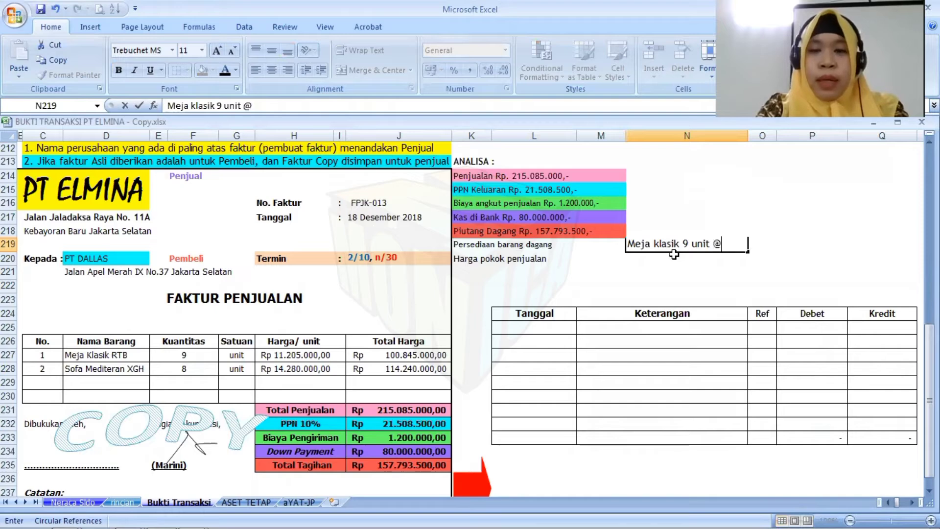
pyautogui.write('Rp')
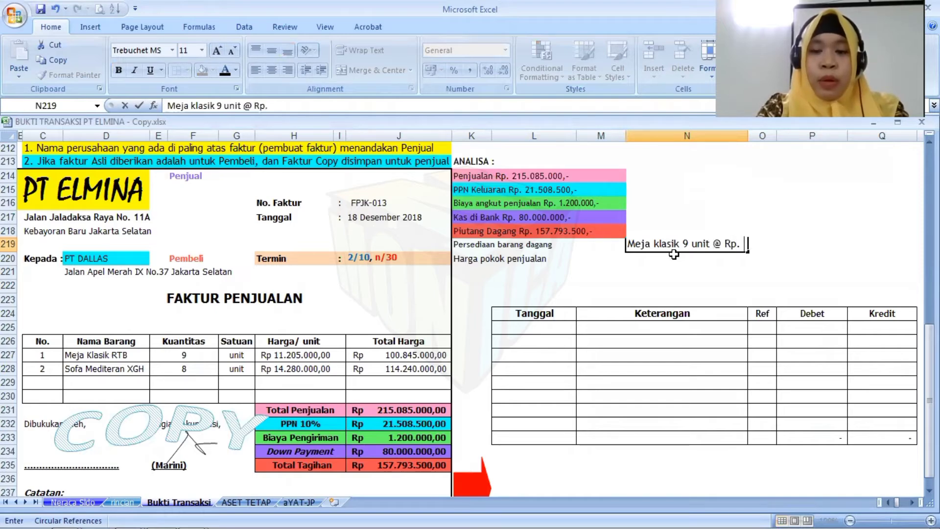
pyautogui.write('. 8.')
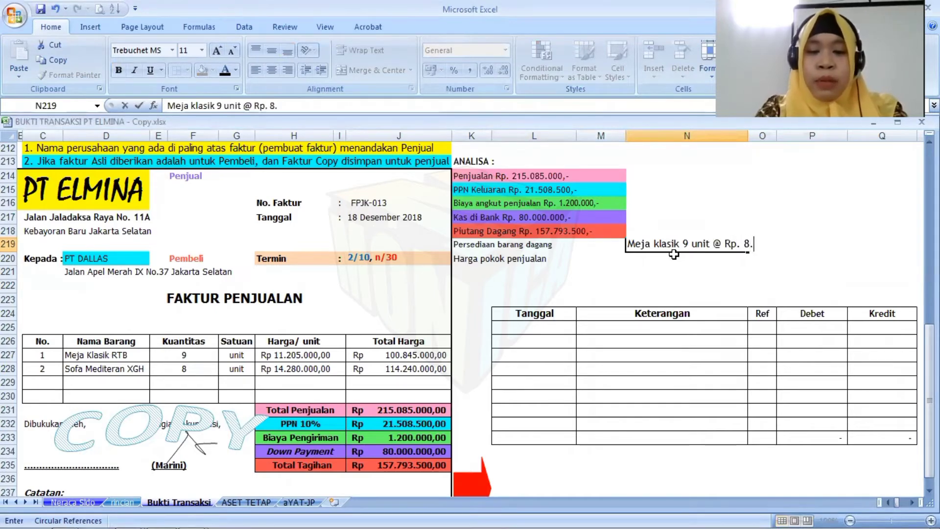
pyautogui.write('300.000,0')
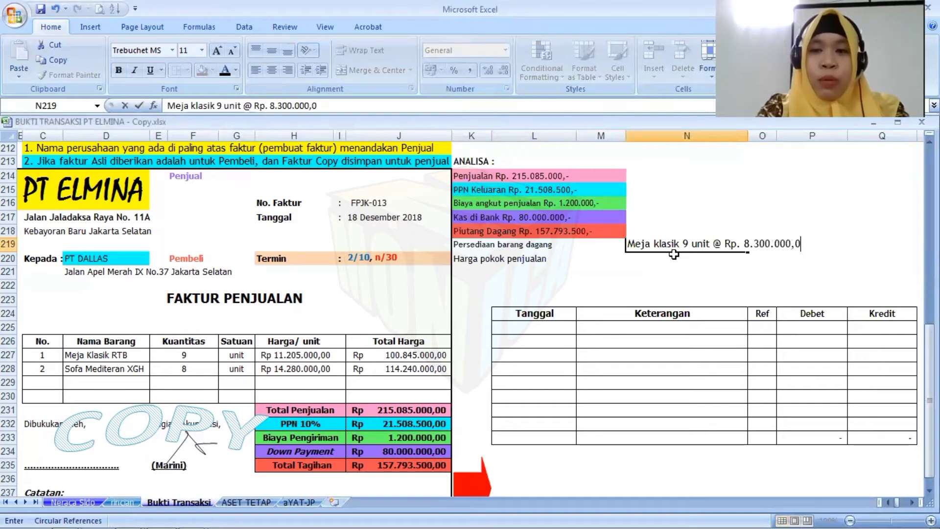
pyautogui.press('BackSpace')
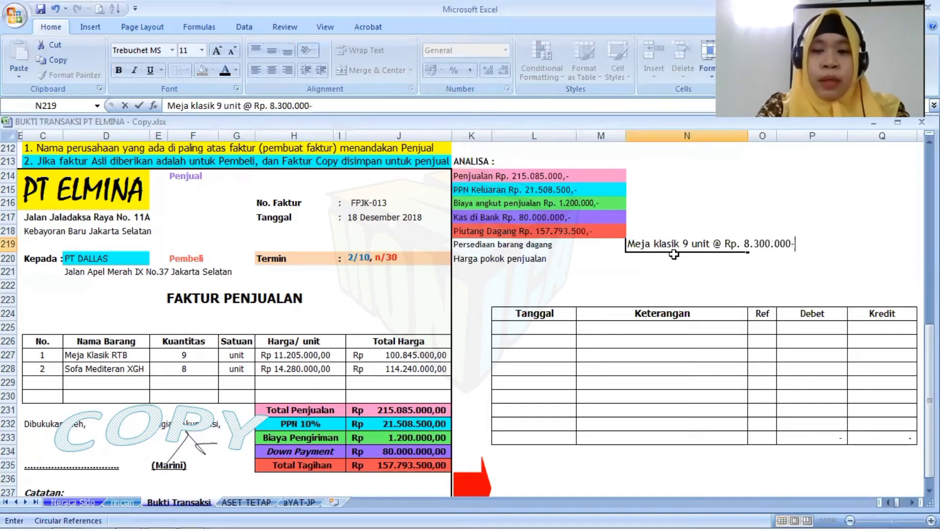
pyautogui.write(',')
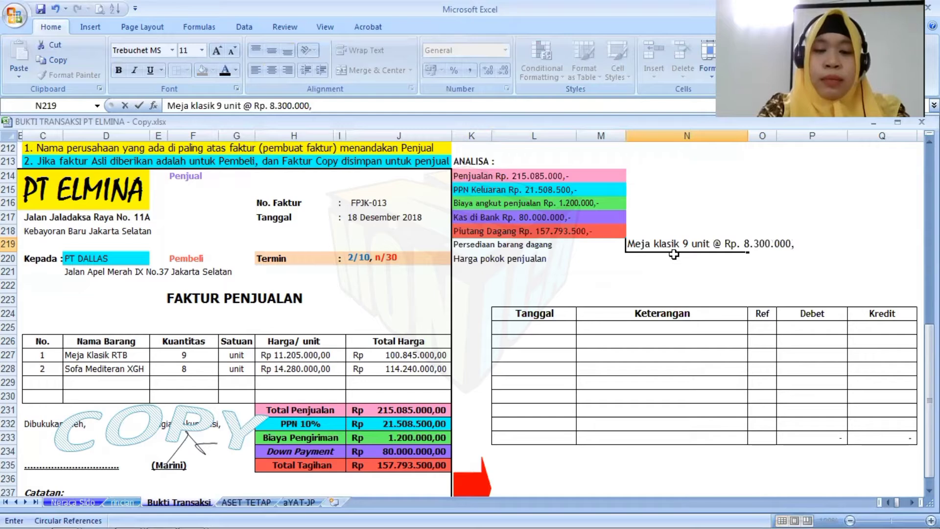
pyautogui.write('- = Rp')
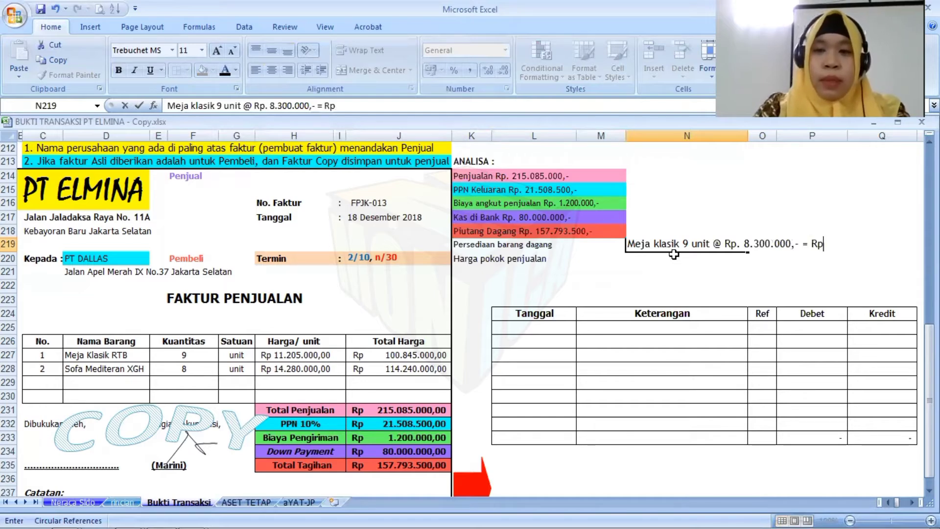
pyautogui.write('.')
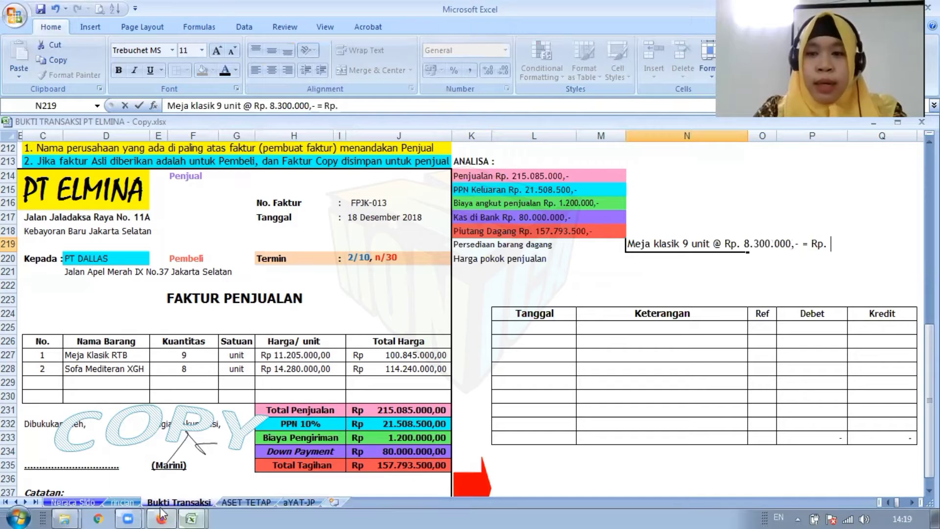
# Check PT DALLAS's Meja Klasik RTB amount on the inventory card and complete the N219 line with 74.700.000,-
pyautogui.click(162, 511)
pyautogui.click(162, 512)
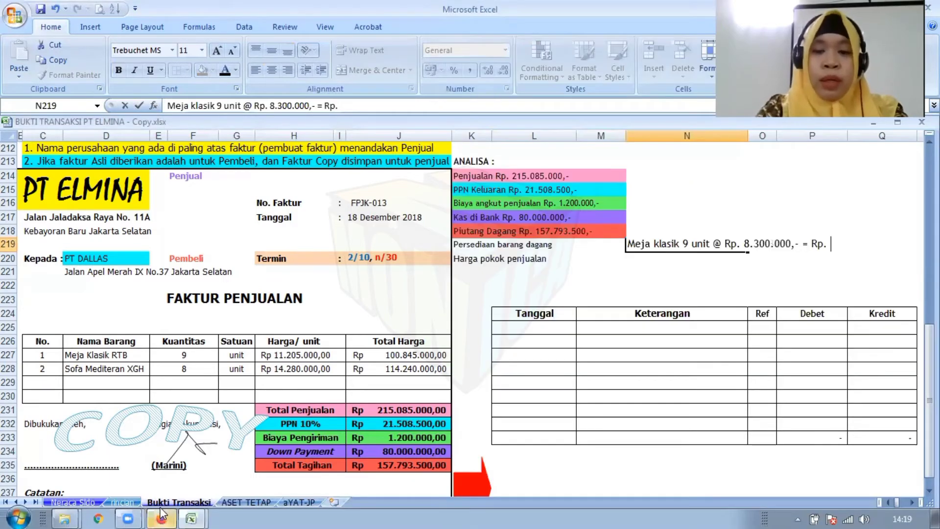
pyautogui.write('74.')
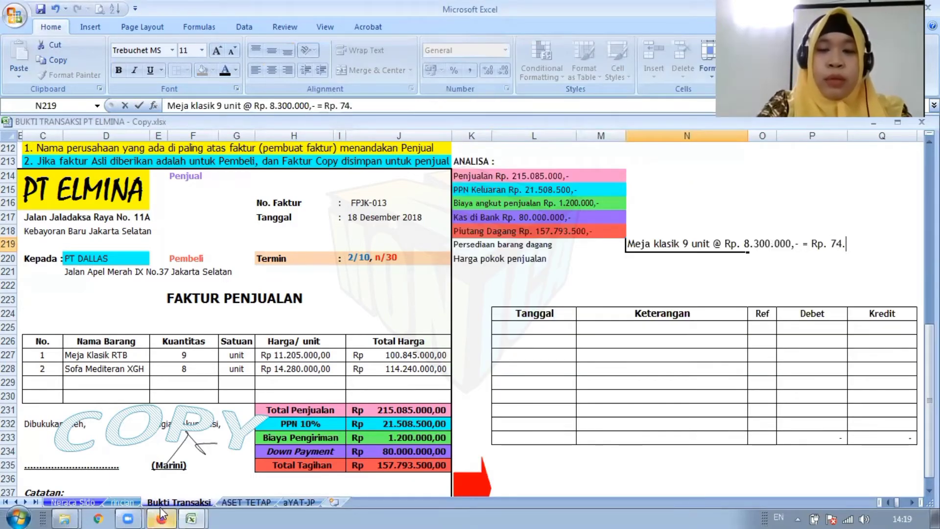
pyautogui.write('700.000,-')
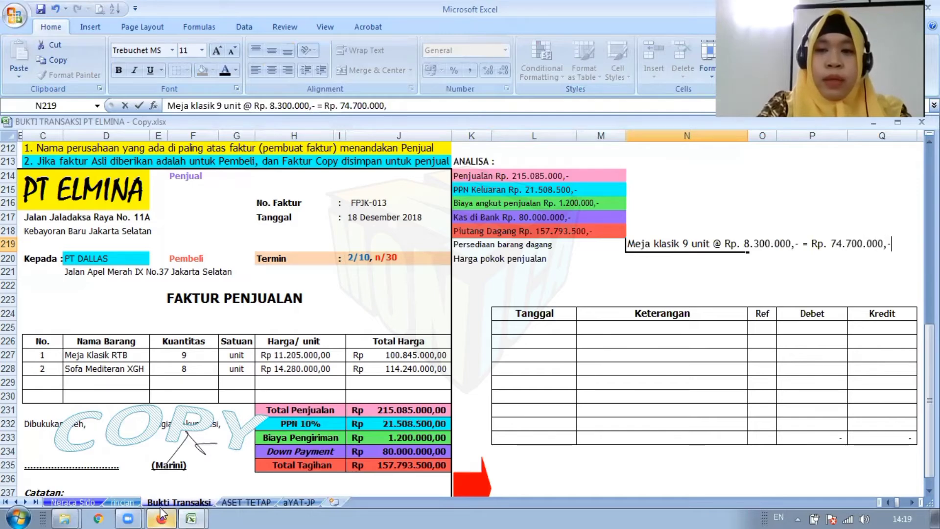
pyautogui.press('Return')
# Begin the sofa cost line in N220 with "Sofa 8 @ Rp."
pyautogui.write('So')
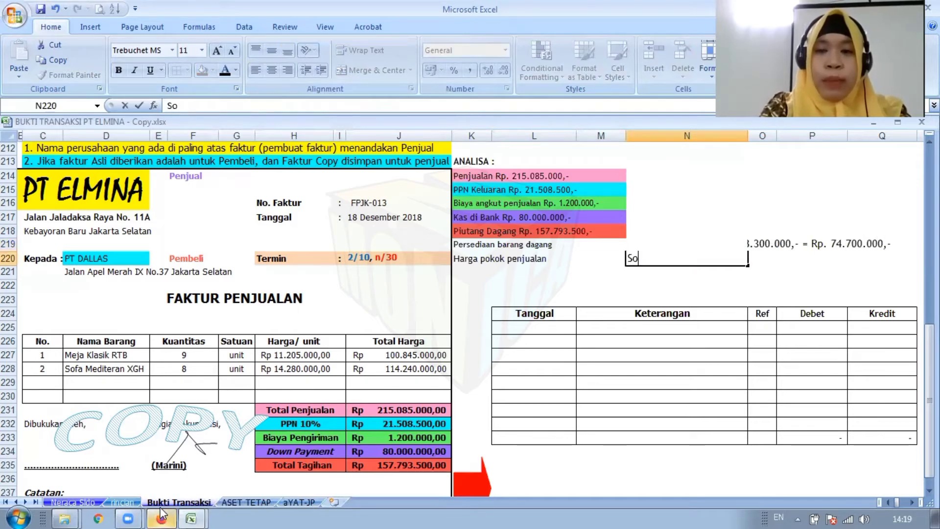
pyautogui.write('fa medite')
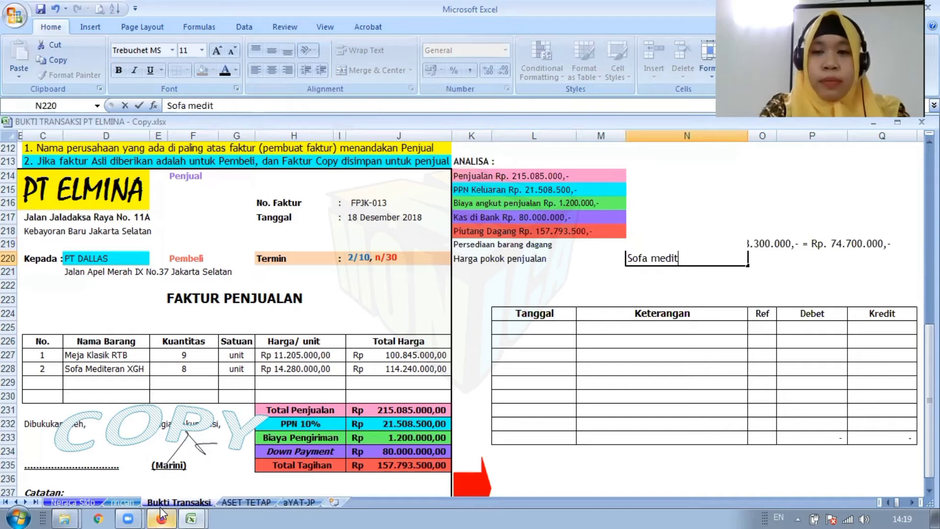
pyautogui.press('BackSpace')
pyautogui.press('BackSpace')
pyautogui.press('BackSpace')
pyautogui.press('BackSpace')
pyautogui.press('BackSpace')
pyautogui.press('BackSpace')
pyautogui.write('8')
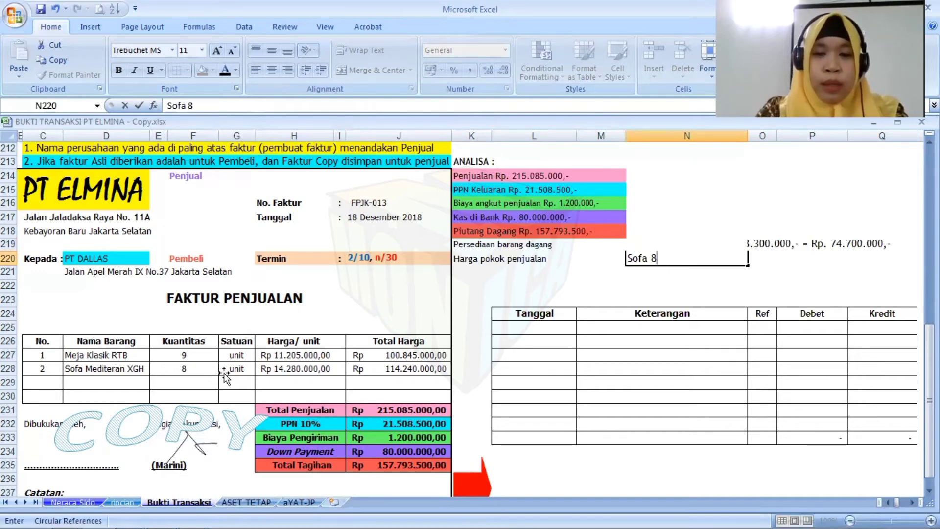
pyautogui.write(' @')
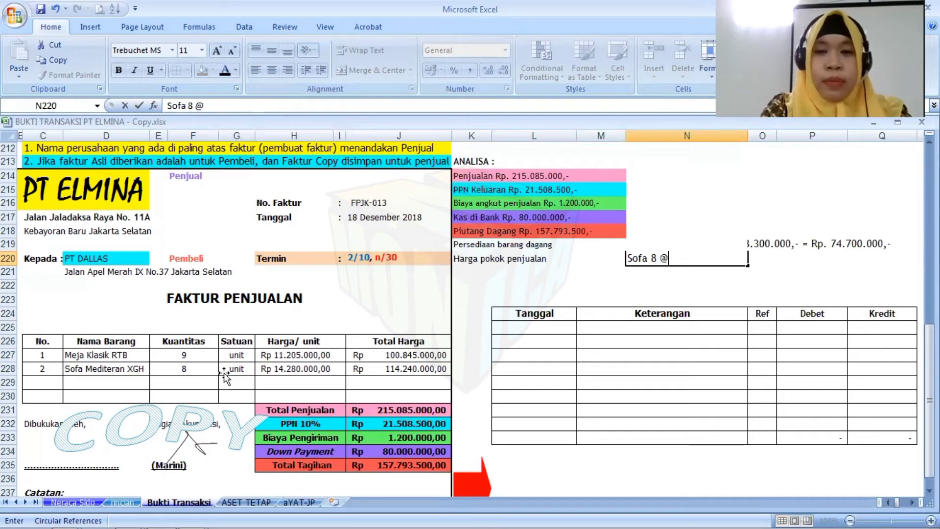
pyautogui.write(' Rp.')
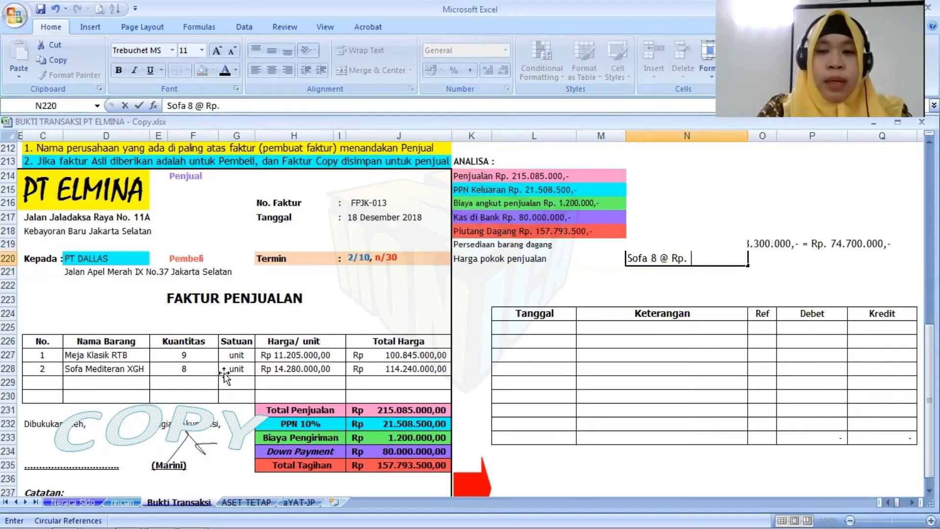
# Look up PT DALLAS's sofa unit cost on the Firefox inventory card and continue N220 in Excel with "10.200.000,- = Rp."
pyautogui.moveTo(1, 511)
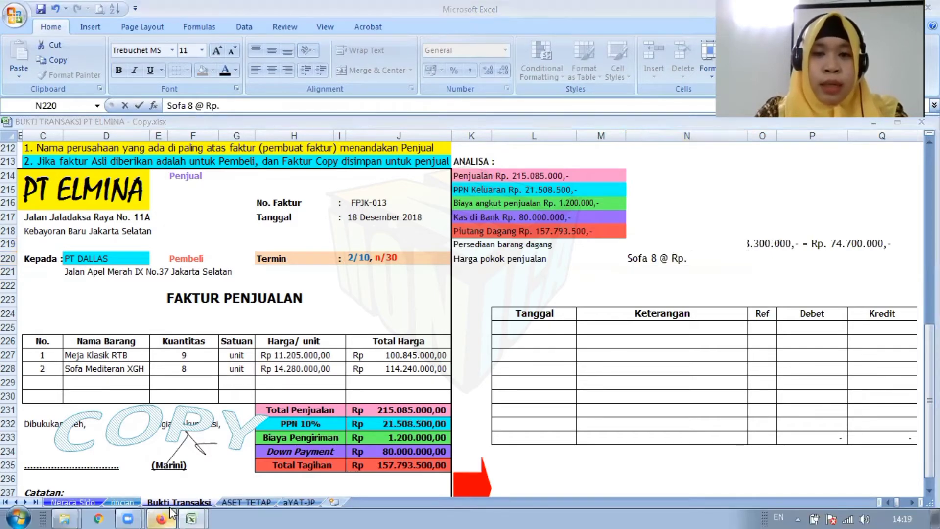
pyautogui.click(161, 519)
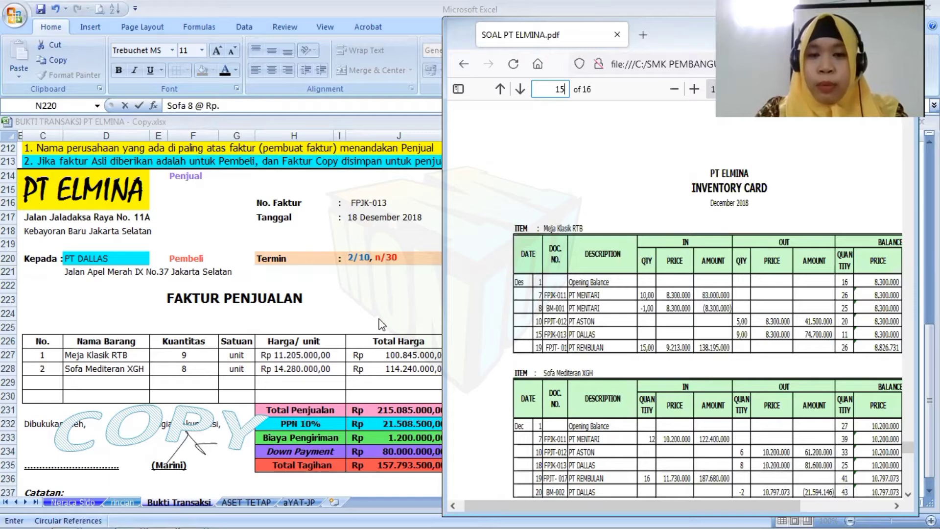
pyautogui.hotkey('alt', 'Tab')
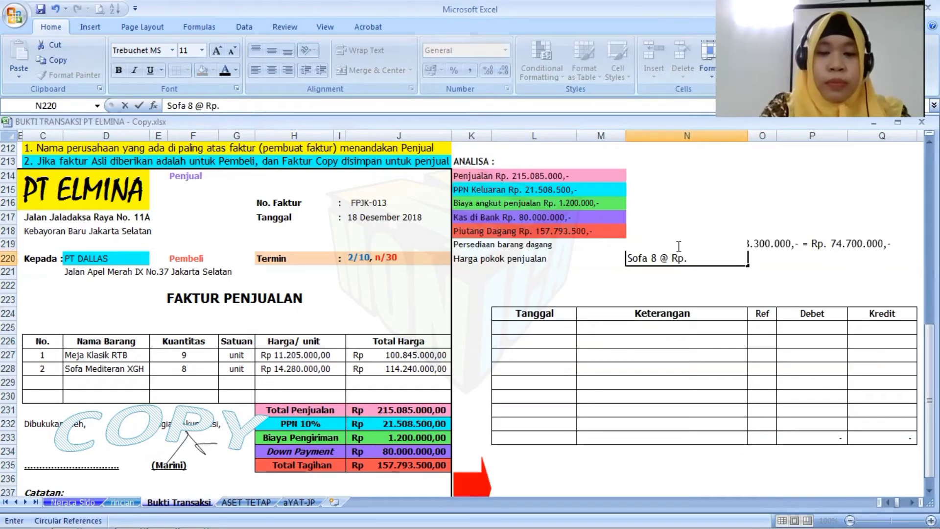
pyautogui.write('10.200.')
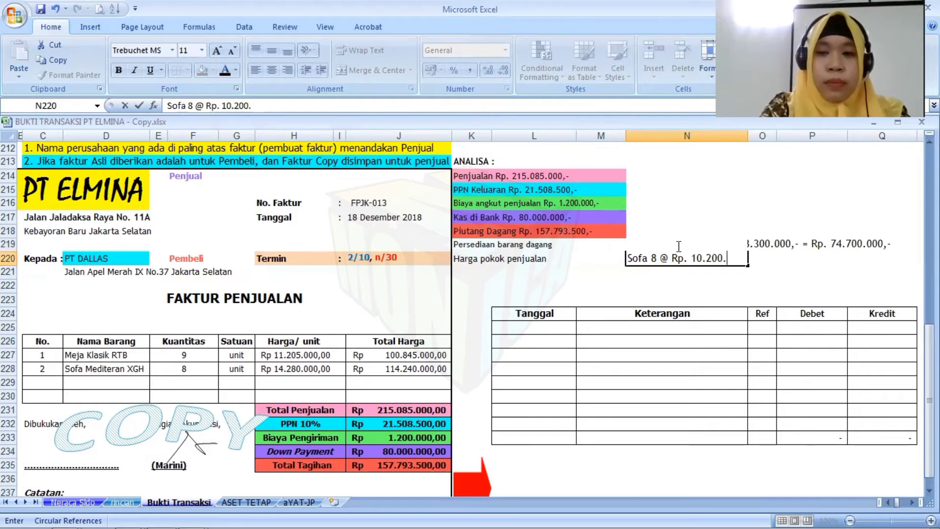
pyautogui.write('000,-')
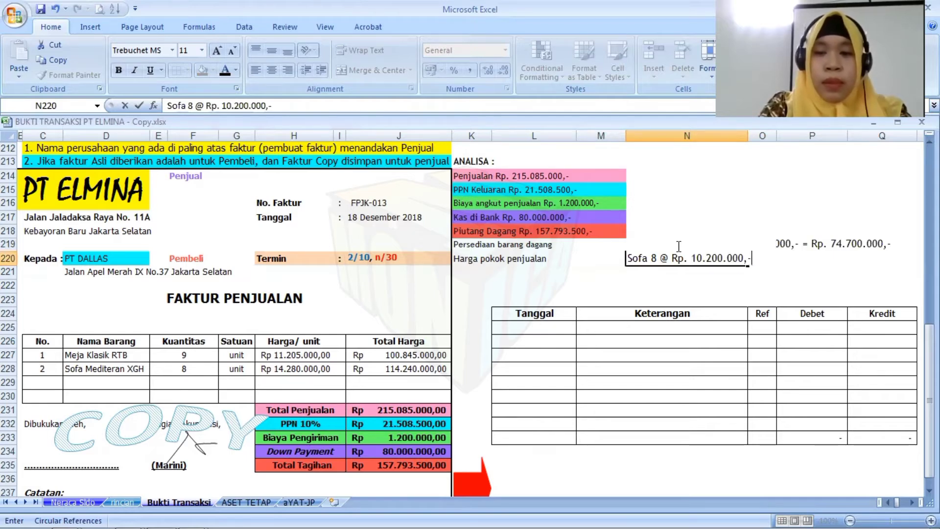
pyautogui.write(' = Rp.')
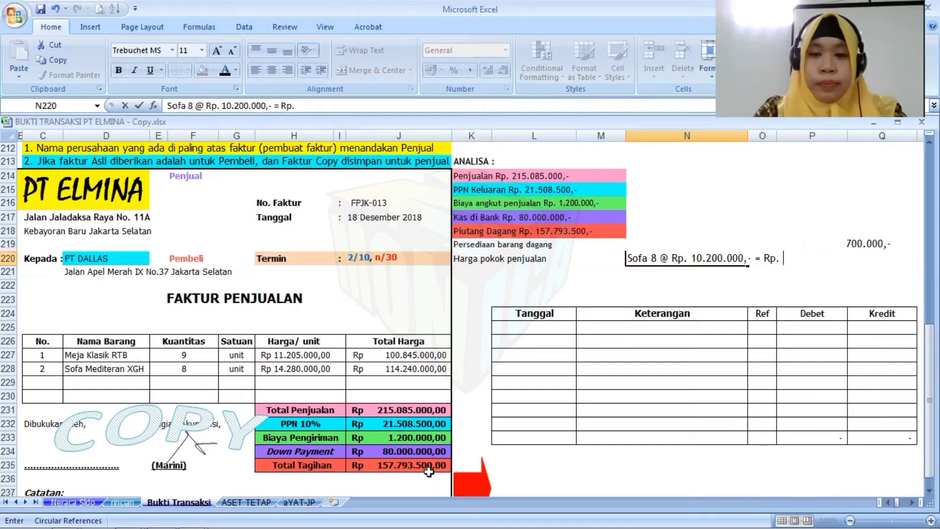
# Check PT DALLAS's outgoing sofa amount on the inventory card in Firefox and complete N220 in Excel with 81.600.000,-
pyautogui.click(174, 515)
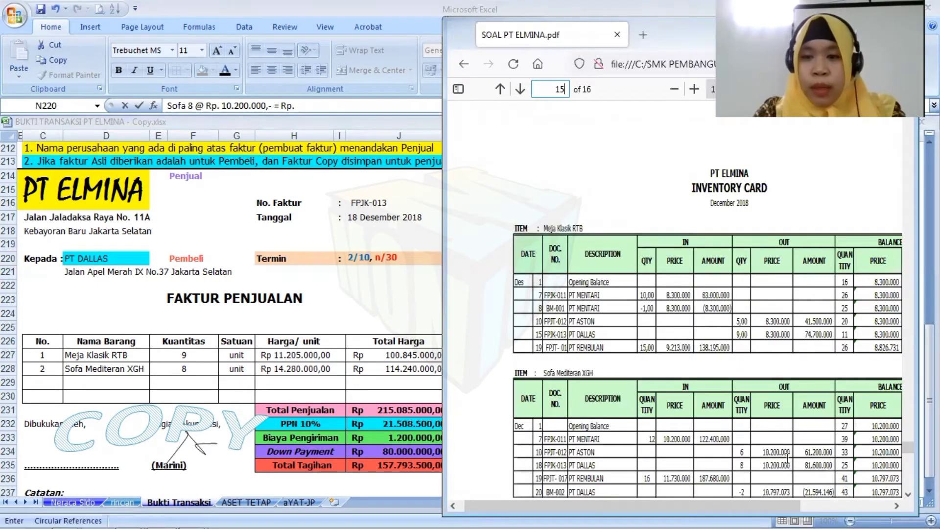
pyautogui.hotkey('alt', 'Tab')
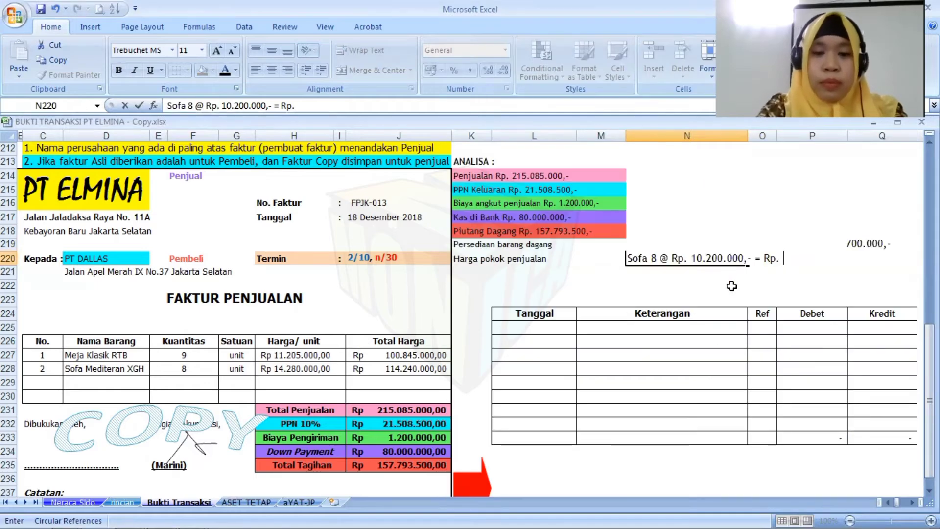
pyautogui.write('81.6')
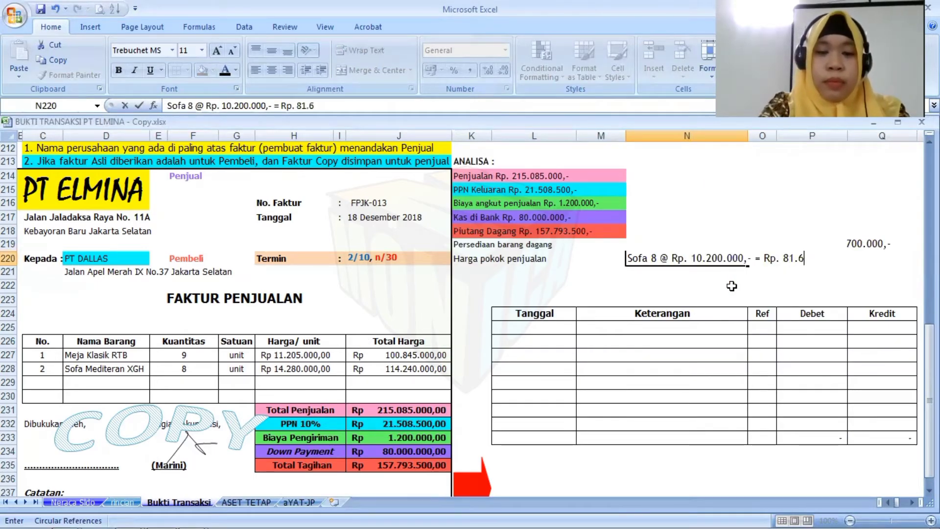
pyautogui.write('00.000,')
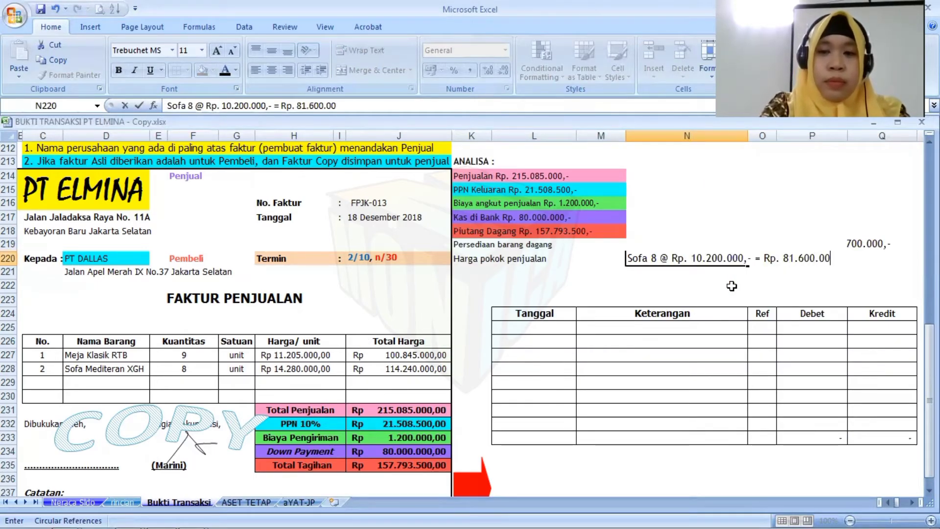
pyautogui.write('-')
pyautogui.press('Return')
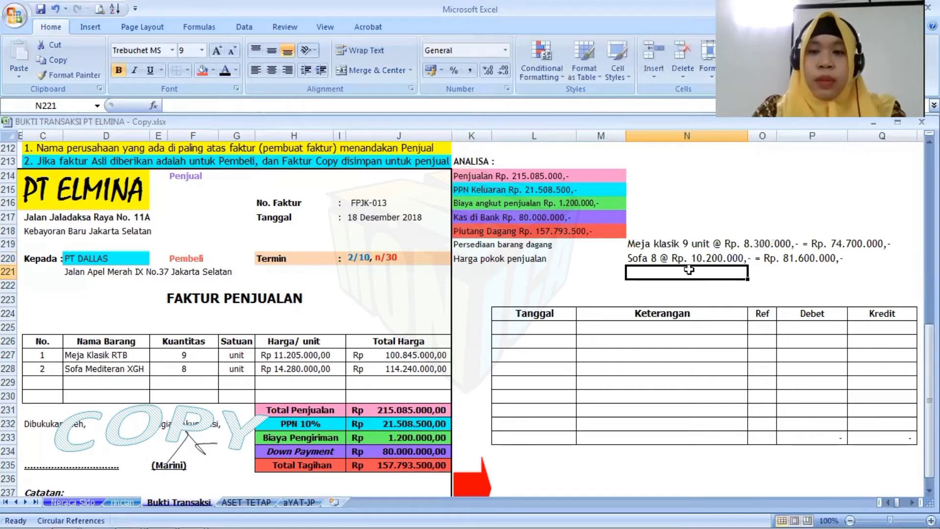
# Review the Meja klasik and Sofa cost calculations in N219 and N220 beside the inventory accounts
pyautogui.moveTo(646, 247); pyautogui.dragTo(857, 287)
pyautogui.click(651, 242)
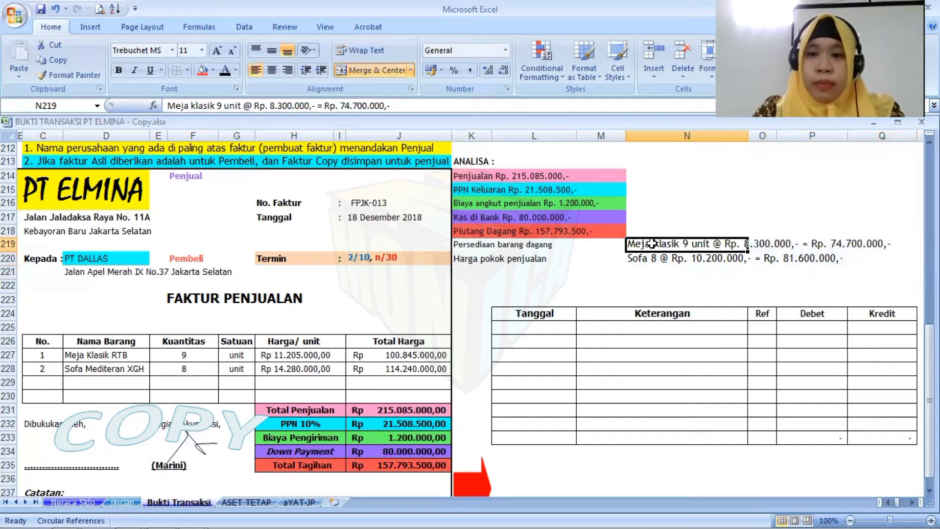
pyautogui.hotkey('shift', 'Right')
pyautogui.hotkey('shift', 'Right')
pyautogui.hotkey('shift', 'Right')
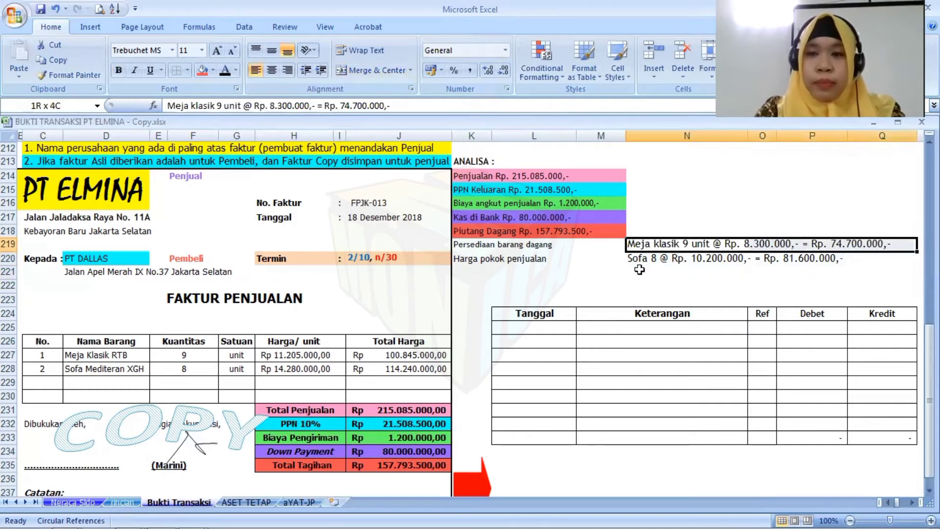
pyautogui.hotkey('shift', 'Down')
pyautogui.hotkey('shift', 'Down')
pyautogui.hotkey('shift', 'Down')
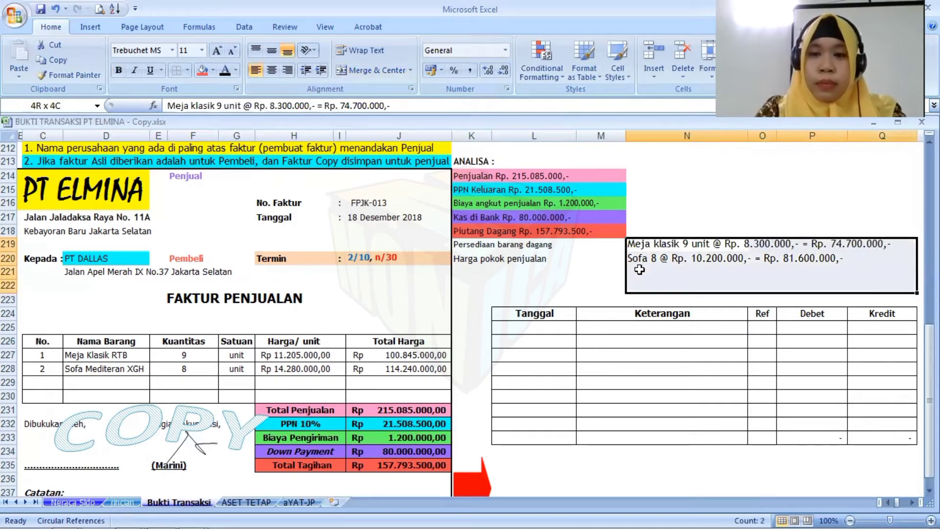
pyautogui.click(651, 245)
pyautogui.moveTo(642, 258); pyautogui.dragTo(838, 259)
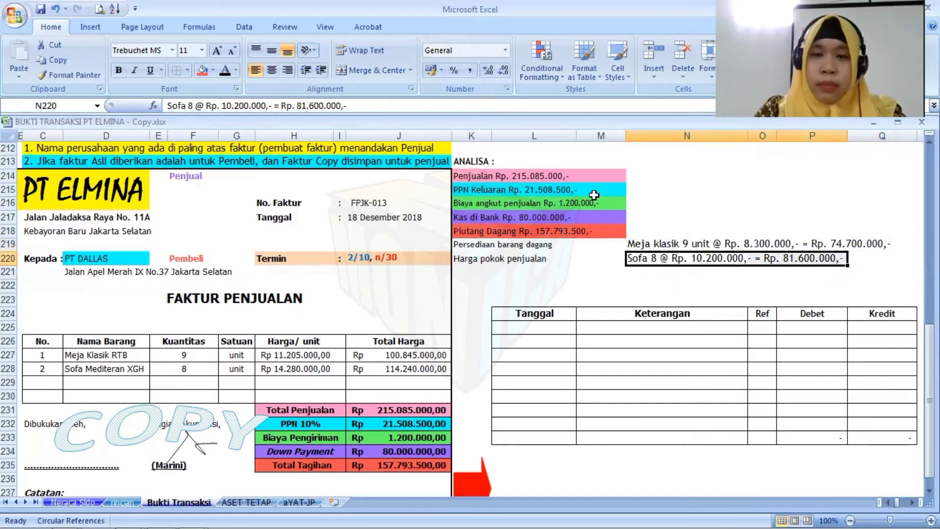
# Fill the sofa and Meja klasik cost lines in N220:P220 and N219:P219 with orange
pyautogui.click(214, 71)
pyautogui.click(309, 147)
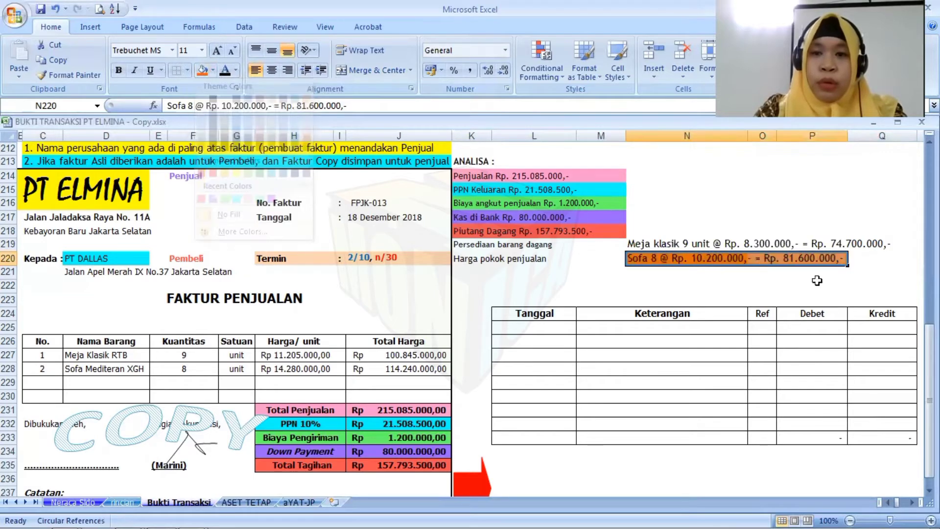
pyautogui.click(638, 240)
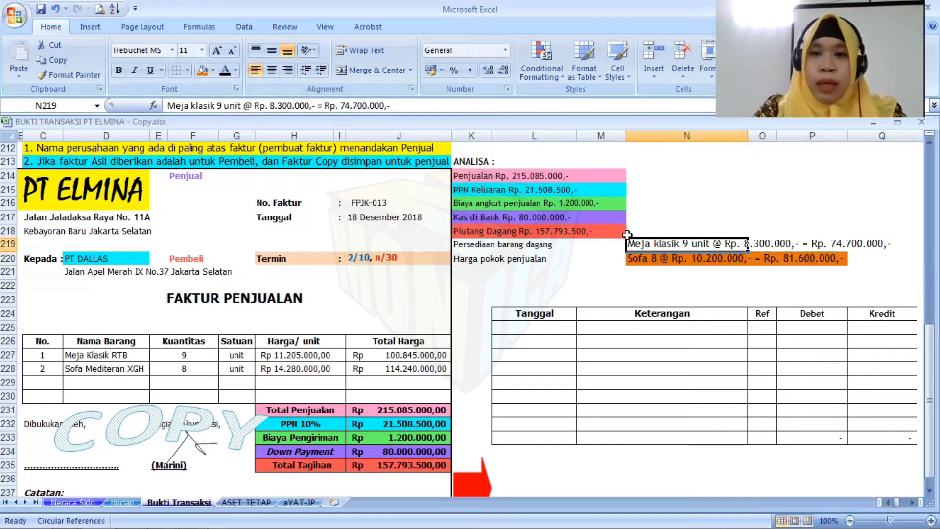
pyautogui.moveTo(700, 244); pyautogui.dragTo(816, 244)
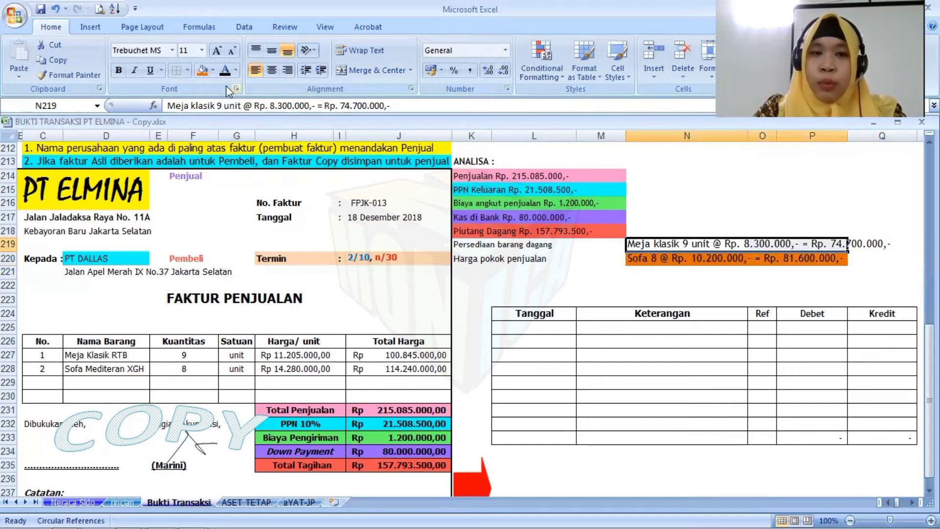
pyautogui.click(201, 70)
# Shorten the cost line in N219 to "Meja 9 @ Rp. 8.300.000,- = Rp. 74.700.000,-"
pyautogui.click(217, 106)
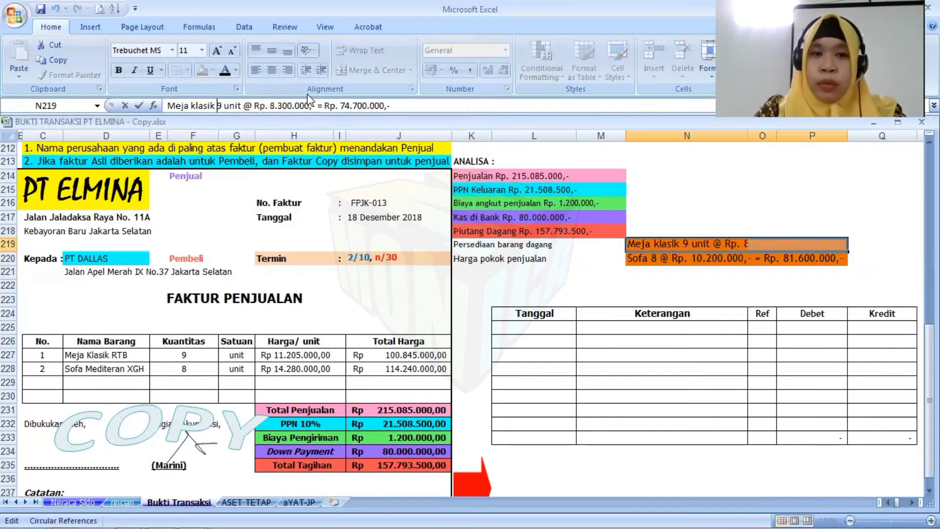
pyautogui.press('BackSpace')
pyautogui.press('BackSpace')
pyautogui.press('BackSpace')
pyautogui.press('BackSpace')
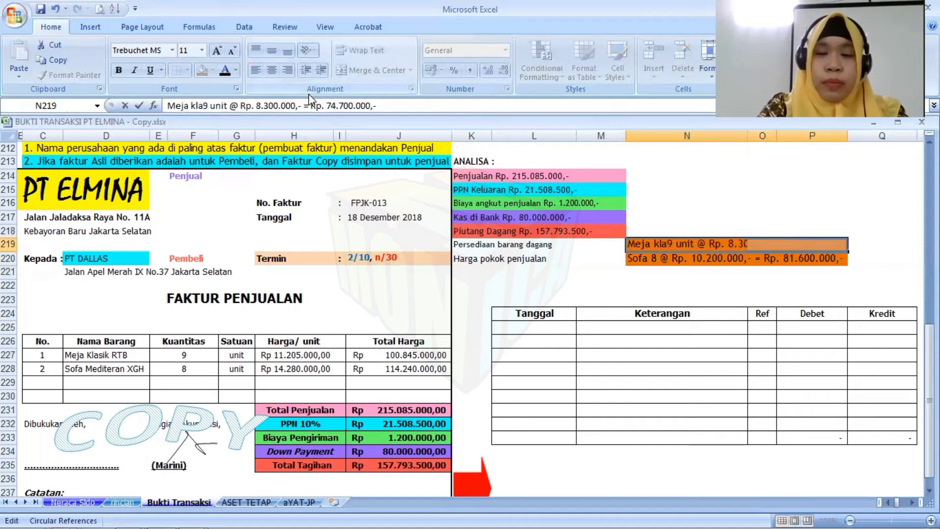
pyautogui.press('BackSpace')
pyautogui.press('BackSpace')
pyautogui.press('BackSpace')
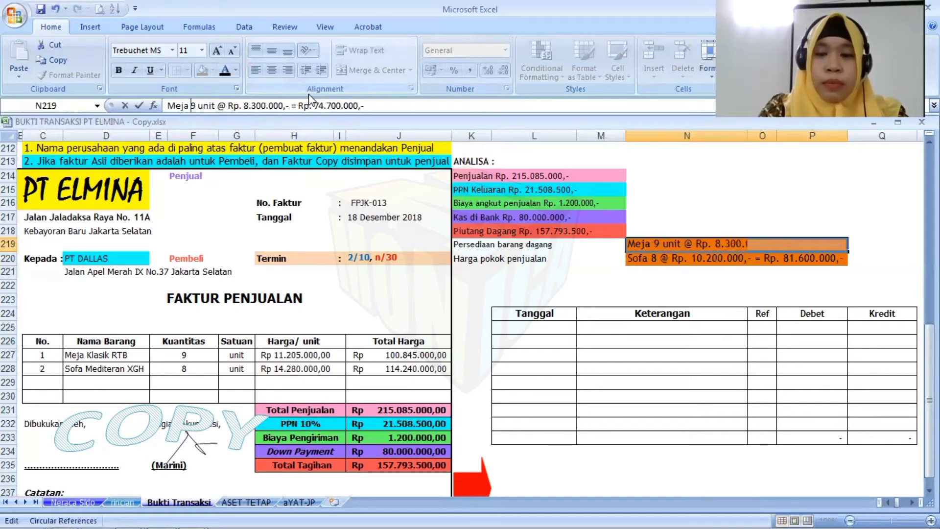
pyautogui.press('Delete')
pyautogui.press('Delete')
pyautogui.press('Delete')
pyautogui.press('Delete')
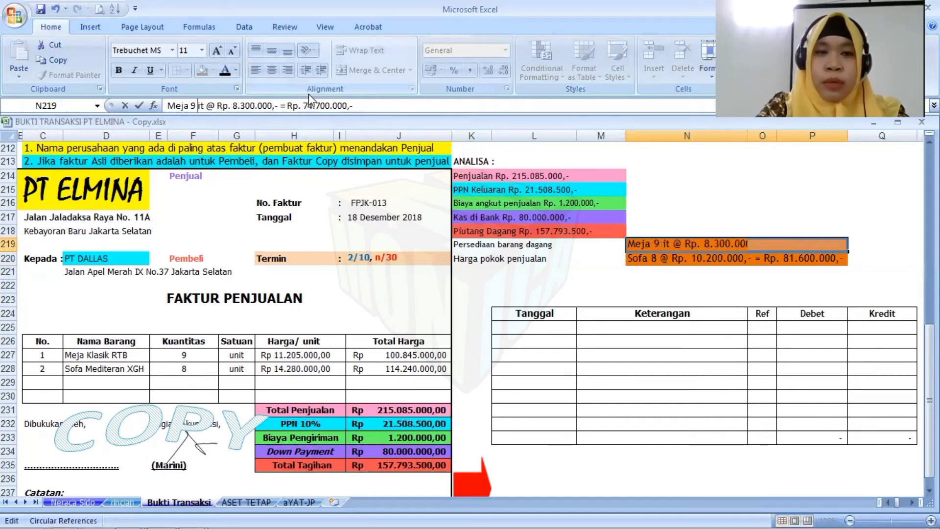
pyautogui.press('Tab')
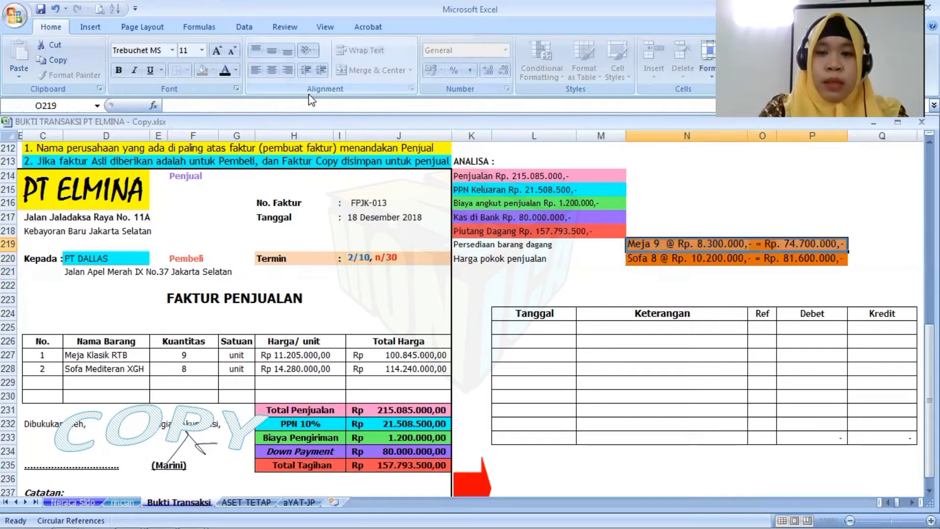
pyautogui.click(703, 293)
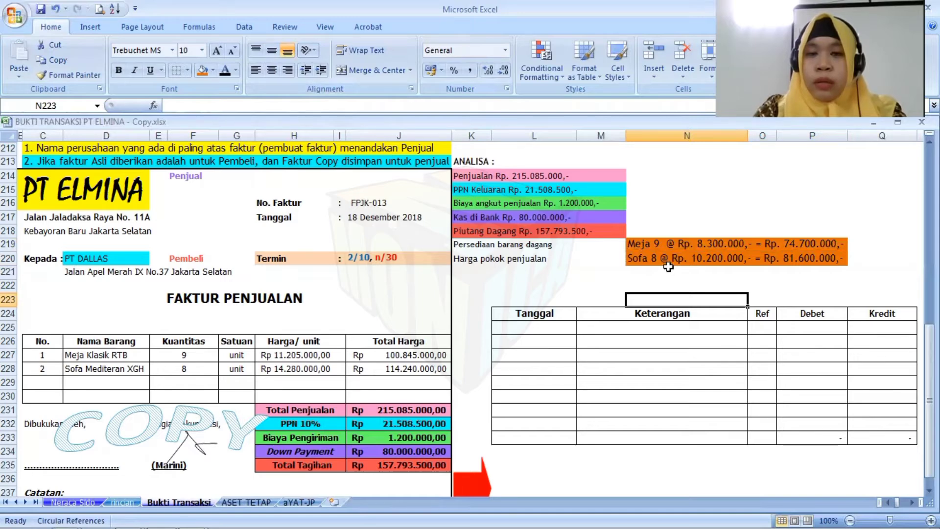
# Compare the Meja and Sofa cost lines in N219 and N220 with PT DALLAS's outgoing entries on the Firefox inventory card, returning to Excel
pyautogui.click(647, 247)
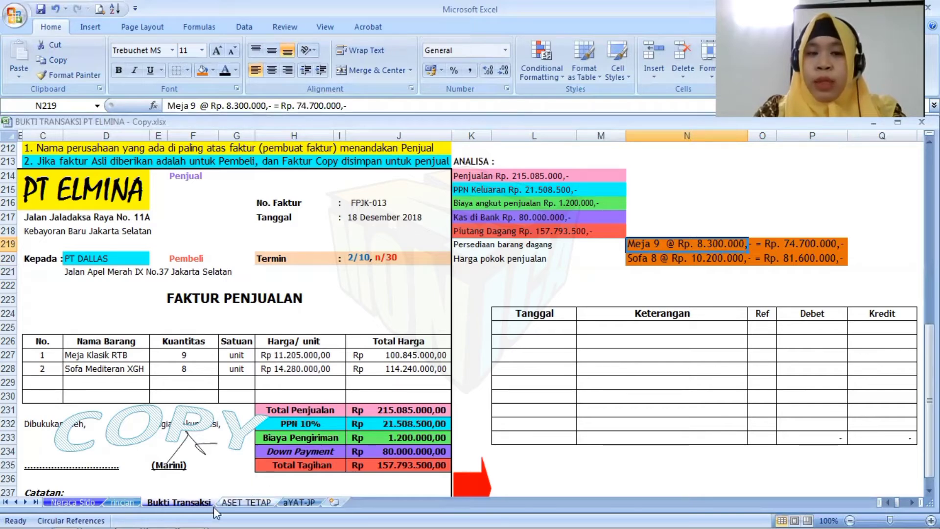
pyautogui.click(162, 518)
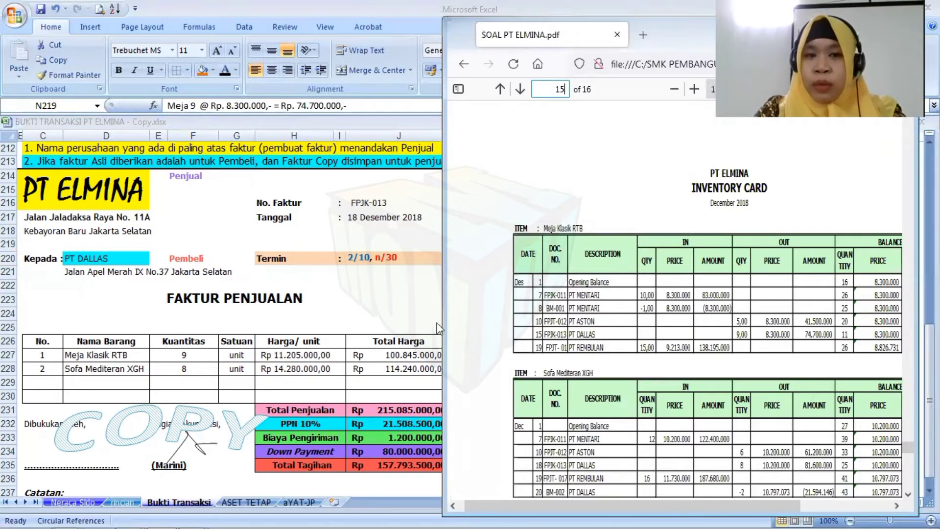
pyautogui.click(373, 315)
pyautogui.click(633, 258)
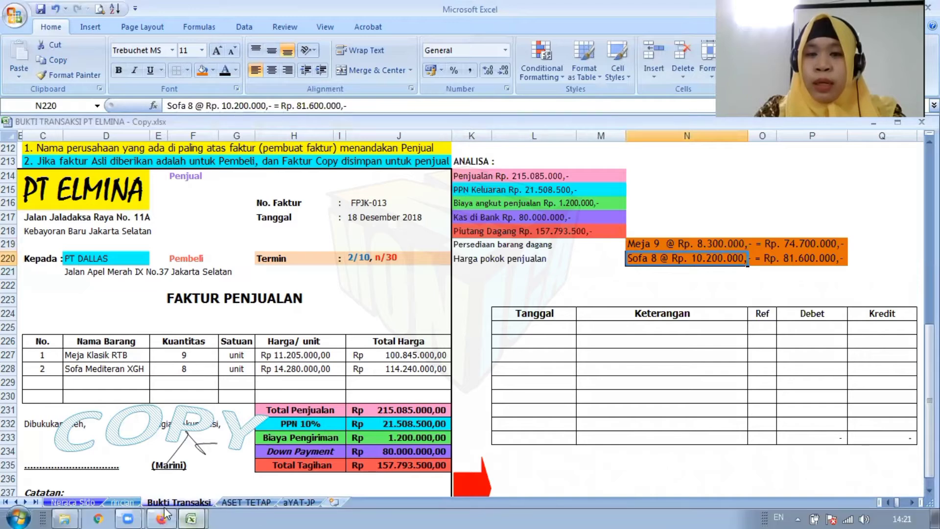
pyautogui.click(165, 515)
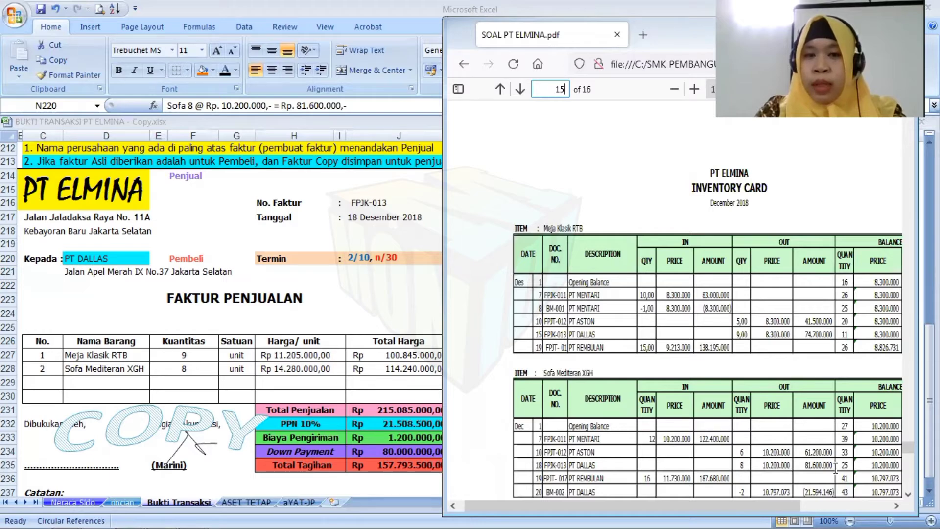
pyautogui.click(400, 309)
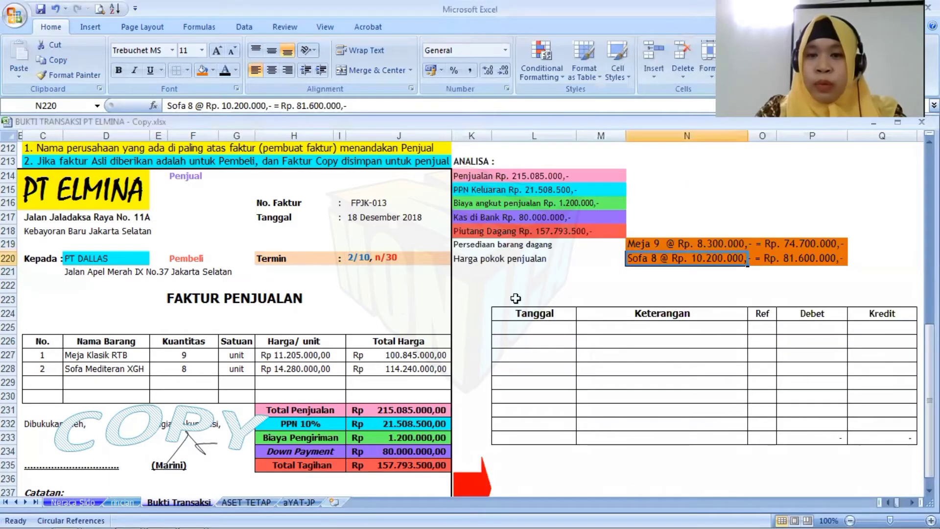
# Add a bottom border beneath the Meja and Sofa cost amounts in O219:P220
pyautogui.click(788, 245)
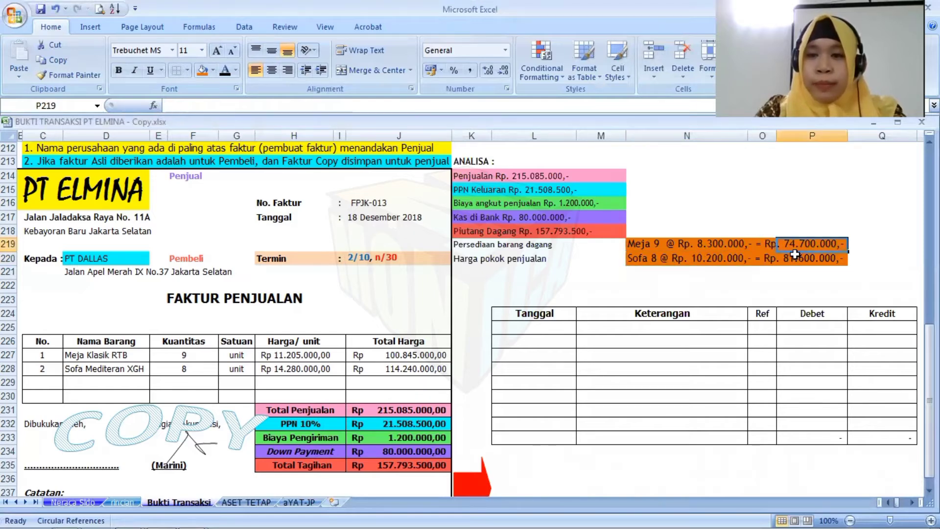
pyautogui.moveTo(769, 246); pyautogui.dragTo(828, 259)
pyautogui.click(188, 70)
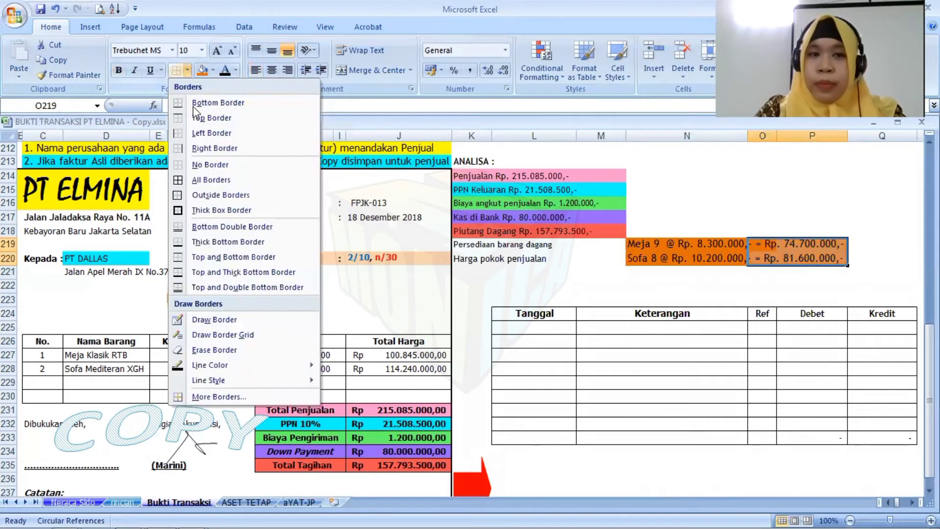
pyautogui.click(231, 99)
# Unmerge the merged cell at O221 directly below the sofa cost amount
pyautogui.click(871, 265)
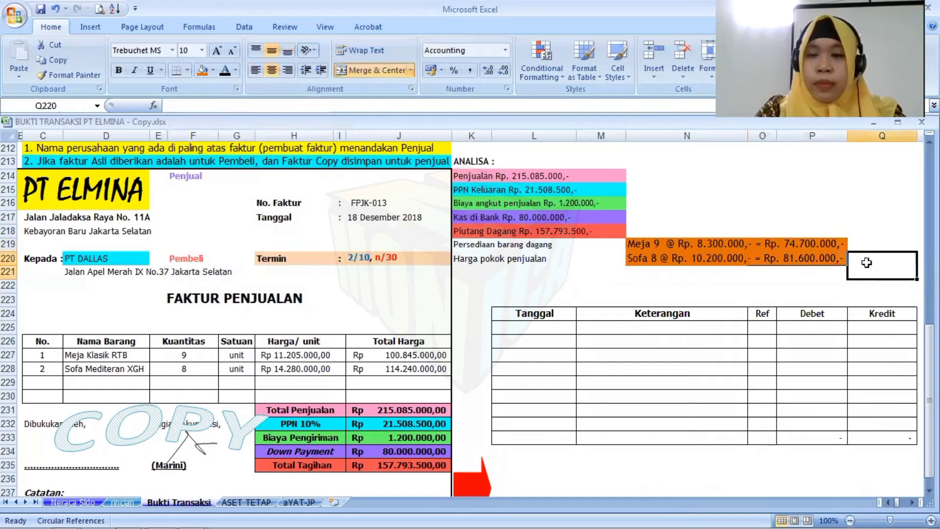
pyautogui.click(777, 270)
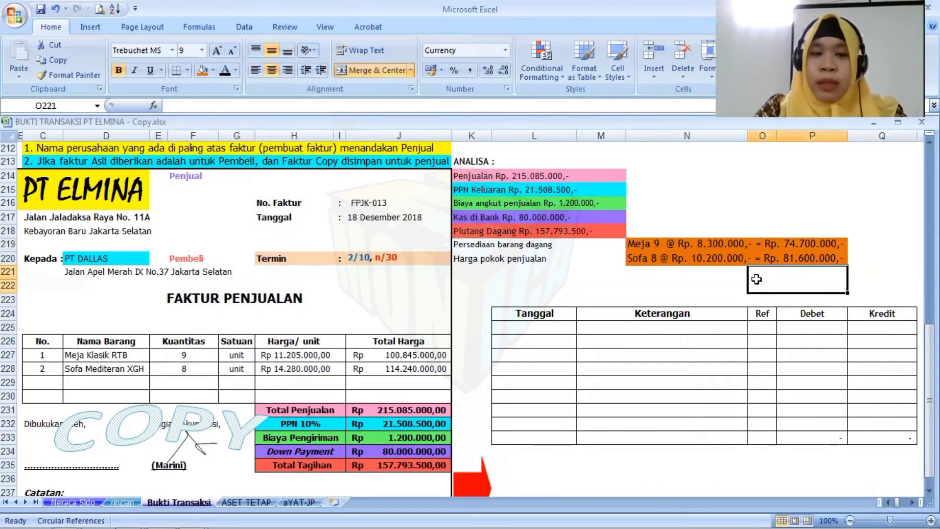
pyautogui.click(374, 70)
pyautogui.click(769, 273)
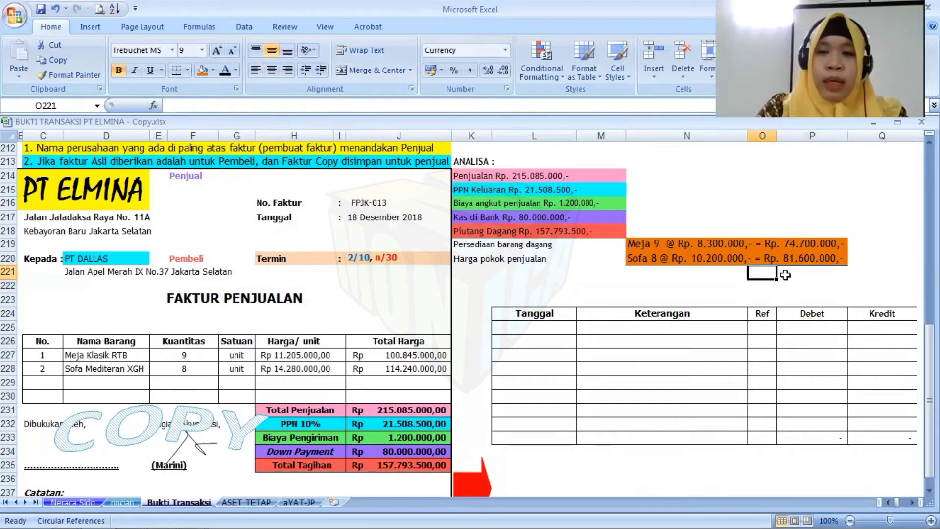
pyautogui.write('Rp.')
pyautogui.press('BackSpace')
pyautogui.press('BackSpace')
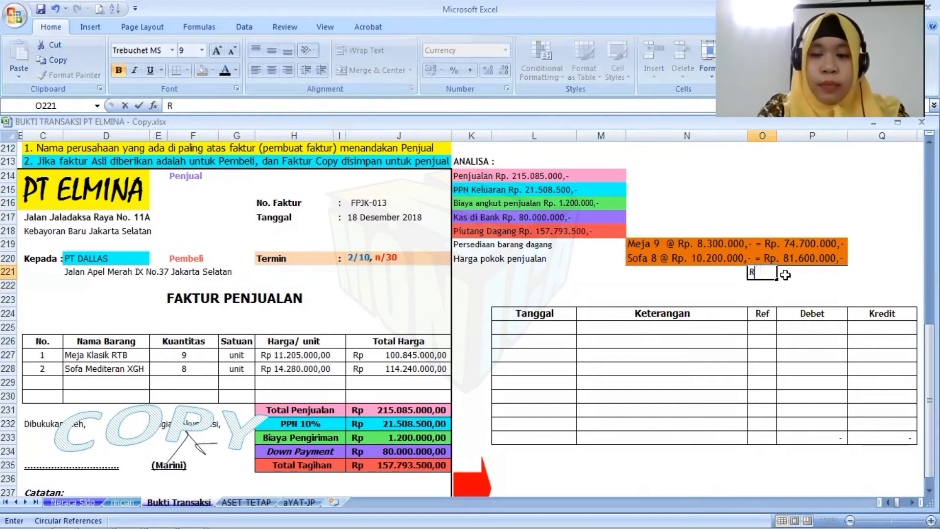
pyautogui.write('p')
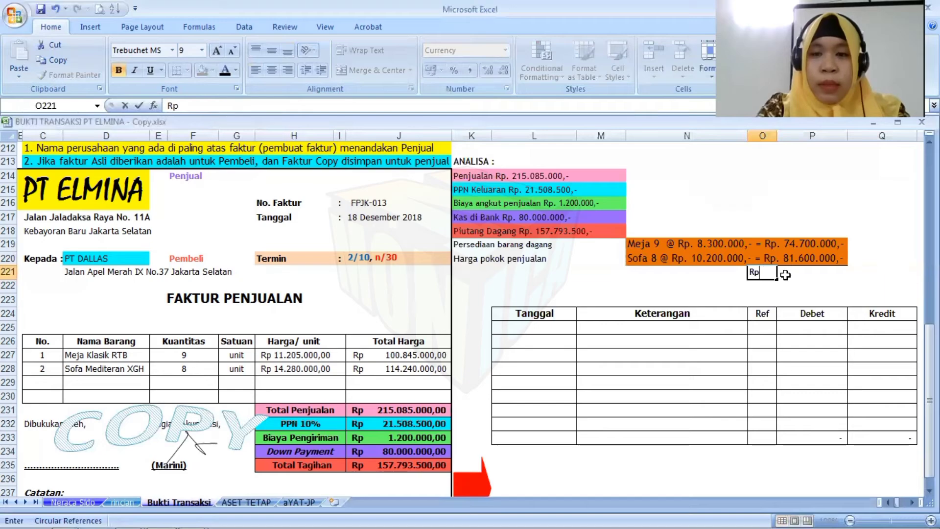
pyautogui.press('BackSpace')
pyautogui.press('BackSpace')
# Add up the Meja and Sofa costs in P221 with the formula =74700000+81600000
pyautogui.click(785, 275)
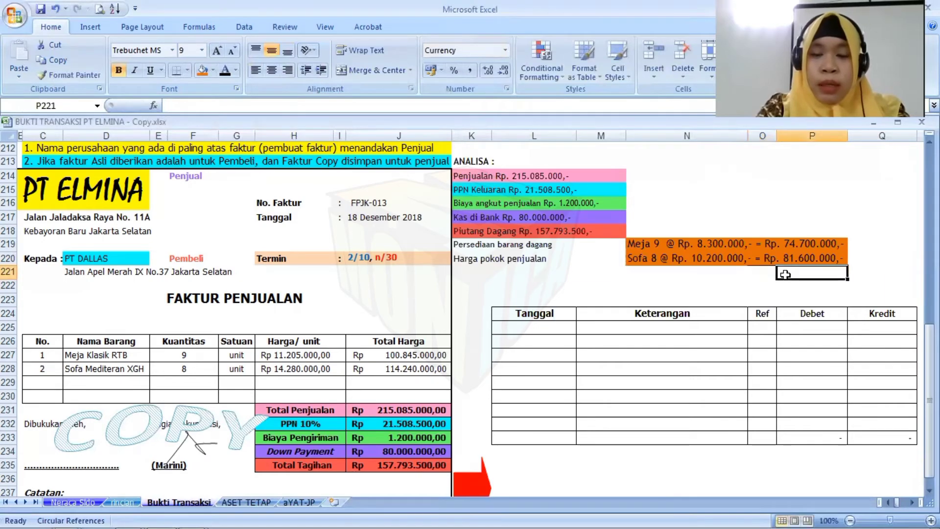
pyautogui.write('=')
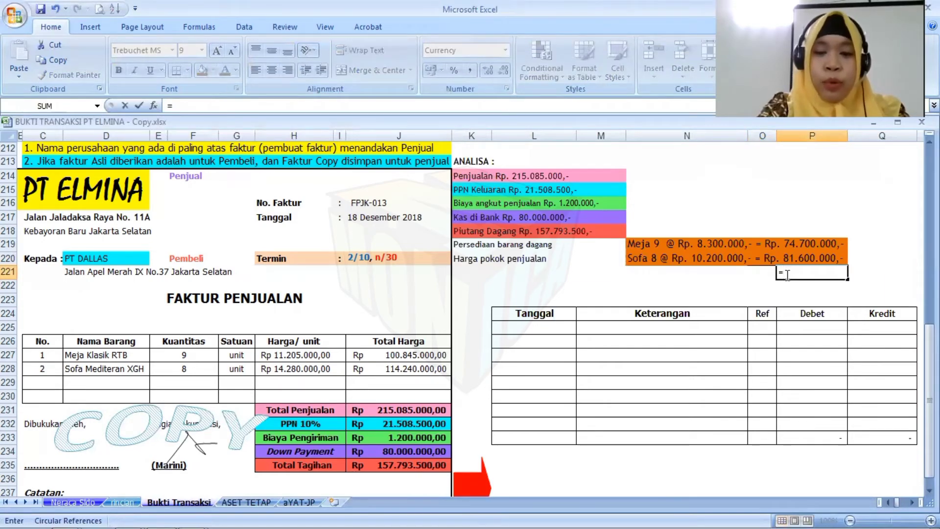
pyautogui.write('74')
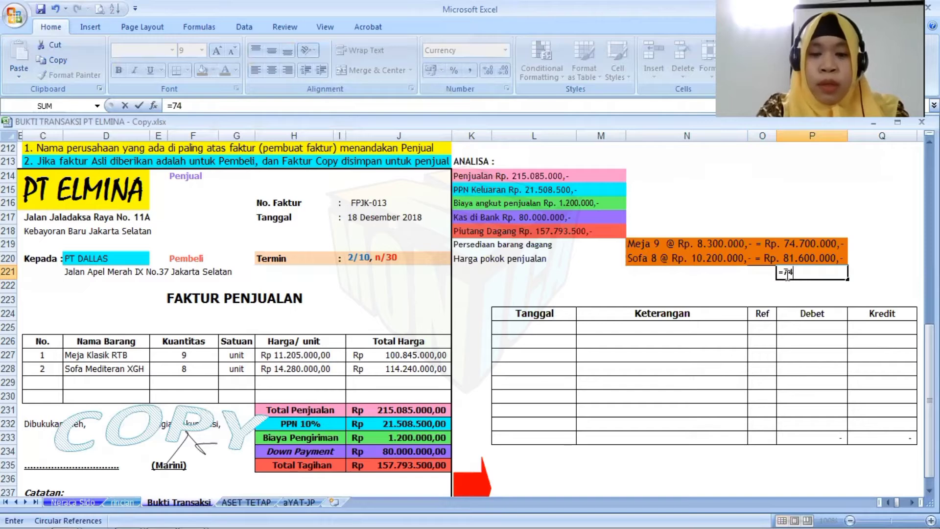
pyautogui.write('700000+')
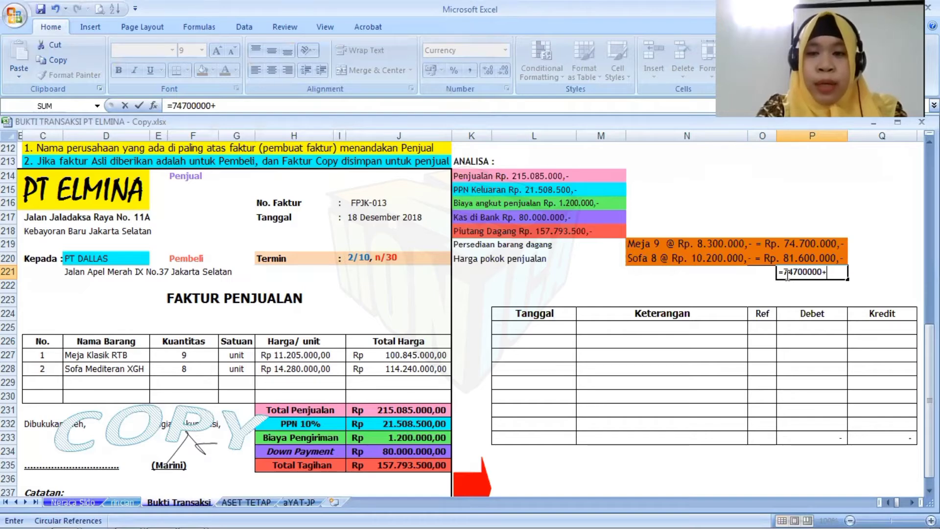
pyautogui.write('81600000')
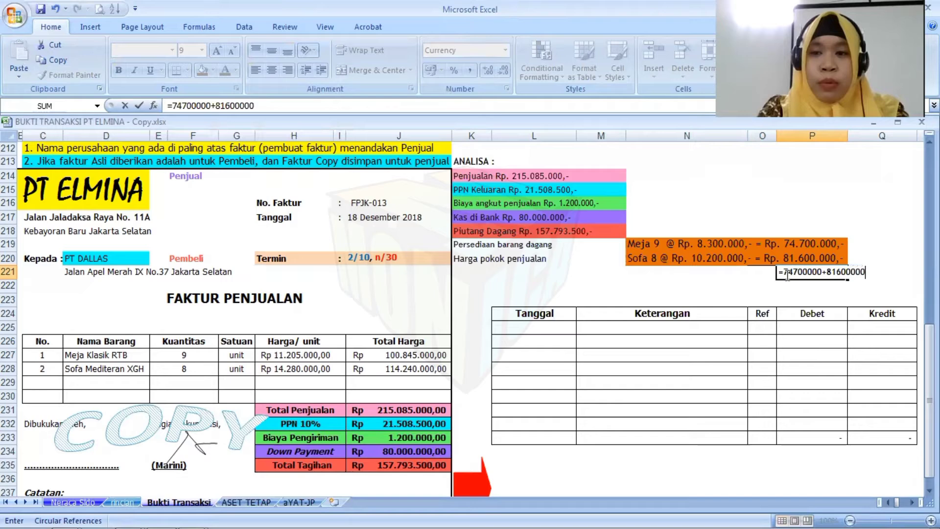
pyautogui.press('Return')
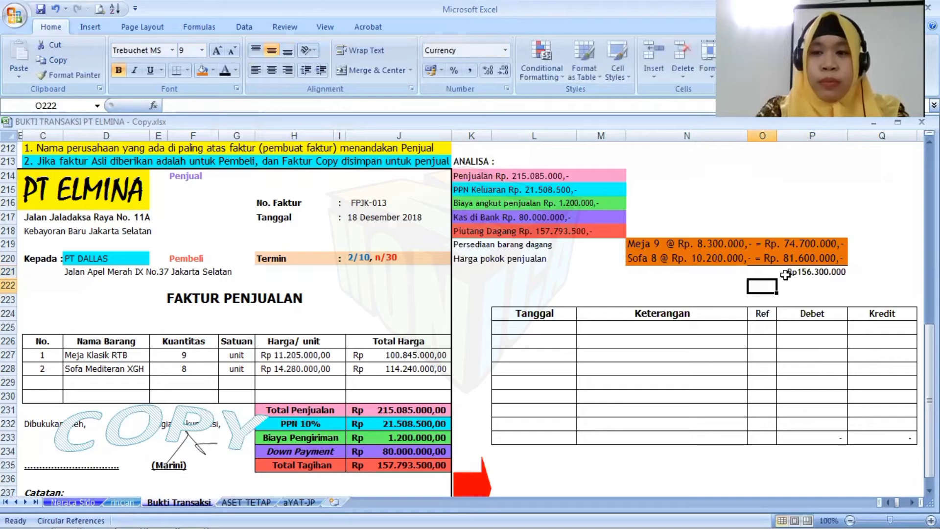
# Format the cost total in P221 with font size 10, a bottom double border and the orange fill
pyautogui.click(796, 270)
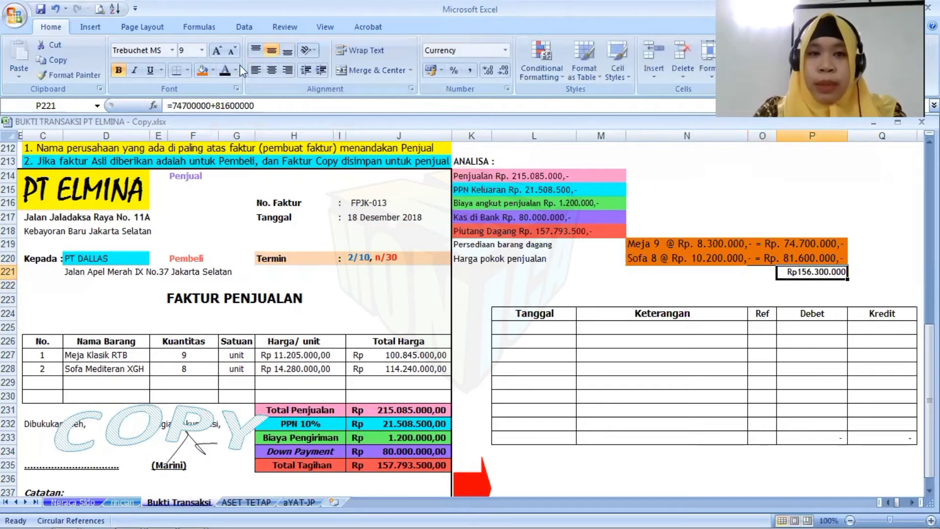
pyautogui.click(216, 51)
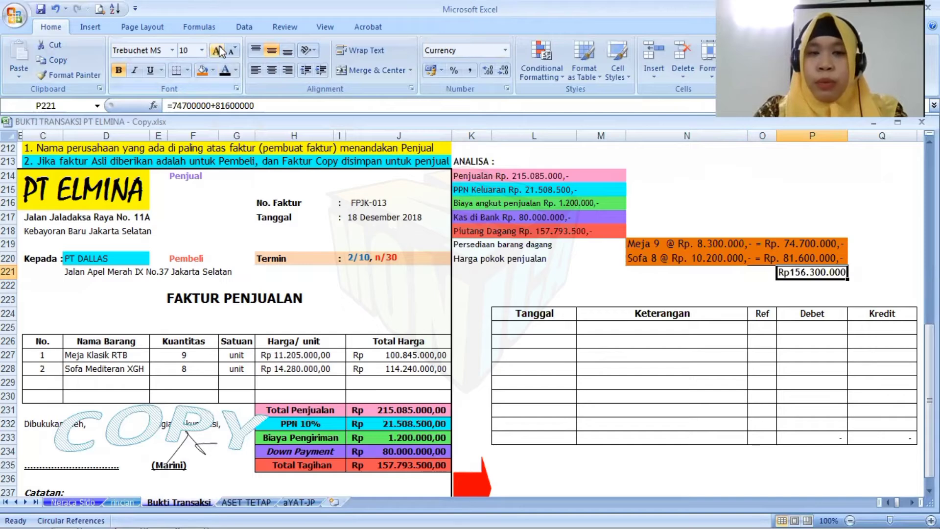
pyautogui.click(185, 71)
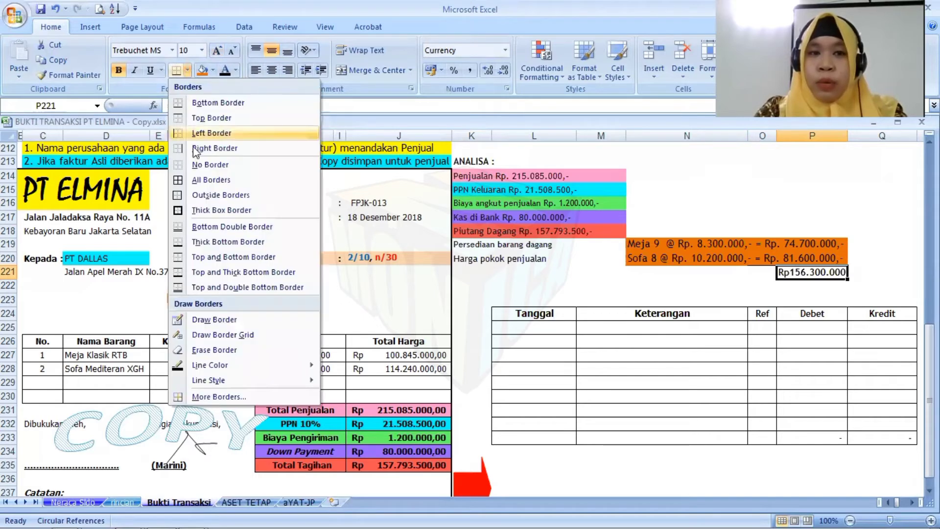
pyautogui.click(197, 227)
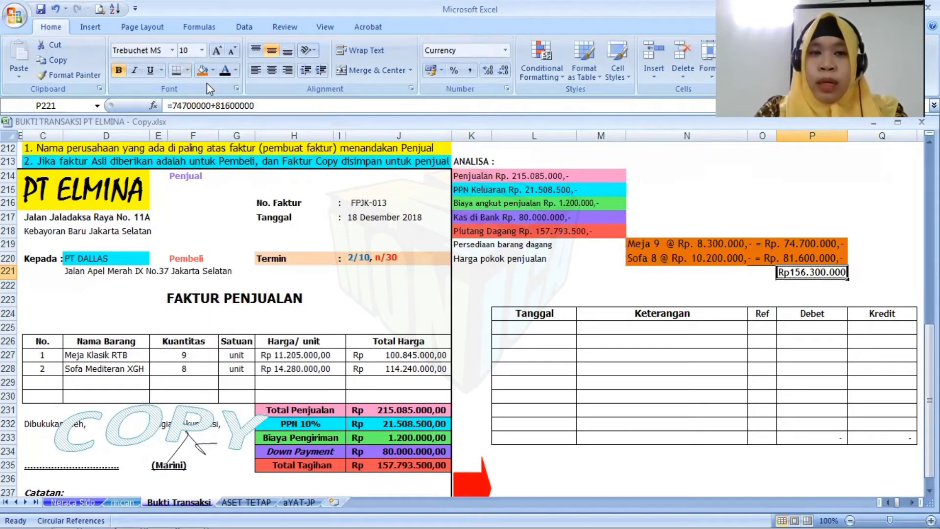
pyautogui.click(203, 74)
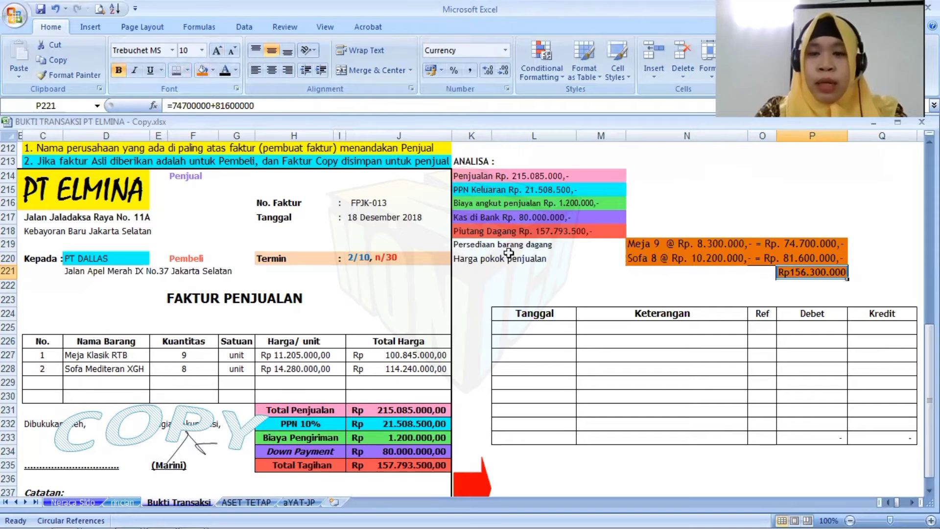
# Enter the label "Persediaan barang & Harga pokok Penjualan" in N221 beside the cost total
pyautogui.click(542, 279)
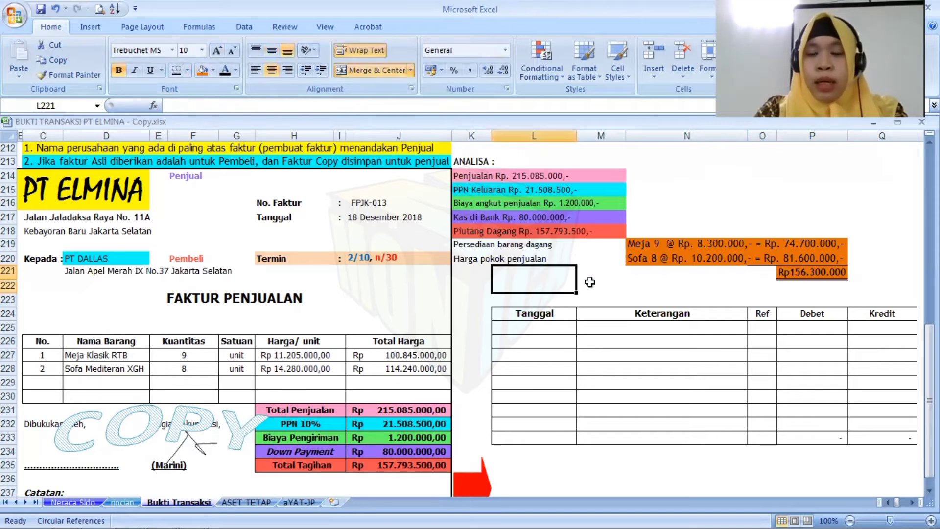
pyautogui.click(645, 274)
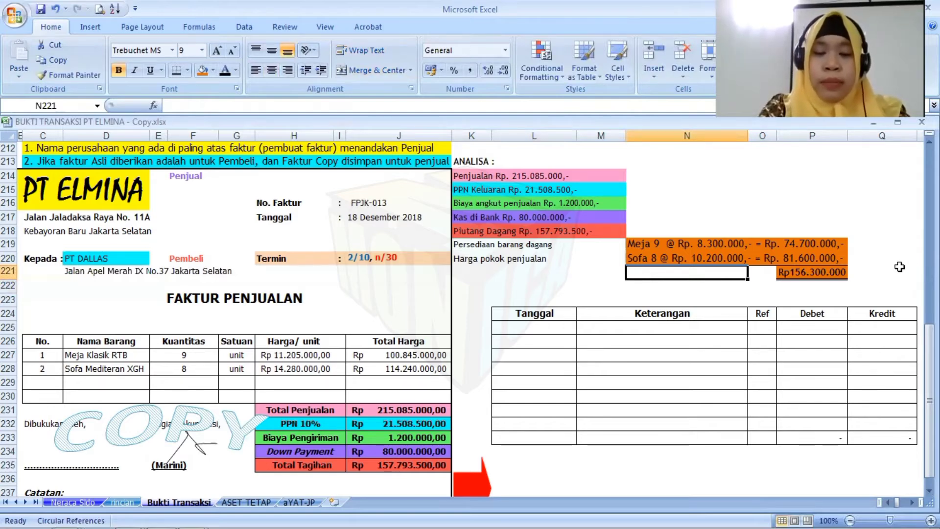
pyautogui.write('Pes')
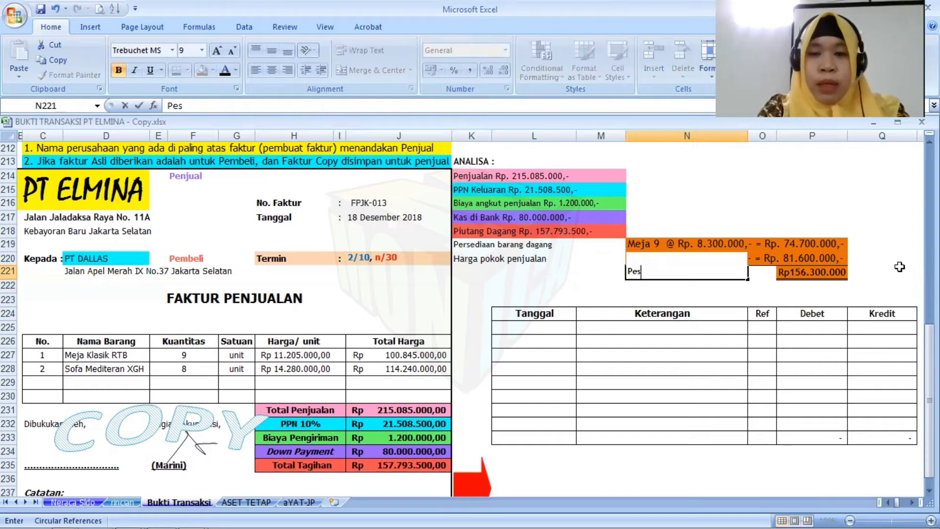
pyautogui.write('sedia')
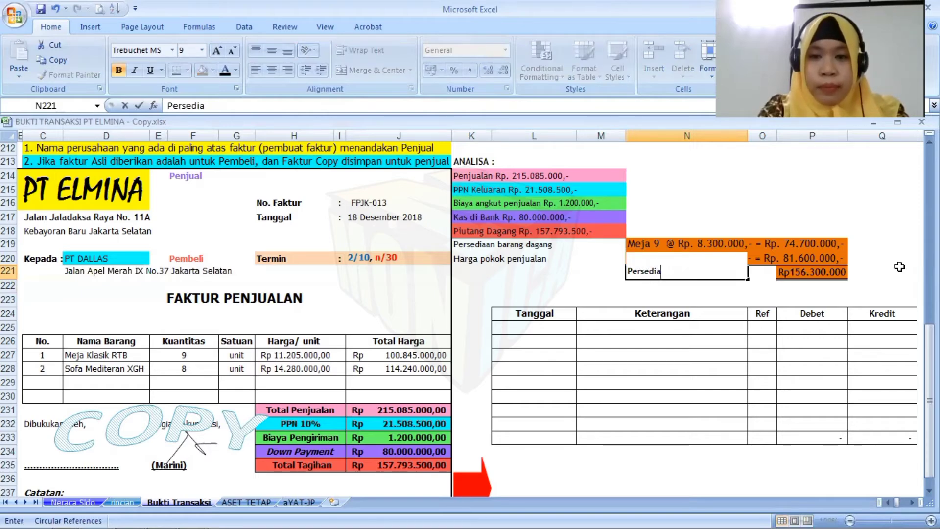
pyautogui.write('an barang')
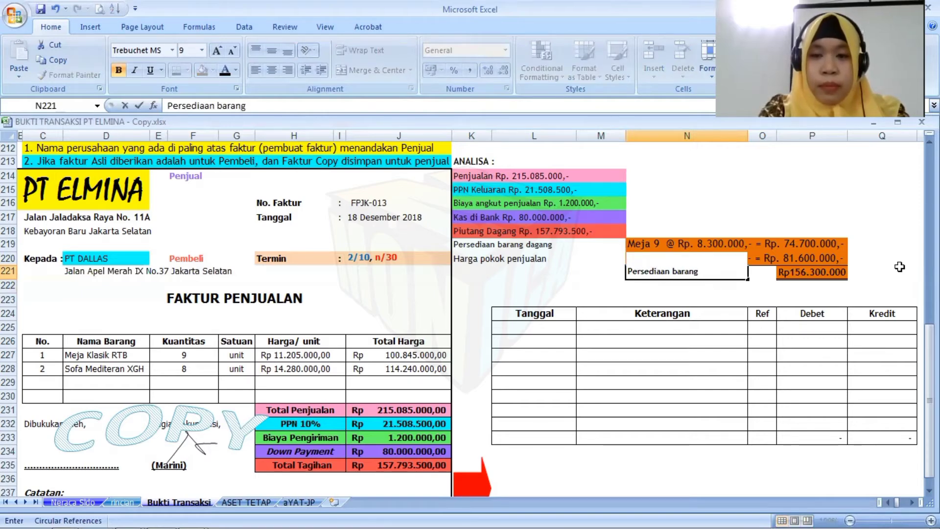
pyautogui.write(' & ')
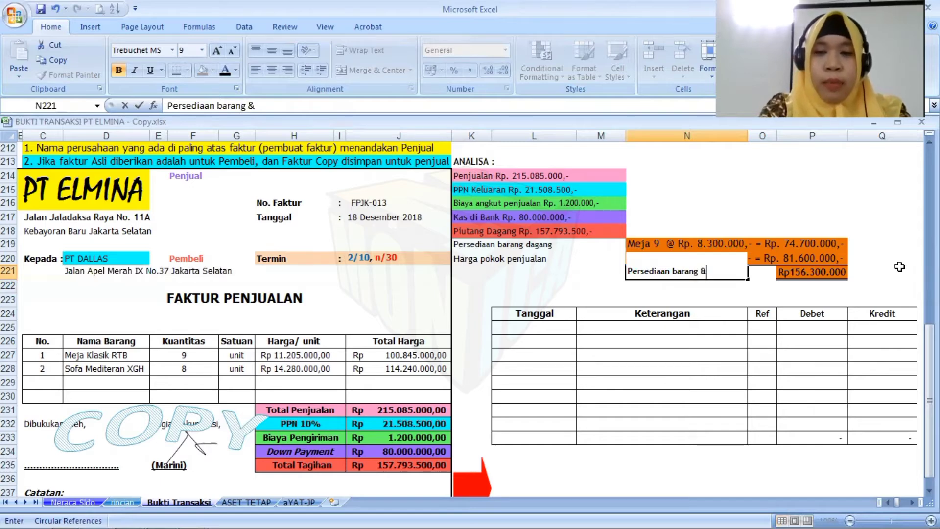
pyautogui.write('Harga')
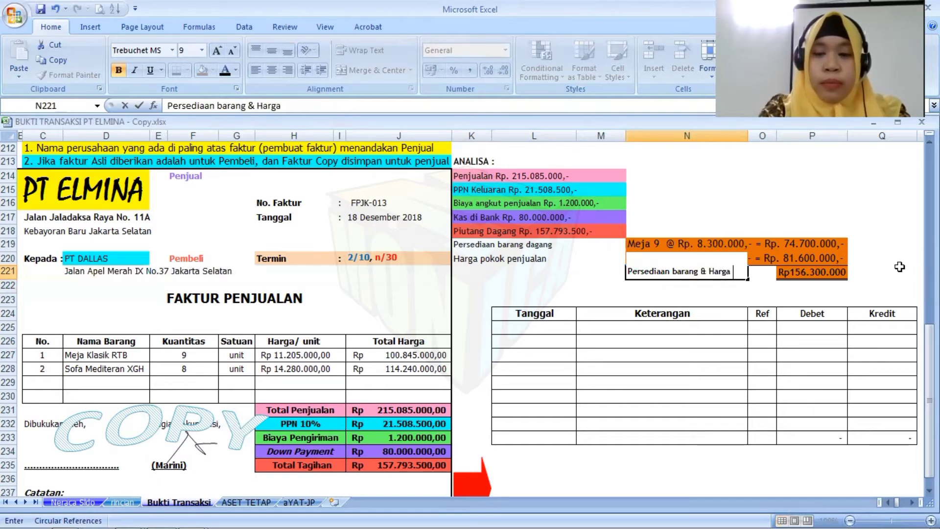
pyautogui.write(' pokok')
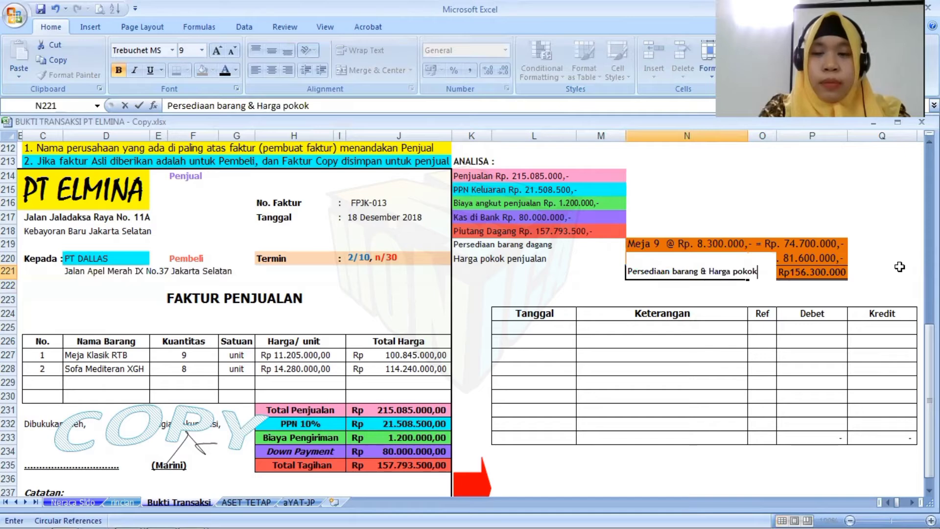
pyautogui.write(' Penjuala')
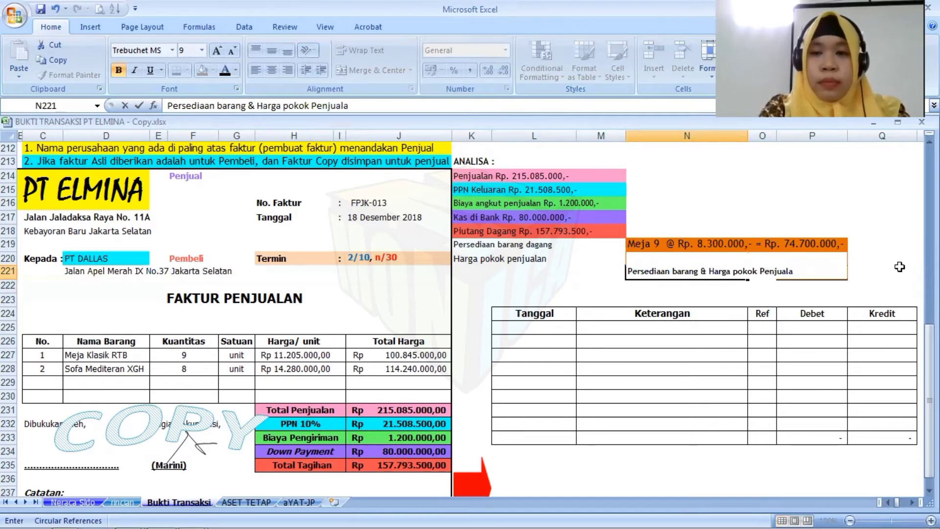
pyautogui.write('n')
pyautogui.press('Return')
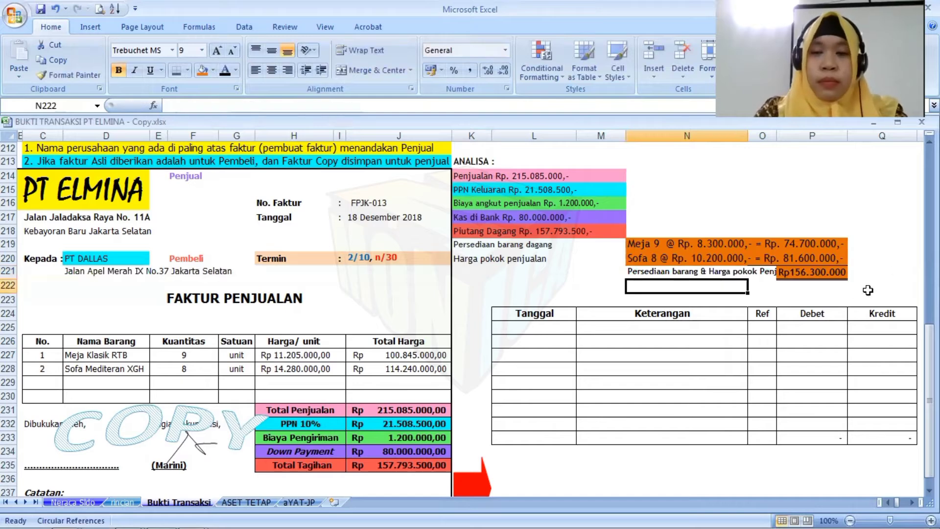
# Move the Persediaan barang & Harga pokok Penjualan label to M221 and fill M219:O221 with orange
pyautogui.click(671, 271)
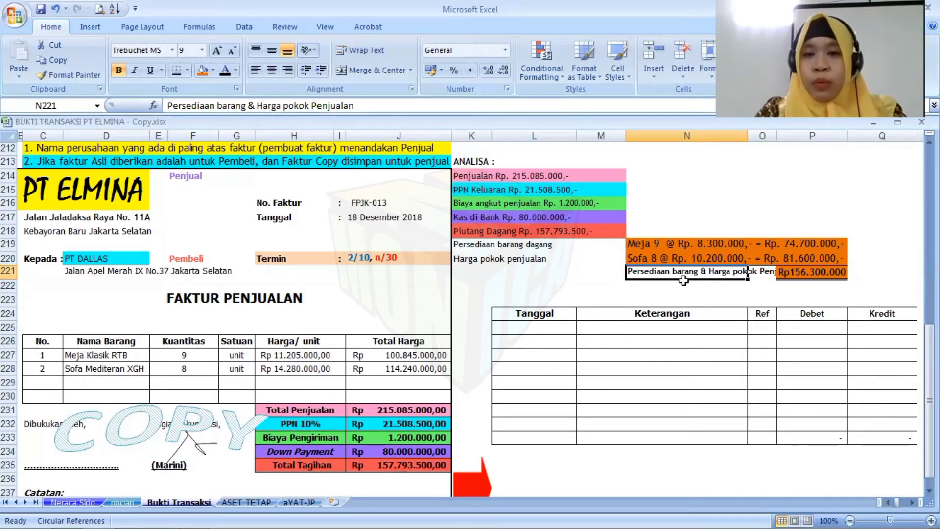
pyautogui.moveTo(624, 274); pyautogui.dragTo(758, 244)
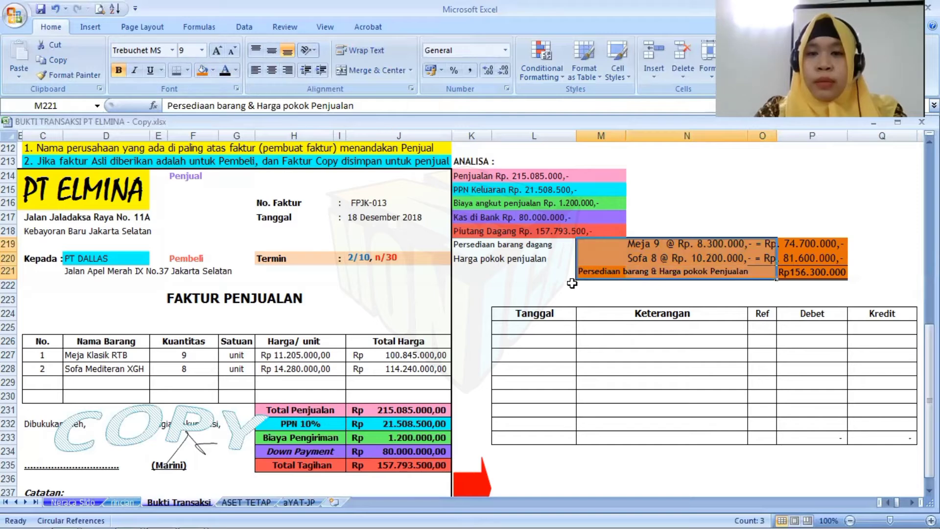
pyautogui.click(553, 274)
# Clear the Persediaan barang dagang and Harga pokok penjualan entries from K219:K220
pyautogui.click(475, 243)
pyautogui.moveTo(475, 243); pyautogui.dragTo(477, 252)
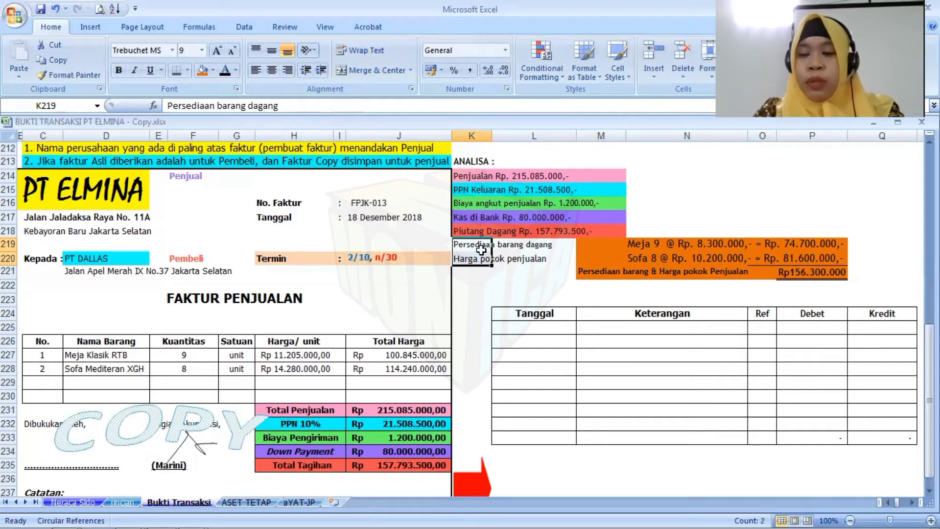
pyautogui.press('Delete')
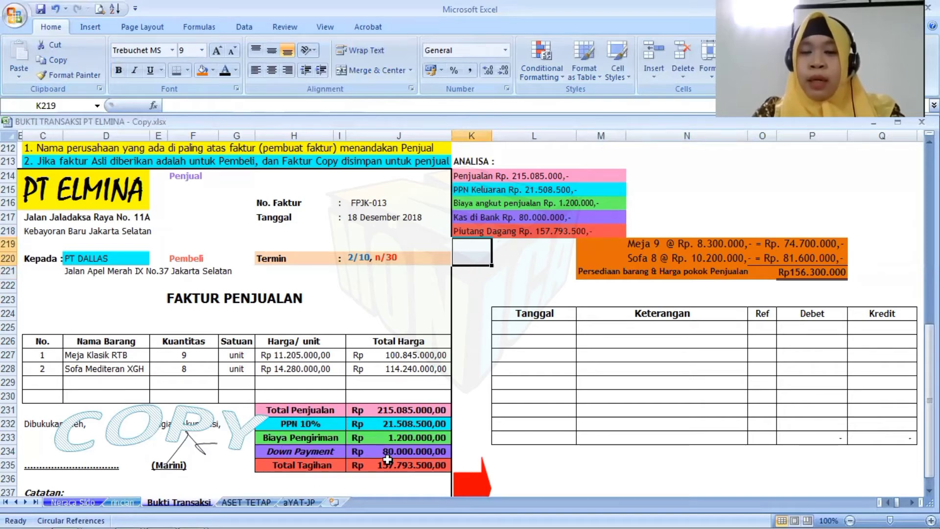
# Unmerge the merged cell at L221, directly above the journal table's Tanggal column
pyautogui.click(474, 246)
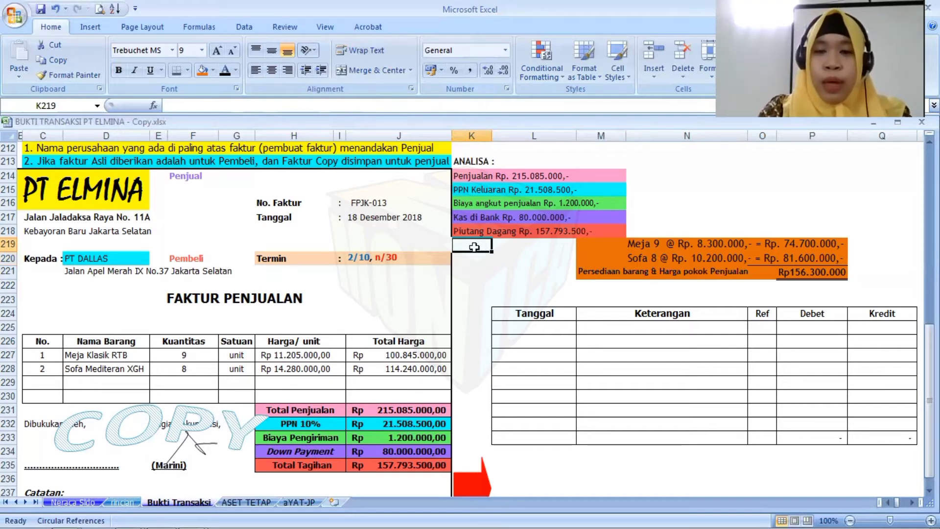
pyautogui.press('Down')
pyautogui.press('Down')
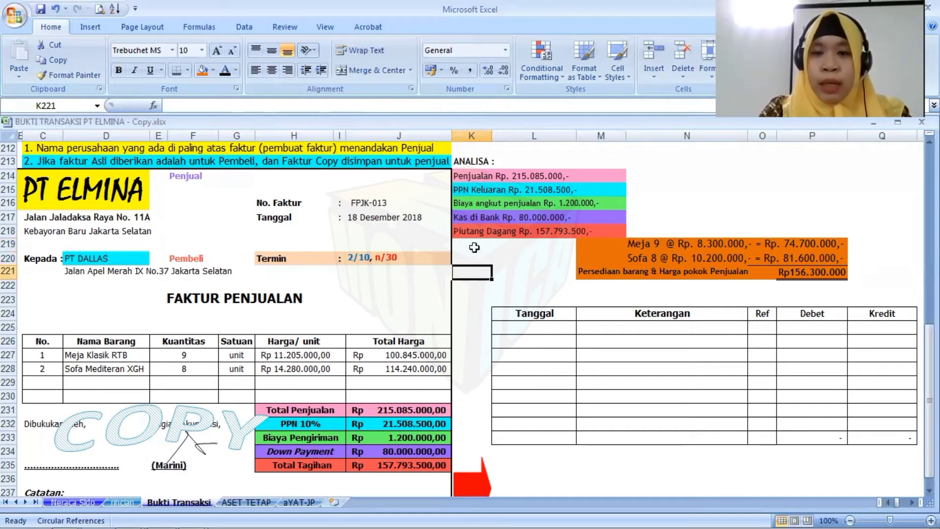
pyautogui.press('Right')
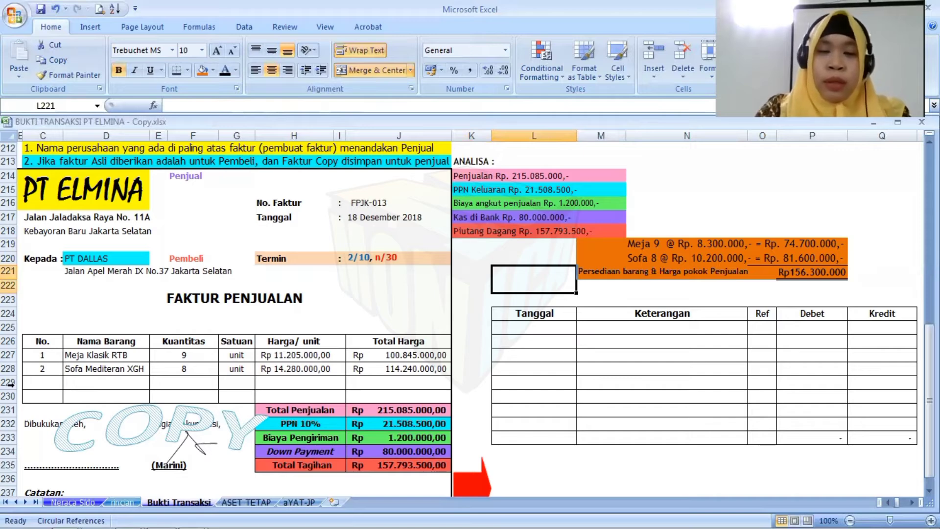
pyautogui.click(371, 70)
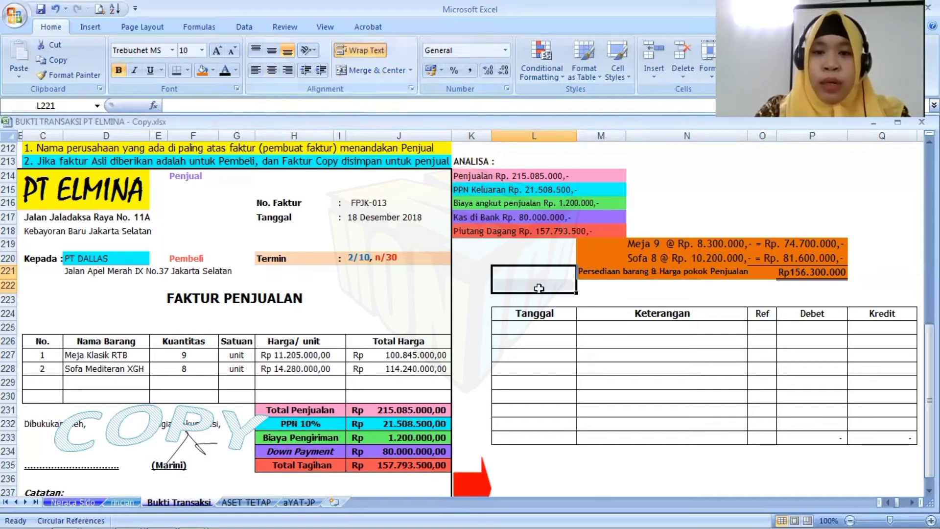
# Enter "Persediaan barang dagang" in K219 and "Harga pokok penjualan" in K220, both with font size 10
pyautogui.click(463, 245)
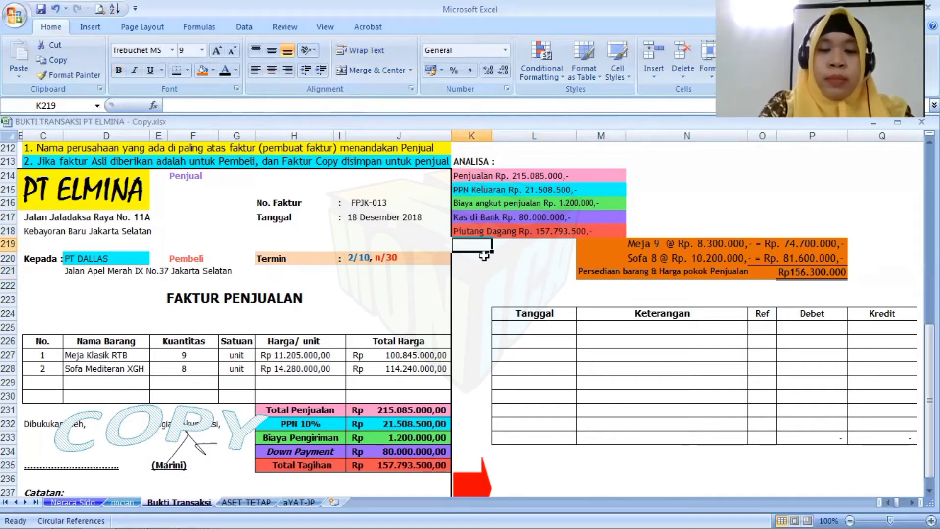
pyautogui.write('Persed')
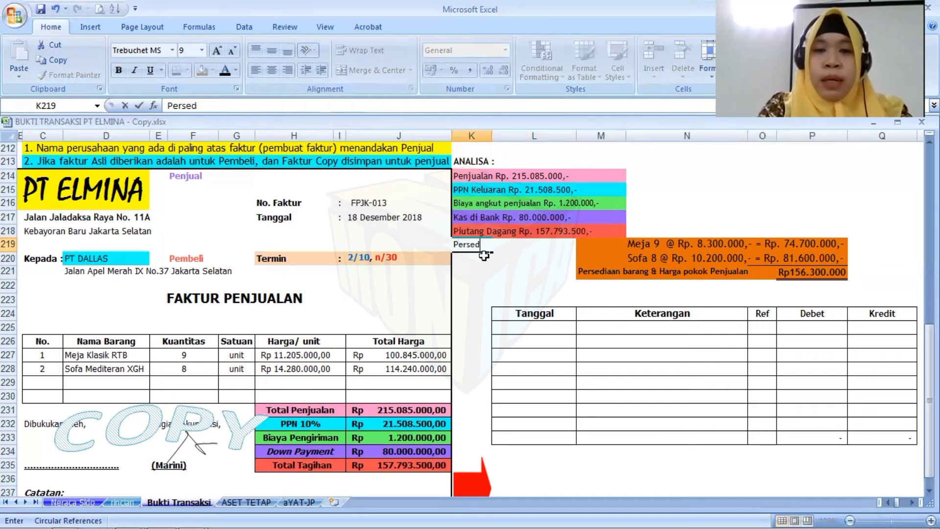
pyautogui.write('iaan barang dagang')
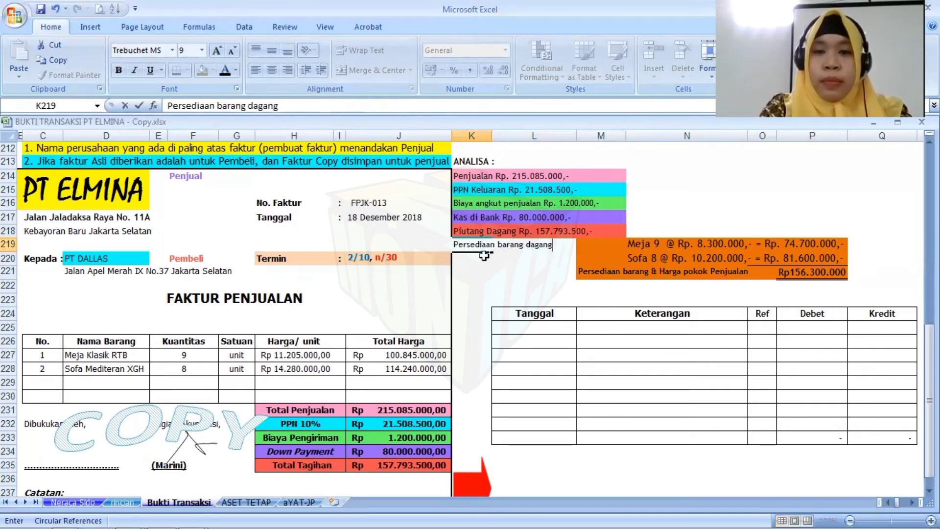
pyautogui.press('Return')
pyautogui.write('H')
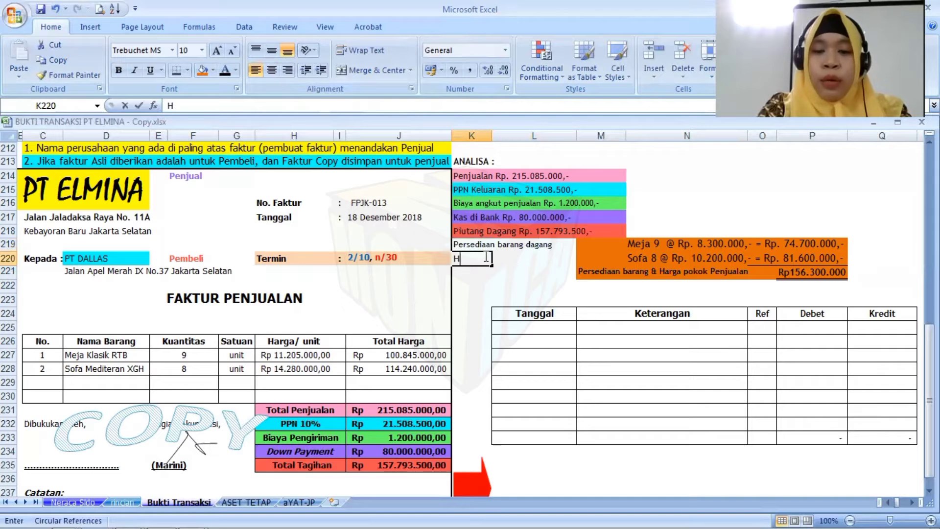
pyautogui.write('arga pokok')
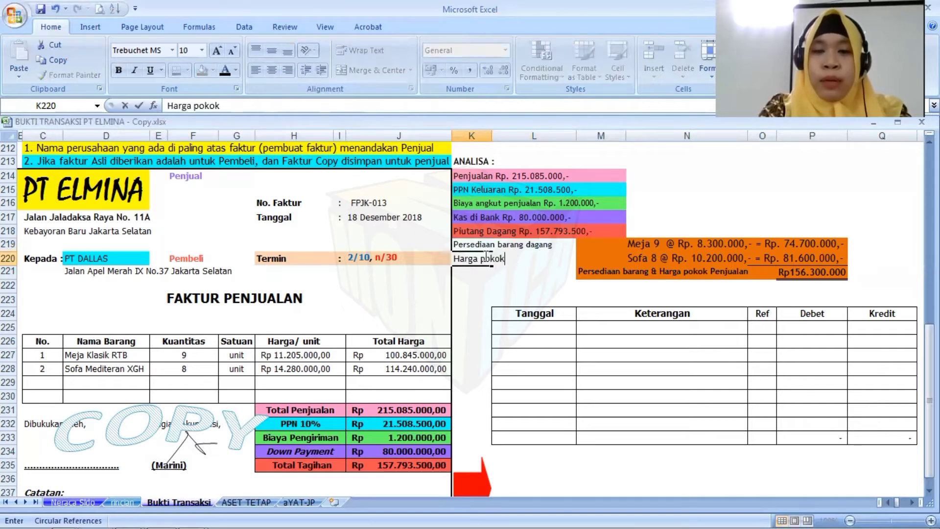
pyautogui.write(' penjualan')
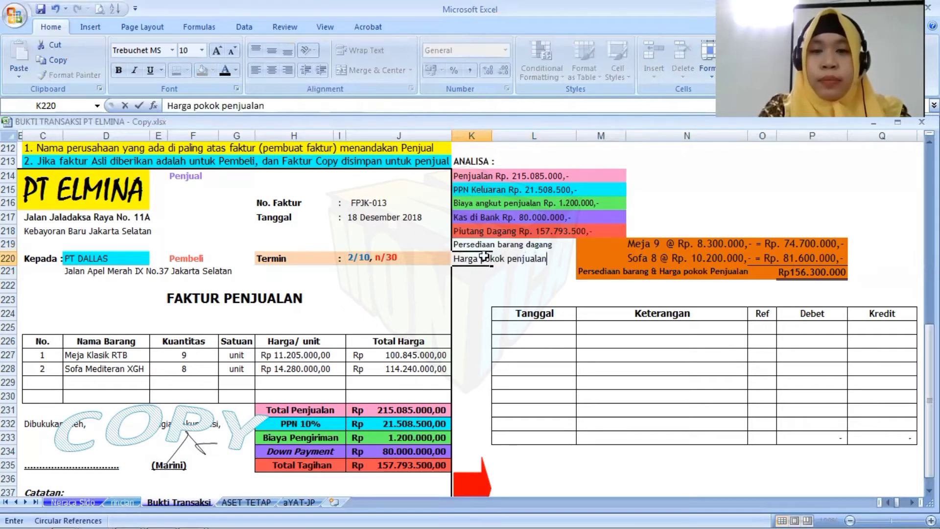
pyautogui.press('Return')
pyautogui.moveTo(471, 245); pyautogui.dragTo(471, 258)
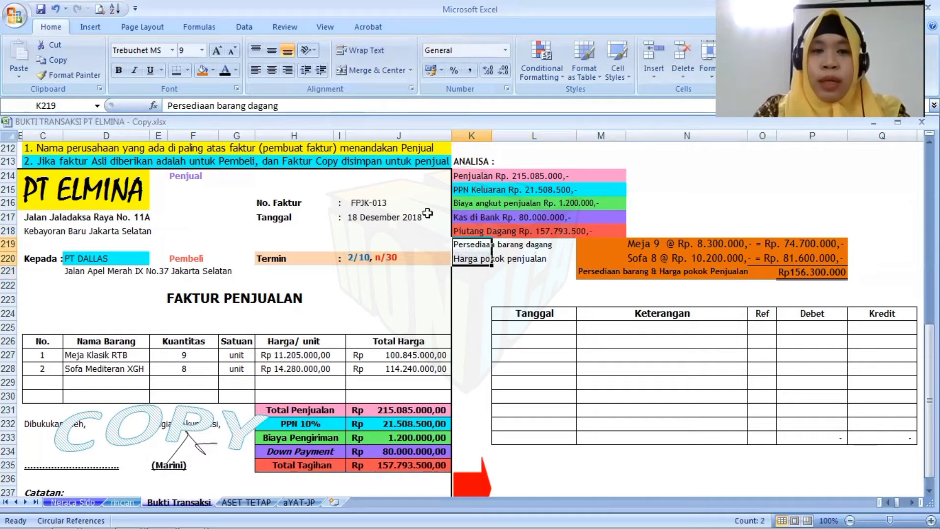
pyautogui.click(218, 50)
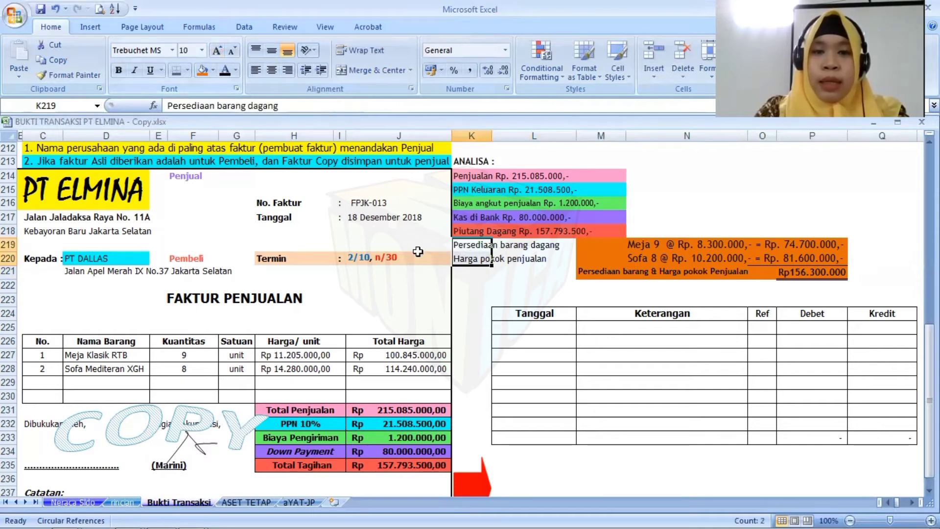
# Enter the note "Card inventory ---> Out" in K221 below the Harga pokok penjualan account
pyautogui.click(472, 275)
pyautogui.write('Car')
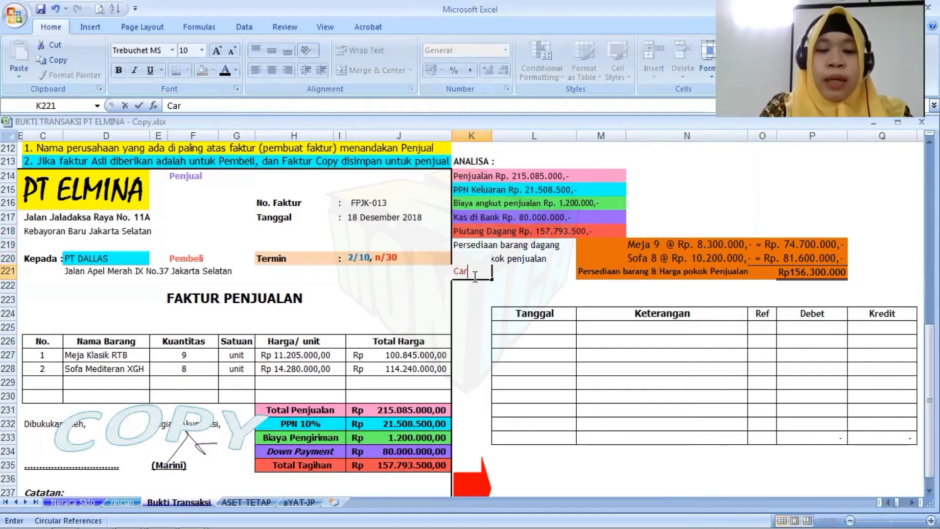
pyautogui.write('d inventory')
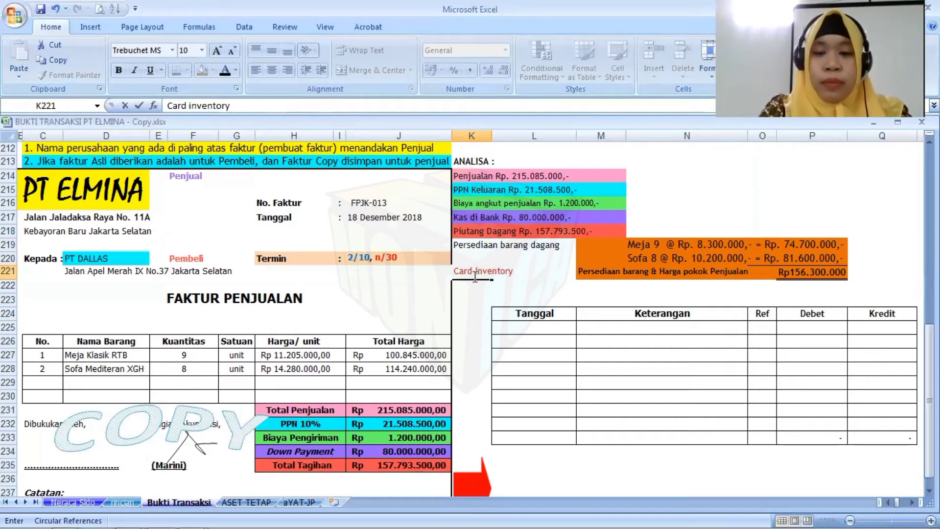
pyautogui.write(' ---------')
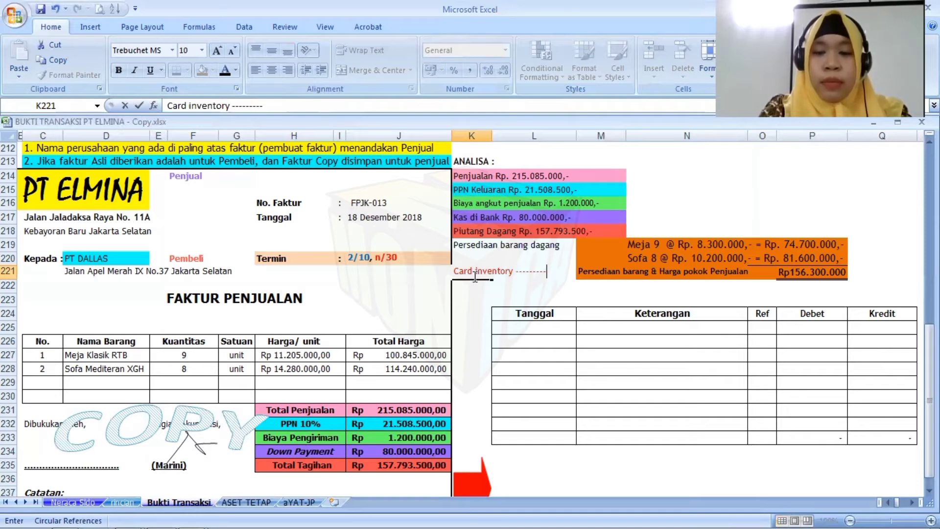
pyautogui.press('BackSpace')
pyautogui.press('BackSpace')
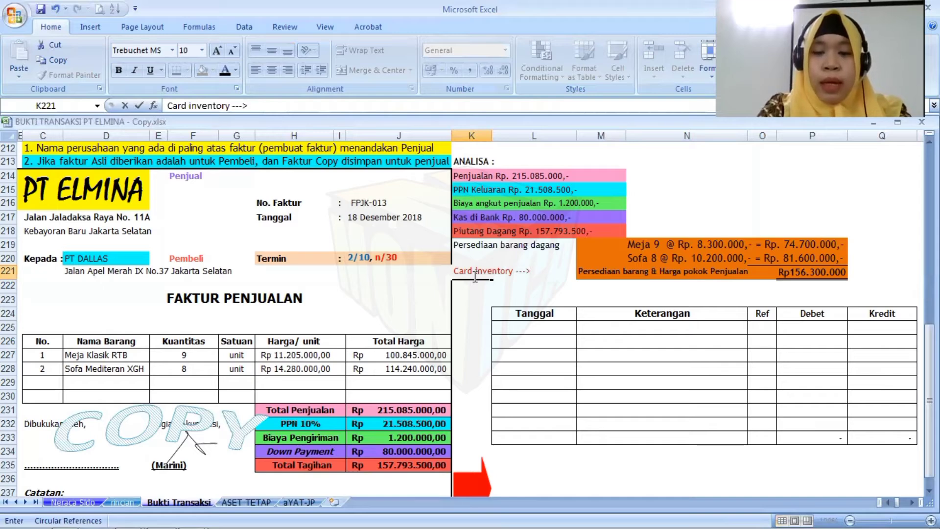
pyautogui.write('Out ....')
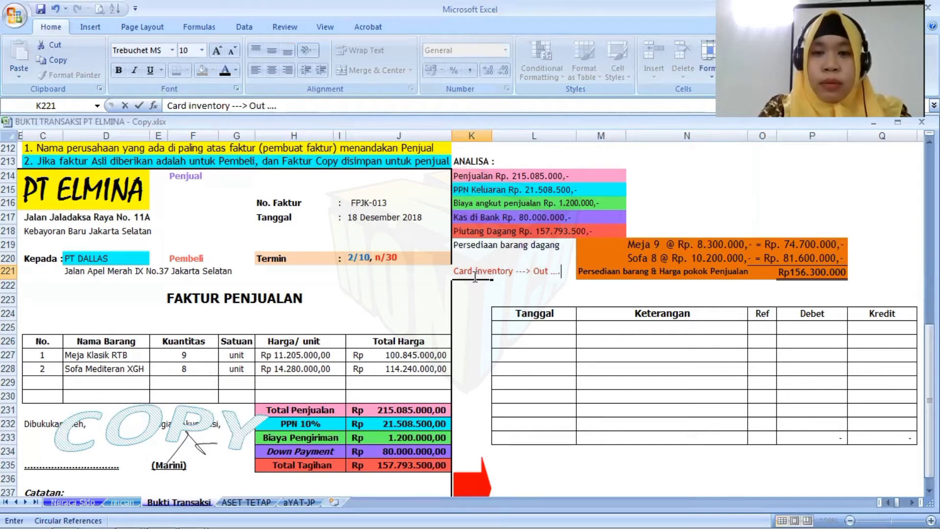
pyautogui.press('Tab')
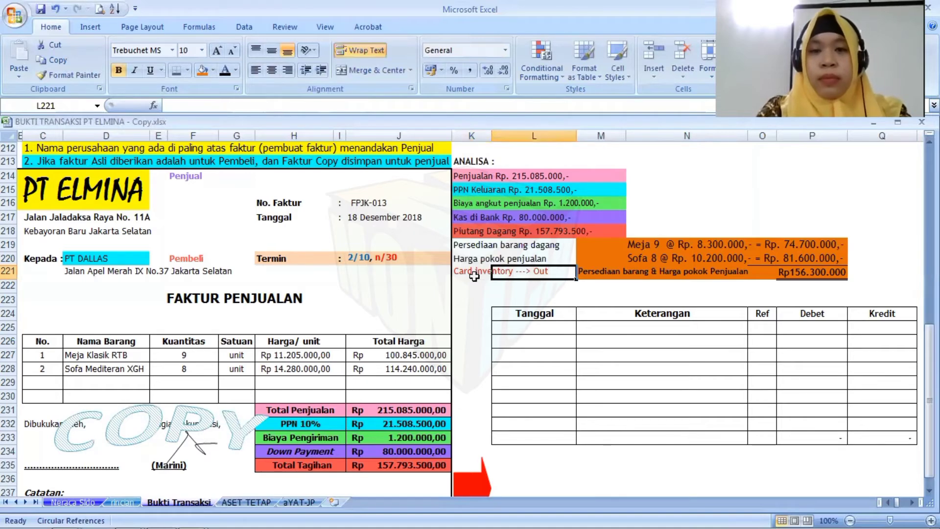
pyautogui.press('Right')
pyautogui.press('Left')
pyautogui.press('Down')
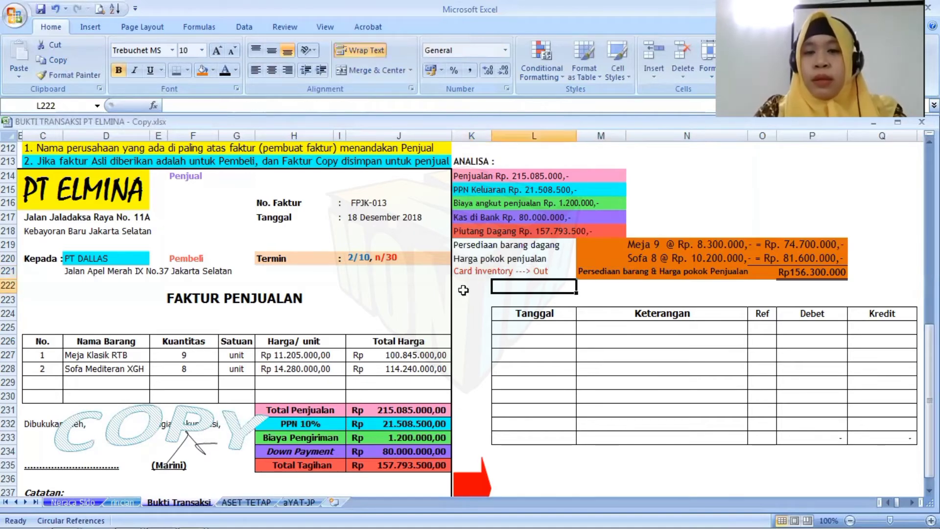
# Format the "Card inventory ---> Out" note in K221 with an orange font colour and bold
pyautogui.moveTo(464, 276); pyautogui.dragTo(553, 272)
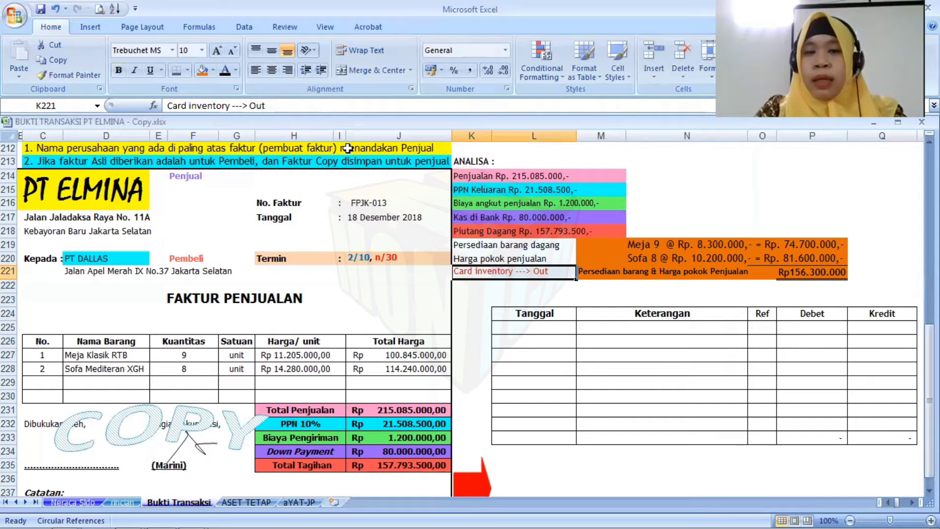
pyautogui.click(236, 71)
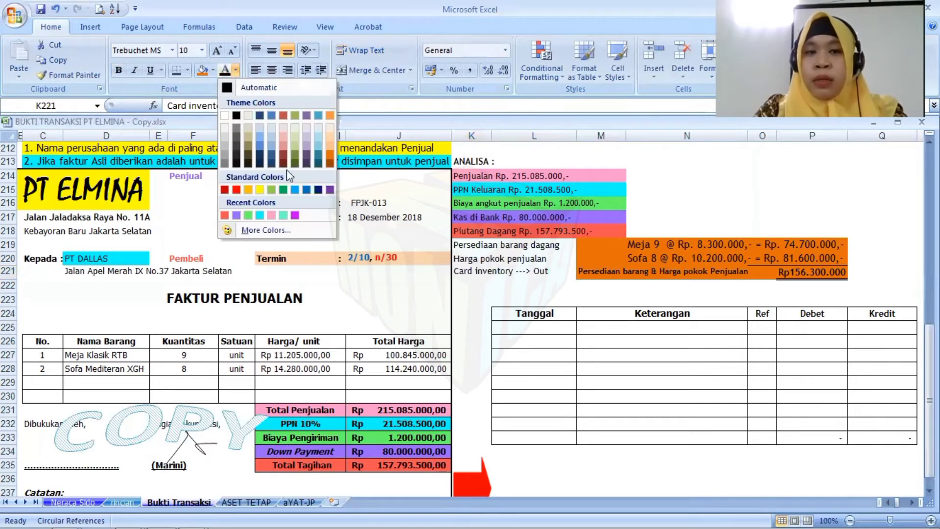
pyautogui.click(334, 154)
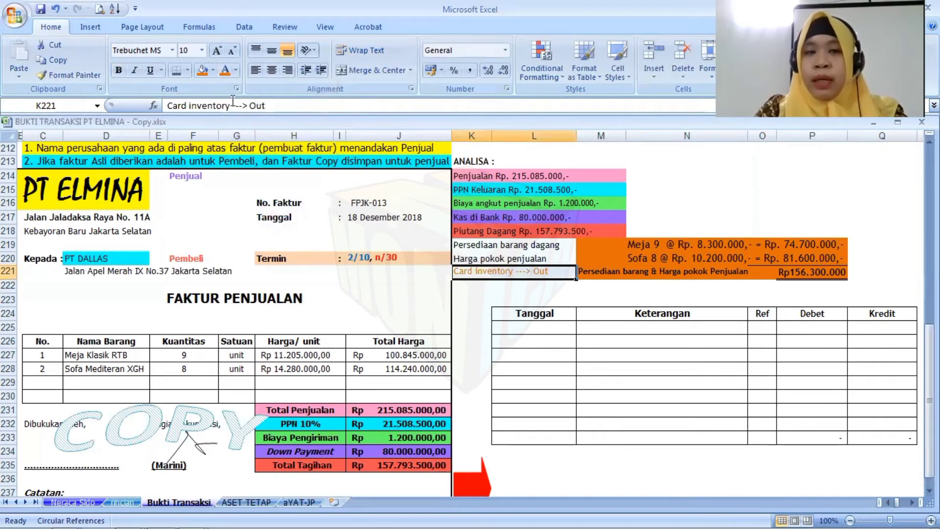
pyautogui.click(119, 70)
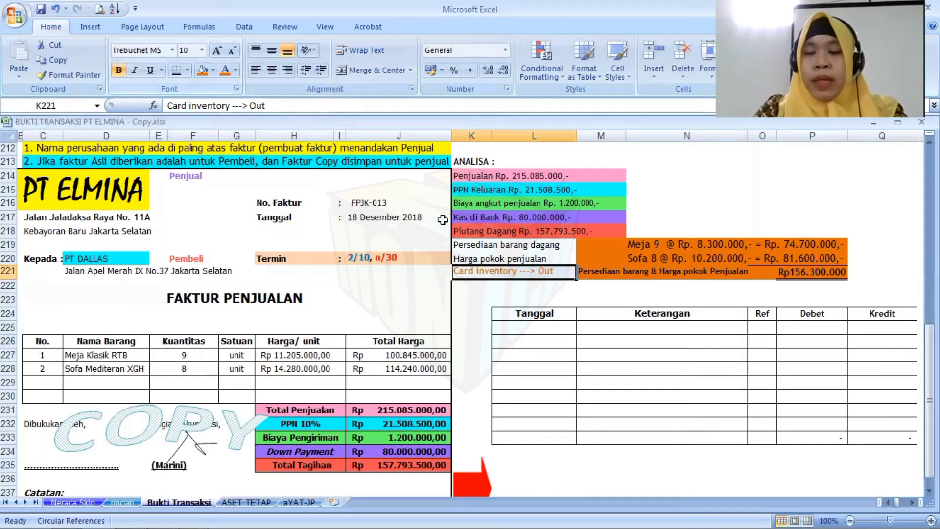
pyautogui.click(483, 285)
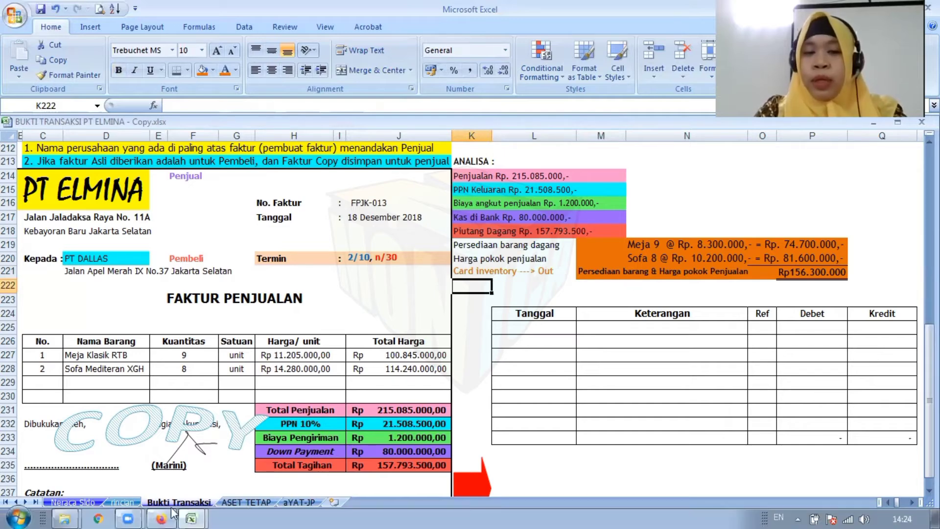
# Switch to the SOAL PT ELMINA.pdf in Firefox to check the inventory card's PT DALLAS outgoing entries, and return to the workbook
pyautogui.click(166, 512)
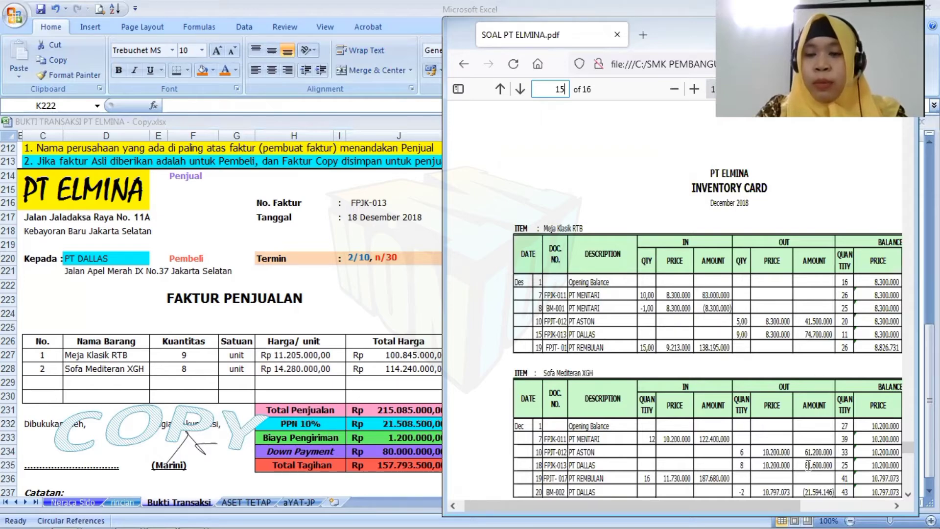
pyautogui.click(397, 314)
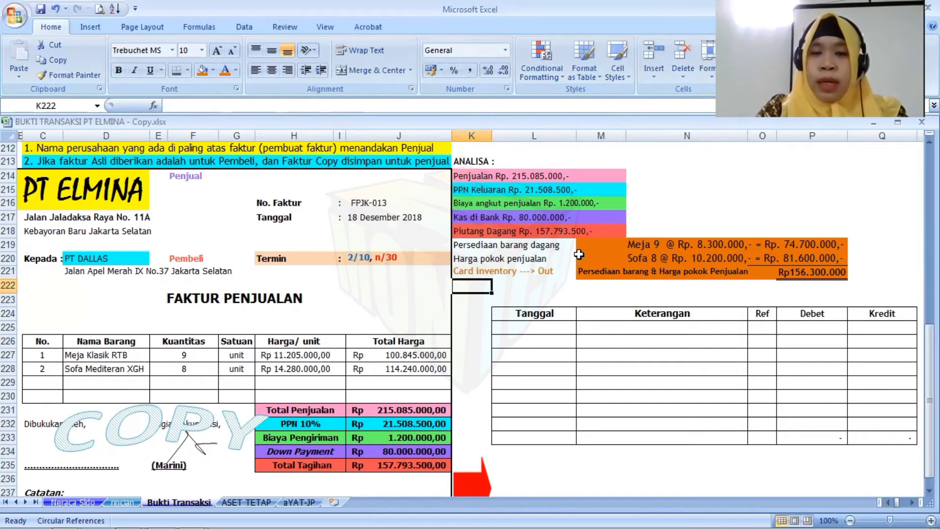
# Apply a dark font colour to cells N214:P218 beside the colour-coded accounts
pyautogui.click(652, 177)
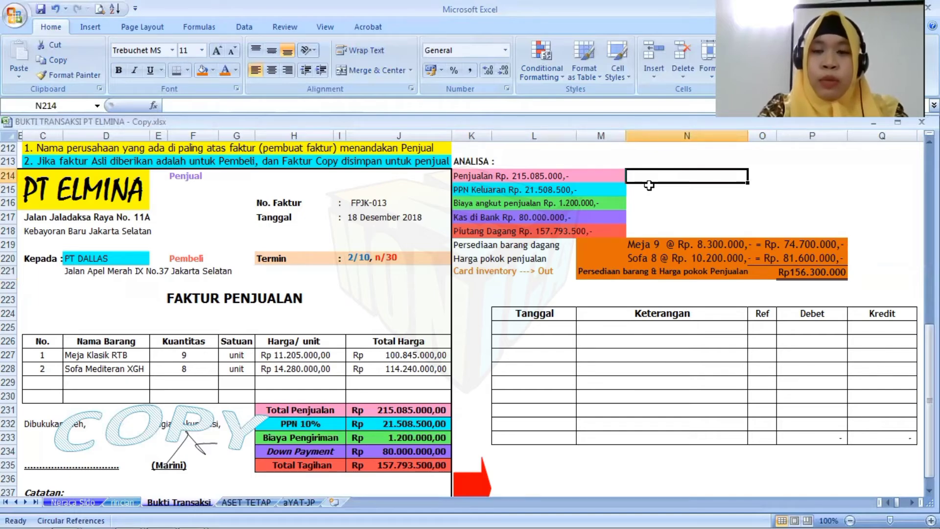
pyautogui.write('ber')
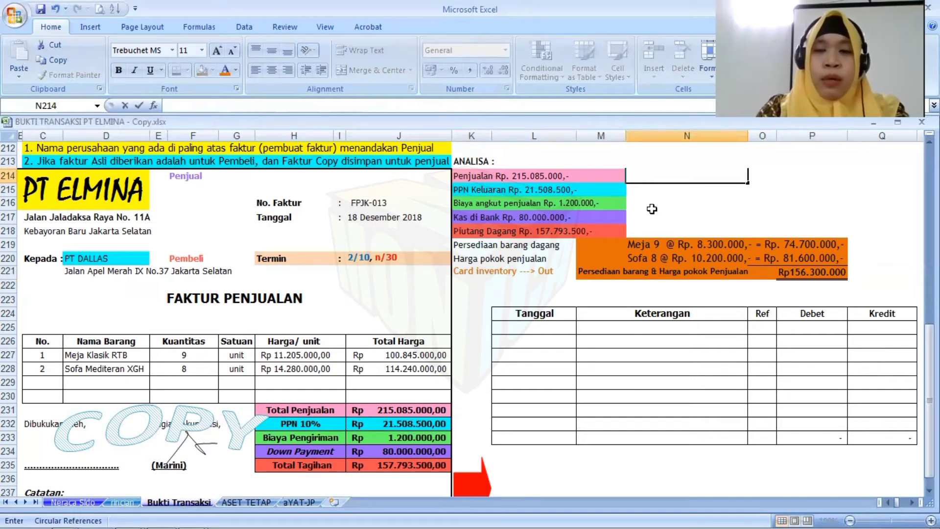
pyautogui.click(718, 201)
pyautogui.moveTo(700, 176); pyautogui.dragTo(785, 228)
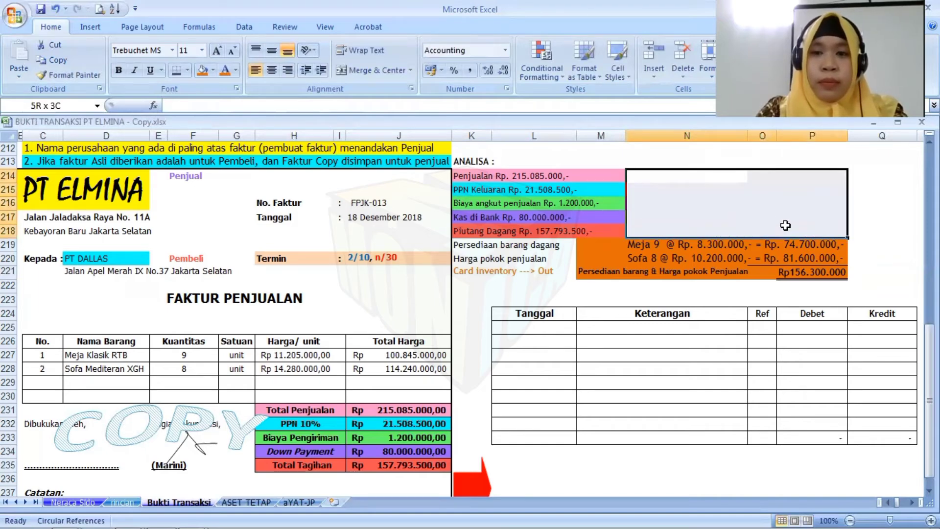
pyautogui.click(236, 70)
pyautogui.click(262, 119)
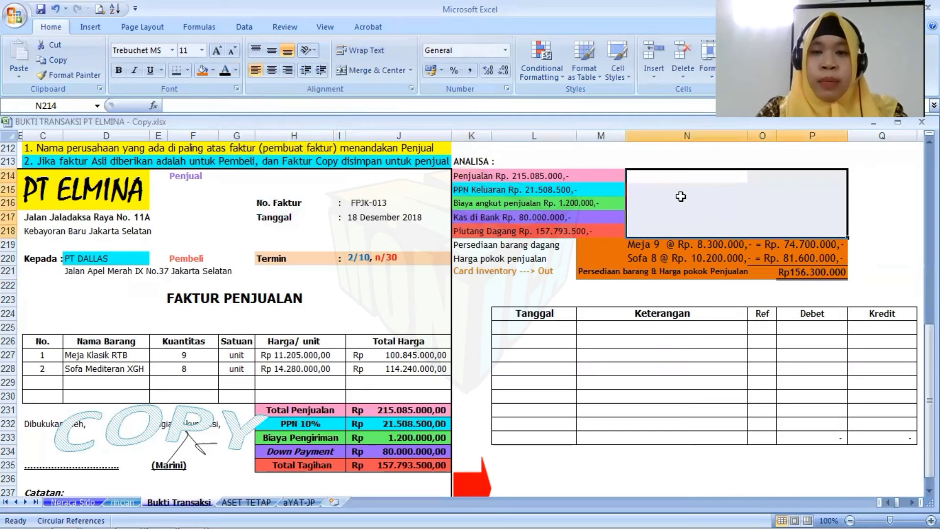
# Enter "bertambah" in N214 beside the Penjualan account
pyautogui.click(656, 179)
pyautogui.write('bertambah')
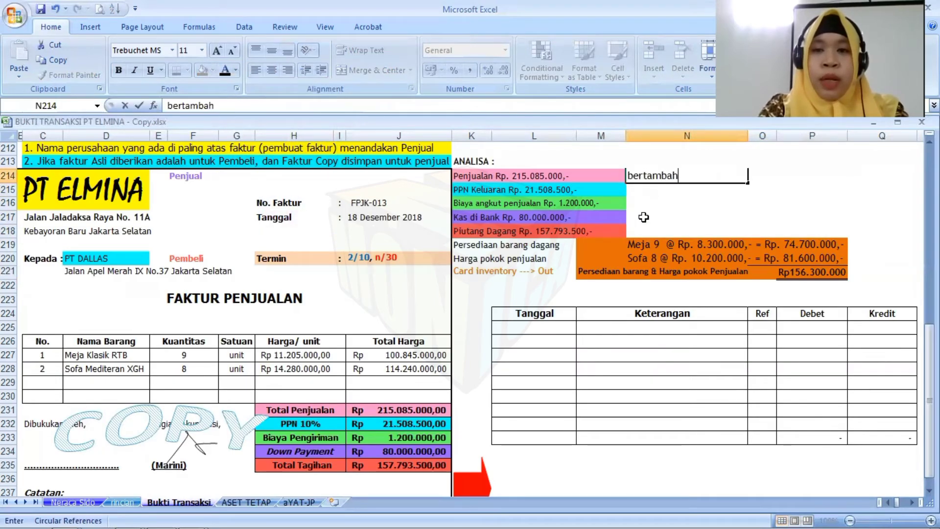
pyautogui.press('Tab')
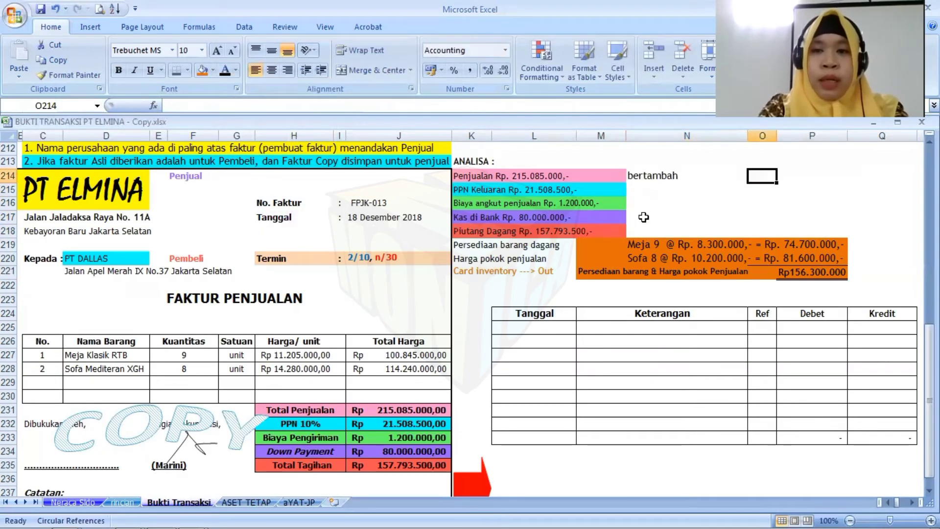
pyautogui.write('---->')
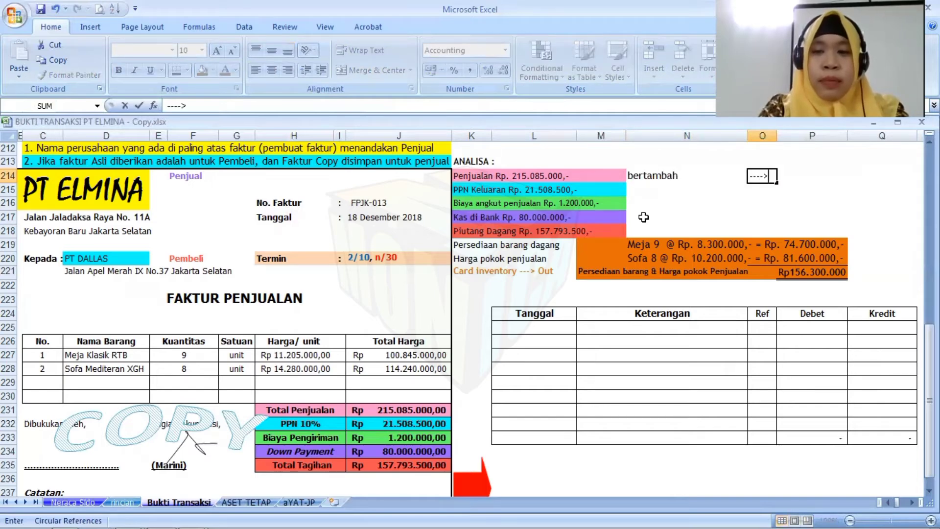
pyautogui.press('Return')
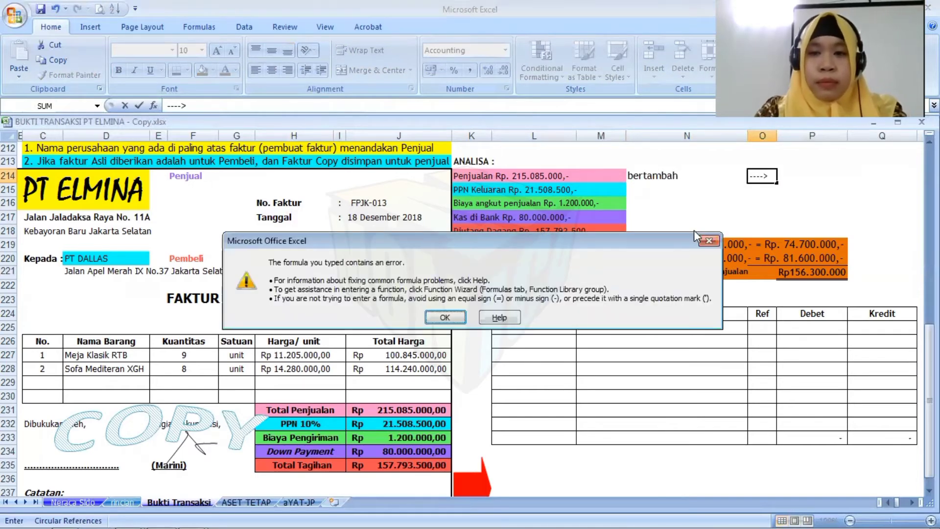
pyautogui.click(709, 240)
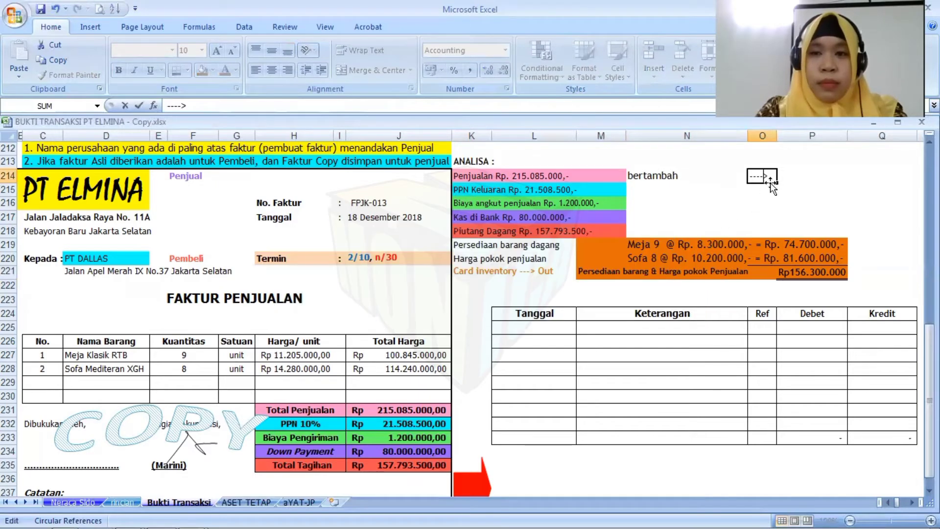
pyautogui.press('Escape')
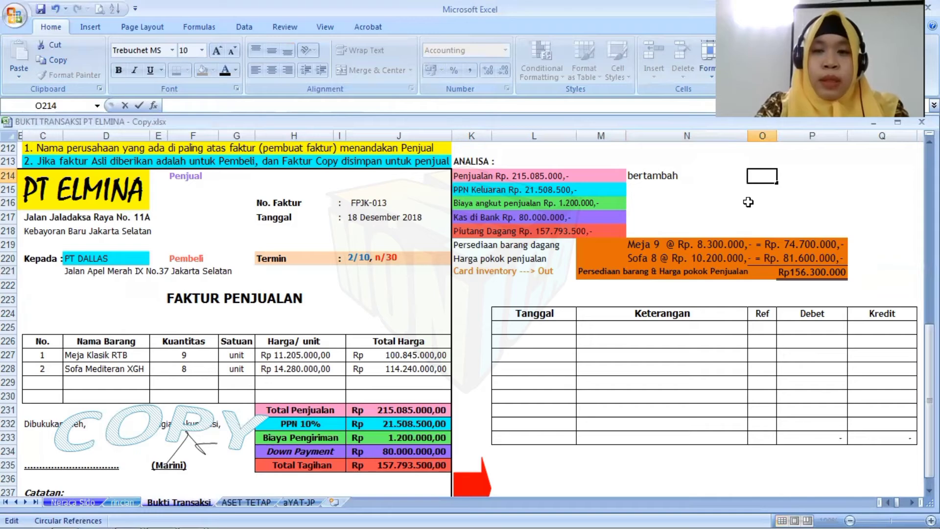
# Enter "di kredit" in O214 for Penjualan, and "bertambah" and "di kredit" in N215:O215 for PPN Keluaran
pyautogui.write('di kredit')
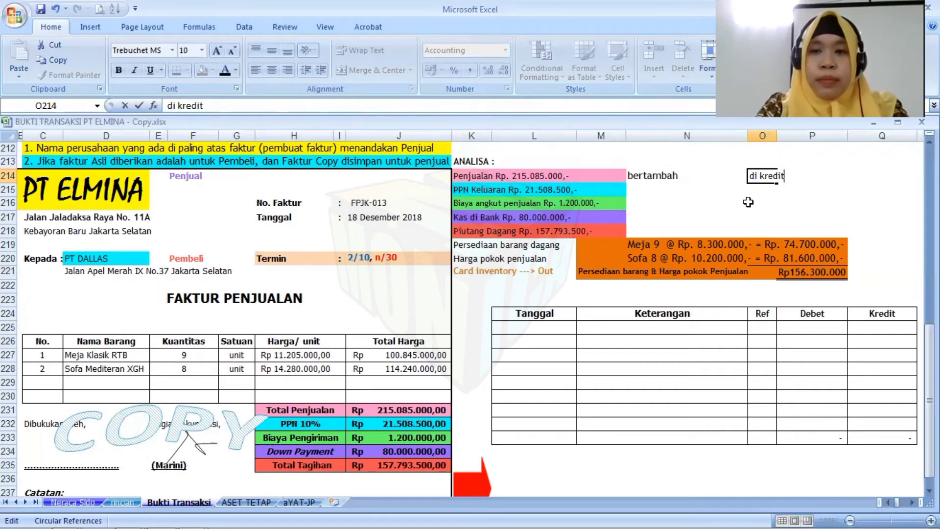
pyautogui.press('Return')
pyautogui.press('Left')
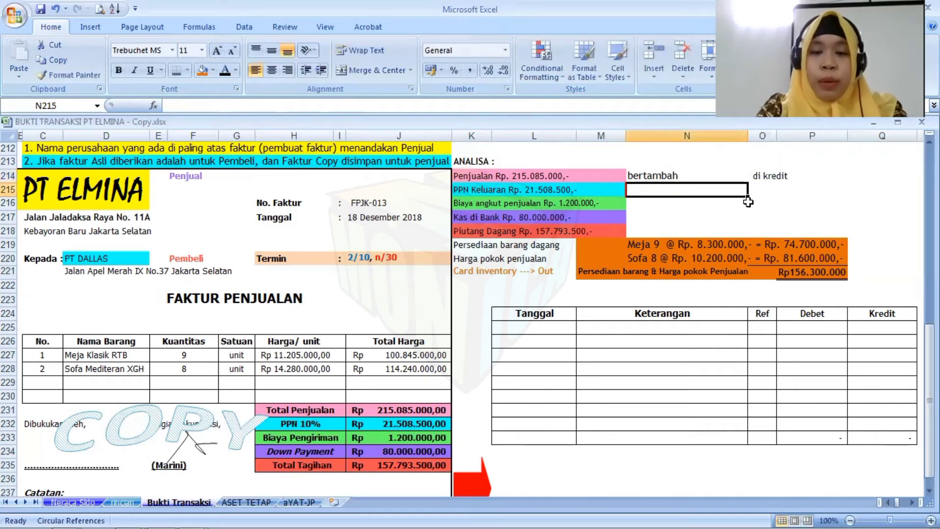
pyautogui.write('bertambah')
pyautogui.press('Tab')
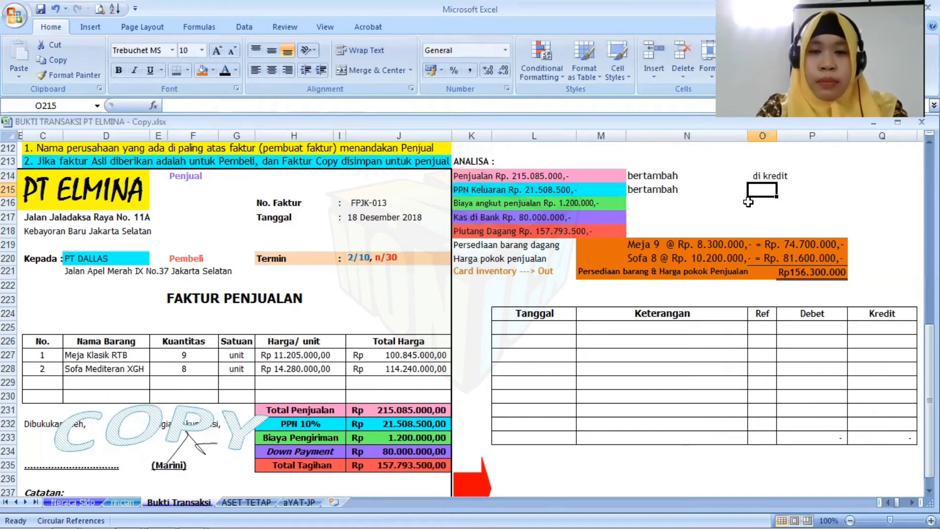
pyautogui.write('di kredit')
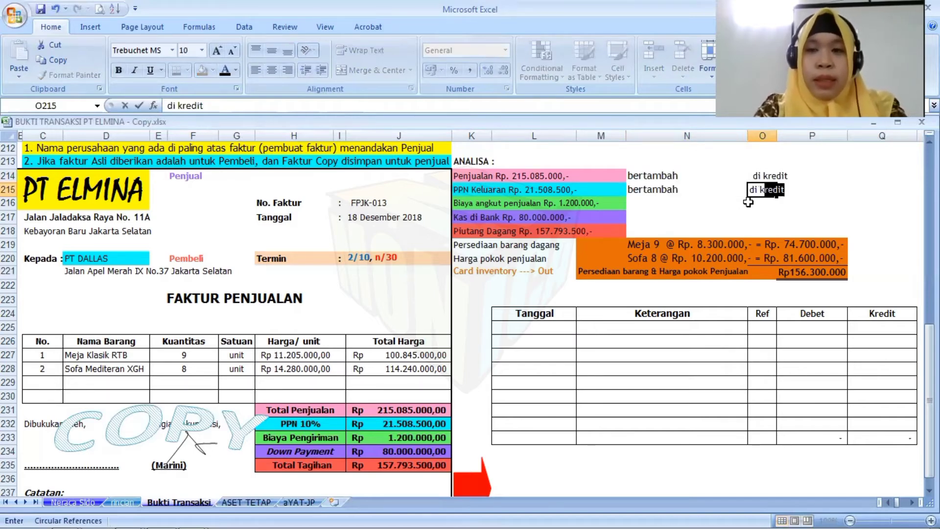
pyautogui.click(746, 203)
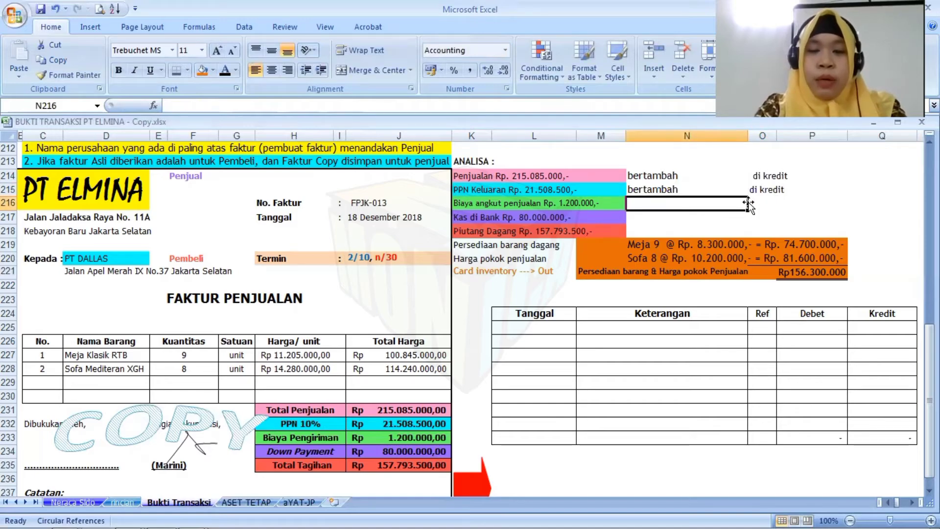
# Enter "bertambah" in N216 and "di kredit" in O216 for Biaya angkut penjualan
pyautogui.write('bertambah')
pyautogui.press('Tab')
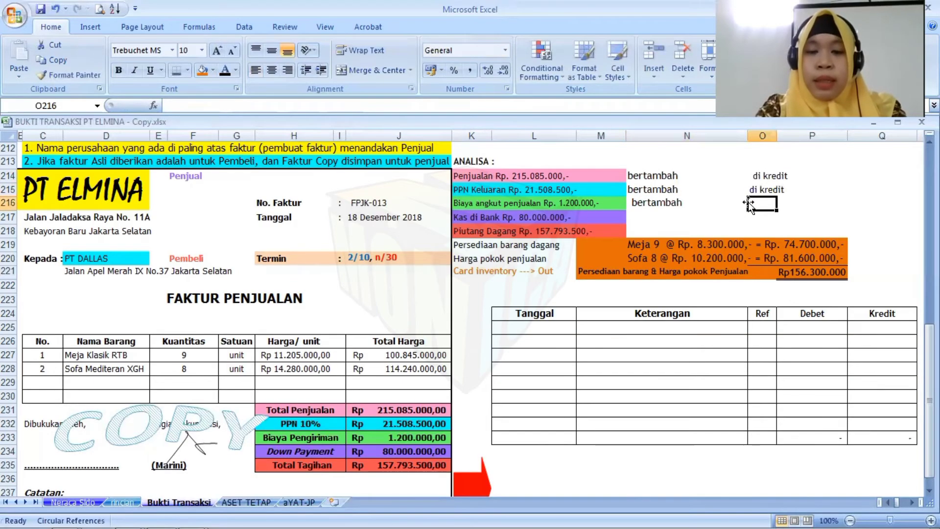
pyautogui.write('di kredit')
pyautogui.press('Return')
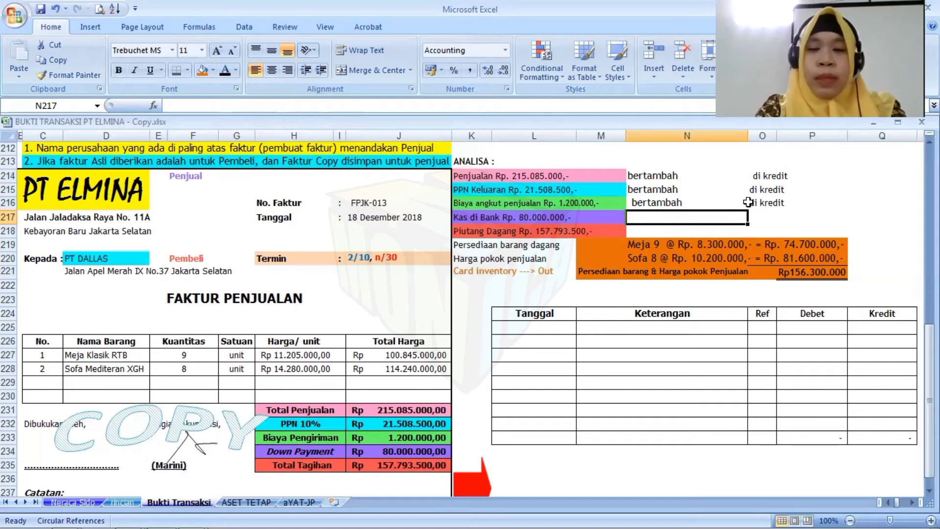
# Enter "bertambah" in N217 and "di debet" in O217 for Kas di Bank
pyautogui.write('bertambah')
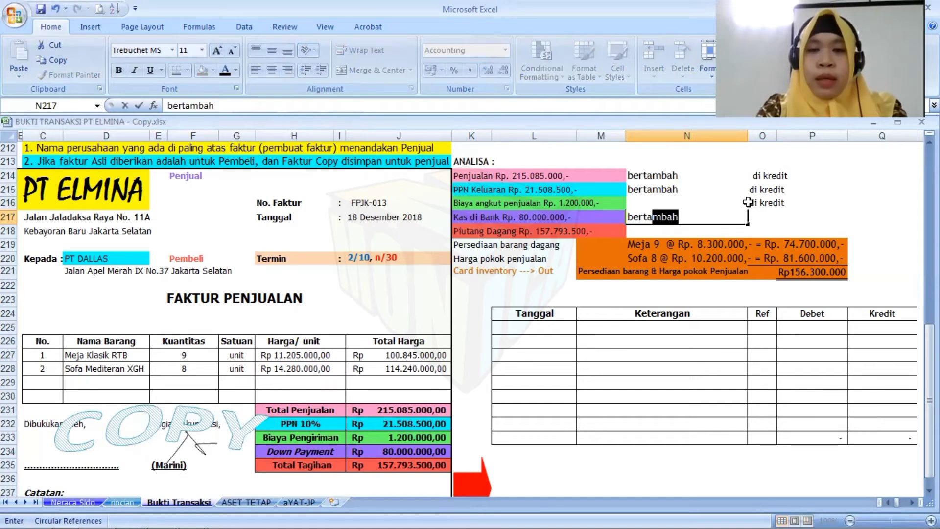
pyautogui.press('Tab')
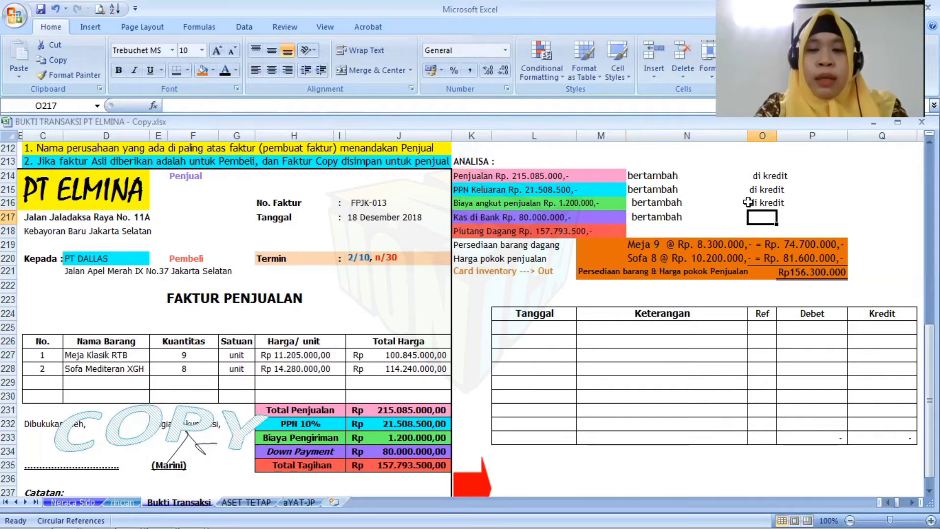
pyautogui.write('di')
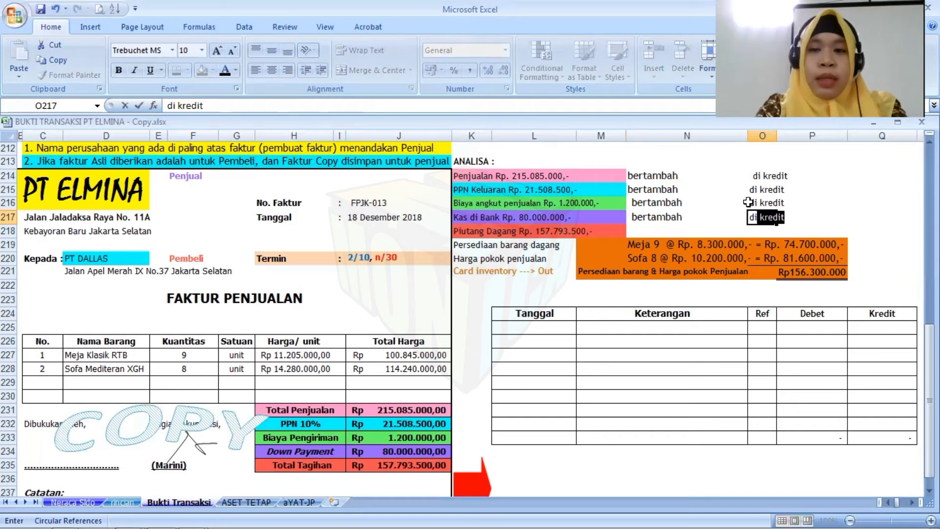
pyautogui.write(' debet')
pyautogui.press('Return')
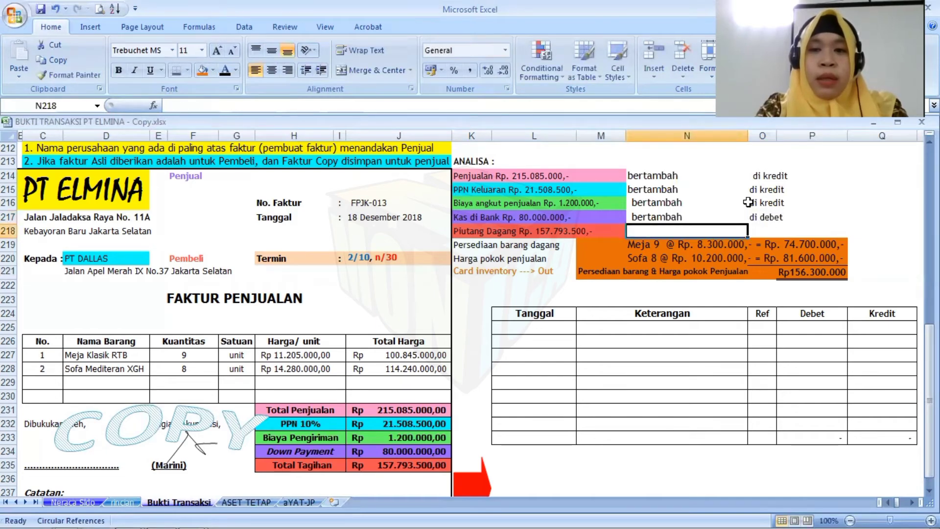
# Enter "bertambah" in N218 and "di debet" in O218 for Piutang Dagang
pyautogui.write('bertambah')
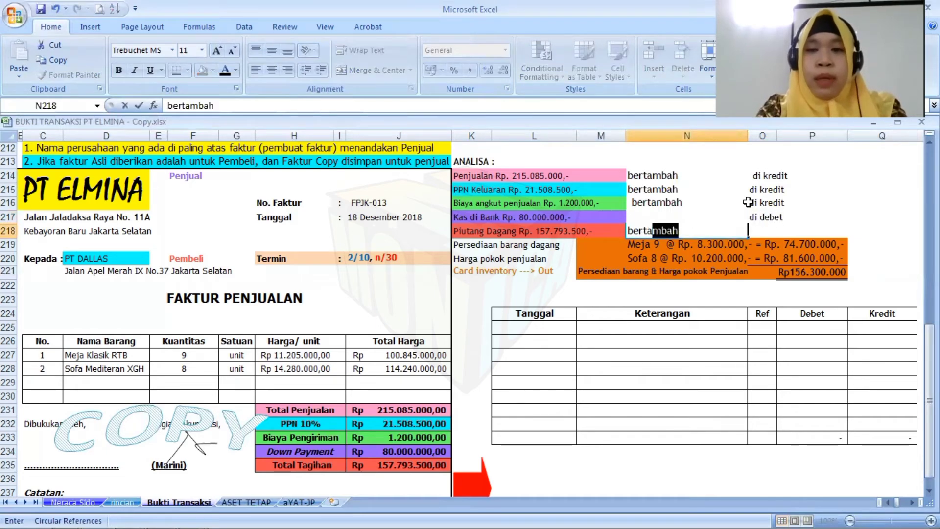
pyautogui.press('Tab')
pyautogui.write('di debet')
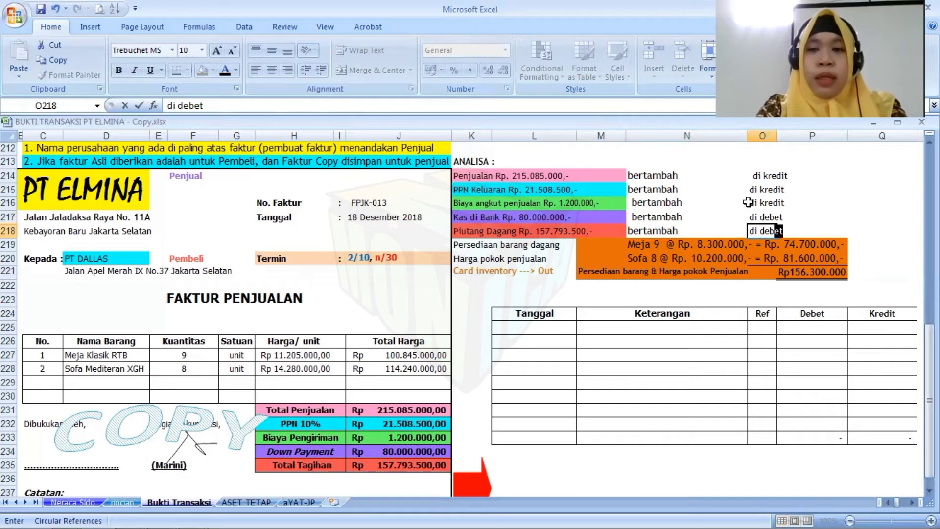
pyautogui.press('Return')
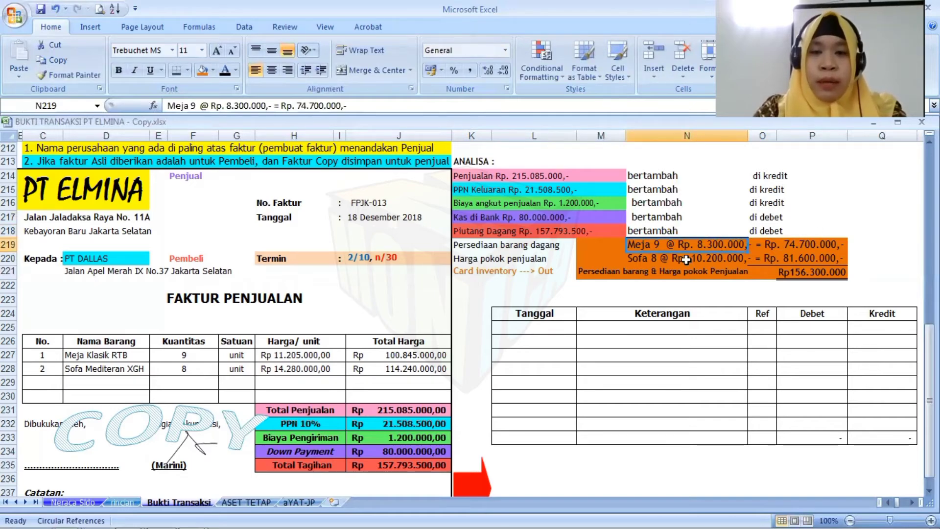
# Move the orange Meja and Sofa cost calculation block from M219:P221 down two rows to M221:P223
pyautogui.click(599, 245)
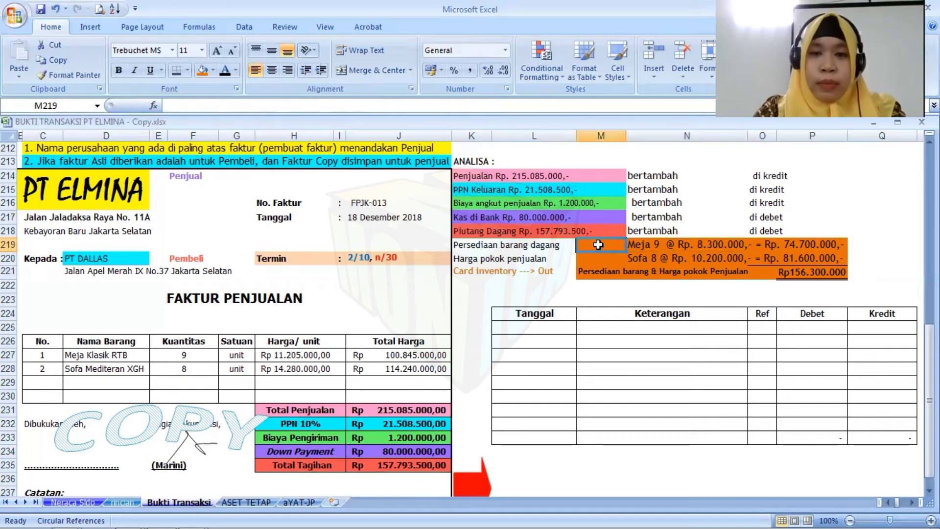
pyautogui.moveTo(599, 245); pyautogui.dragTo(767, 299)
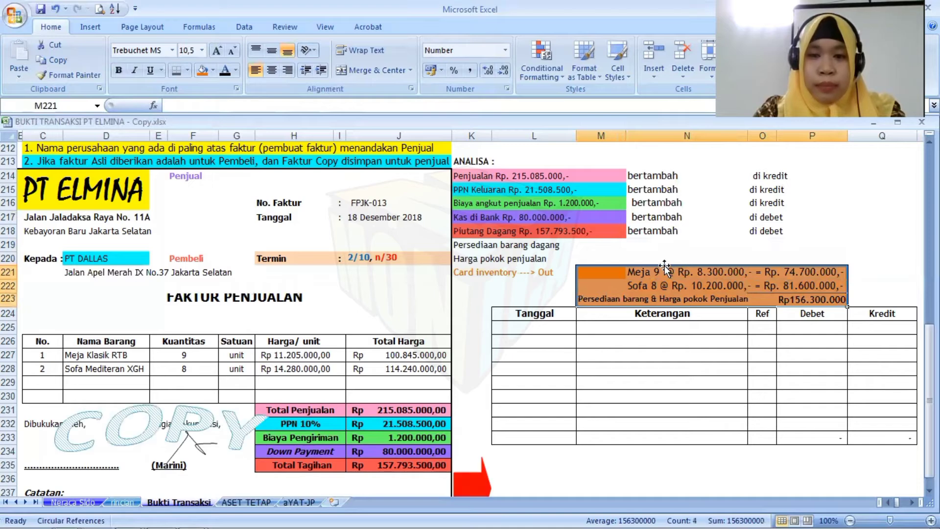
pyautogui.click(619, 246)
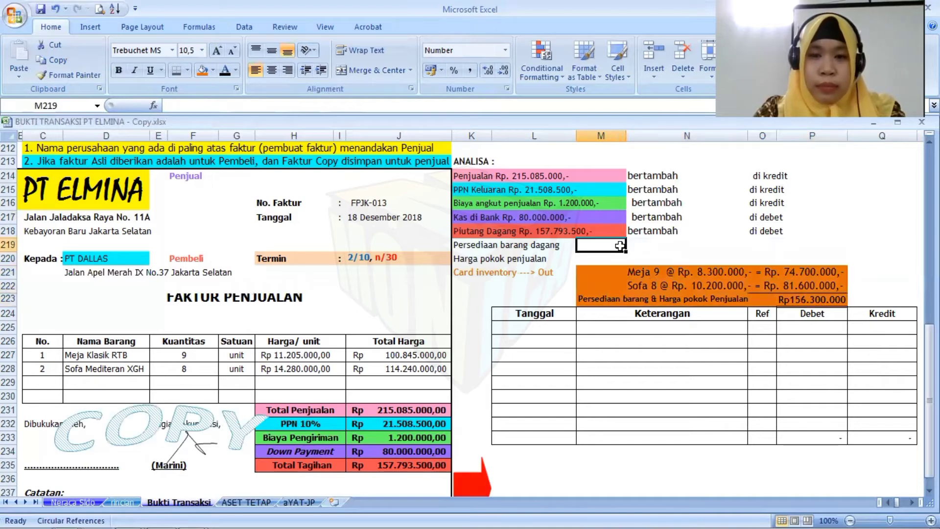
pyautogui.click(488, 246)
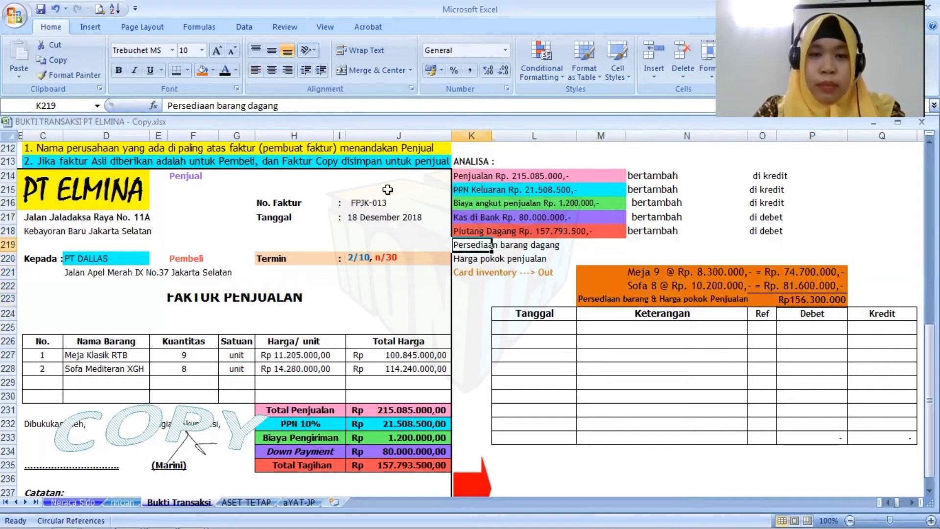
# Append "Rp. 156.300.000,-" to Persediaan barang dagang in K219 and widen column M so the full text fits
pyautogui.click(339, 105)
pyautogui.write('R')
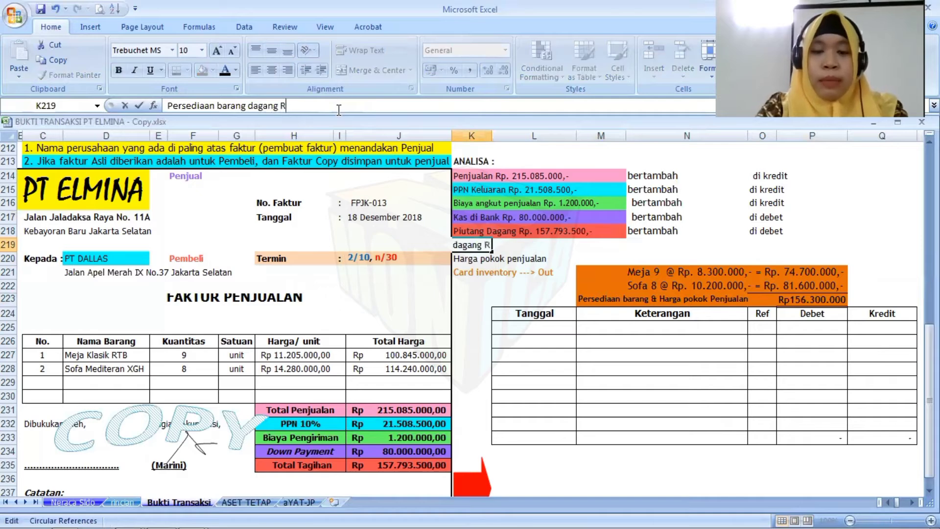
pyautogui.write('p. 156')
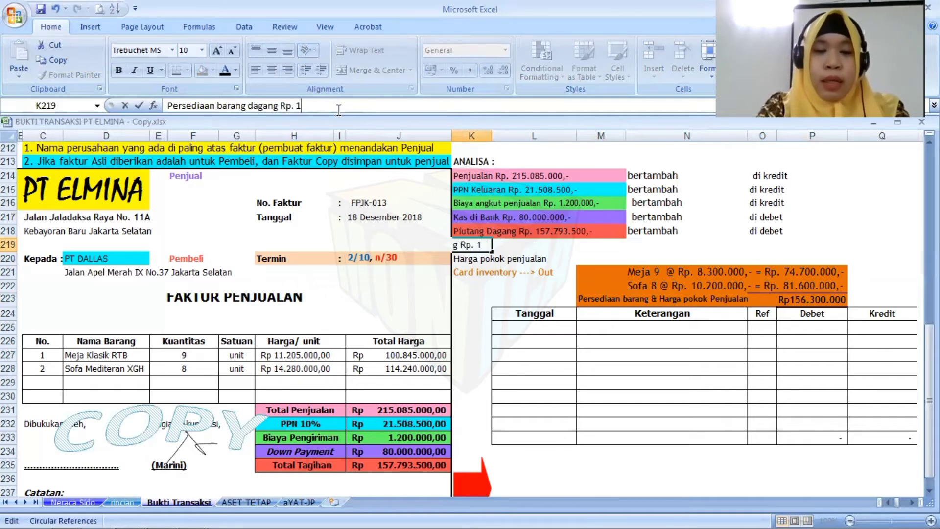
pyautogui.press('BackSpace')
pyautogui.press('BackSpace')
pyautogui.press('BackSpace')
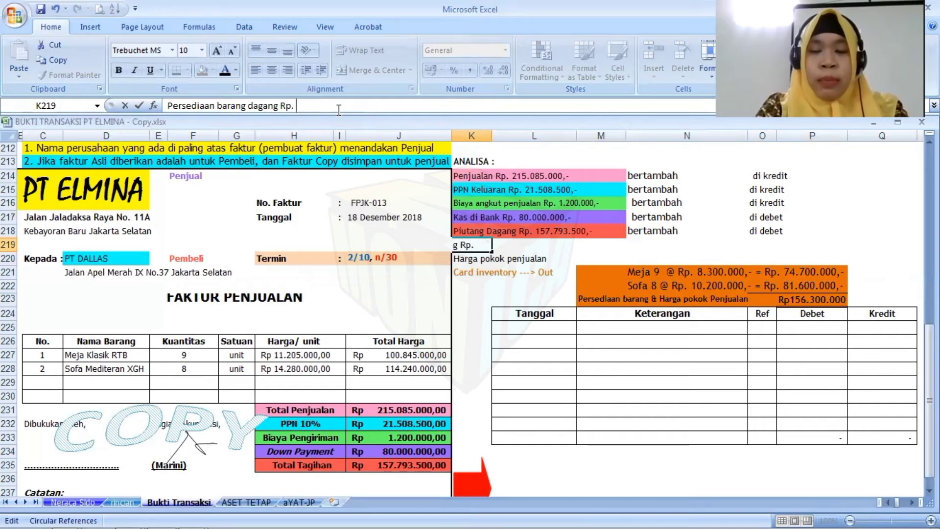
pyautogui.write('156')
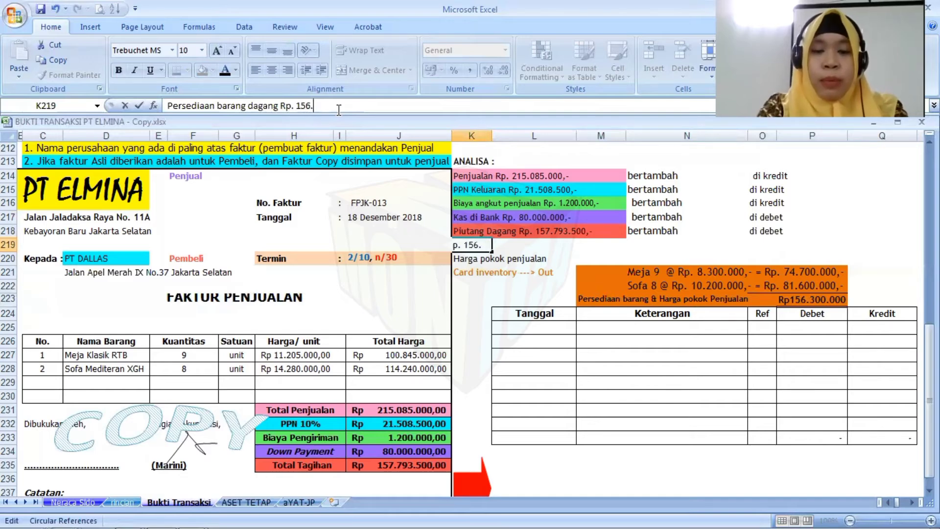
pyautogui.write('.300.000')
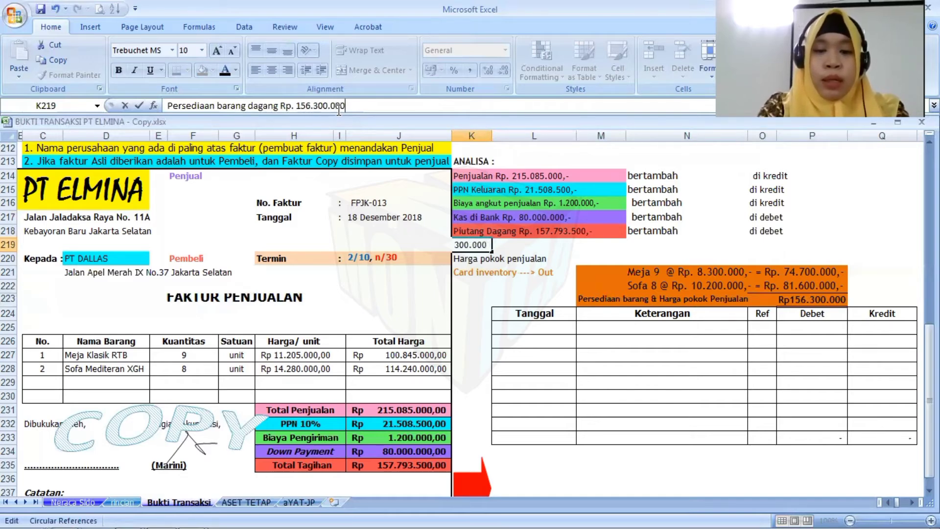
pyautogui.write(',-')
pyautogui.press('Tab')
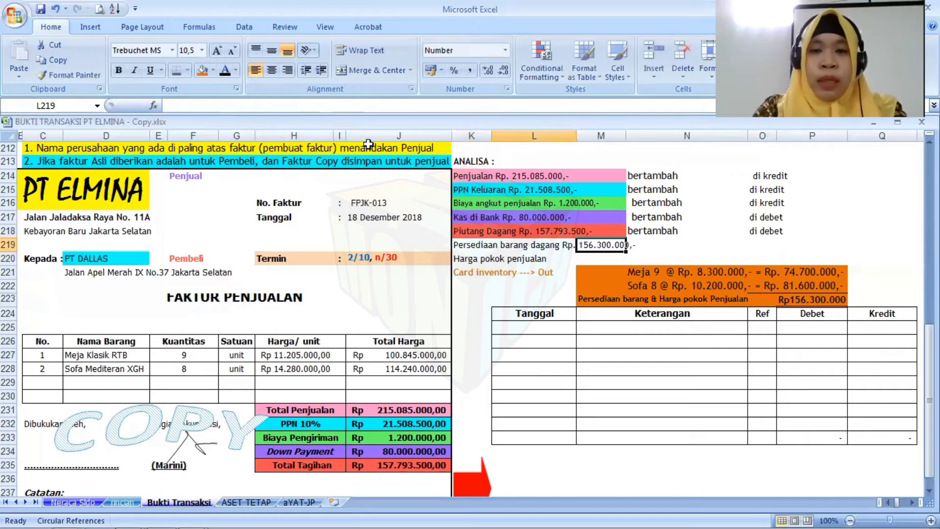
pyautogui.press('Tab')
pyautogui.press('Tab')
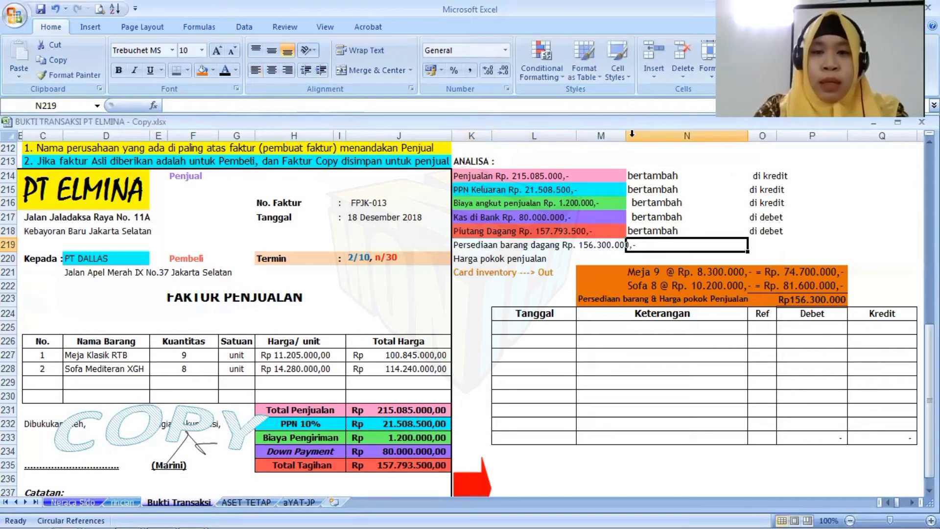
pyautogui.moveTo(622, 138); pyautogui.dragTo(637, 138)
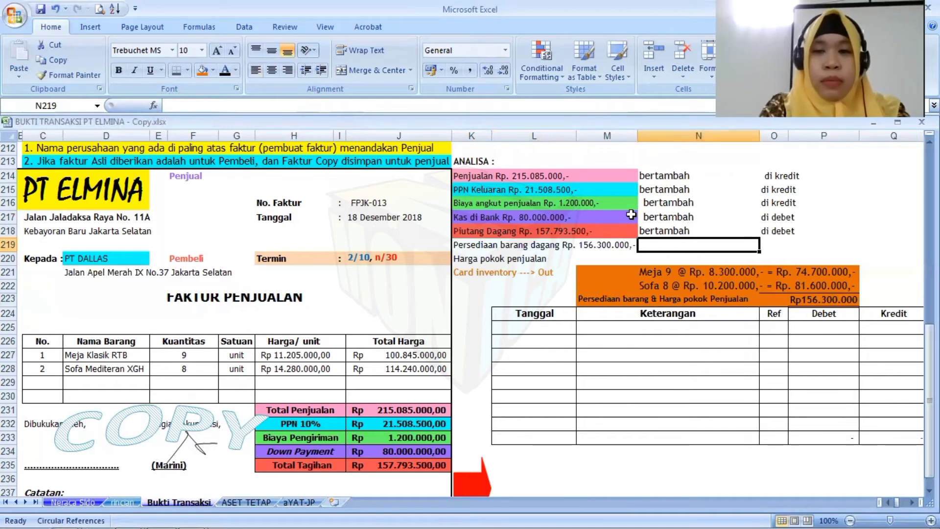
# Enter "berkurang" in N219 and "di kredit" in O219 for Persediaan barang dagang, with the font in N219:P220 set to black
pyautogui.write('berkurang')
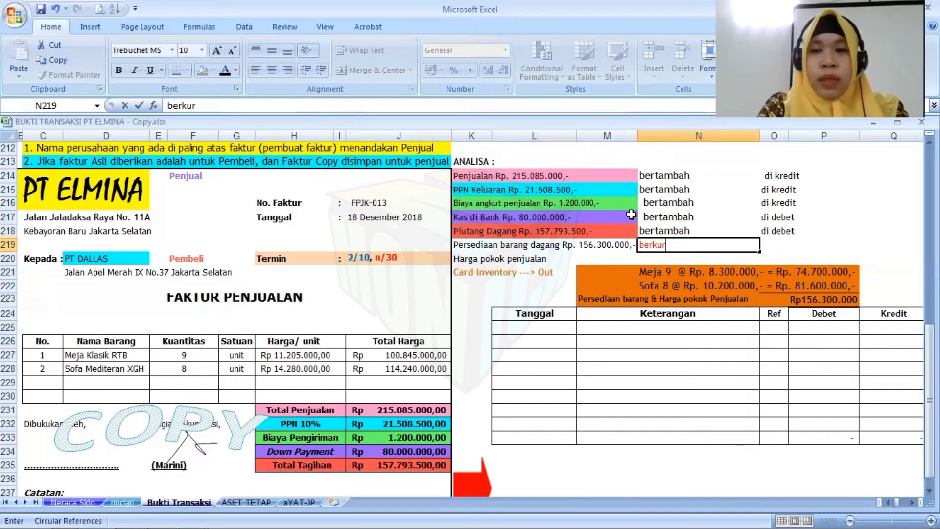
pyautogui.press('Tab')
pyautogui.write('di')
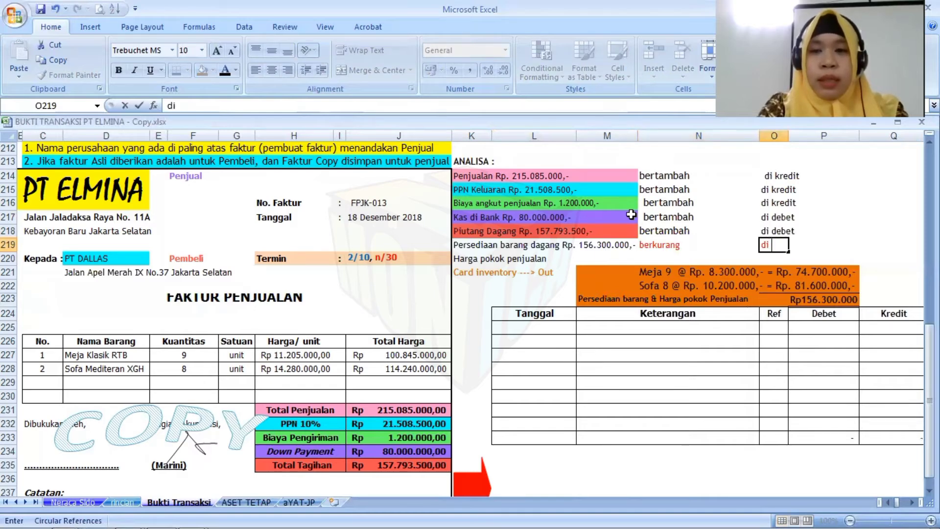
pyautogui.write(' kredit')
pyautogui.press('Tab')
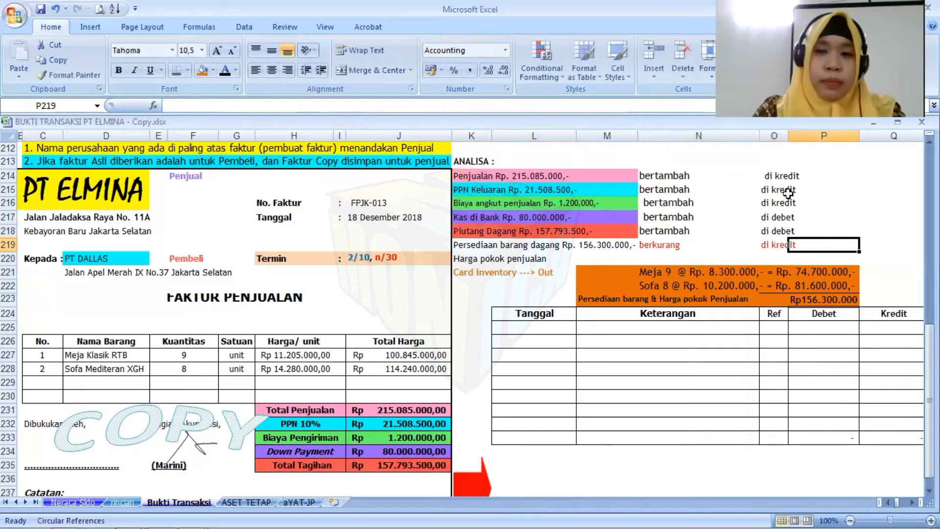
pyautogui.moveTo(651, 248); pyautogui.dragTo(755, 233)
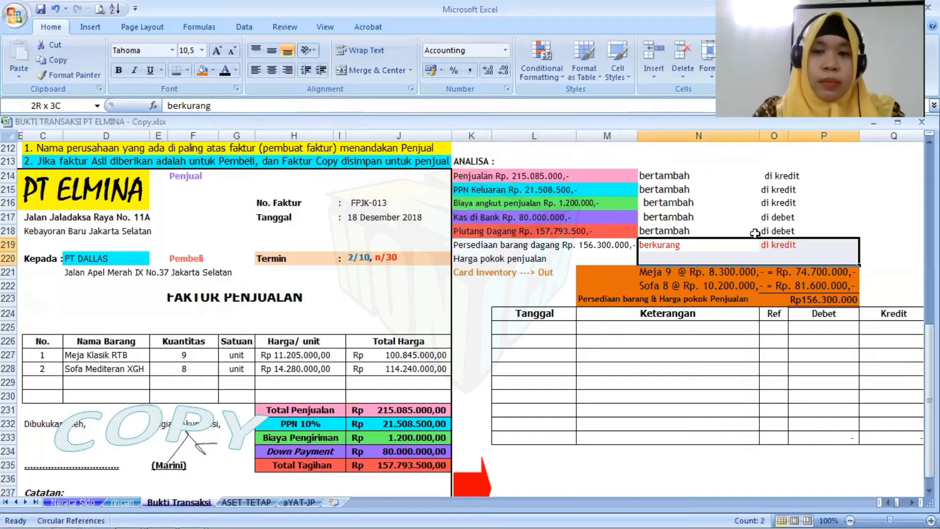
pyautogui.click(225, 71)
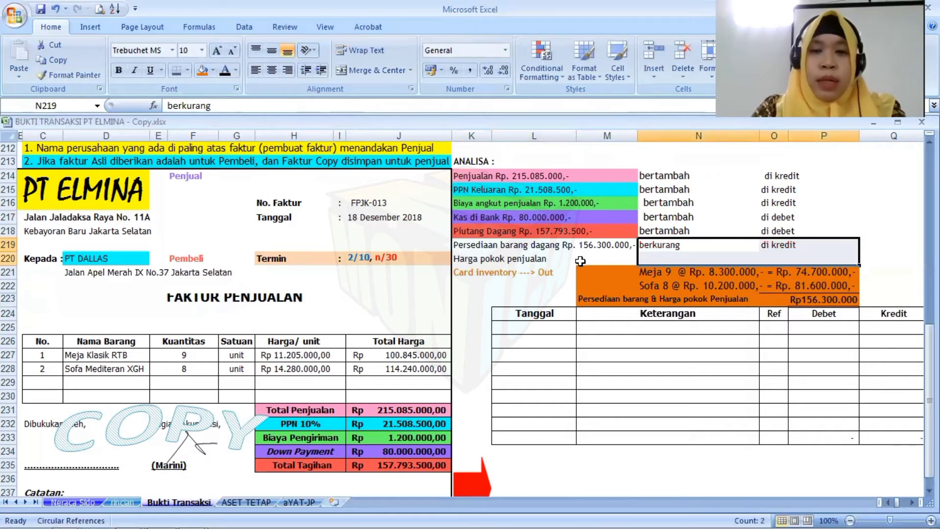
# Append "Rp. 156.300.000,-" to the Harga pokok penjualan entry in K220
pyautogui.click(461, 256)
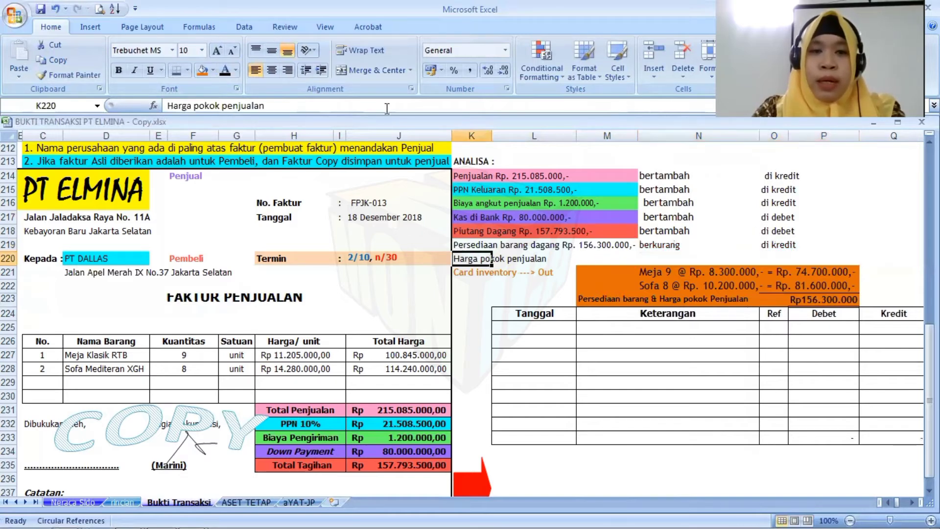
pyautogui.click(387, 109)
pyautogui.write('Rp.')
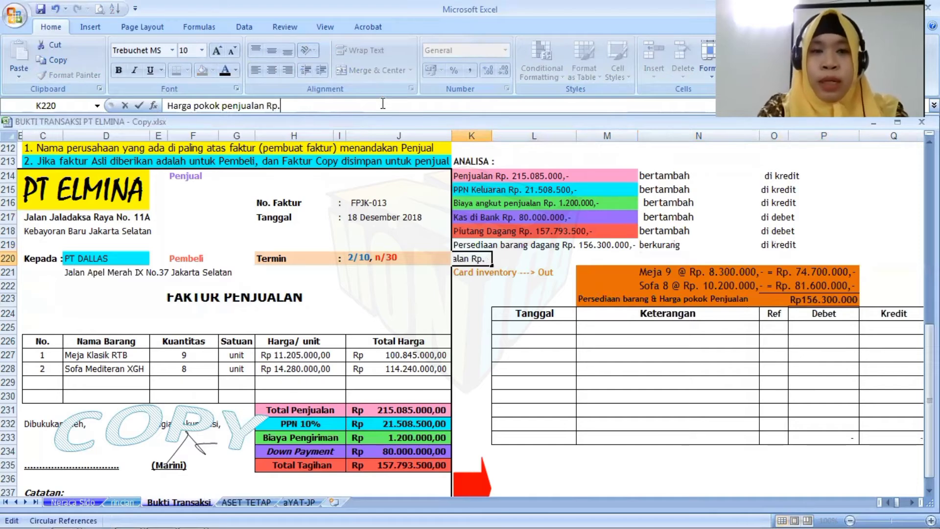
pyautogui.write(' 15')
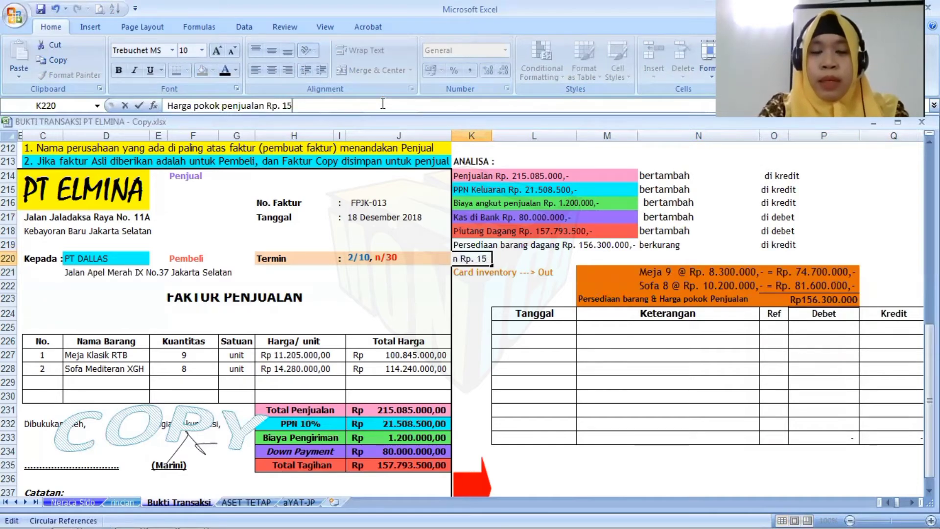
pyautogui.write('6.')
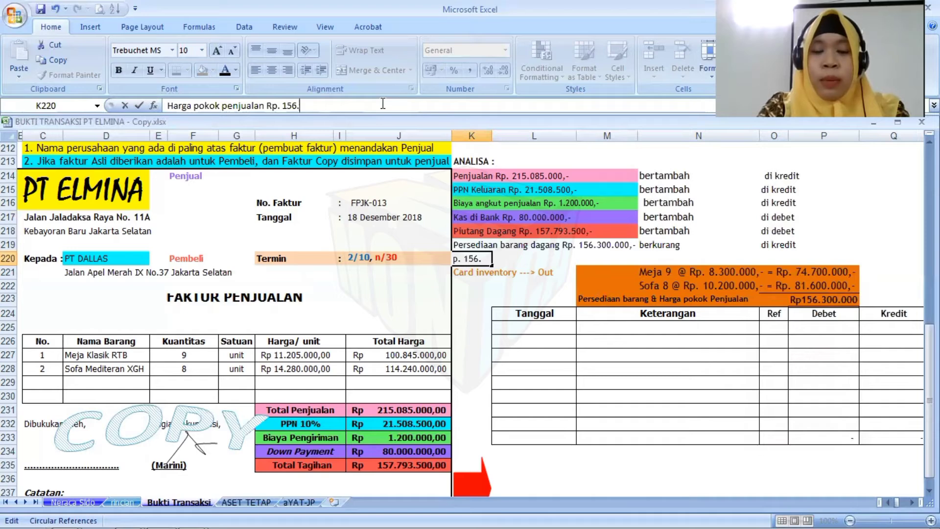
pyautogui.write('300.000')
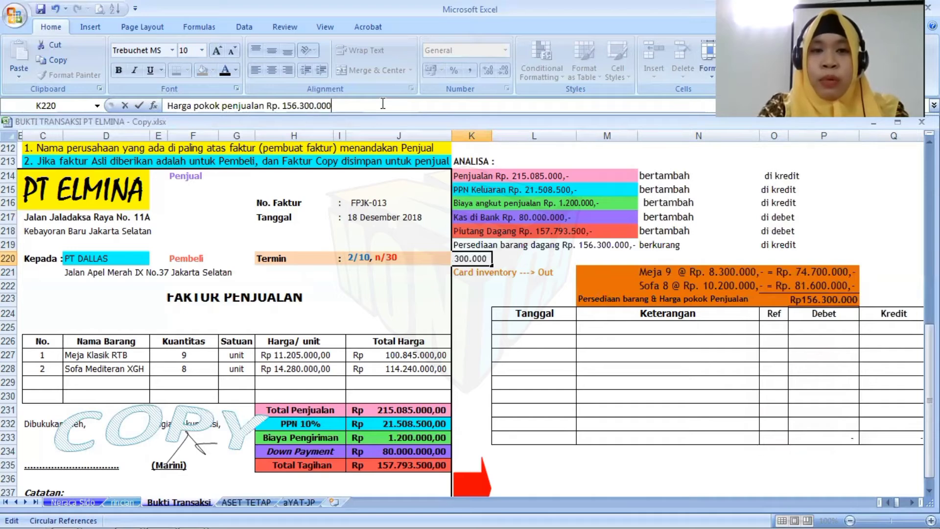
pyautogui.write(',-')
pyautogui.press('Tab')
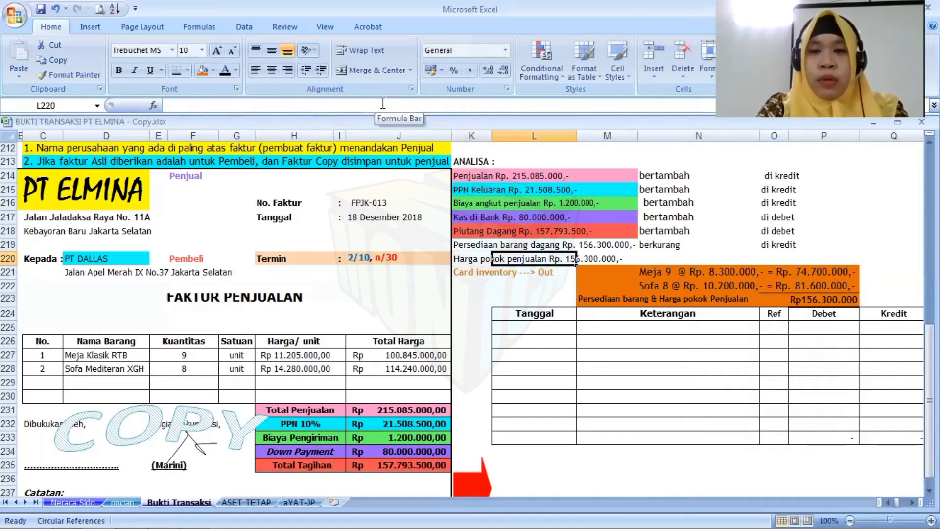
# Enter "bertambah" in N220 and "di debet" in O220 for Harga pokok penjualan
pyautogui.press('Tab')
pyautogui.press('Tab')
pyautogui.write('berta')
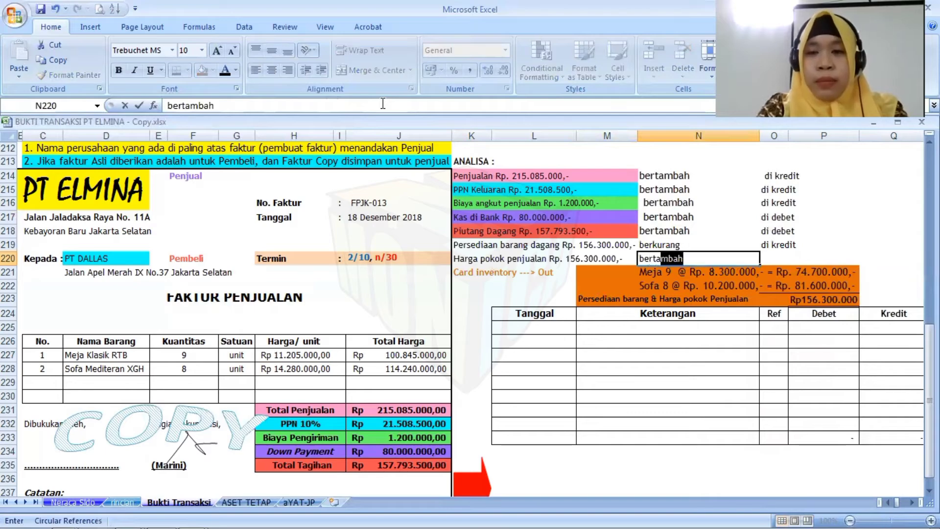
pyautogui.press('Tab')
pyautogui.write('di debet')
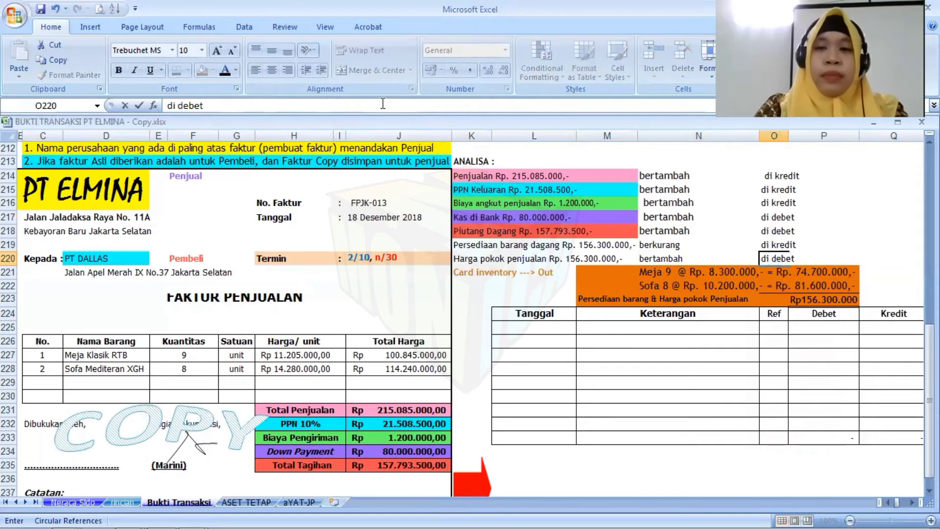
pyautogui.press('Tab')
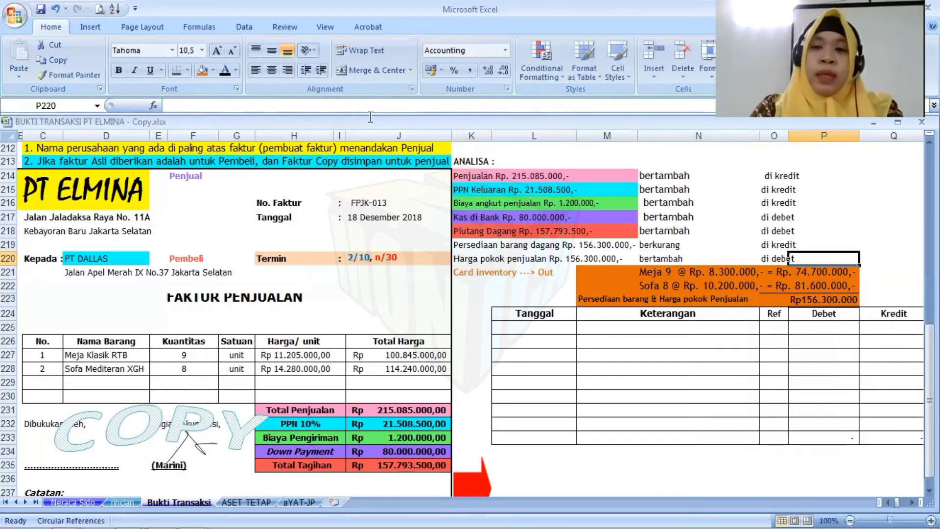
# Reduce the font size of the increase/decrease and debit/credit notes in N214:P220 to 10
pyautogui.moveTo(658, 180); pyautogui.dragTo(814, 255)
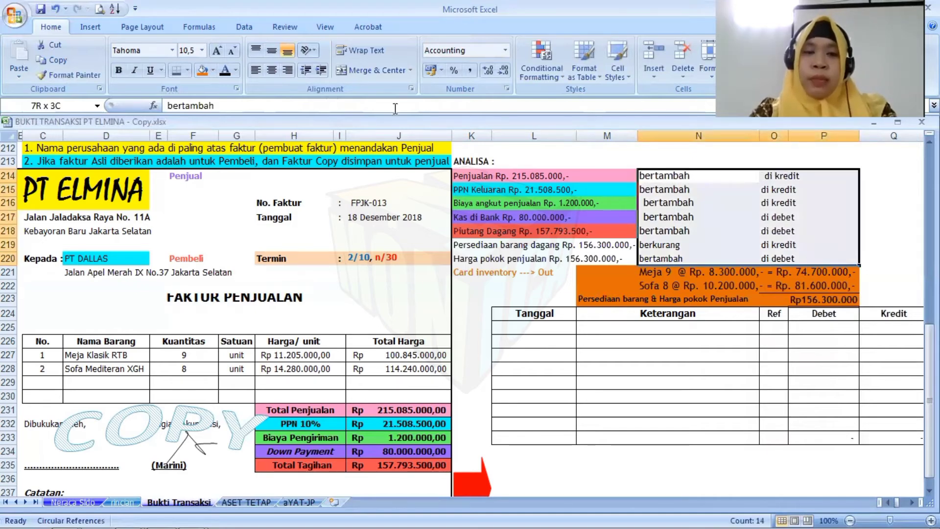
pyautogui.click(233, 51)
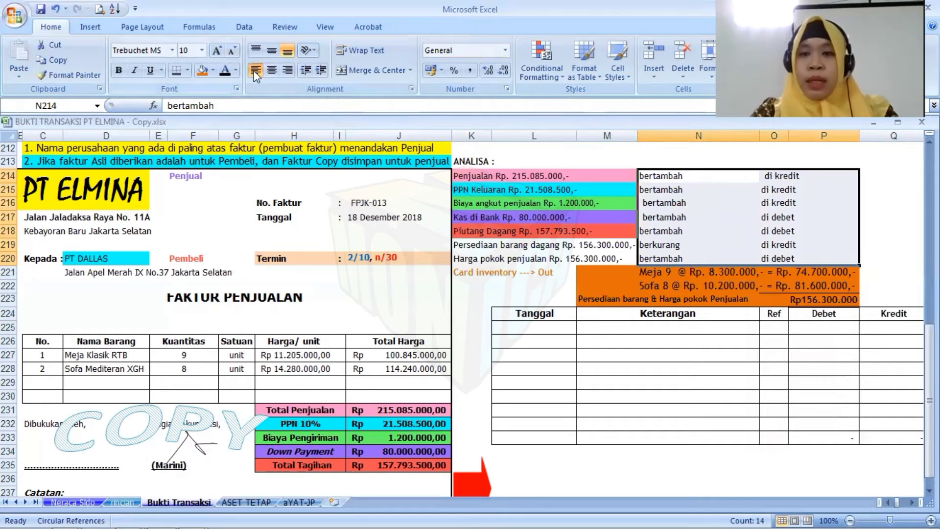
pyautogui.click(544, 338)
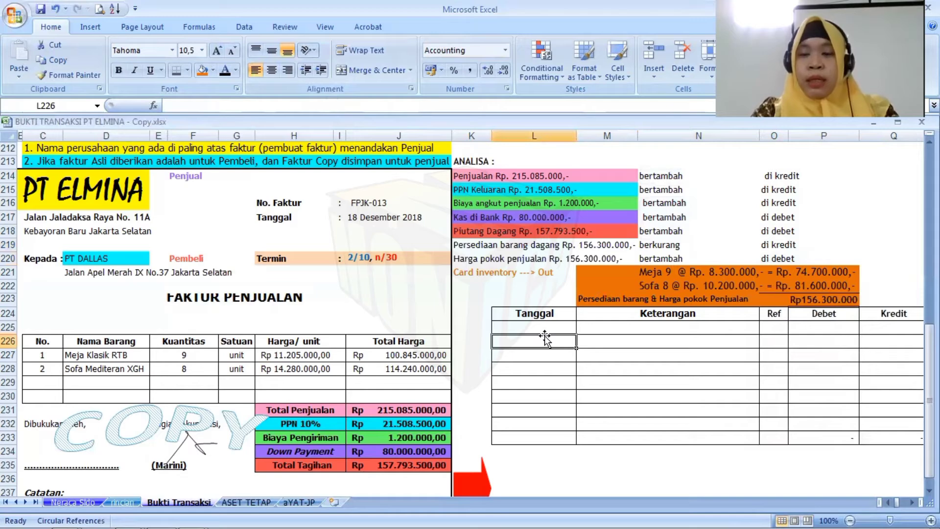
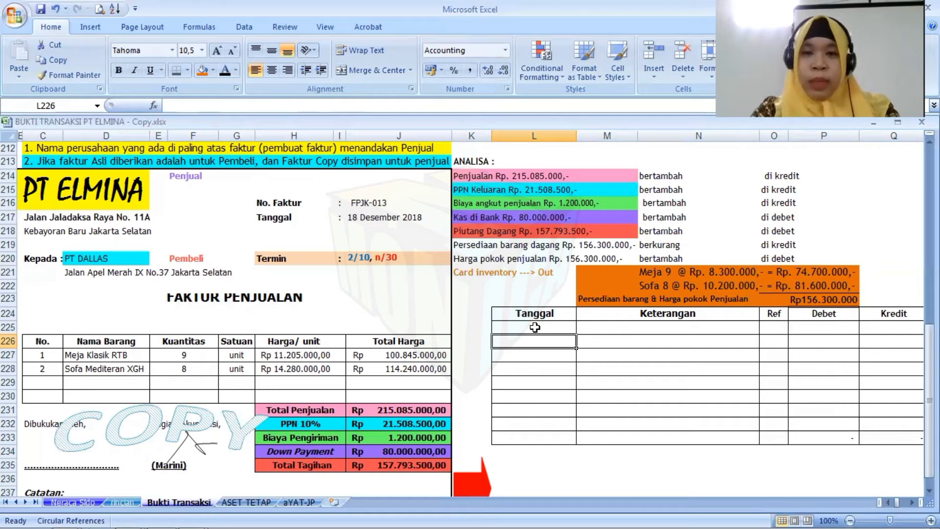
# Enter the transaction date "18 Desember 2018" as text in L225, the first Tanggal row of the journal table
pyautogui.click(531, 326)
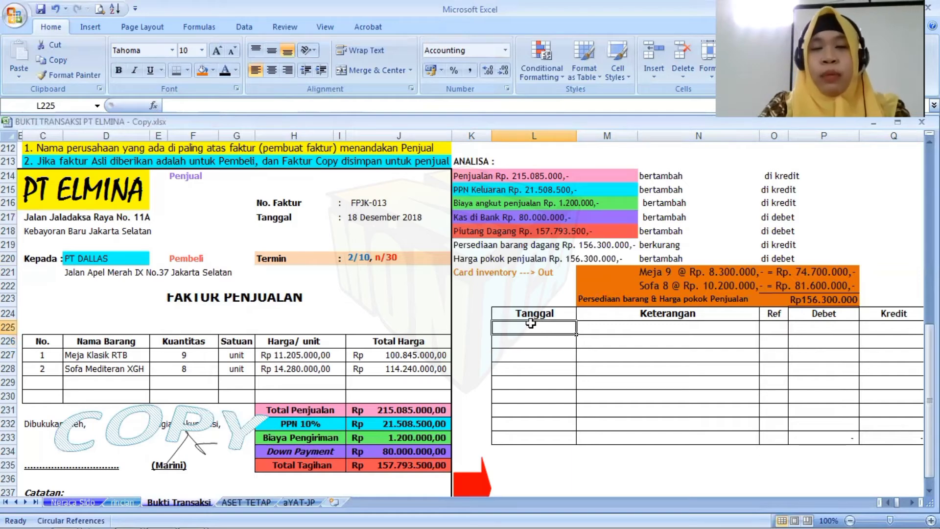
pyautogui.write("'18")
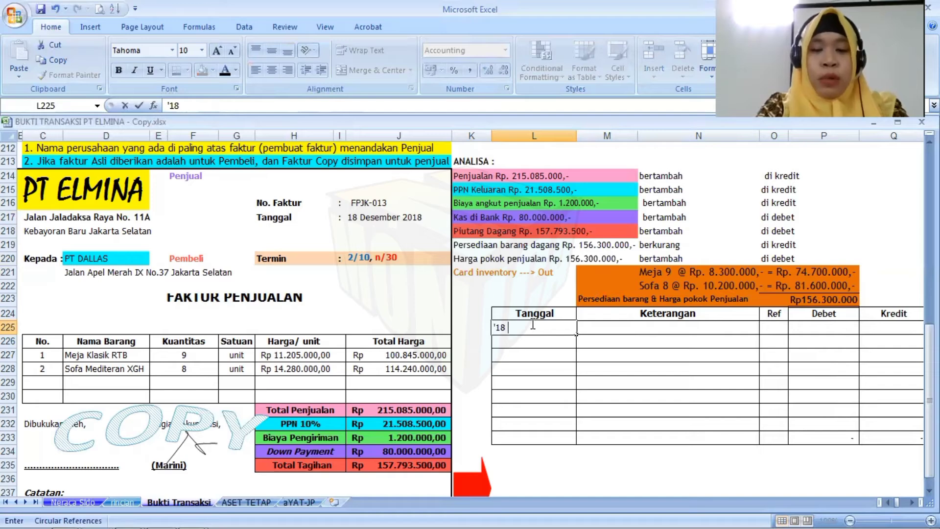
pyautogui.write(' De')
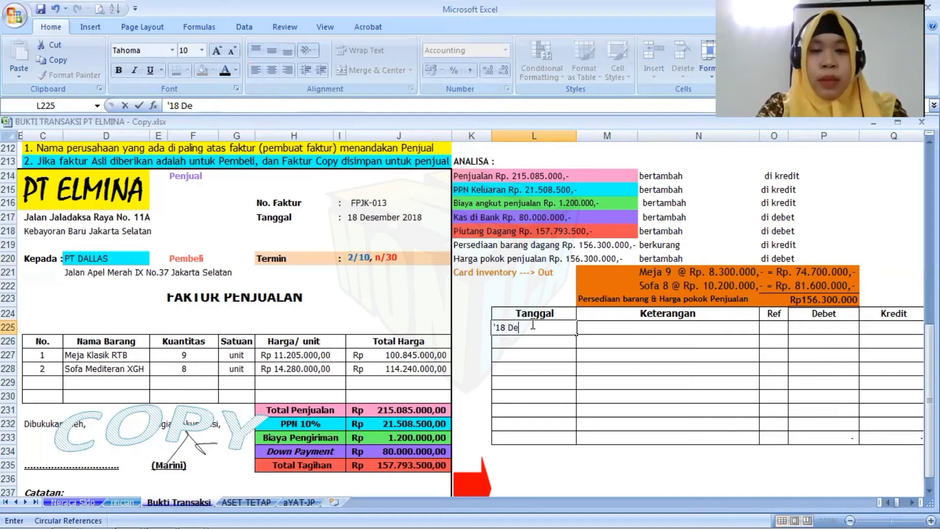
pyautogui.write('sember 2')
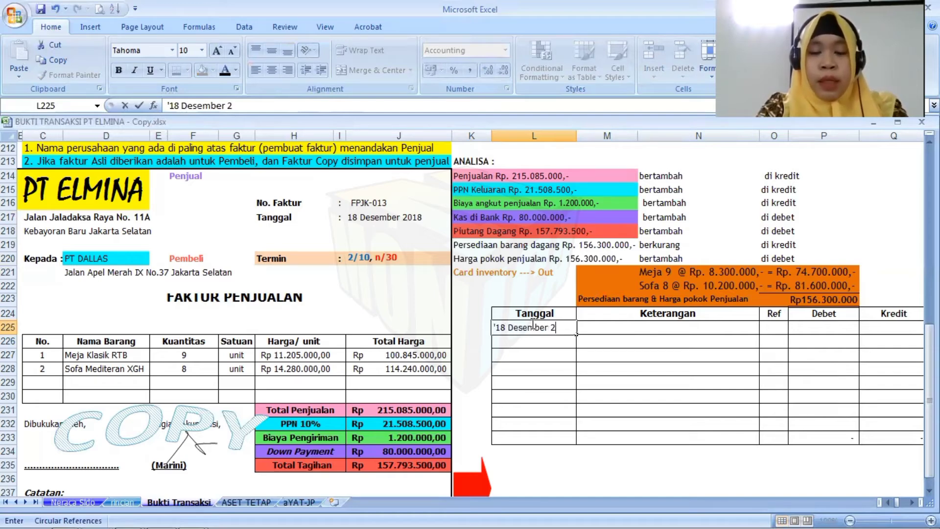
pyautogui.write('018')
pyautogui.press('Tab')
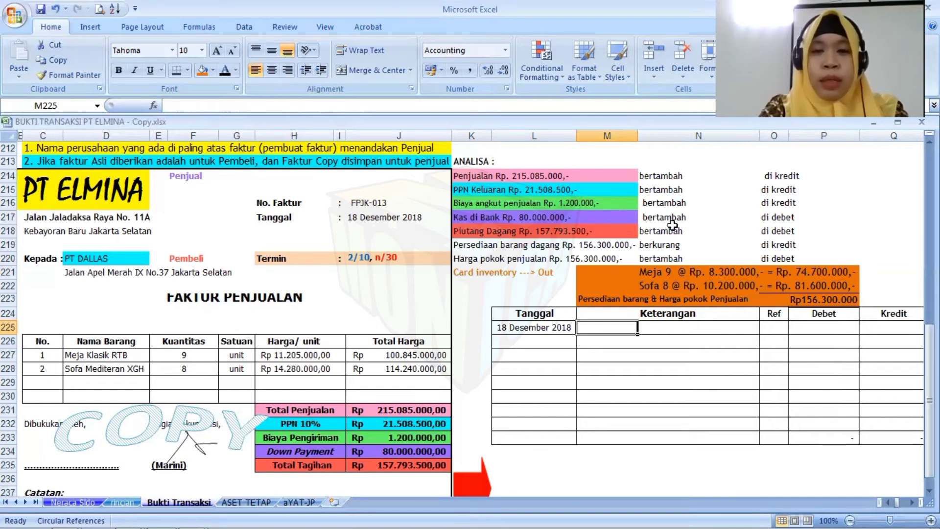
pyautogui.write('Kas di')
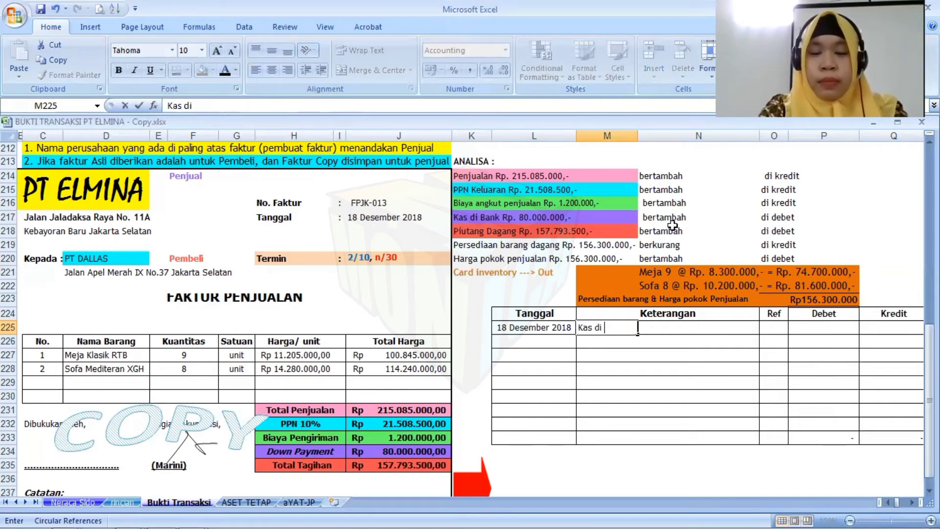
pyautogui.press('BackSpace')
pyautogui.press('BackSpace')
pyautogui.press('BackSpace')
pyautogui.press('BackSpace')
pyautogui.press('BackSpace')
pyautogui.press('BackSpace')
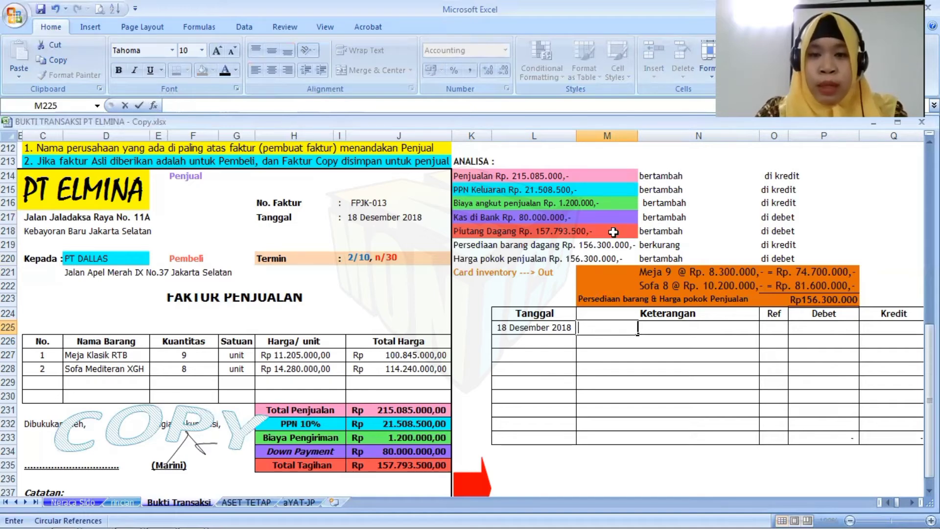
# Record Piutang dagang in M225 of the journal table with a Debet amount of 157793500 in P225
pyautogui.write('P')
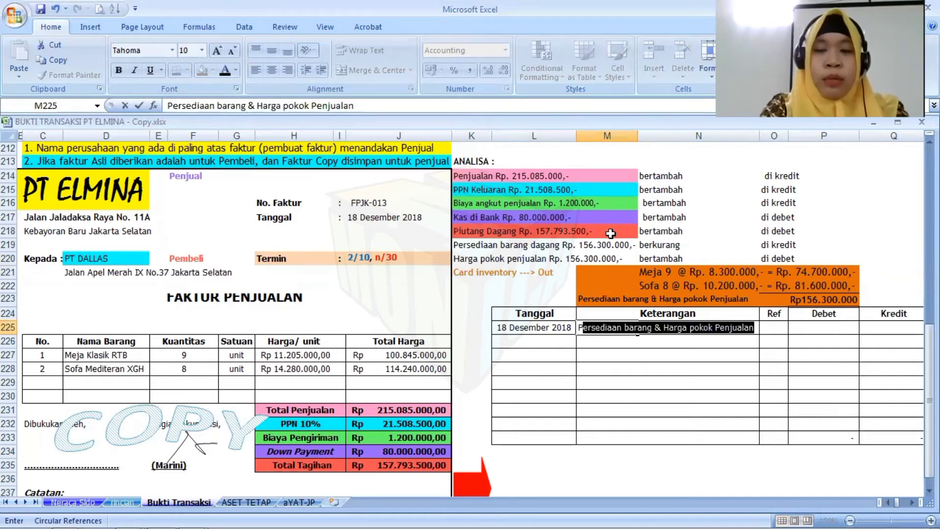
pyautogui.write('iutang dagang')
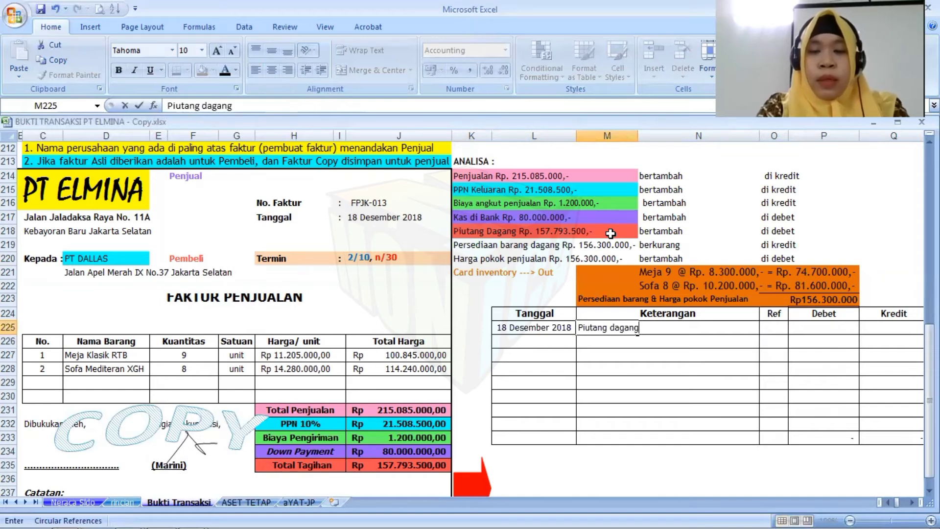
pyautogui.press('Tab')
pyautogui.press('Tab')
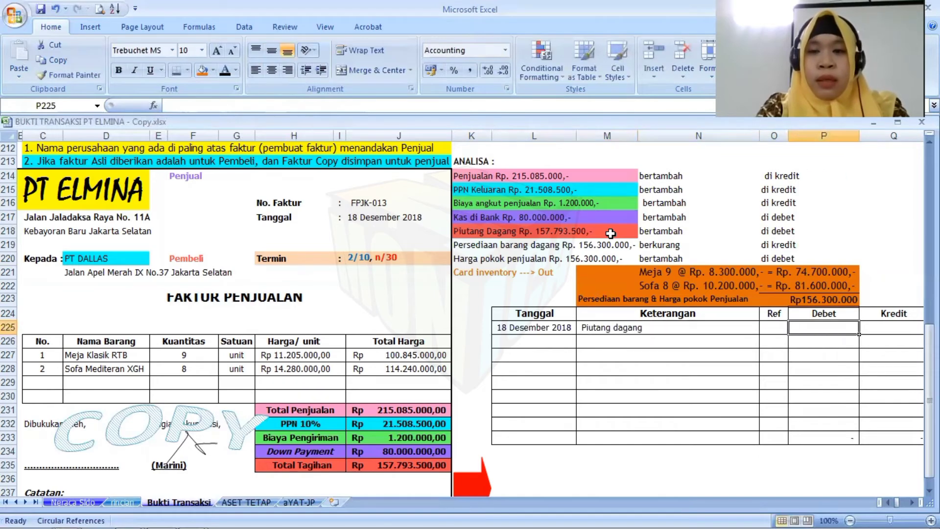
pyautogui.write('157')
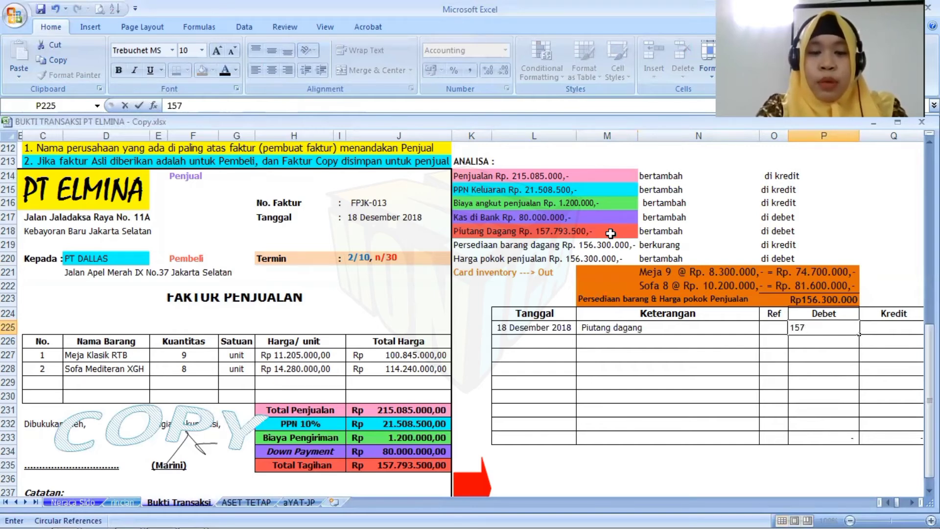
pyautogui.write('7')
pyautogui.write('93500')
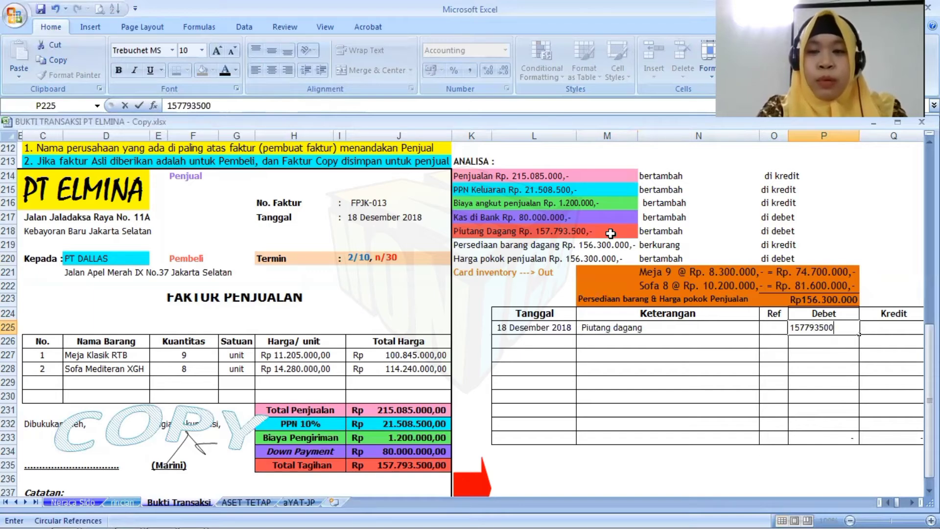
pyautogui.press('Return')
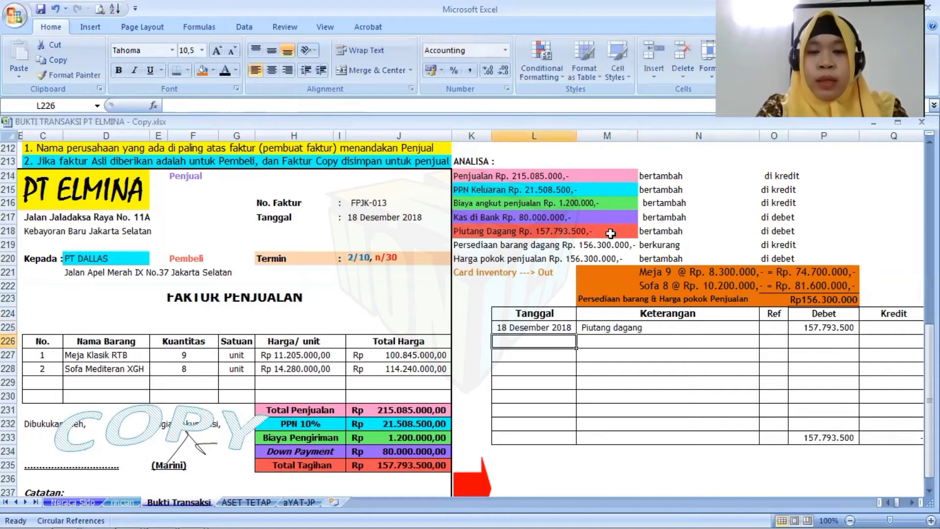
# Enter the account "Kas di Bank" in M226, the second Keterangan row of the journal table
pyautogui.press('Right')
pyautogui.write('Kas')
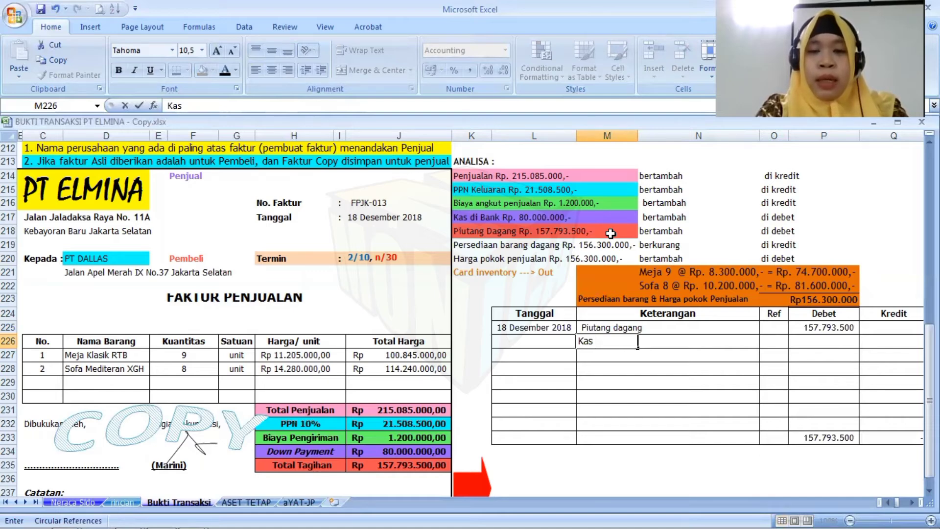
pyautogui.write(' di Bank')
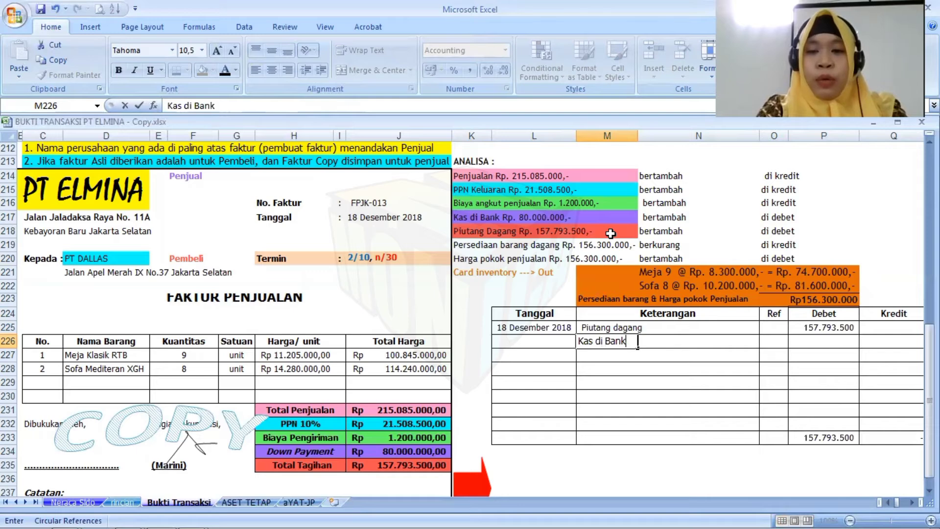
pyautogui.press('Tab')
# Set the font of the journal table cells M225:Q233 to Tahoma, size 10
pyautogui.click(598, 324)
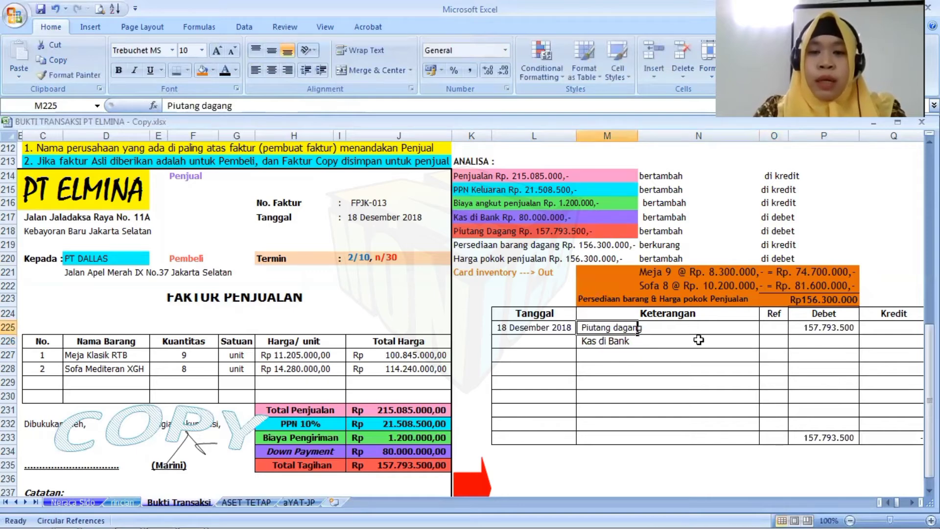
pyautogui.moveTo(608, 327)
pyautogui.mouseDown()
pyautogui.moveTo(827, 399)
pyautogui.moveTo(891, 438)
pyautogui.mouseUp()
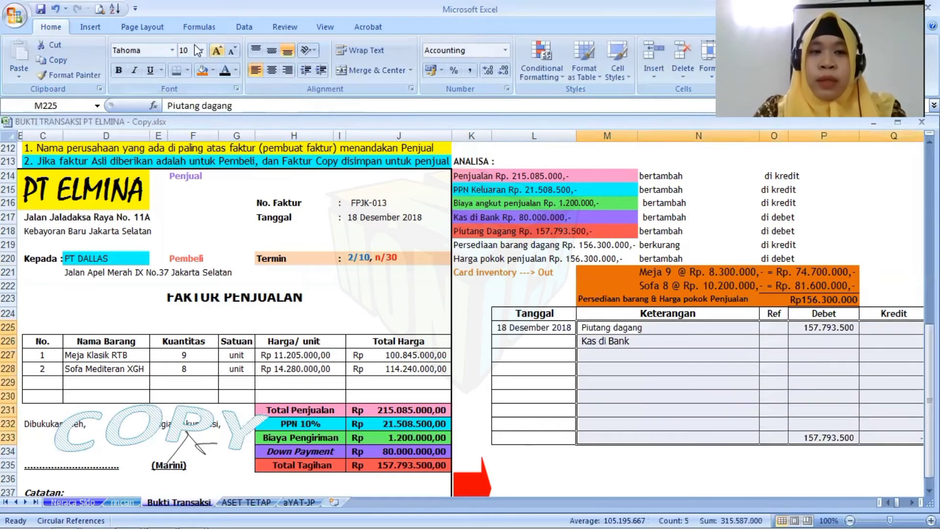
pyautogui.click(146, 49)
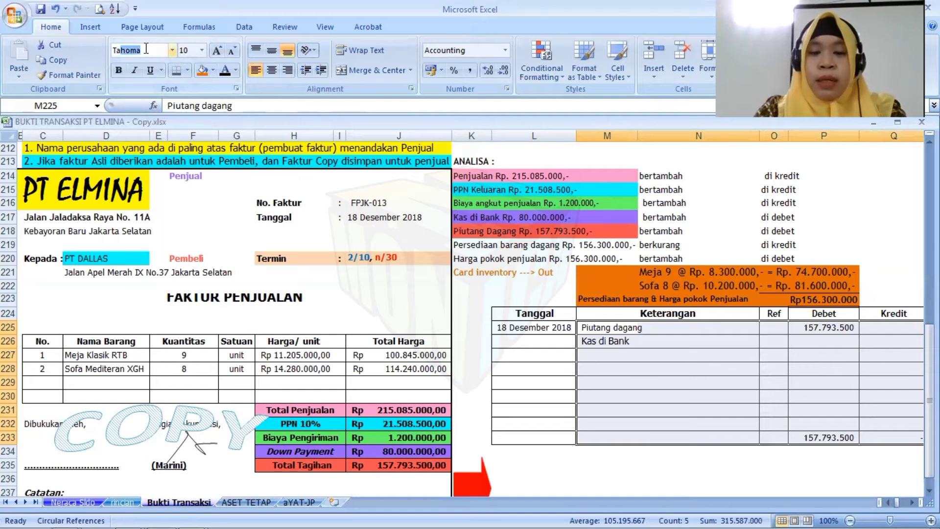
pyautogui.write('Tahoma')
pyautogui.press('Return')
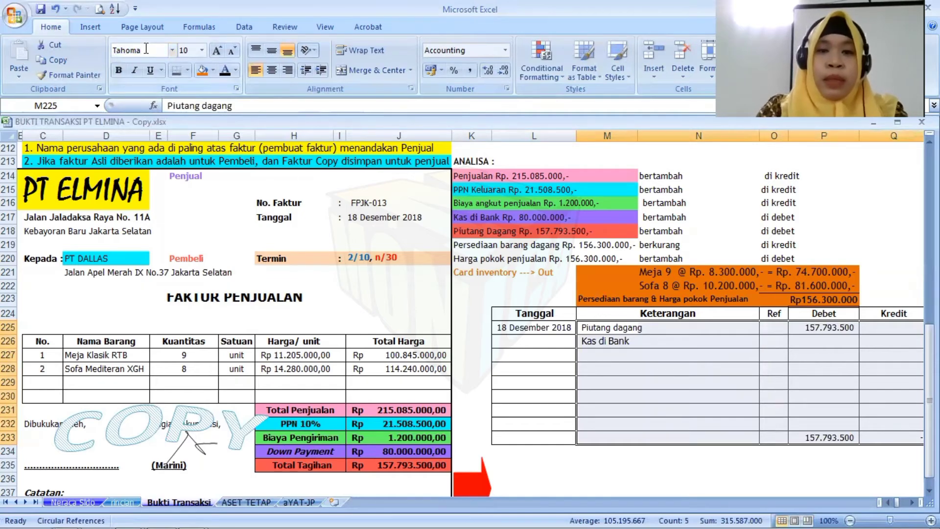
pyautogui.click(190, 50)
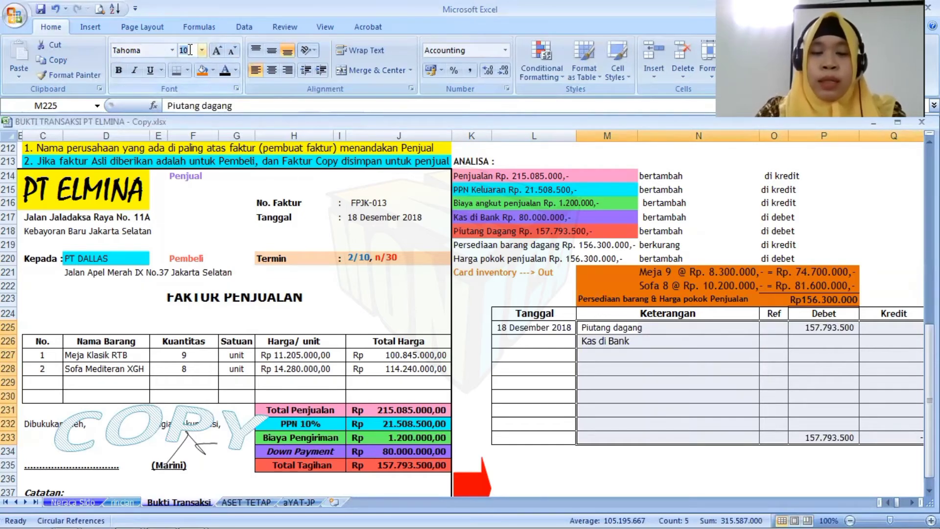
pyautogui.write('1')
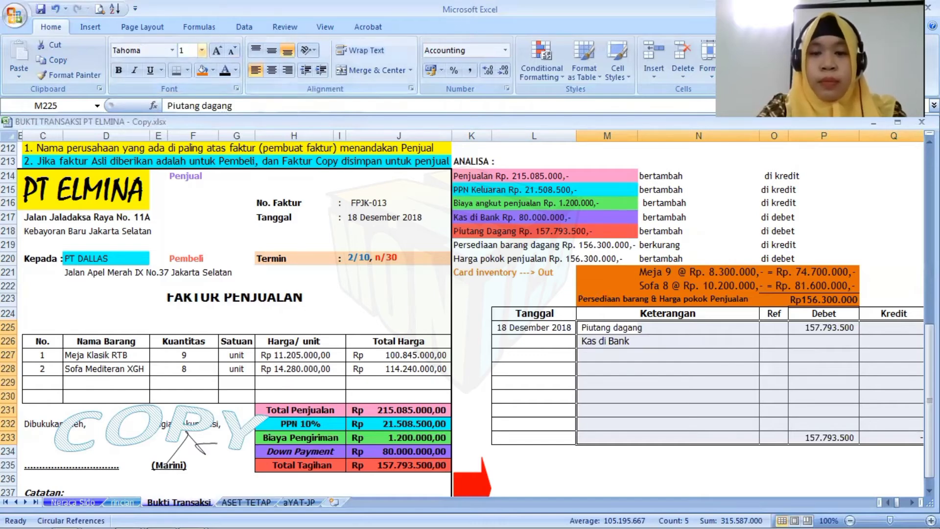
pyautogui.write('0')
pyautogui.press('Return')
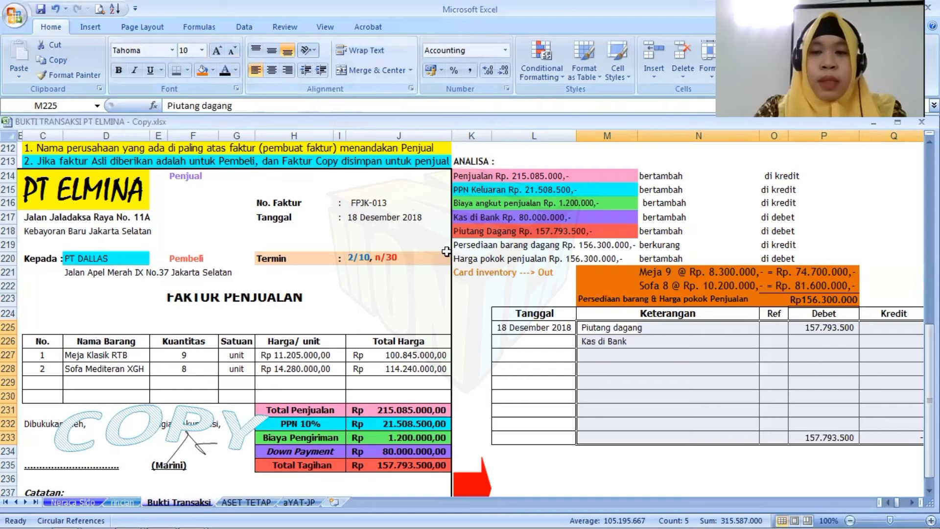
# Enter 80000000 as the Debet amount for Kas di Bank in P226
pyautogui.click(803, 341)
pyautogui.write('80000')
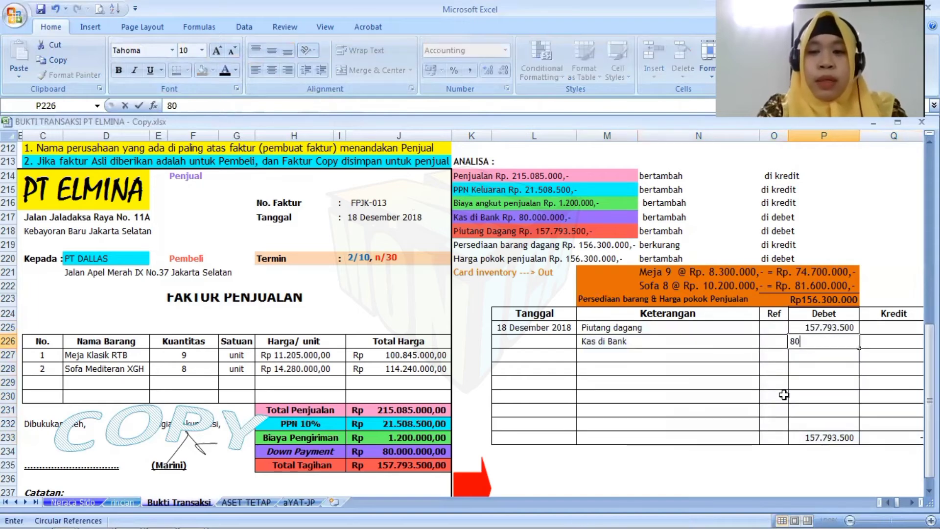
pyautogui.press('BackSpace')
pyautogui.press('BackSpace')
pyautogui.press('BackSpace')
pyautogui.press('BackSpace')
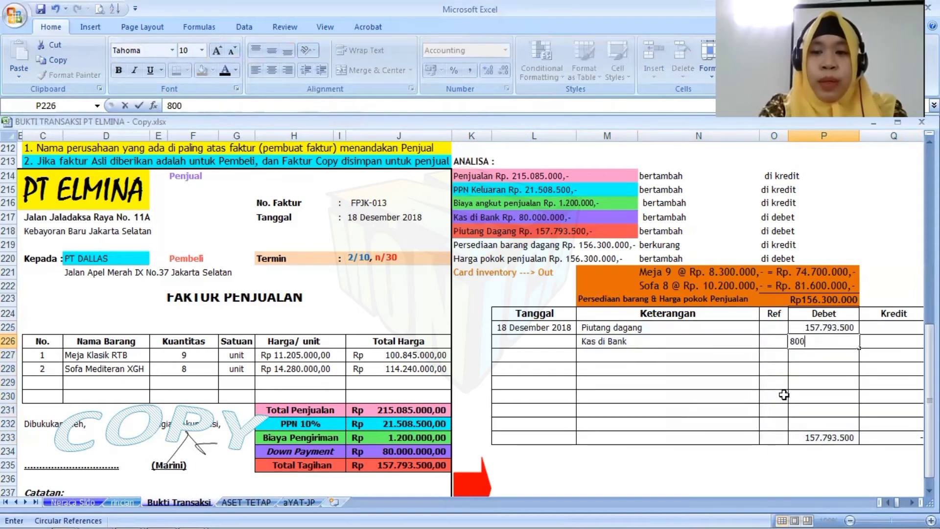
pyautogui.write('0.000.0')
pyautogui.write('00000')
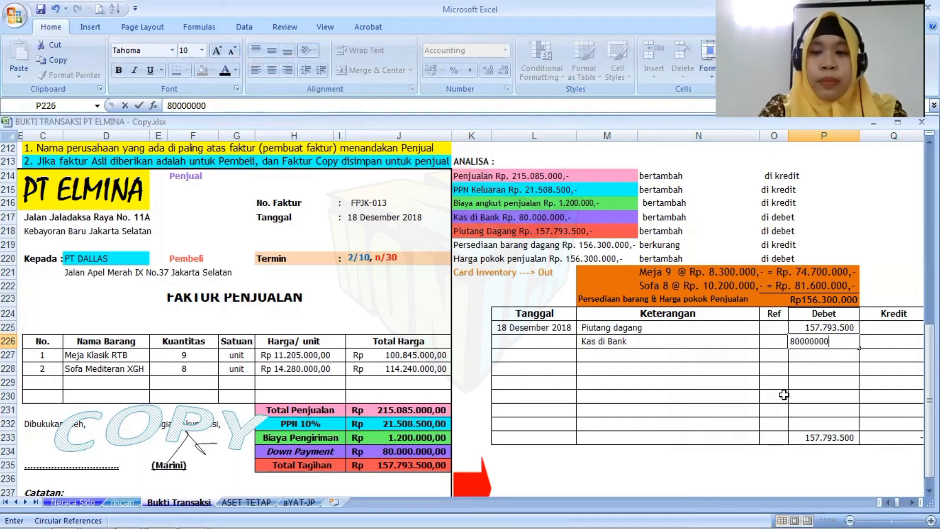
pyautogui.press('Return')
# Record Penjualan, indented in N227, with a Kredit amount of 215.085.000 in Q227
pyautogui.press('Left')
pyautogui.press('Left')
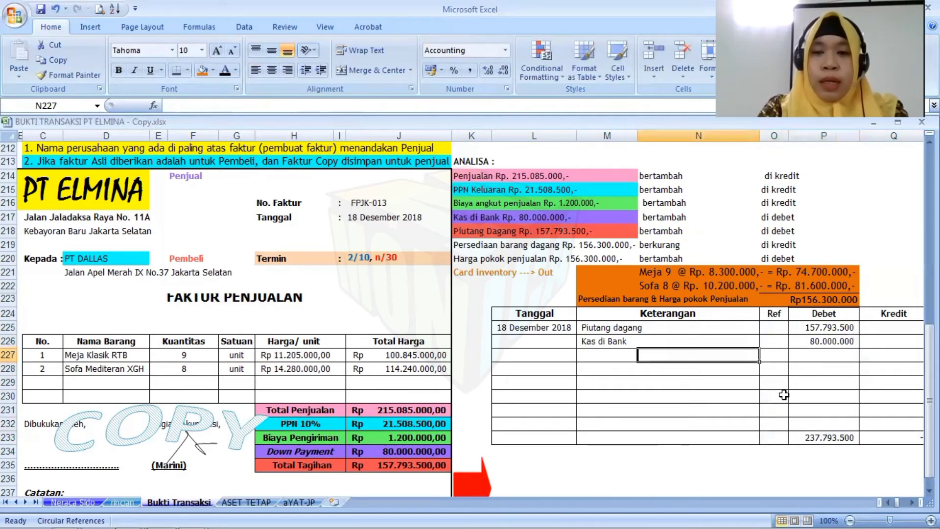
pyautogui.press('Left')
pyautogui.press('Right')
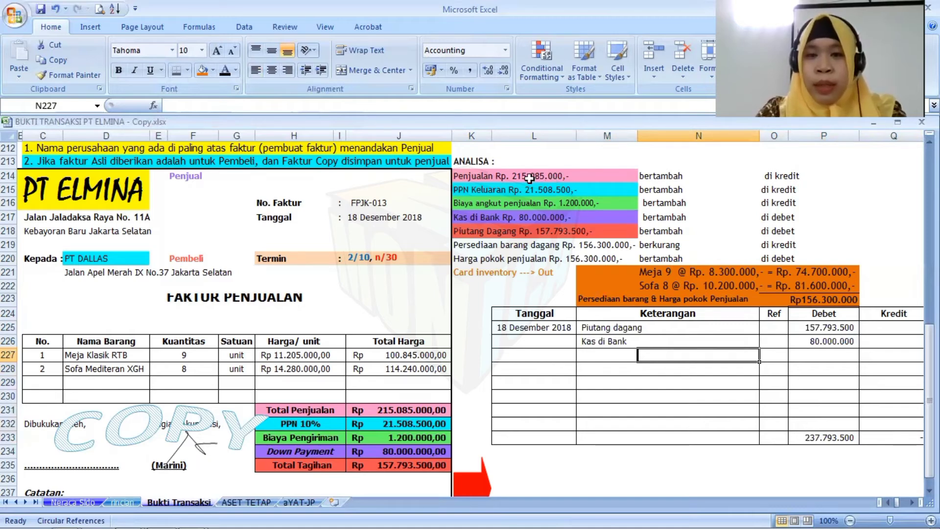
pyautogui.write('P')
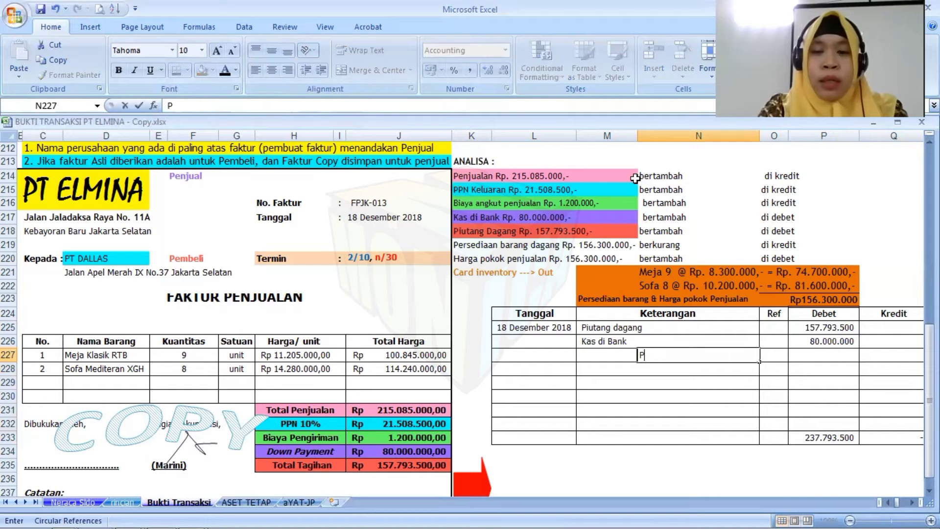
pyautogui.write('enjualan')
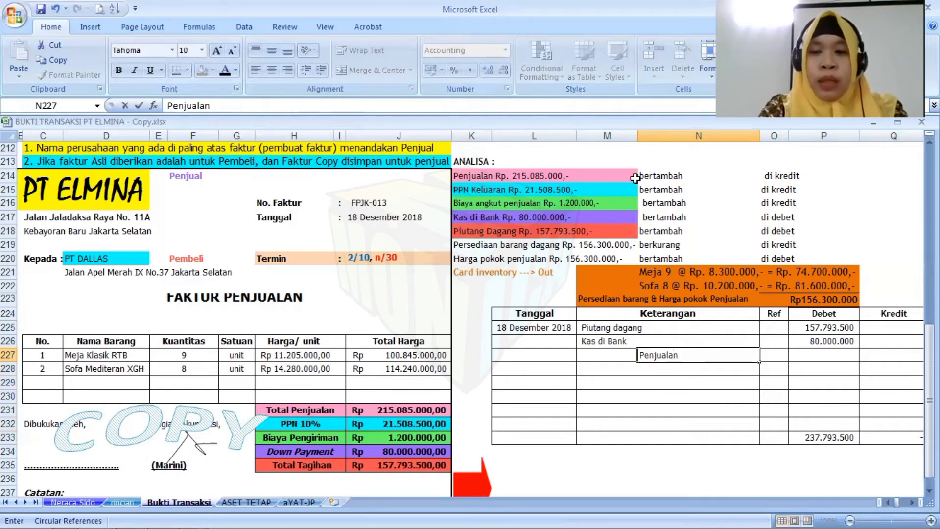
pyautogui.press('Tab')
pyautogui.press('Tab')
pyautogui.press('Tab')
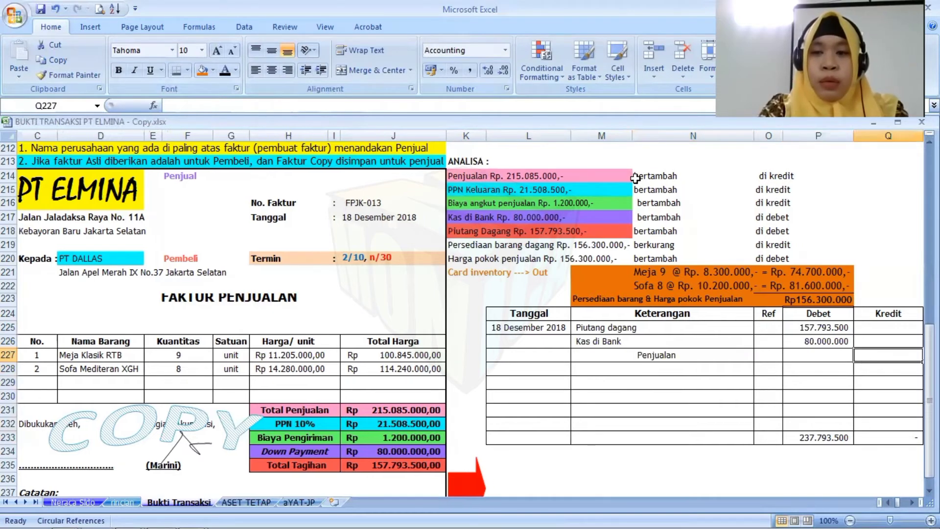
pyautogui.write('215')
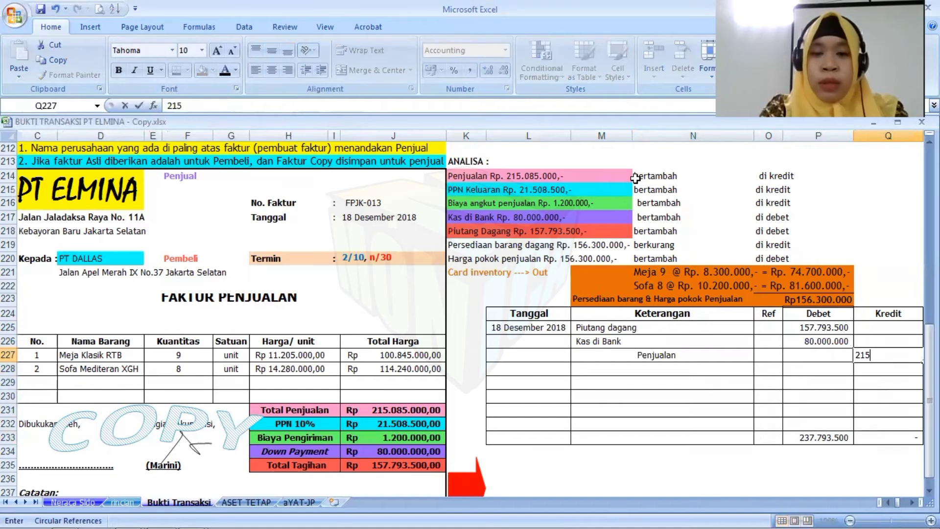
pyautogui.write('085')
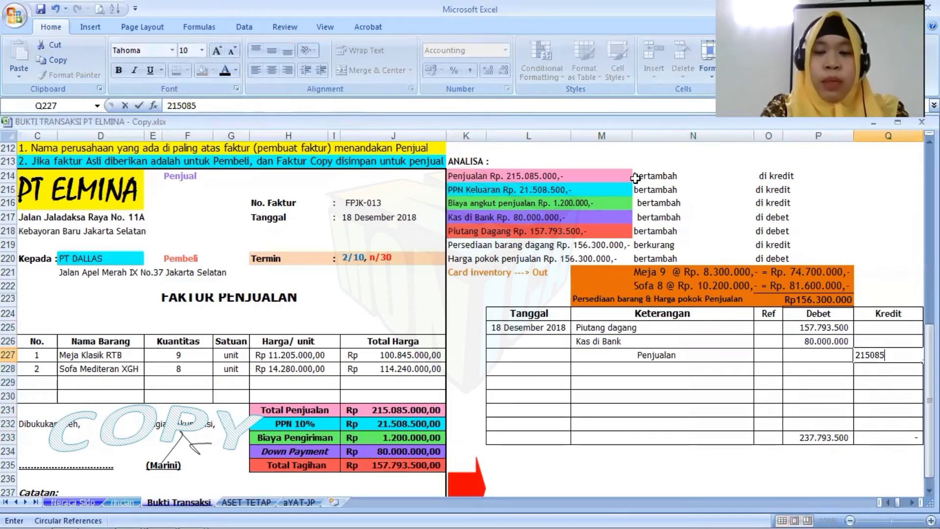
pyautogui.press('Return')
# Record PPN Keluaran in N228 with a Kredit amount of 21.508.500 in Q228
pyautogui.press('Right')
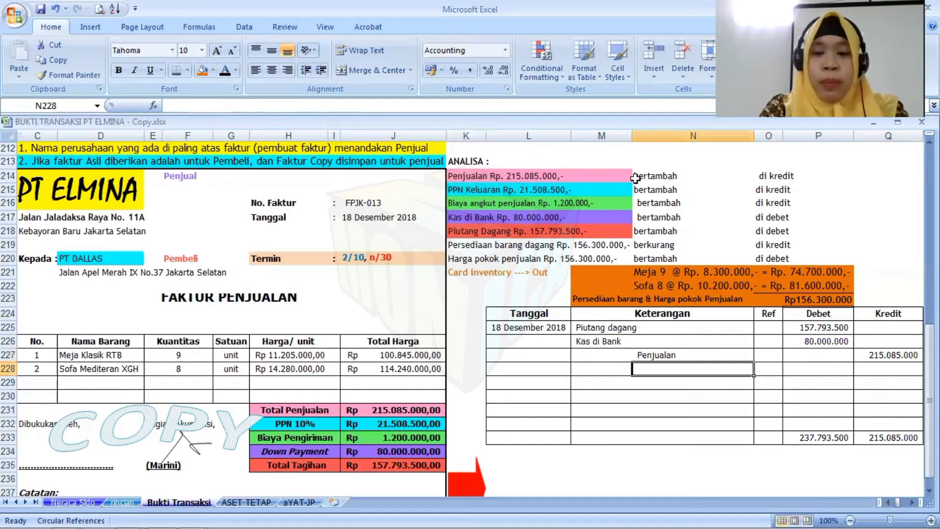
pyautogui.write('PPN Keluar')
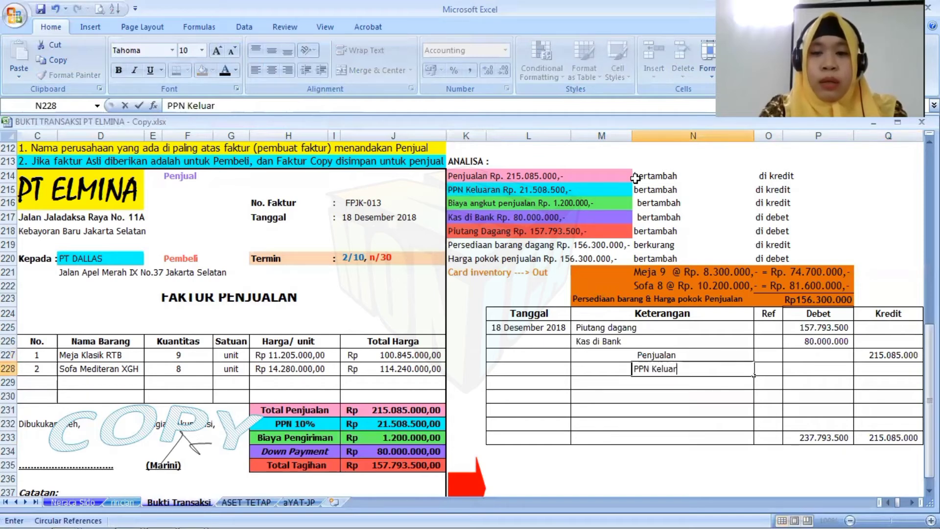
pyautogui.write('an')
pyautogui.press('Right')
pyautogui.press('Right')
pyautogui.press('Right')
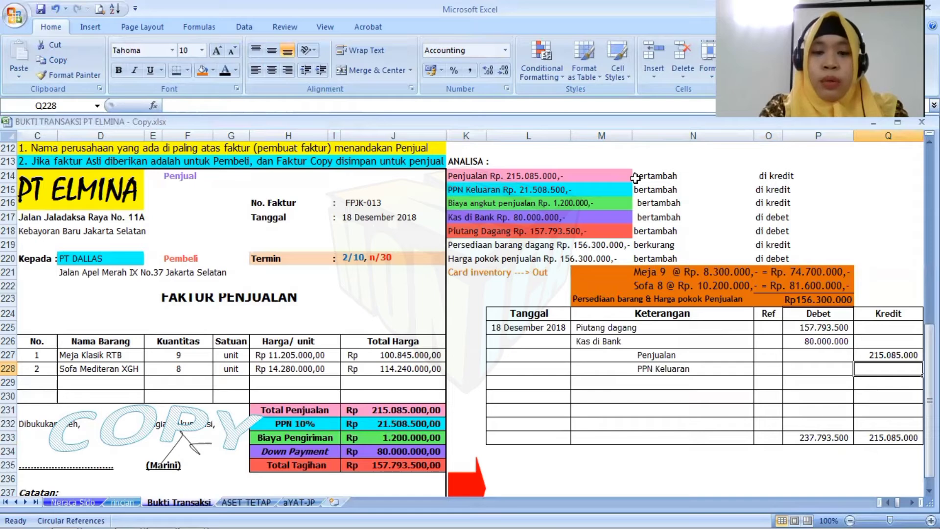
pyautogui.write('21.5')
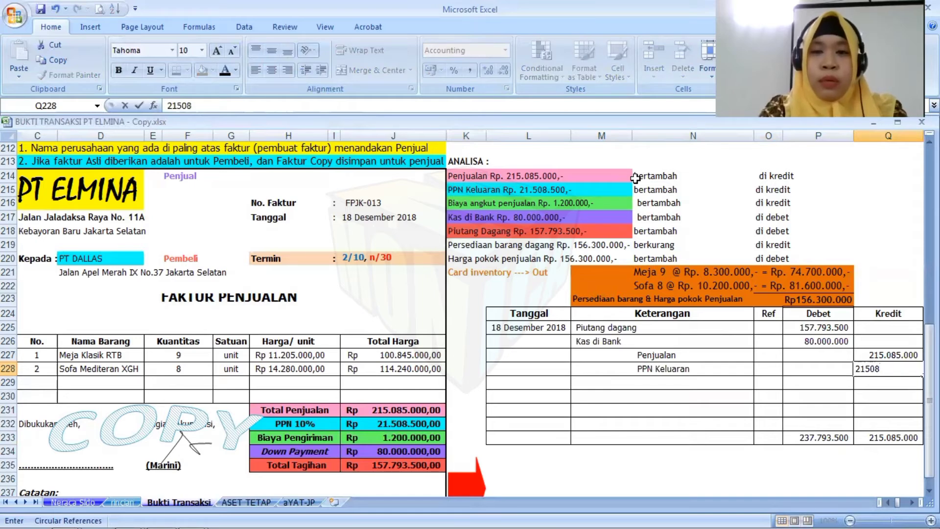
pyautogui.write('08.500')
pyautogui.press('Return')
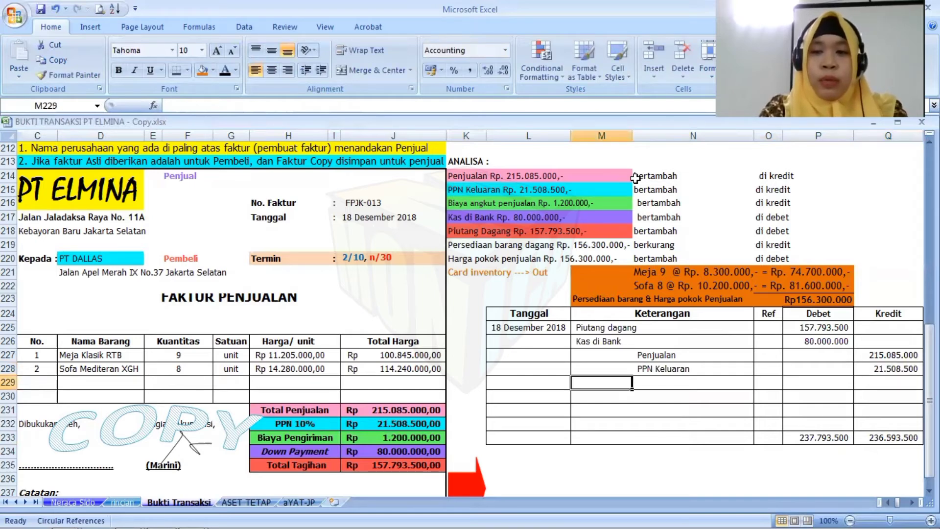
# Record Biaya angkut penjualan in N229 with a Kredit amount of 1.200.000 in Q229
pyautogui.press('Left')
pyautogui.press('Left')
pyautogui.press('Left')
pyautogui.write('Bi')
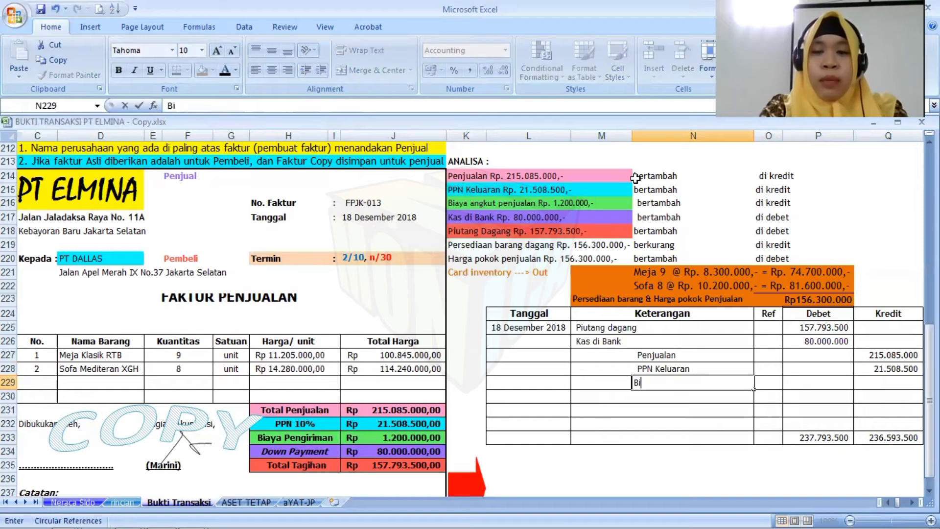
pyautogui.write('aya angkut ')
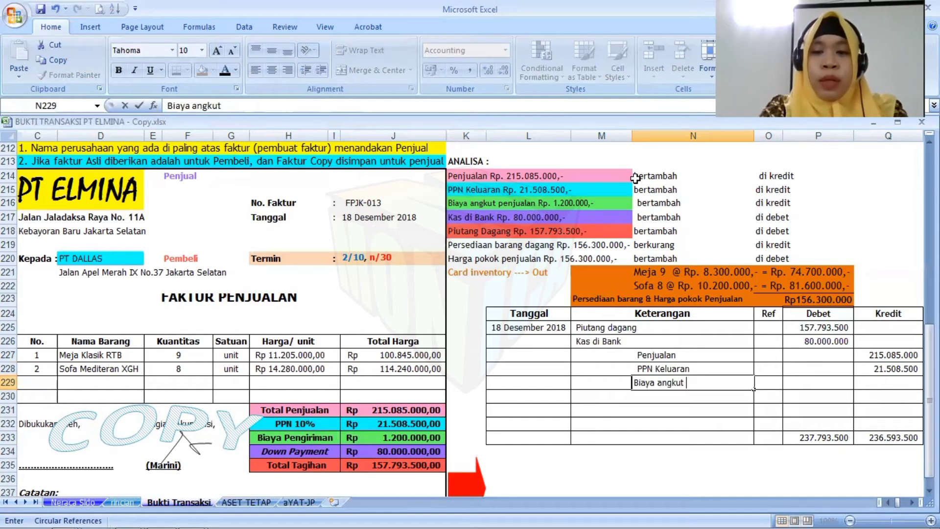
pyautogui.write('penjualan')
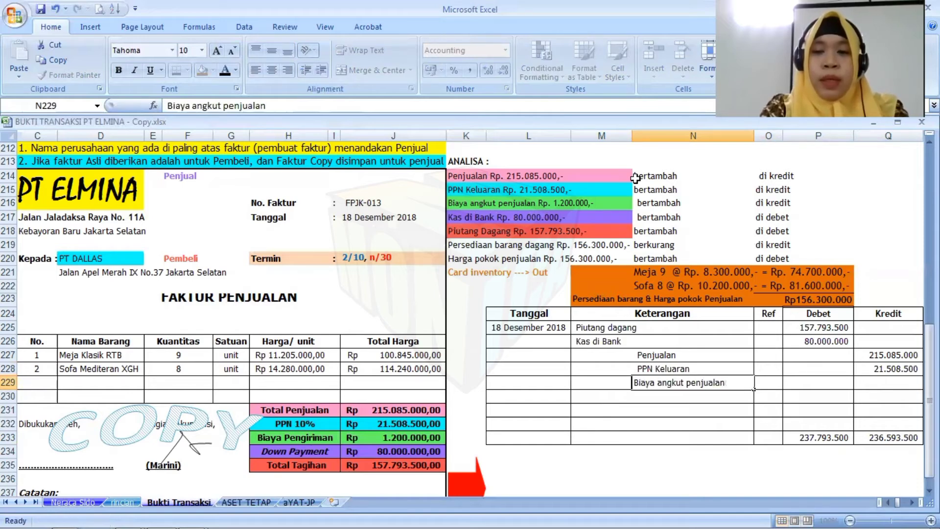
pyautogui.press('Right')
pyautogui.press('Right')
pyautogui.press('Right')
pyautogui.write('1.2')
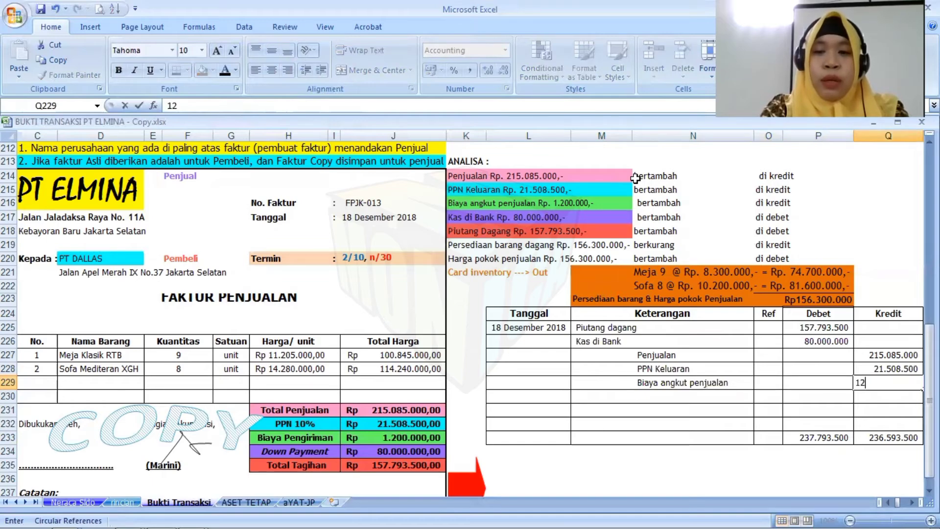
pyautogui.write('00.000')
pyautogui.press('Return')
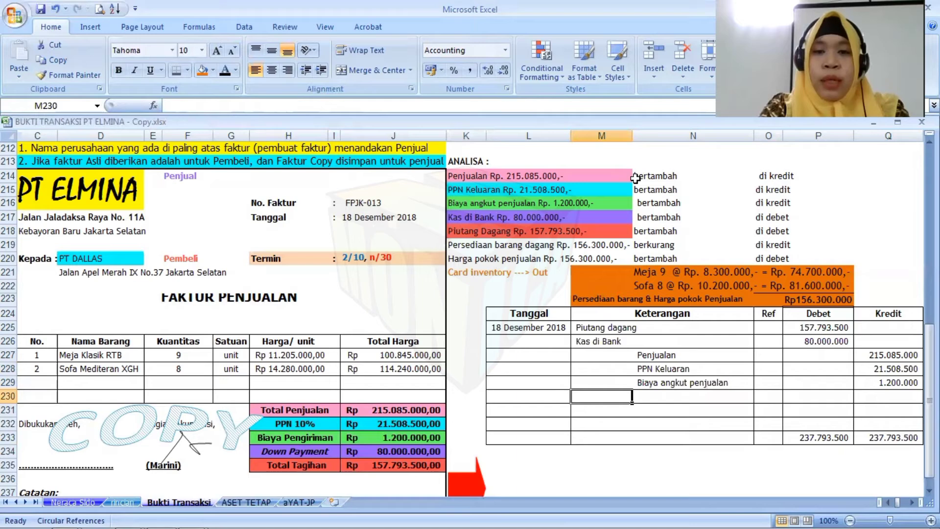
# Fill the Persediaan barang dagang and Harga pokok penjualan lines of the analysis, K219:M220, with light orange
pyautogui.press('Down')
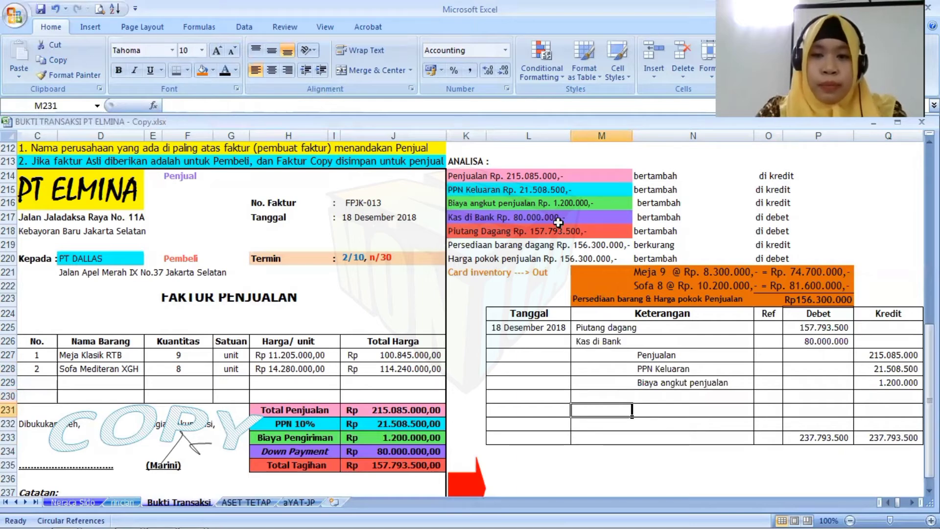
pyautogui.click(526, 245)
pyautogui.moveTo(463, 247); pyautogui.dragTo(602, 259)
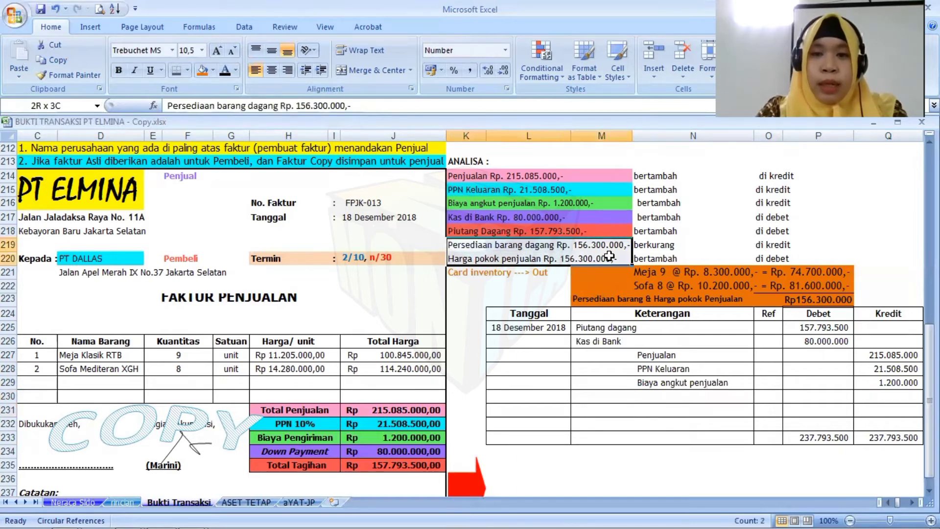
pyautogui.click(212, 71)
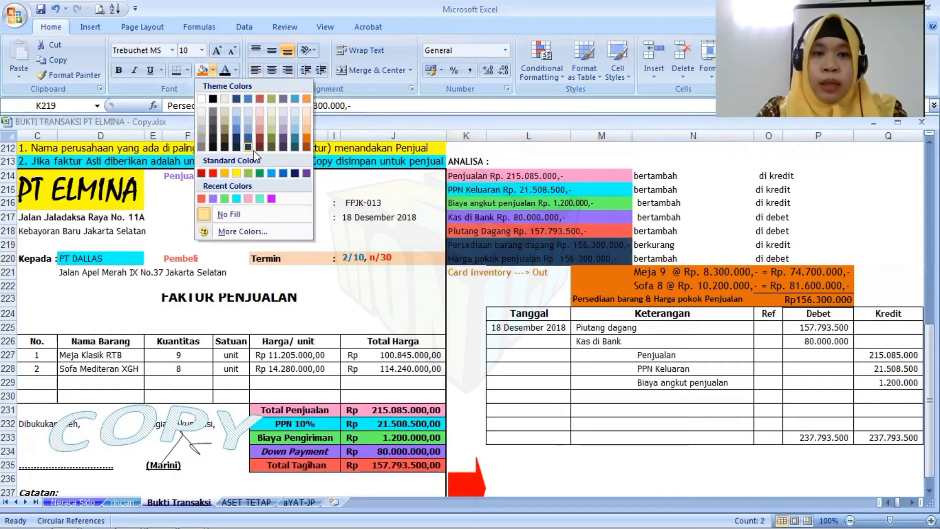
pyautogui.click(307, 131)
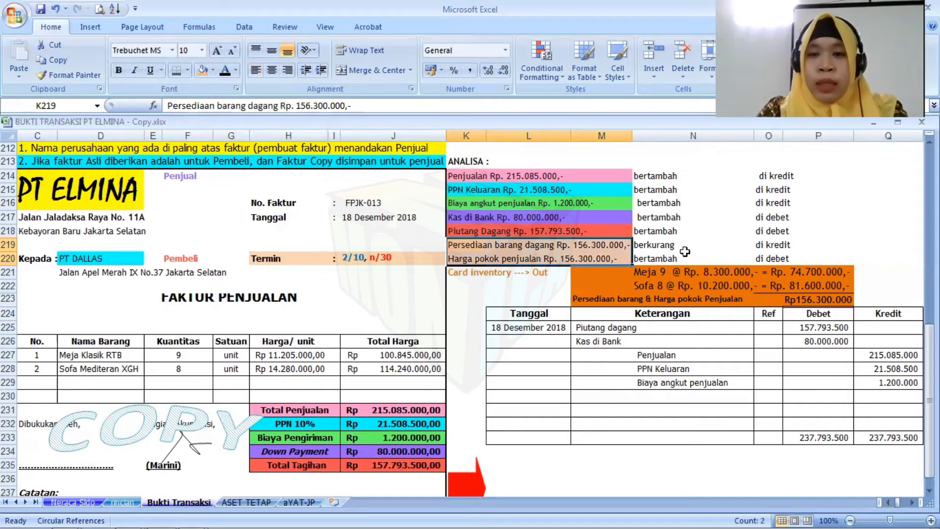
# Record Harga pokok penjualan in M231 with a Debet amount of 156.300.000 in P231
pyautogui.click(597, 410)
pyautogui.write('Hag')
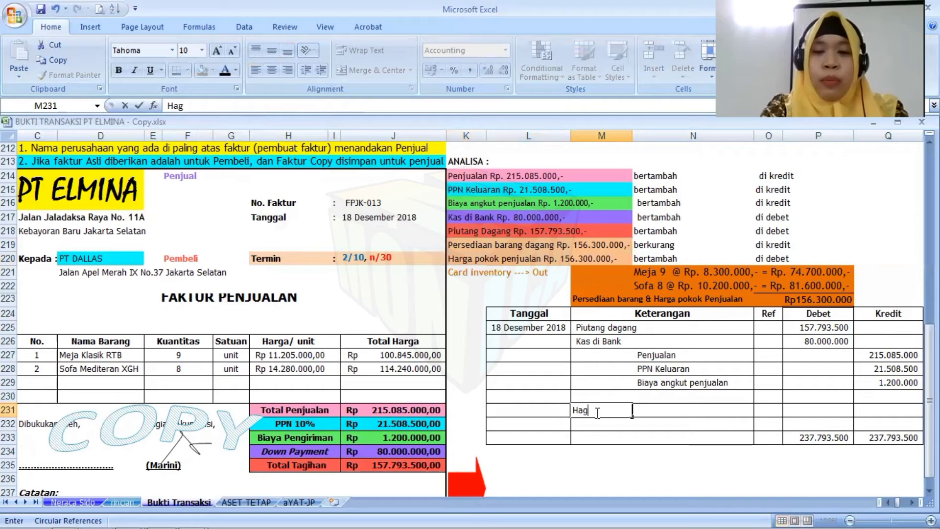
pyautogui.write('ga poko')
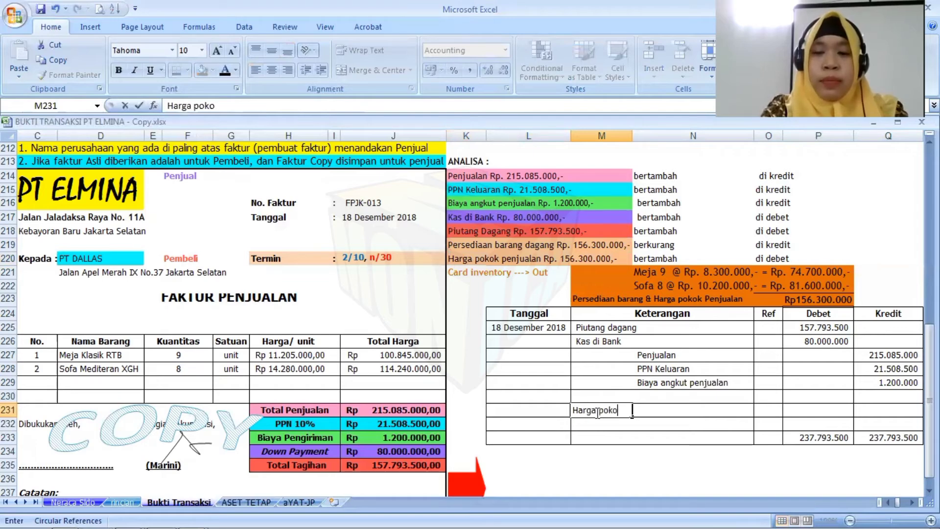
pyautogui.write('k penjualan')
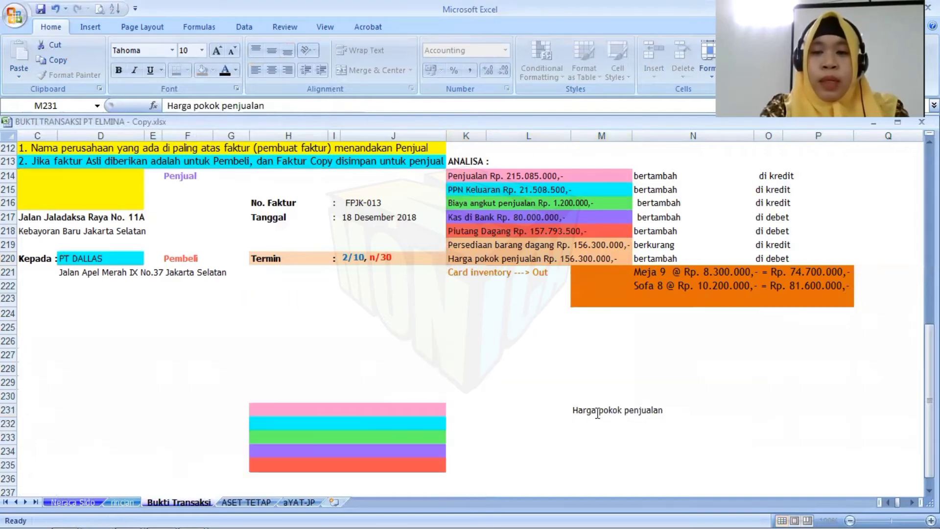
pyautogui.press('Tab')
pyautogui.press('Tab')
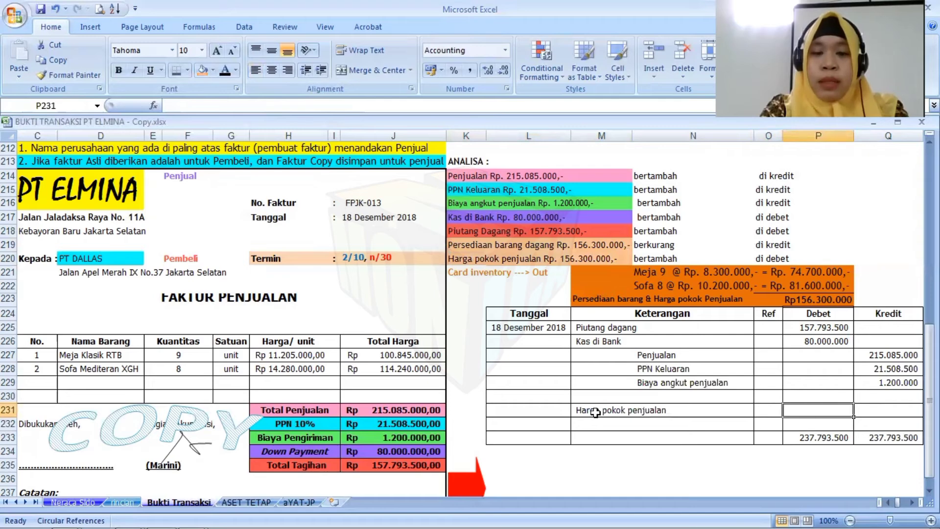
pyautogui.write('1')
pyautogui.write('56.300.000')
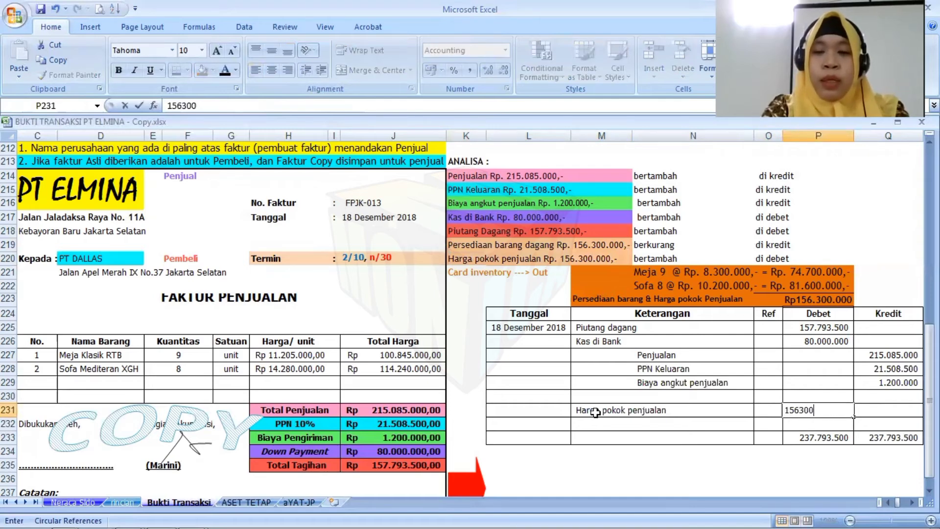
pyautogui.press('Return')
# Record Persediaan barang dagang, indented in N232, with a Kredit amount of 156.300.000 in Q232
pyautogui.press('Tab')
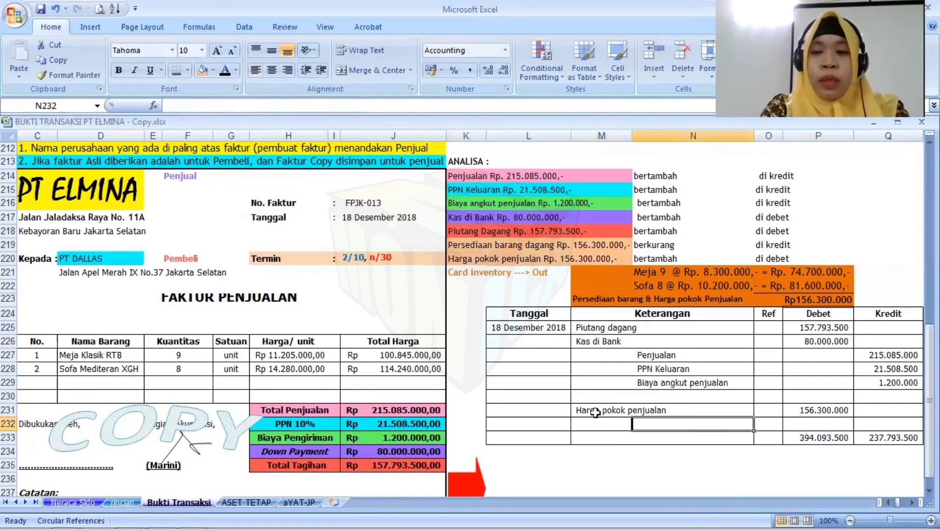
pyautogui.write('P')
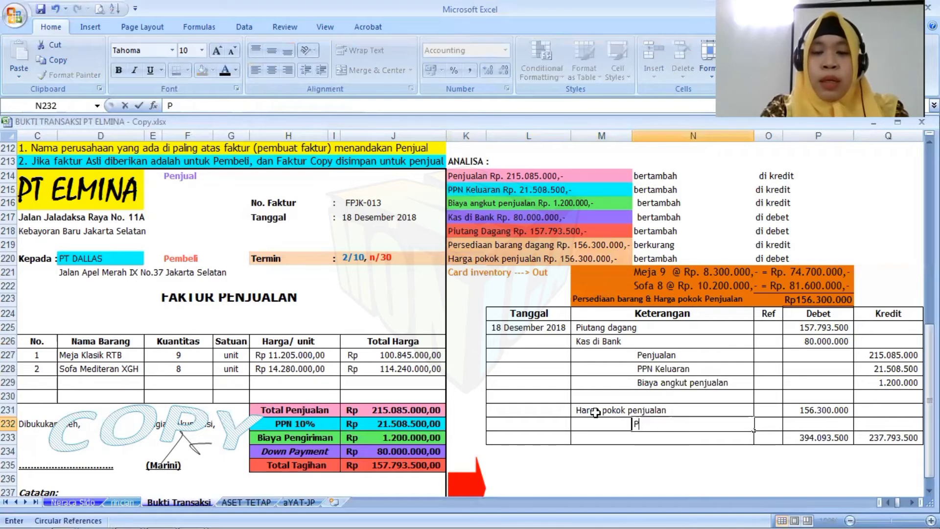
pyautogui.write('ersedia')
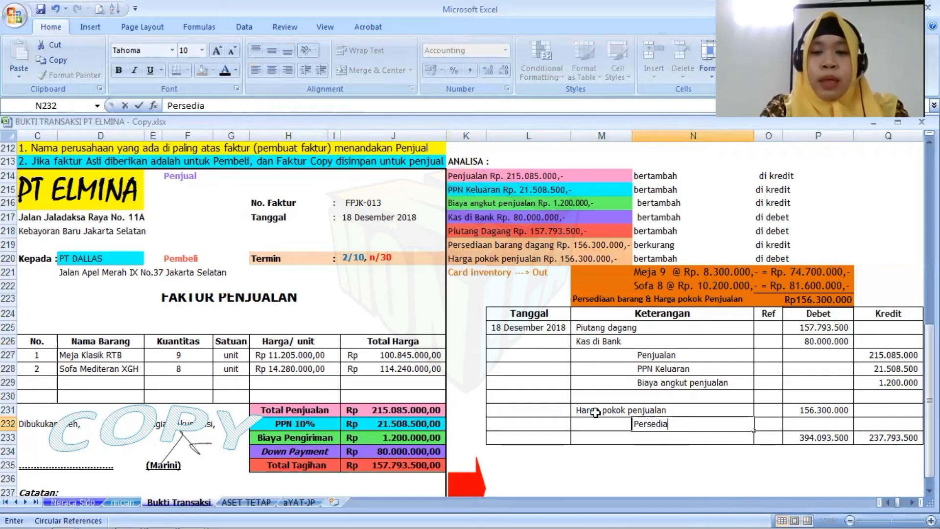
pyautogui.write('an barang dagang')
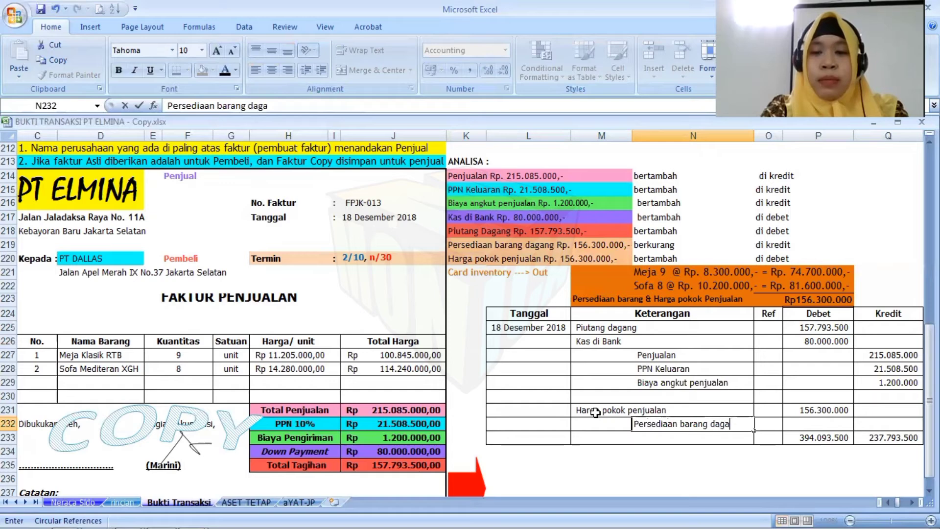
pyautogui.press('Tab')
pyautogui.press('Tab')
pyautogui.press('Tab')
pyautogui.write('1')
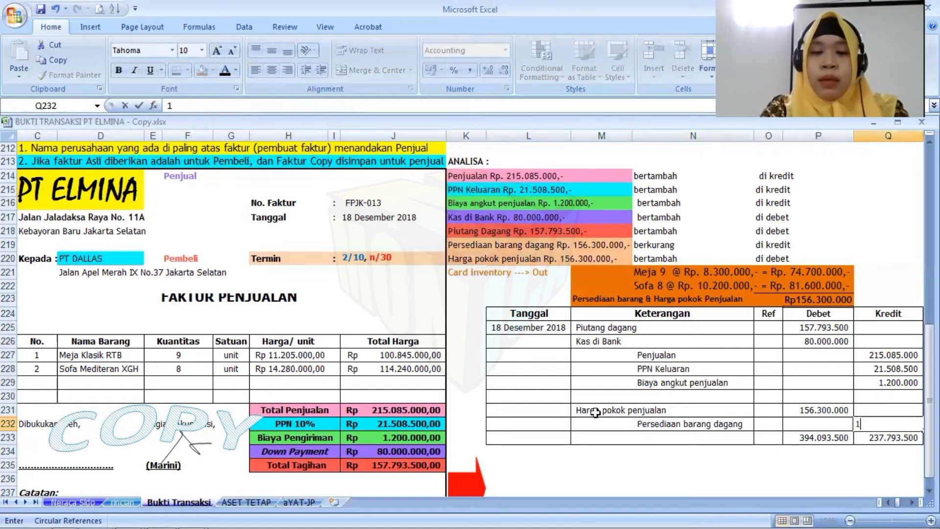
pyautogui.write('56.300.000')
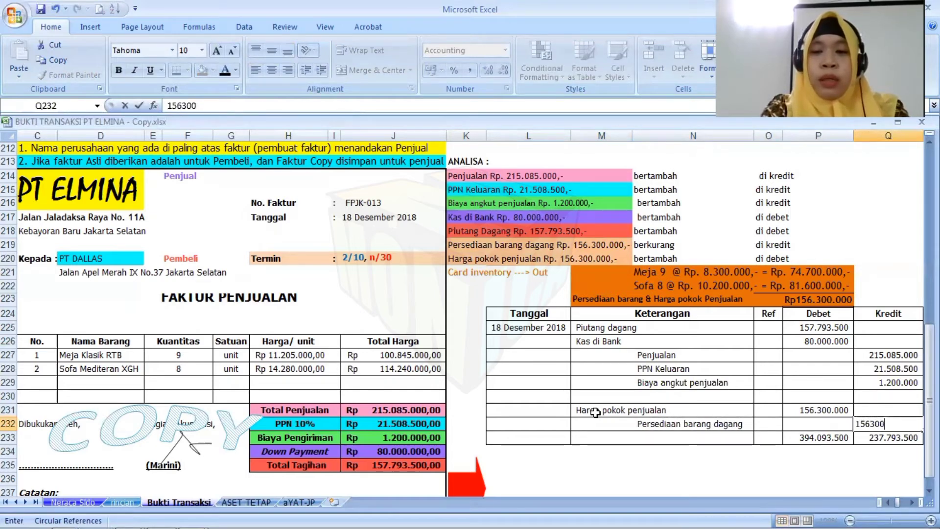
pyautogui.press('Return')
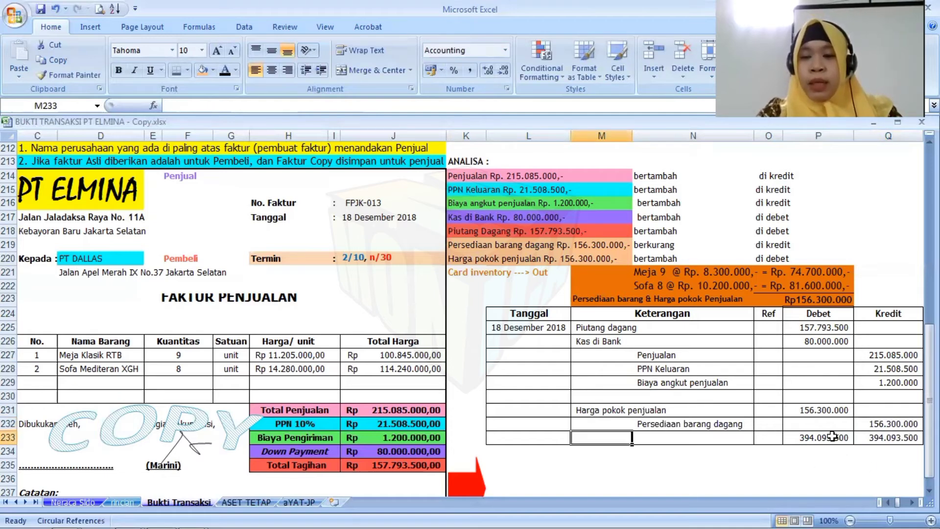
# Shade the Debet and Kredit totals in P233:Q233 grey
pyautogui.moveTo(832, 436); pyautogui.dragTo(886, 437)
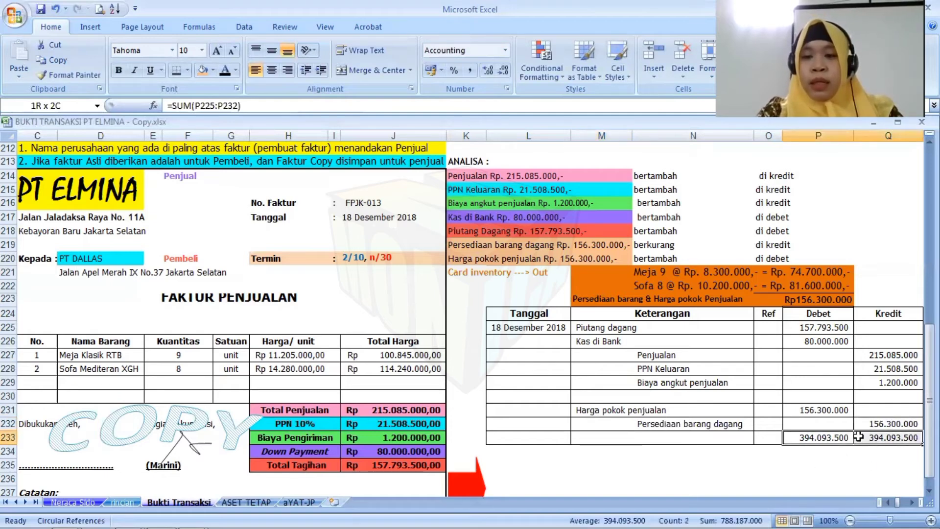
pyautogui.click(213, 70)
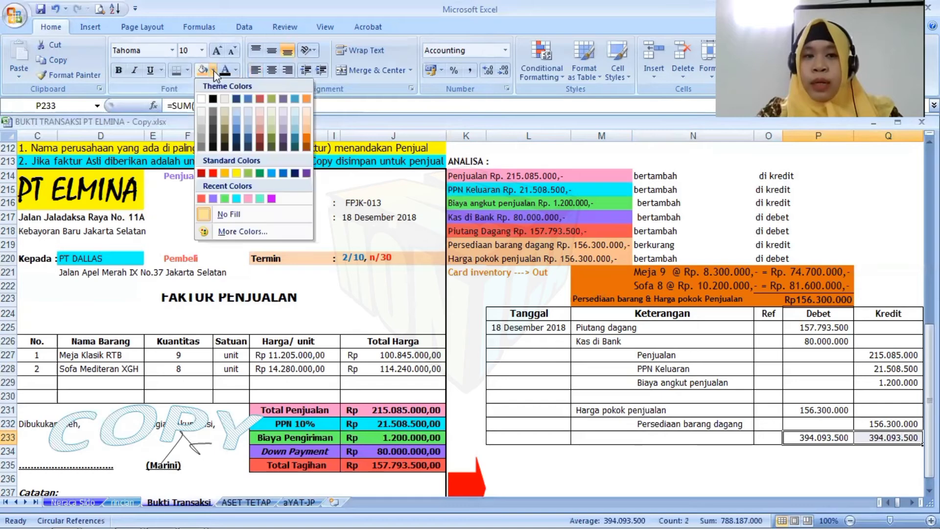
pyautogui.click(205, 131)
pyautogui.click(618, 464)
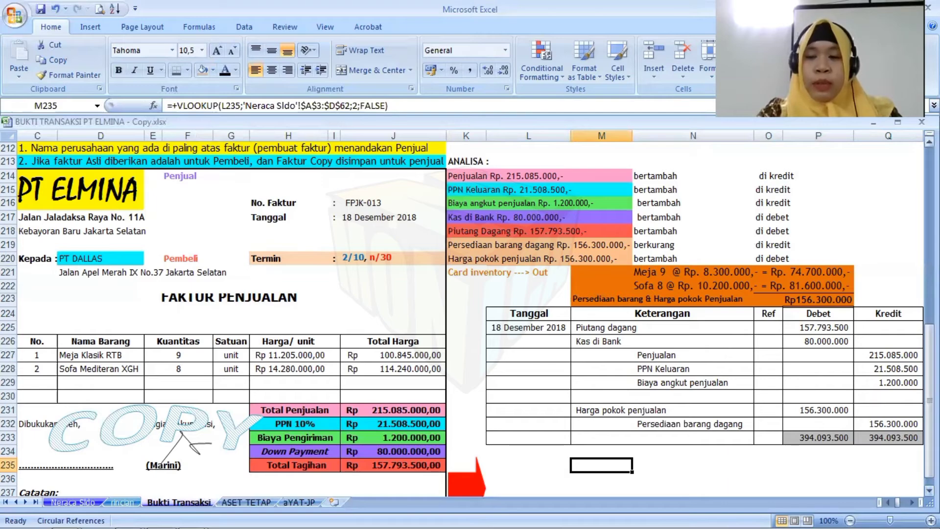
# Reveal the hidden Accounts Receivable and Cash In Bank rows, 234 and 235 below the journal, by setting their font colour to black
pyautogui.scroll(-1, 467, 318)
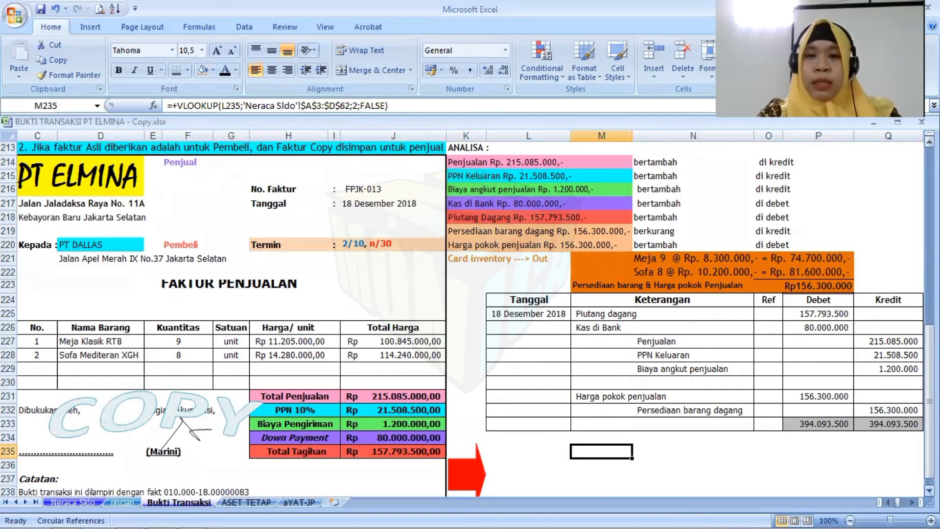
pyautogui.scroll(-6, 467, 318)
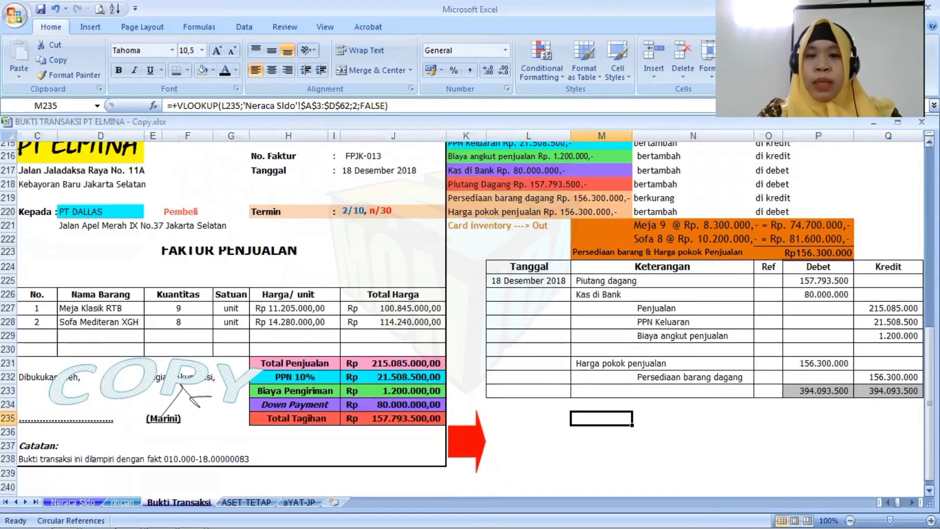
pyautogui.scroll(-5, 467, 318)
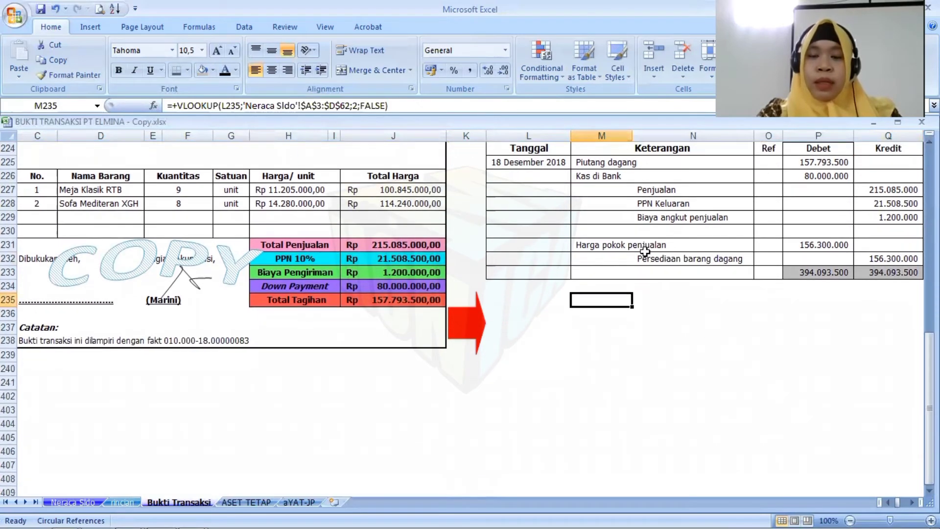
pyautogui.moveTo(496, 287); pyautogui.dragTo(872, 283)
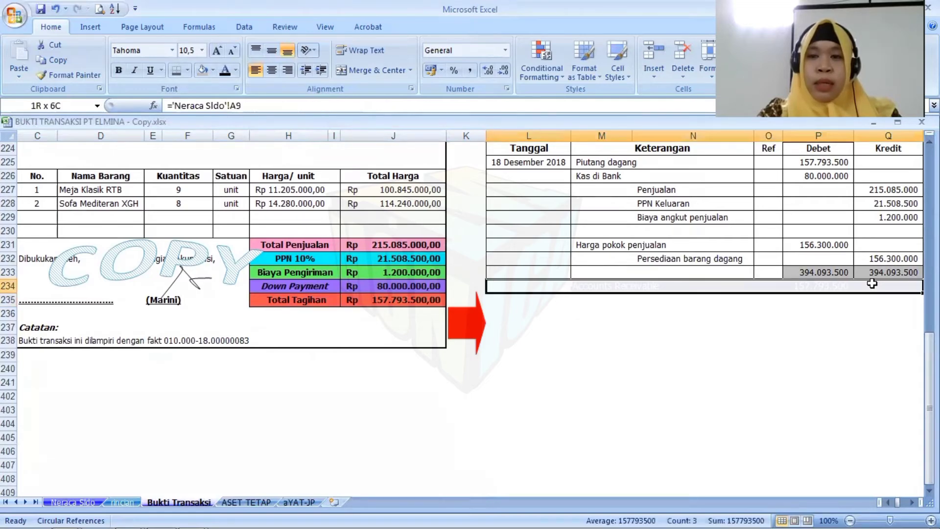
pyautogui.click(225, 71)
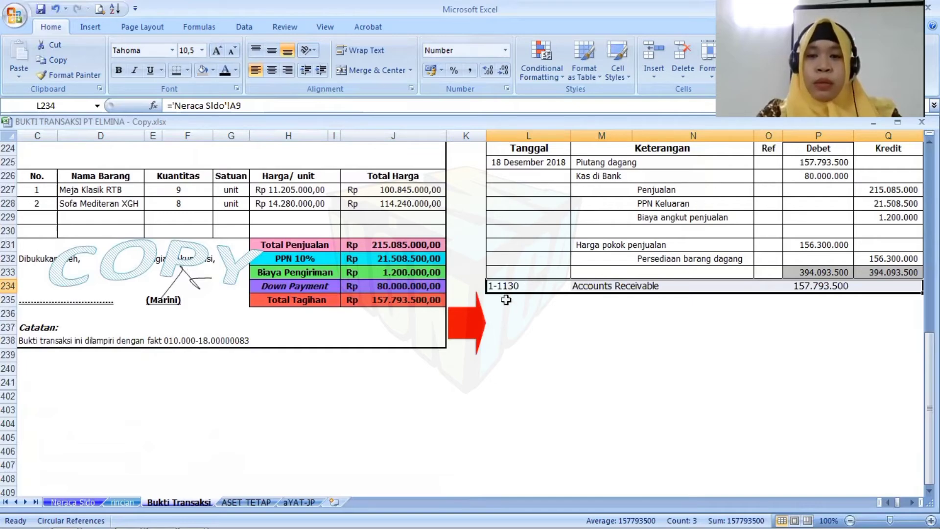
pyautogui.moveTo(490, 299); pyautogui.dragTo(791, 300)
pyautogui.click(225, 70)
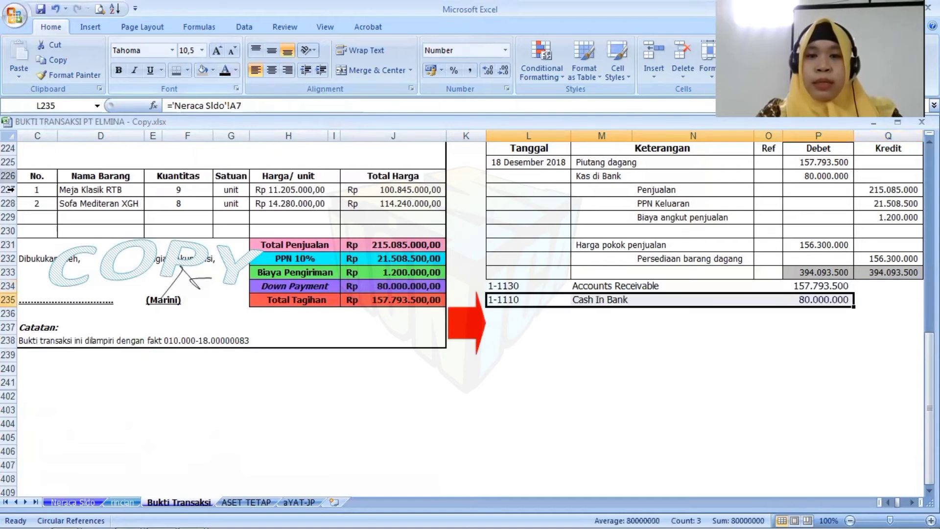
# Set the font colour of the Sales, VAT - Out and Freight Collected entries in L236:Q238 to black, one row at a time
pyautogui.moveTo(488, 313); pyautogui.dragTo(916, 313)
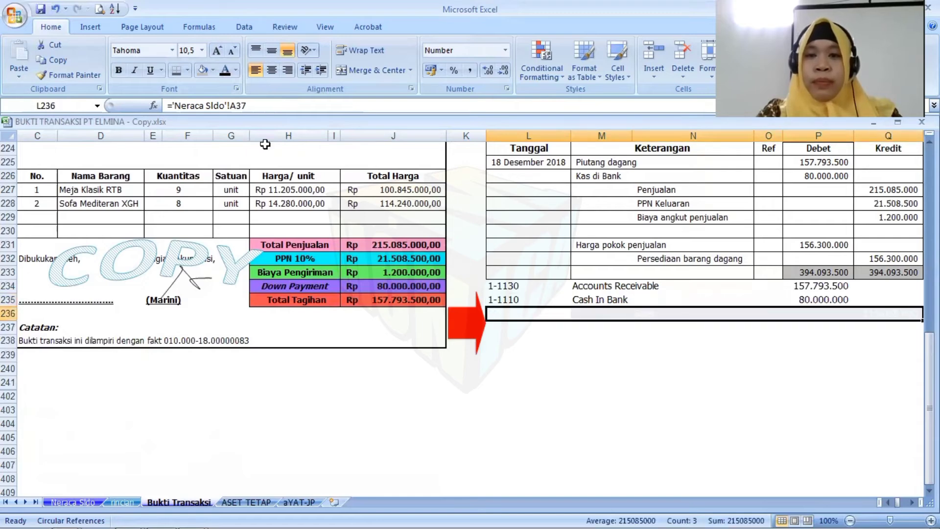
pyautogui.click(225, 70)
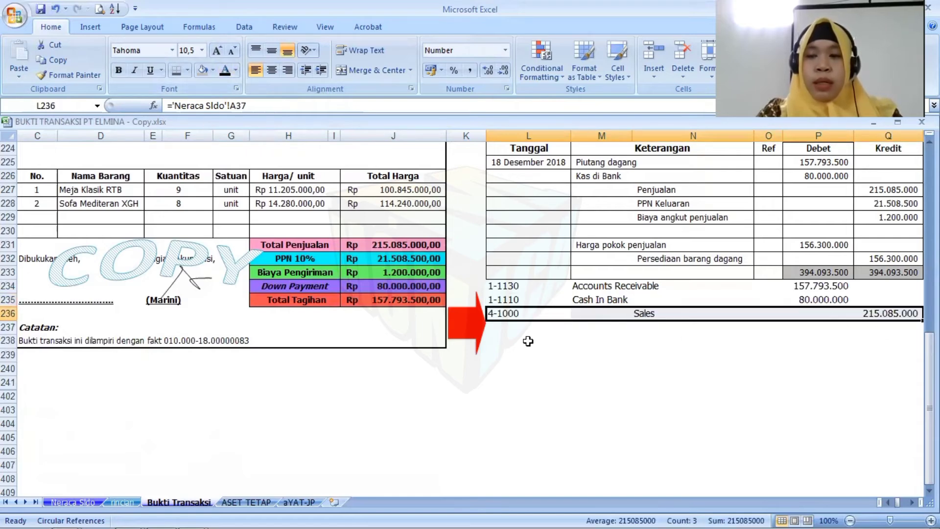
pyautogui.moveTo(498, 327); pyautogui.dragTo(897, 328)
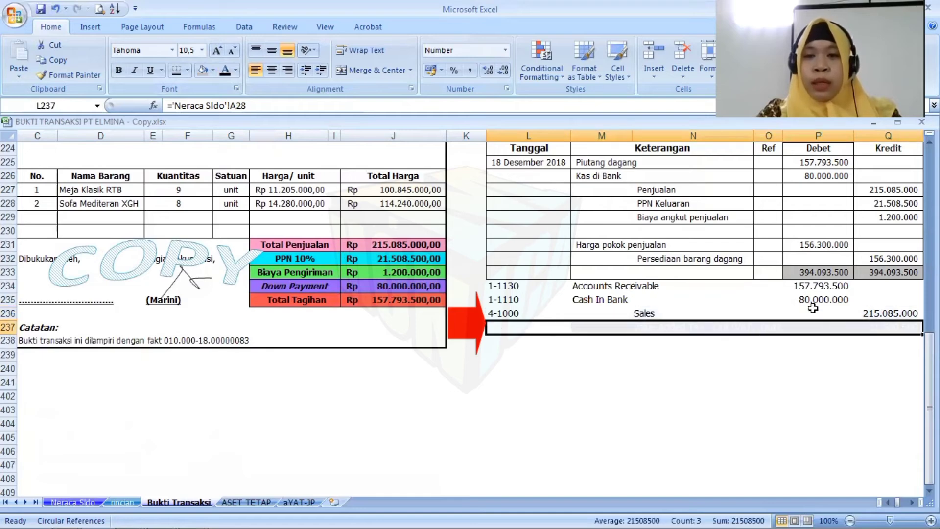
pyautogui.click(226, 71)
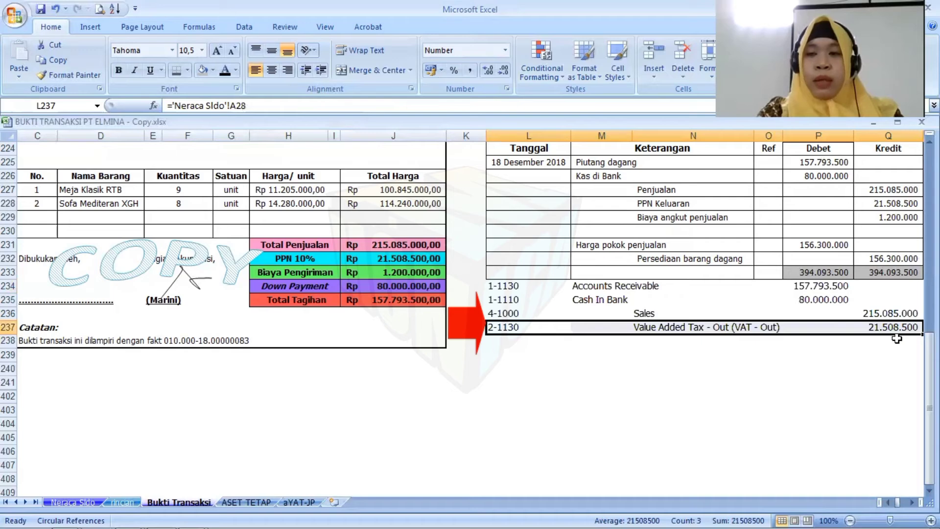
pyautogui.moveTo(509, 342); pyautogui.dragTo(887, 343)
pyautogui.click(225, 70)
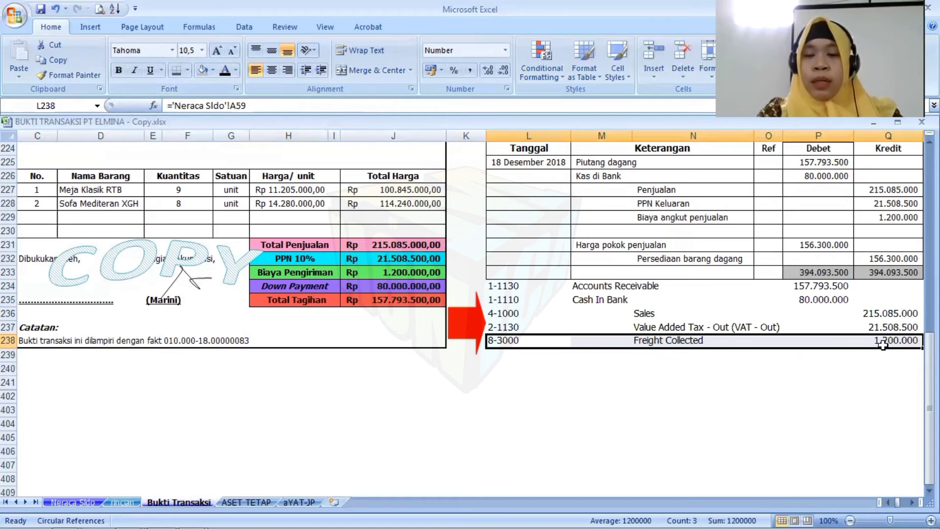
# Set the font colour of the Cost of Good Sold and Merchandise Inventory entries in L239:Q240 to black
pyautogui.click(527, 359)
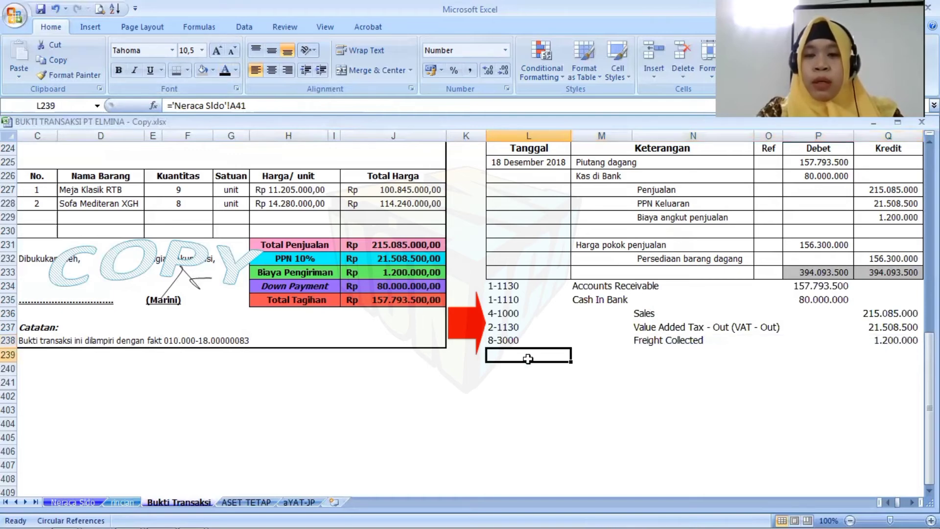
pyautogui.keyDown('shift'); pyautogui.click(868, 357); pyautogui.keyUp('shift')
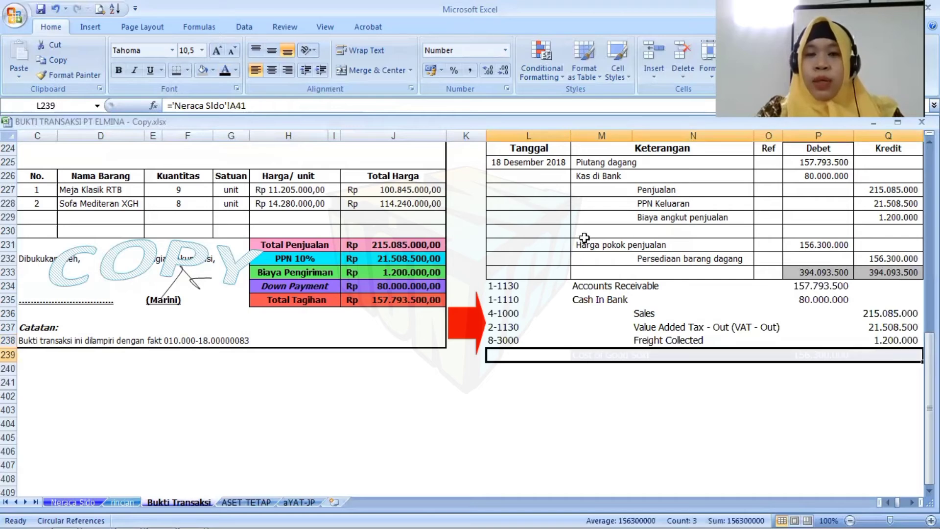
pyautogui.click(225, 71)
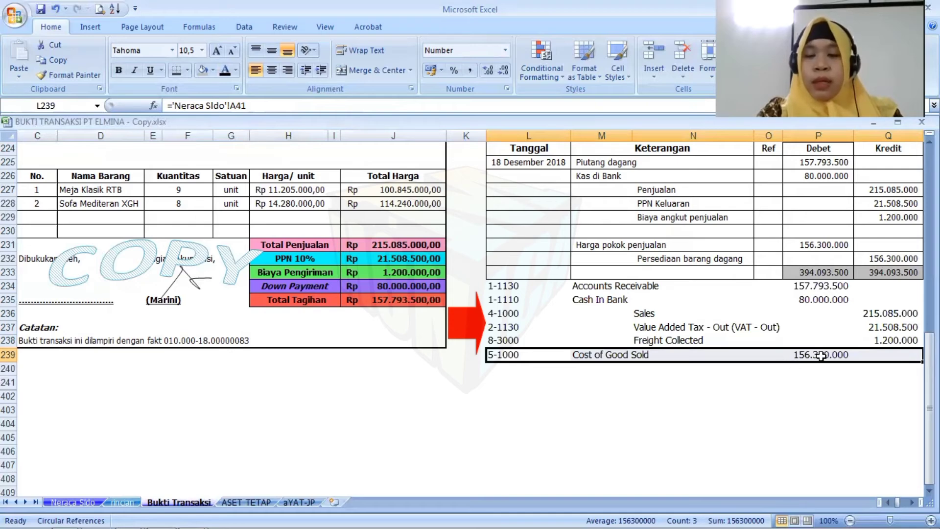
pyautogui.moveTo(494, 371); pyautogui.dragTo(876, 368)
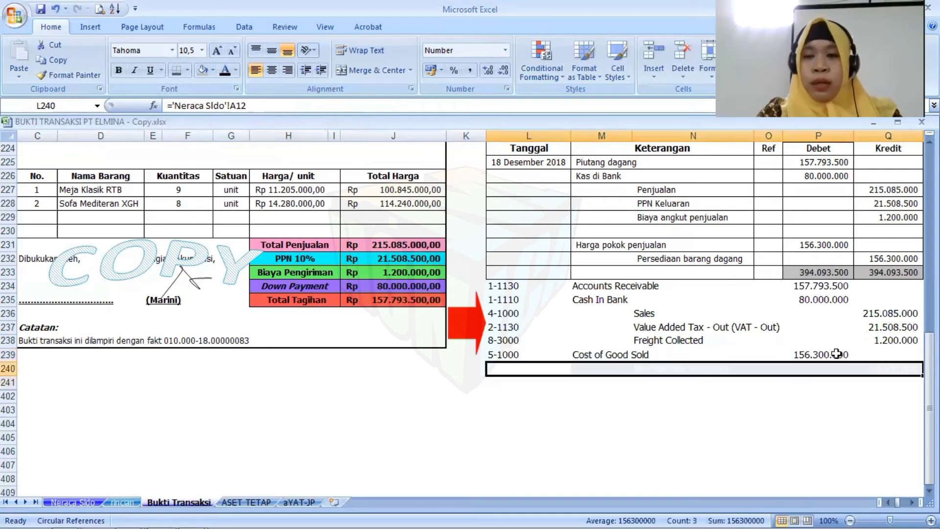
pyautogui.click(225, 71)
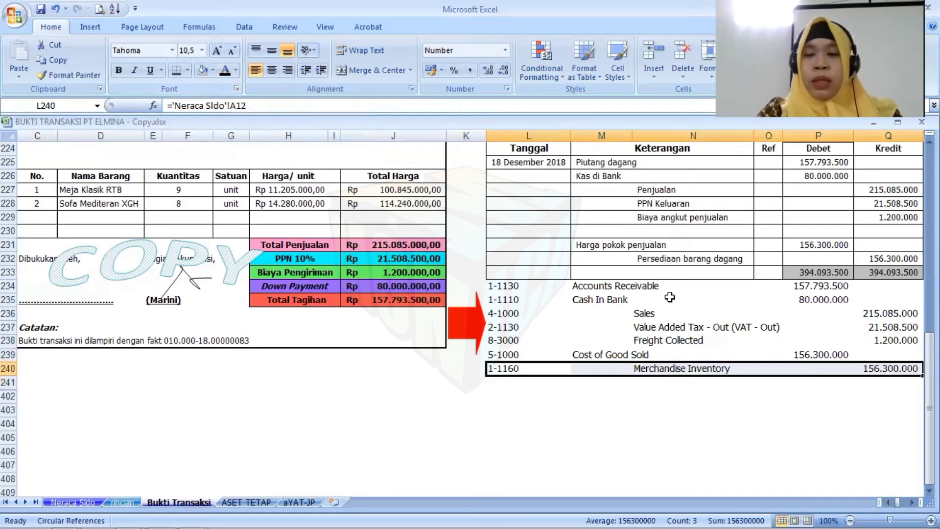
# Reduce the heights of rows 230 and 233 so the analysis, journal table and English entries fit together in view
pyautogui.scroll(2, 465, 308)
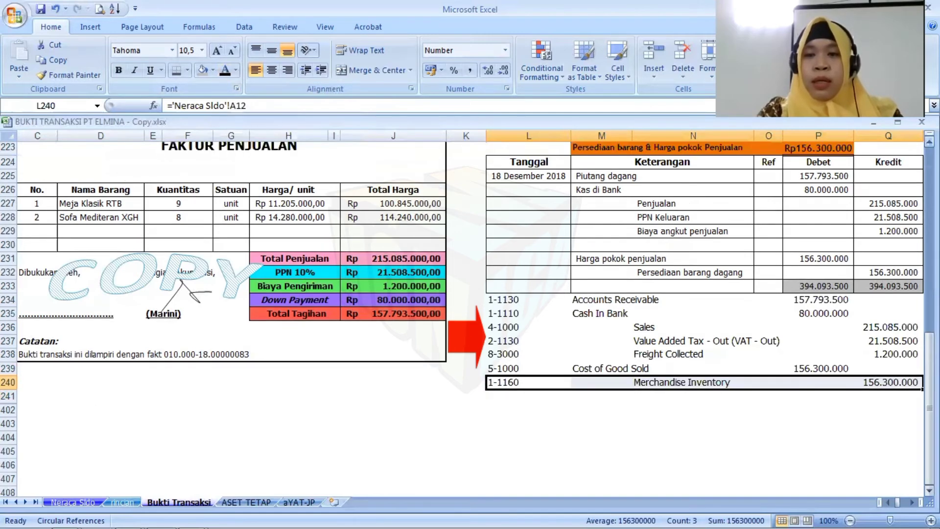
pyautogui.scroll(3, 465, 318)
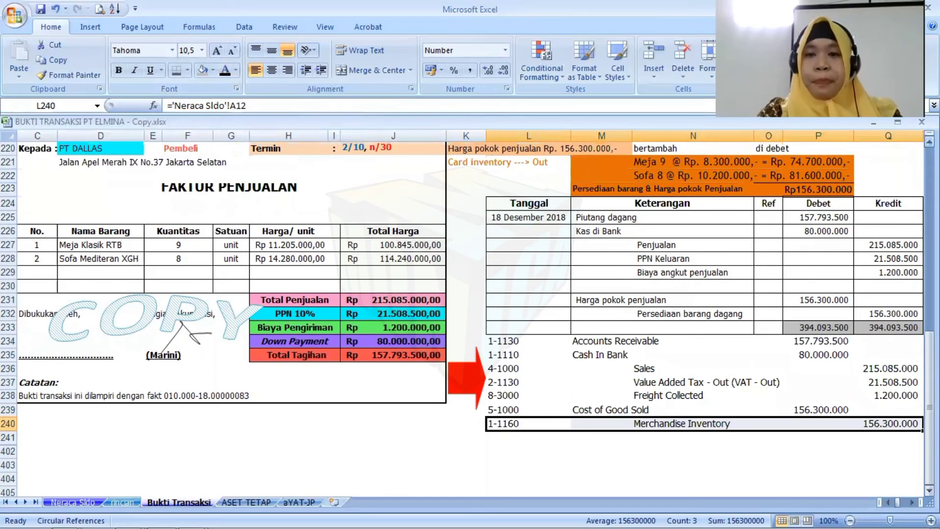
pyautogui.scroll(3, 467, 316)
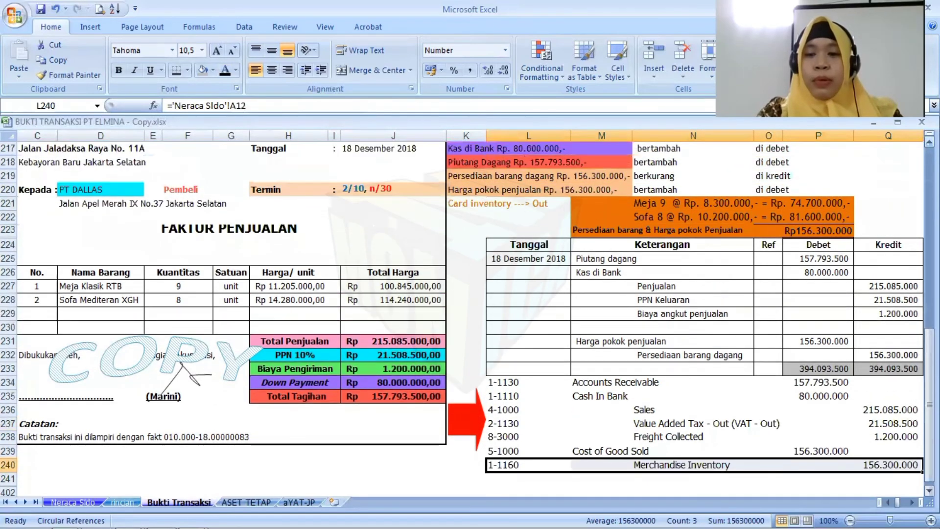
pyautogui.scroll(1, 467, 316)
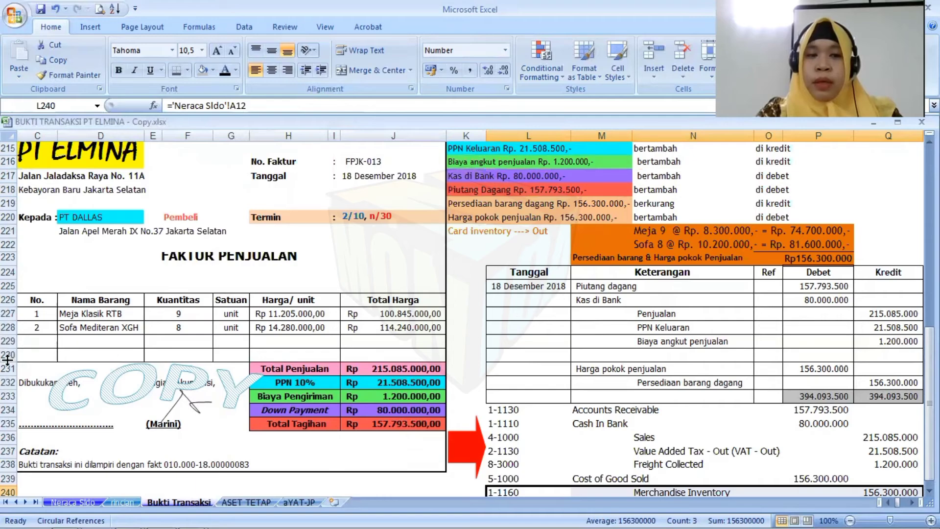
pyautogui.moveTo(10, 359); pyautogui.dragTo(11, 350)
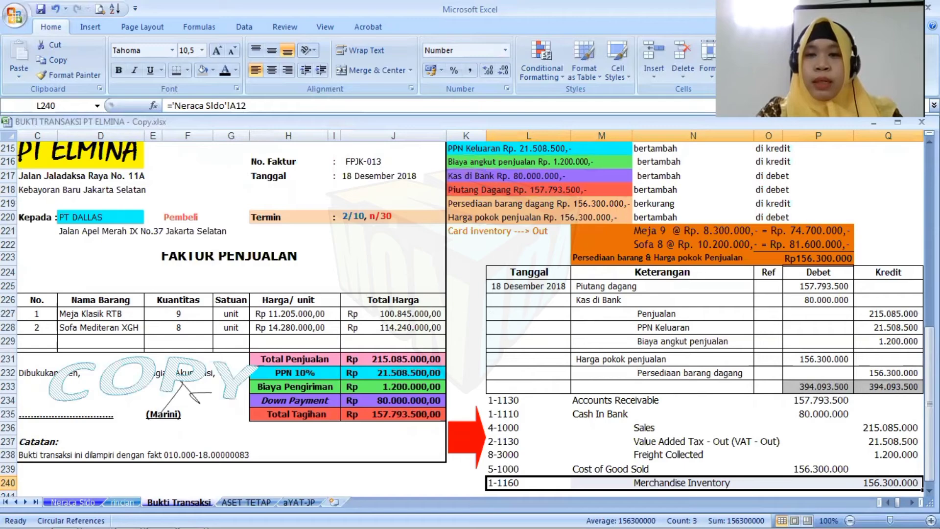
pyautogui.scroll(1, 467, 316)
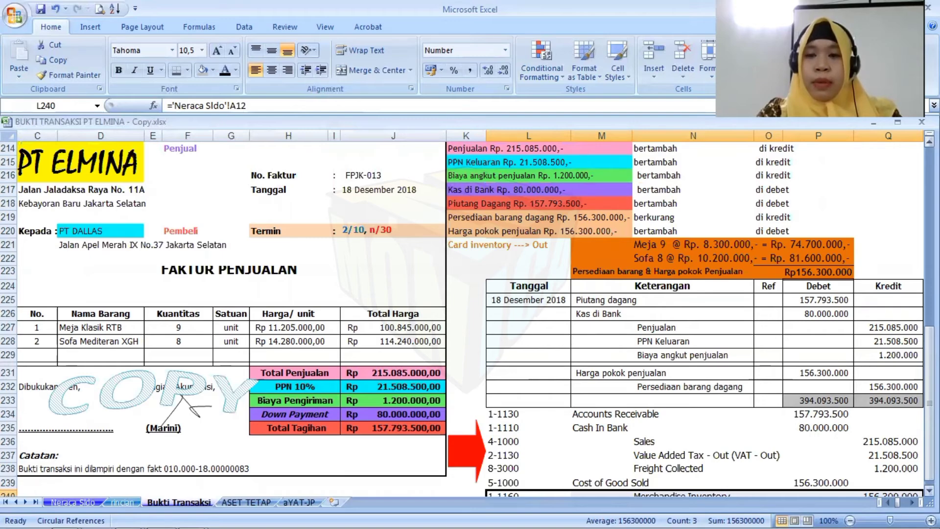
pyautogui.scroll(-1, 467, 317)
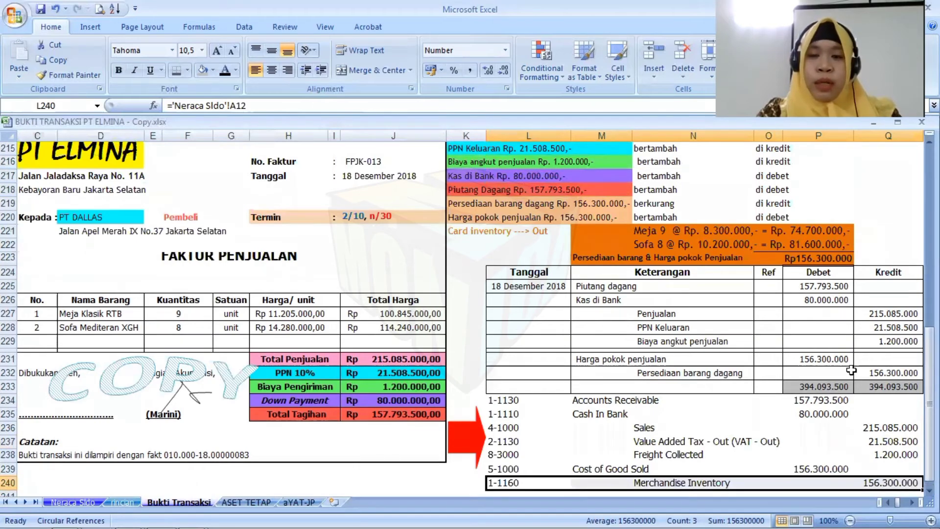
pyautogui.click(496, 401)
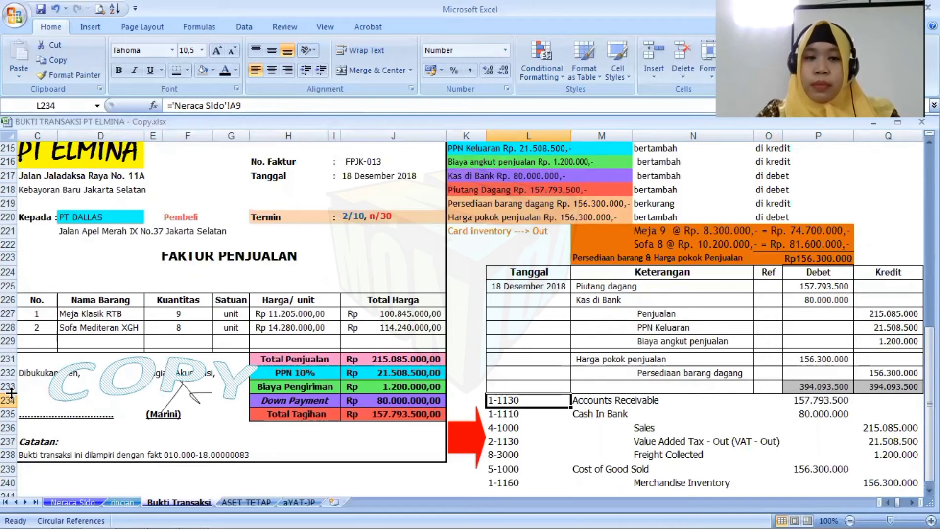
pyautogui.moveTo(10, 393); pyautogui.dragTo(9, 390)
pyautogui.moveTo(10, 390); pyautogui.dragTo(10, 387)
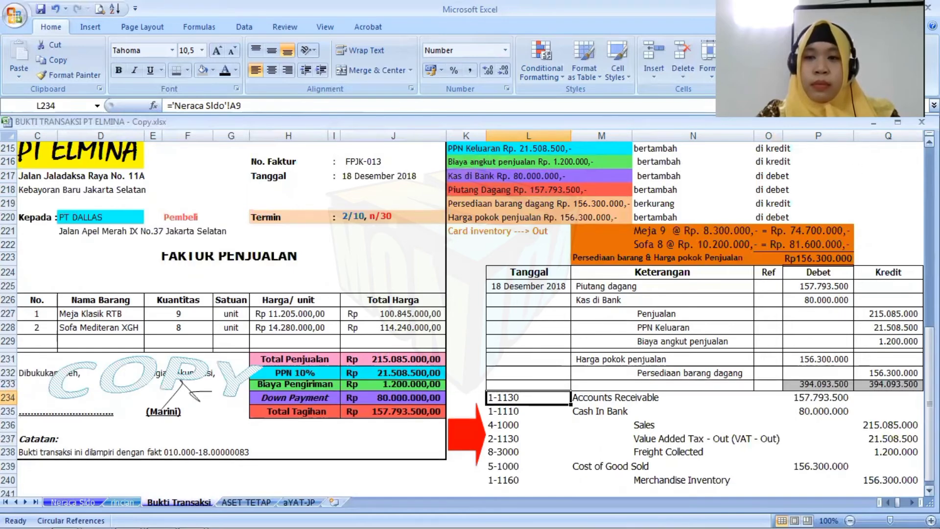
pyautogui.click(929, 141)
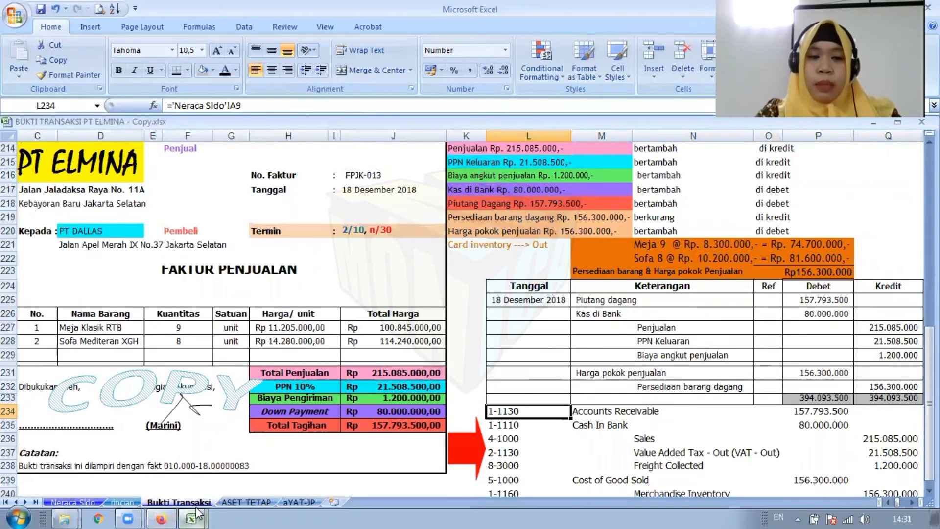
# Switch to JURNAL PENJUALAN.xlsx, move its window up, and extend it downward until the full Recapitulation table shows
pyautogui.click(197, 514)
pyautogui.click(187, 489)
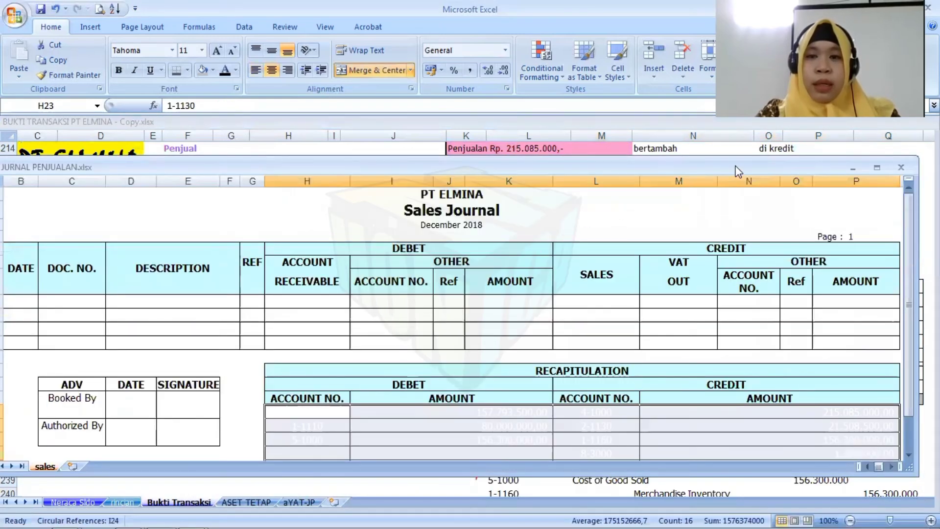
pyautogui.moveTo(739, 165); pyautogui.dragTo(763, 106)
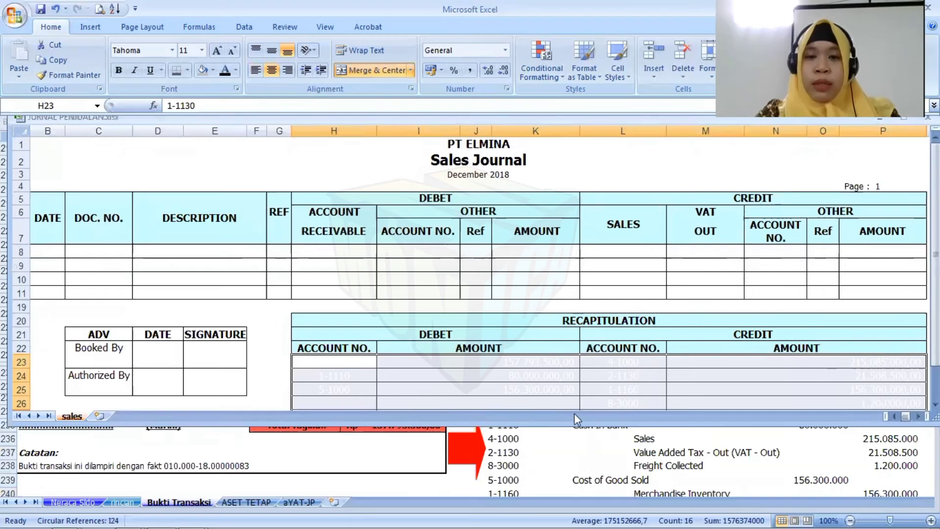
pyautogui.moveTo(575, 417); pyautogui.dragTo(589, 396)
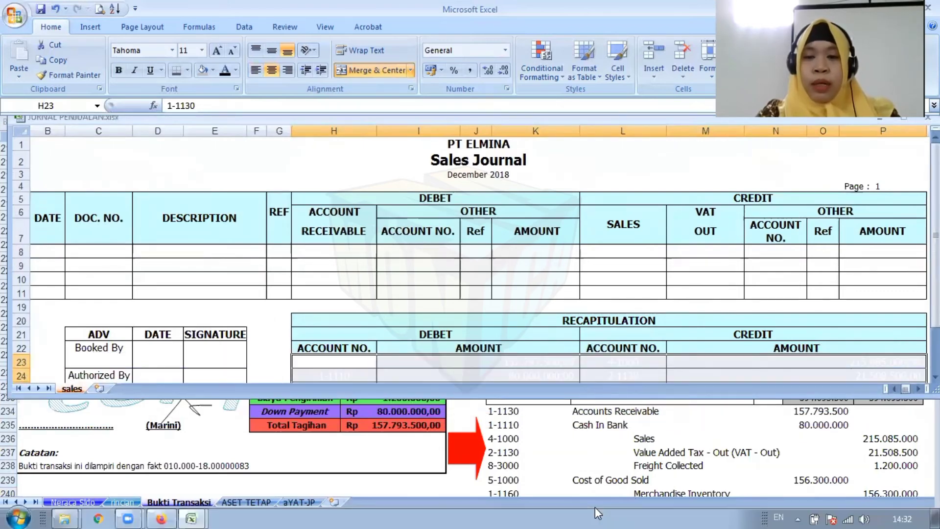
pyautogui.click(570, 504)
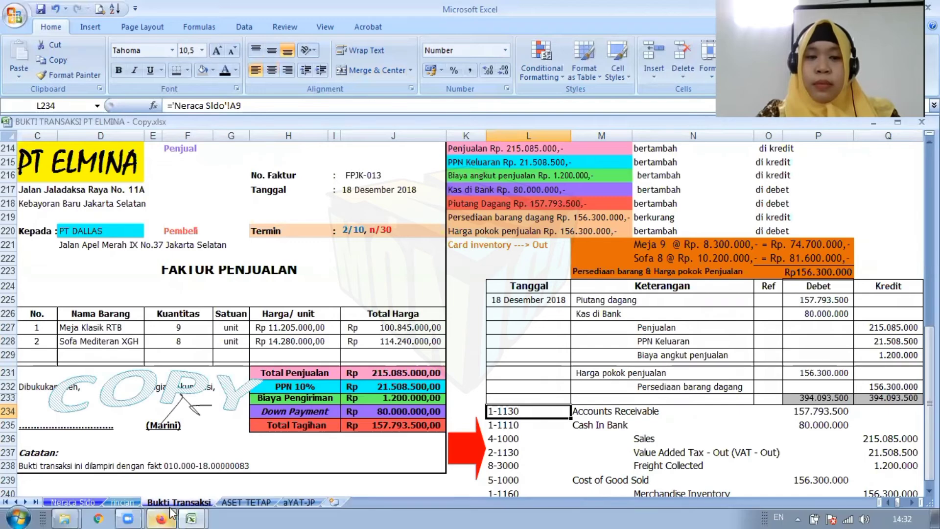
pyautogui.click(187, 512)
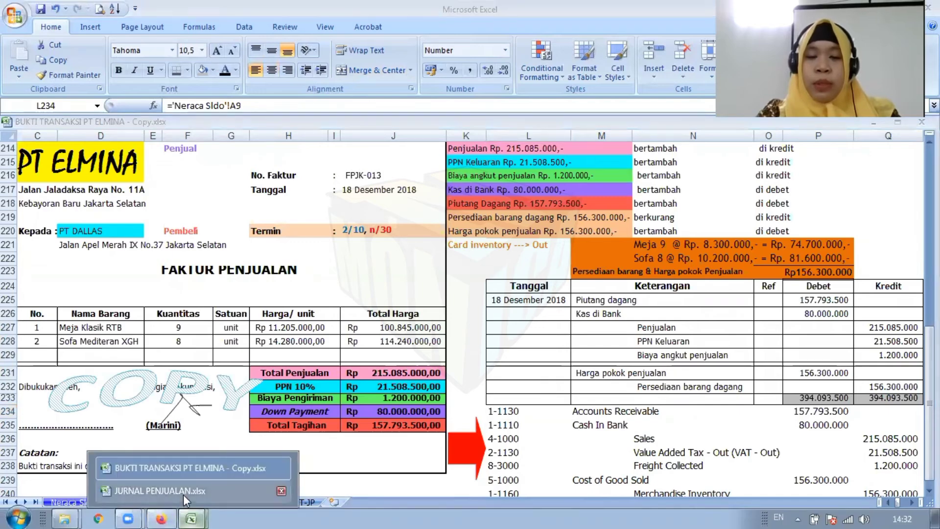
pyautogui.click(183, 491)
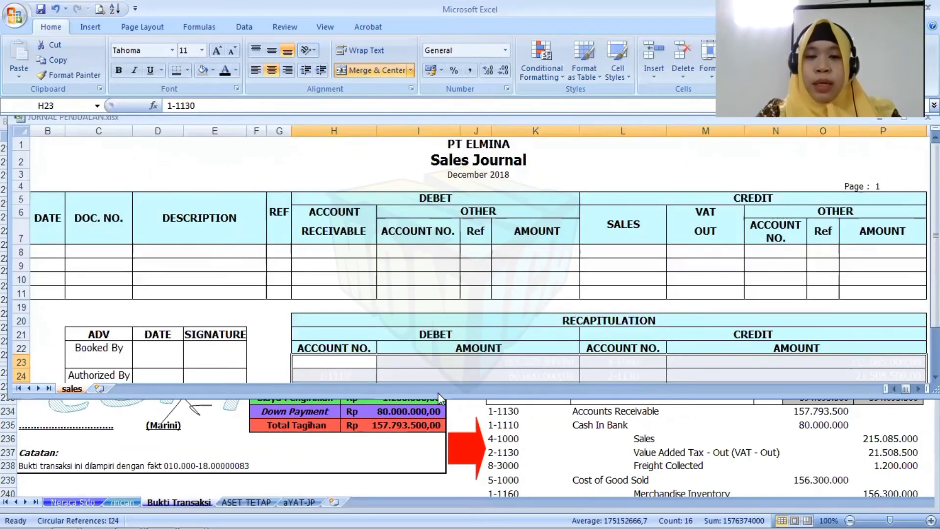
pyautogui.moveTo(437, 393); pyautogui.dragTo(449, 503)
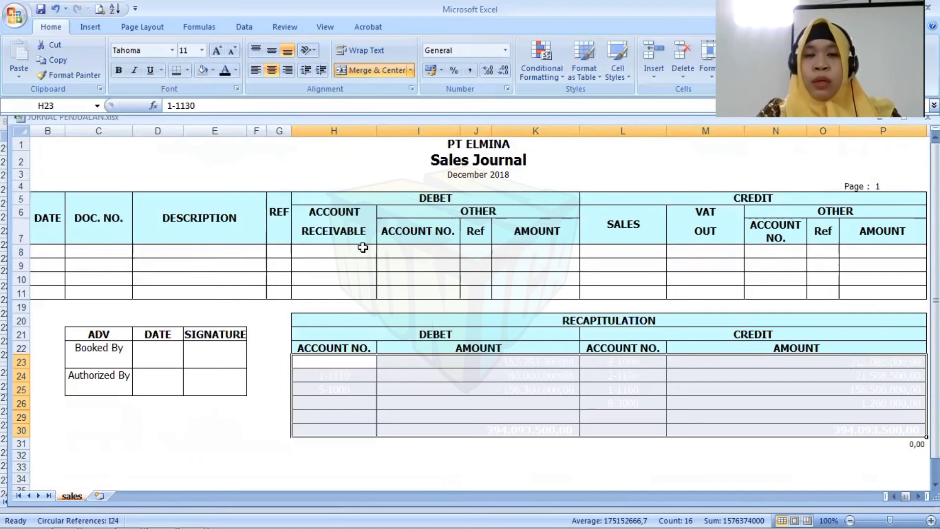
# Examine the Account Receivable, Other and Sales columns under Debet and Credit in the Sales Journal
pyautogui.click(346, 223)
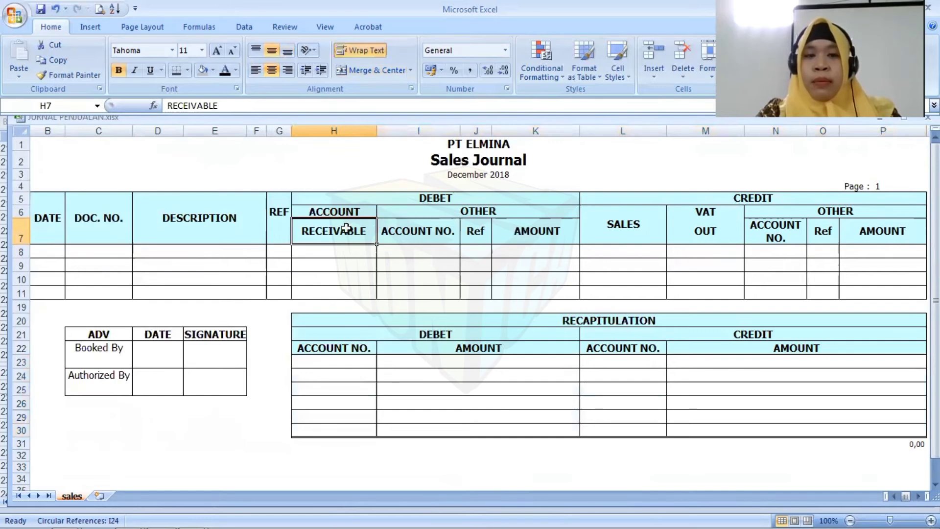
pyautogui.click(346, 252)
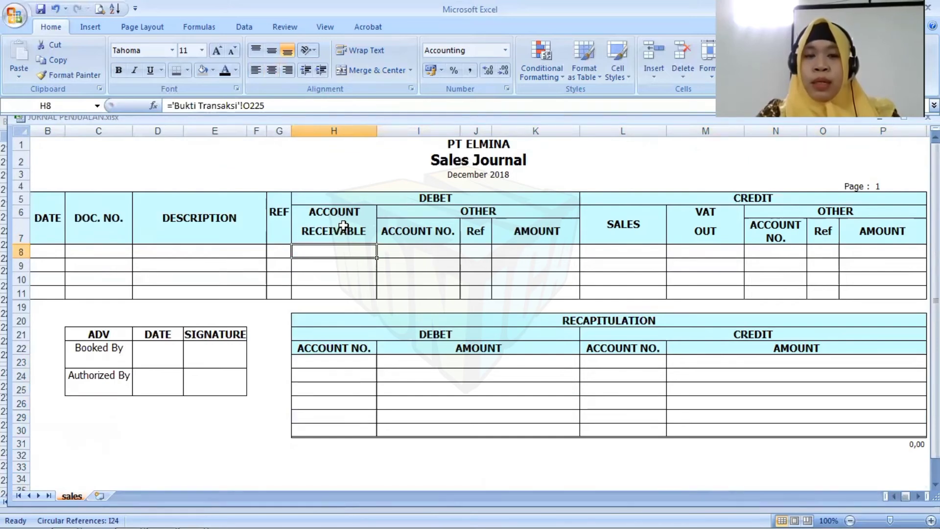
pyautogui.click(344, 224)
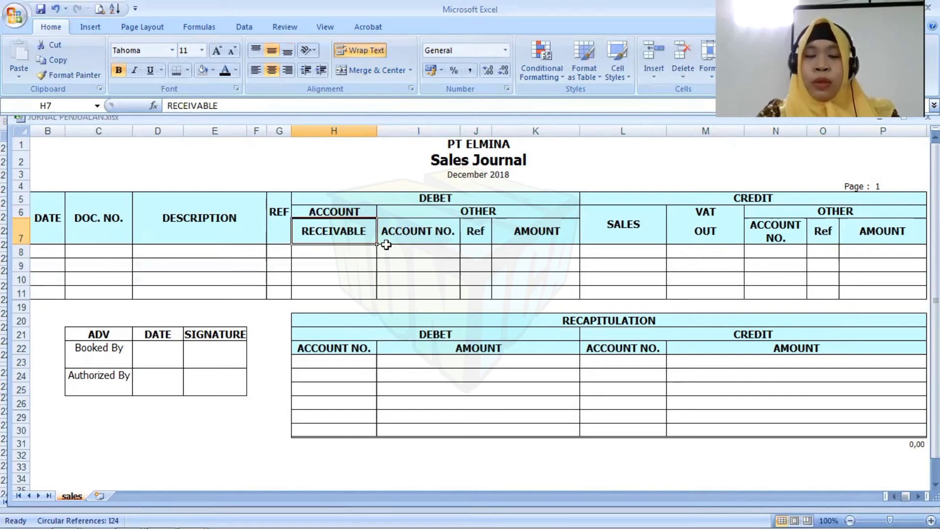
pyautogui.click(385, 264)
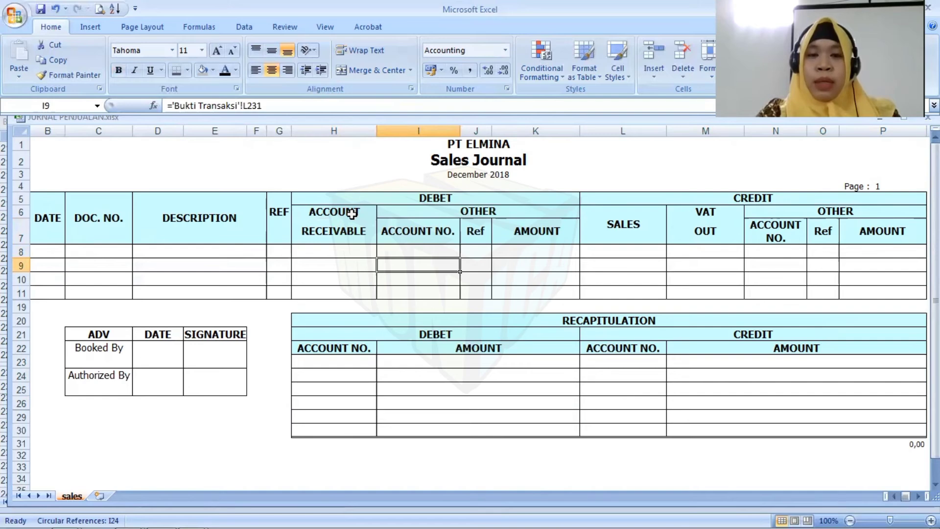
pyautogui.click(645, 227)
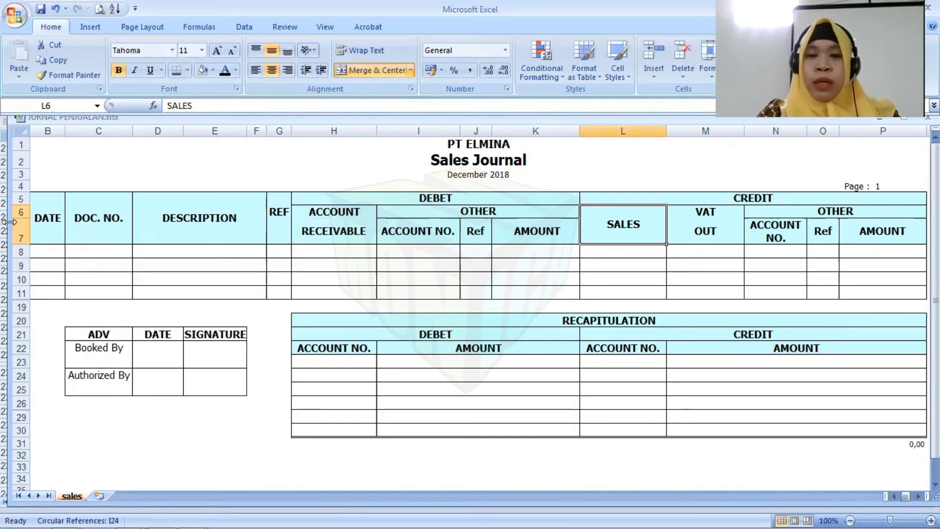
# Narrow the Sales Journal window to expose the invoice beside it, and set the font colour of row 8's date, document number and description to black
pyautogui.moveTo(10, 222); pyautogui.dragTo(468, 241)
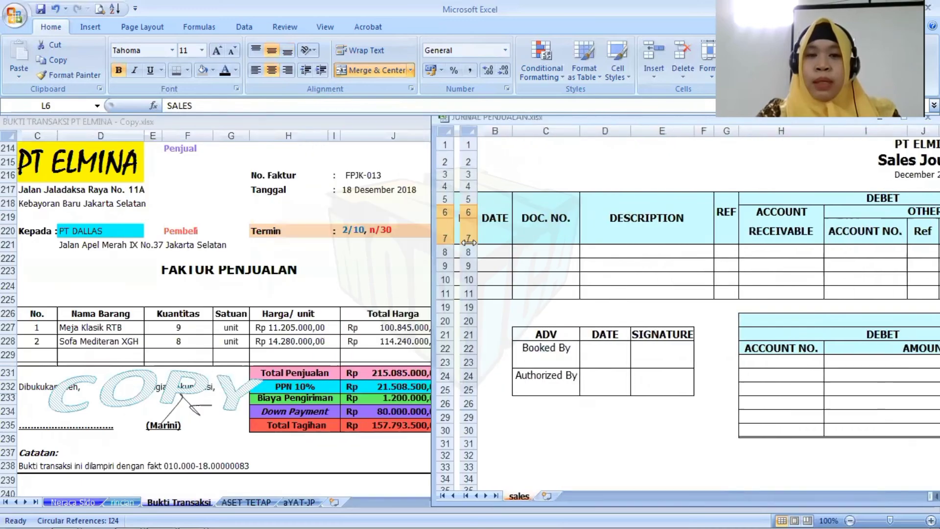
pyautogui.click(465, 251)
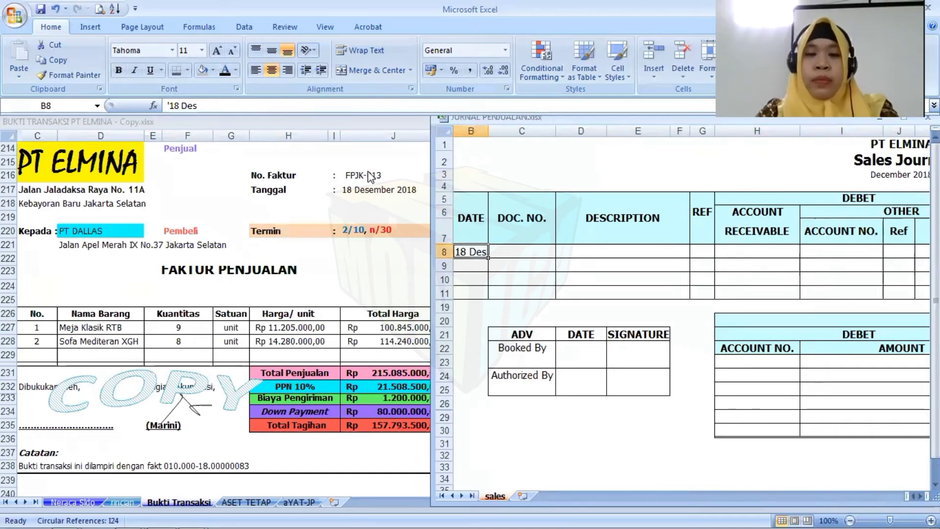
pyautogui.press('Tab')
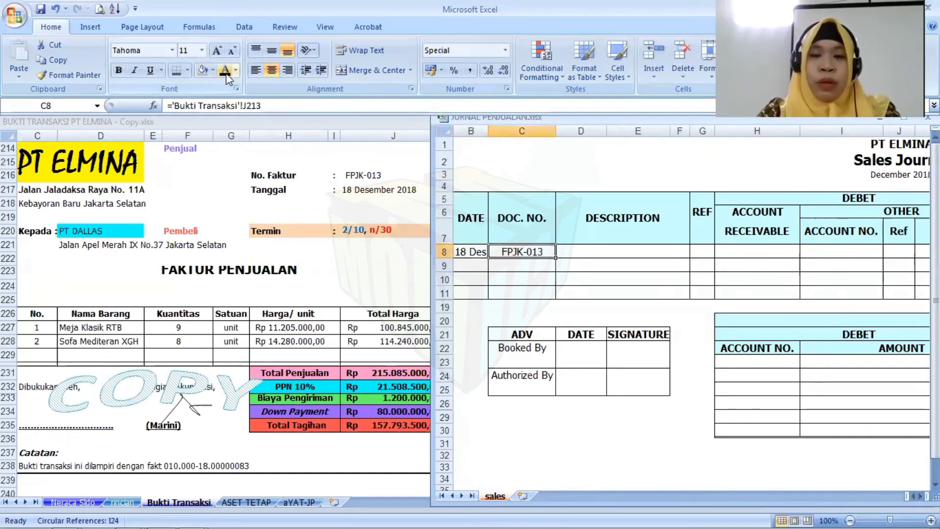
pyautogui.press('Tab')
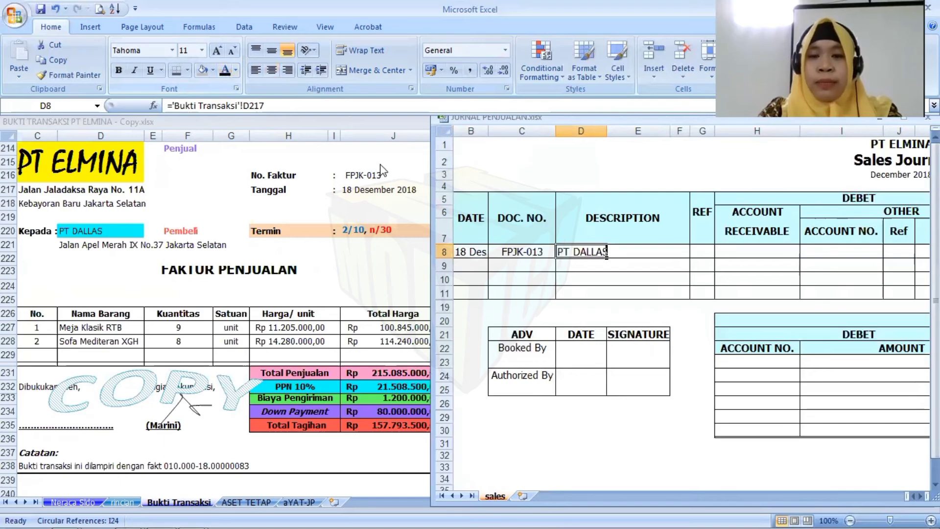
pyautogui.press('Tab')
# Widen the Sales Journal window across the screen again and shorten it so the English journal entries from row 234 show below
pyautogui.moveTo(447, 240); pyautogui.dragTo(12, 214)
pyautogui.moveTo(424, 499); pyautogui.dragTo(436, 339)
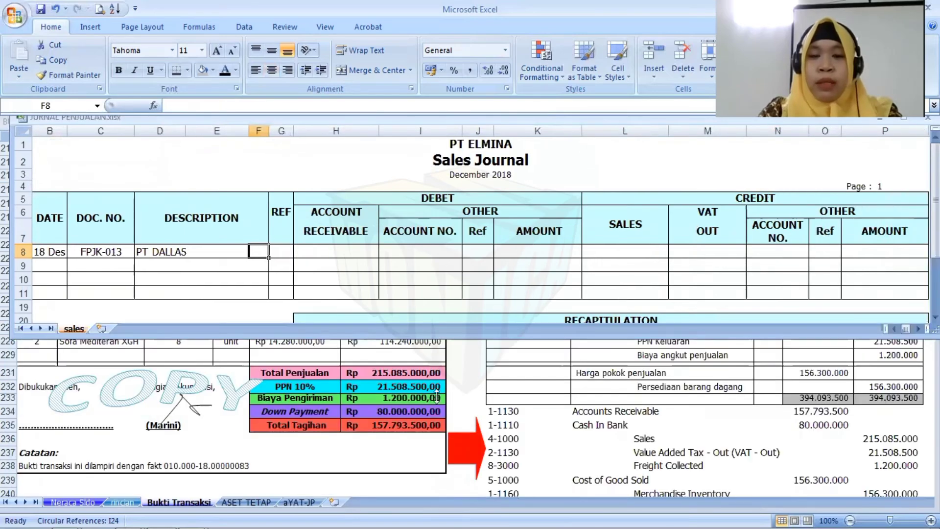
pyautogui.moveTo(436, 395); pyautogui.dragTo(436, 402)
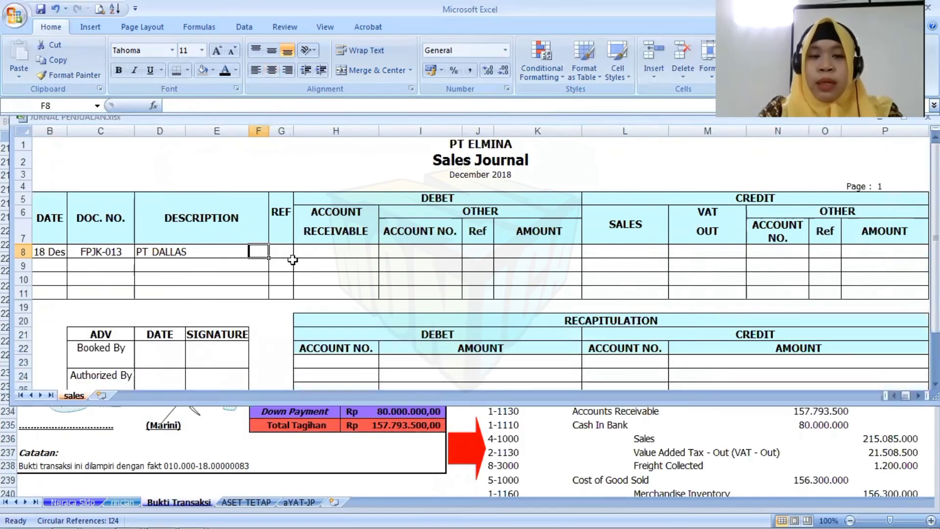
# Reveal row 8's debit entries by setting the font colour of Account Receivable H8, other account number I8 and amount K8 to black
pyautogui.press('Right')
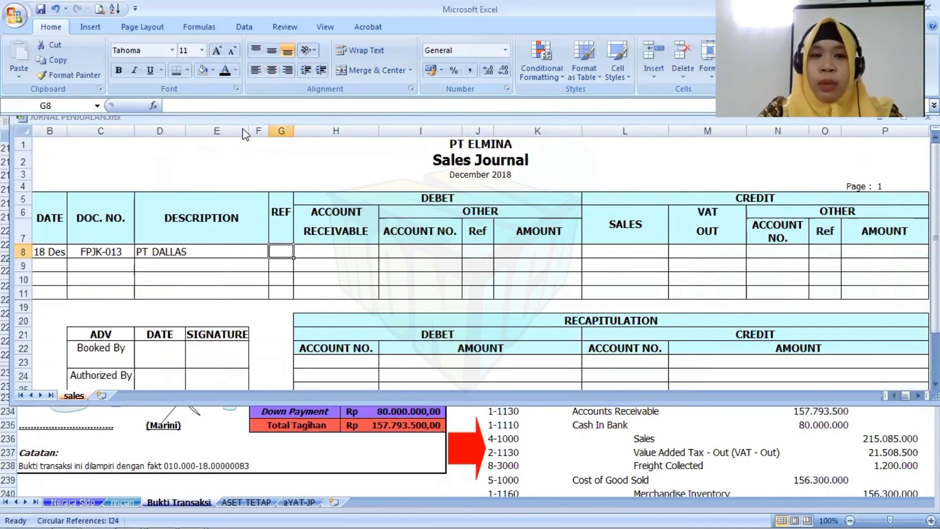
pyautogui.press('Right')
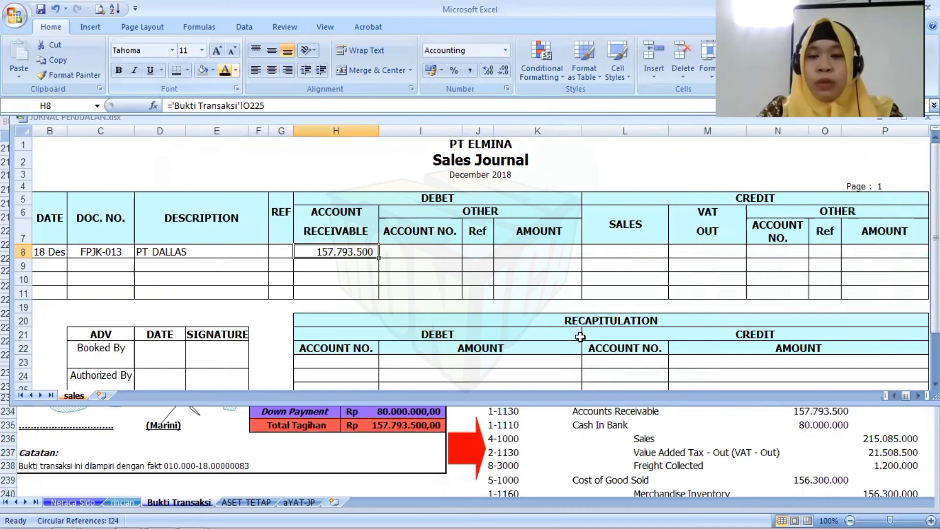
pyautogui.press('Right')
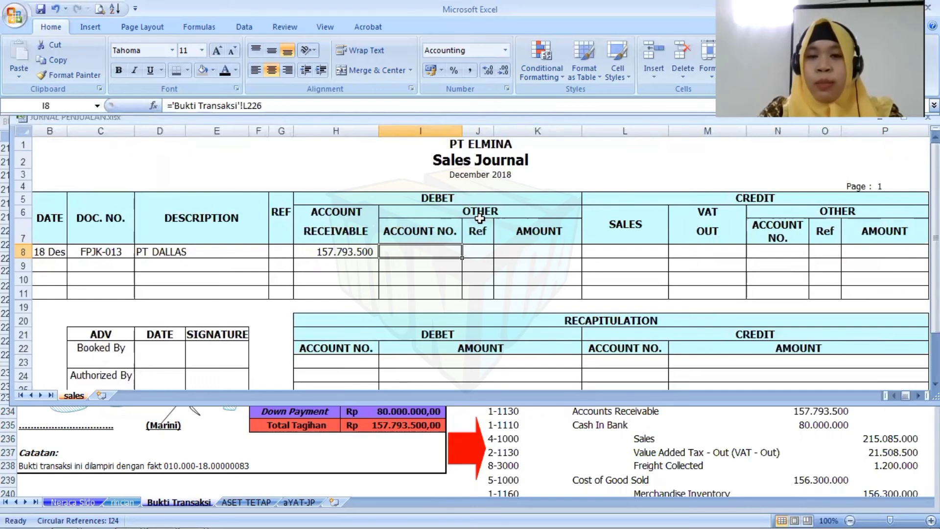
pyautogui.click(229, 74)
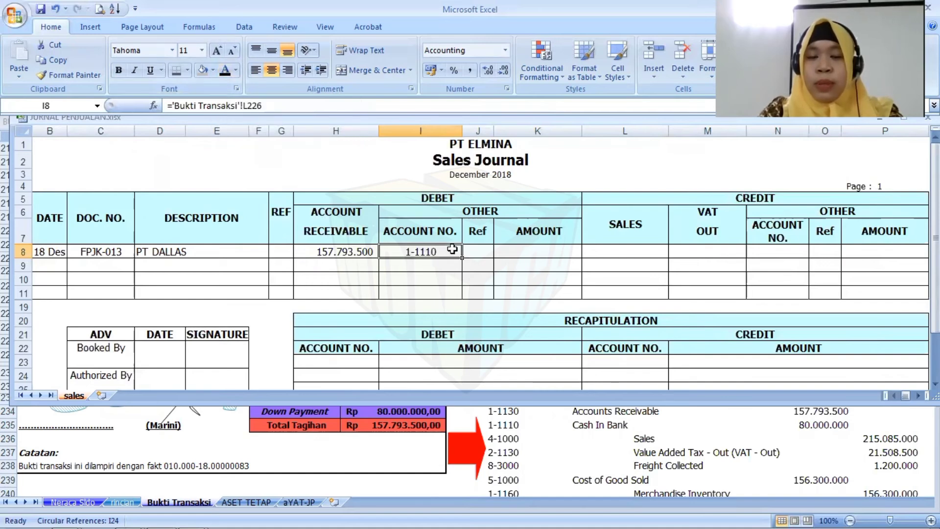
pyautogui.press('Right')
pyautogui.press('Right')
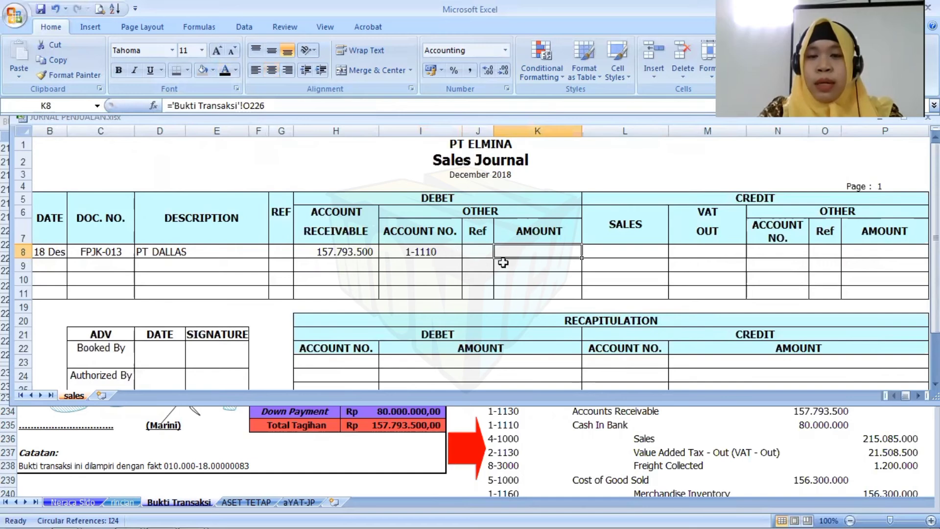
pyautogui.click(229, 73)
# Reveal row 8's credit entries by setting the font colour of Sales L8, VAT Out M8, other account number N8 and amount P8 to black
pyautogui.press('Right')
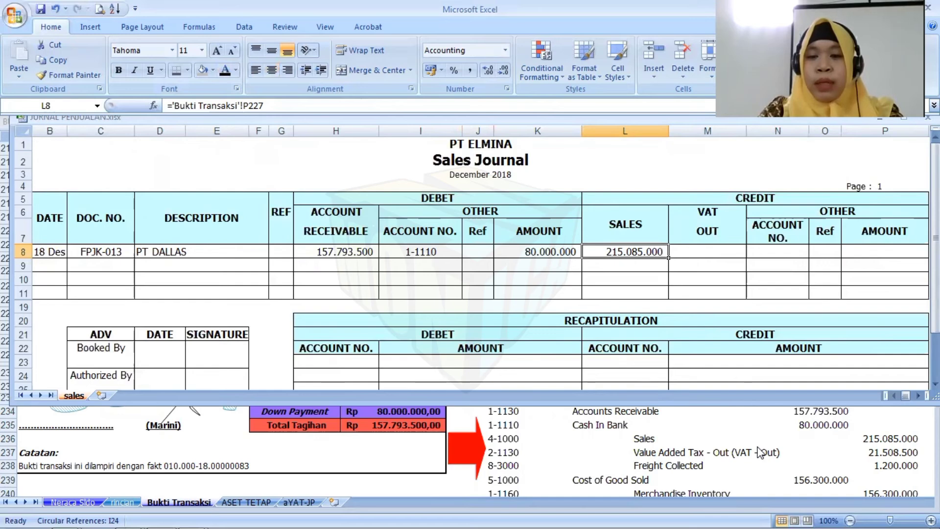
pyautogui.press('Right')
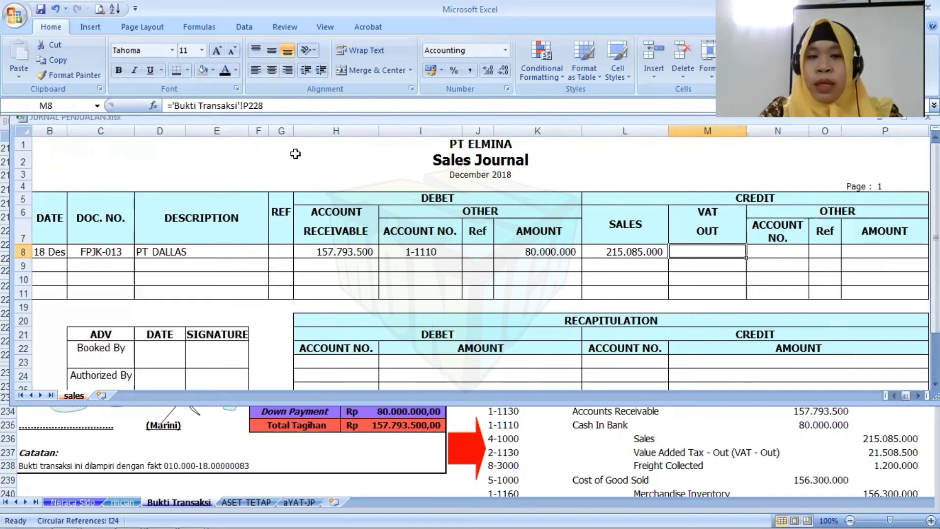
pyautogui.click(229, 70)
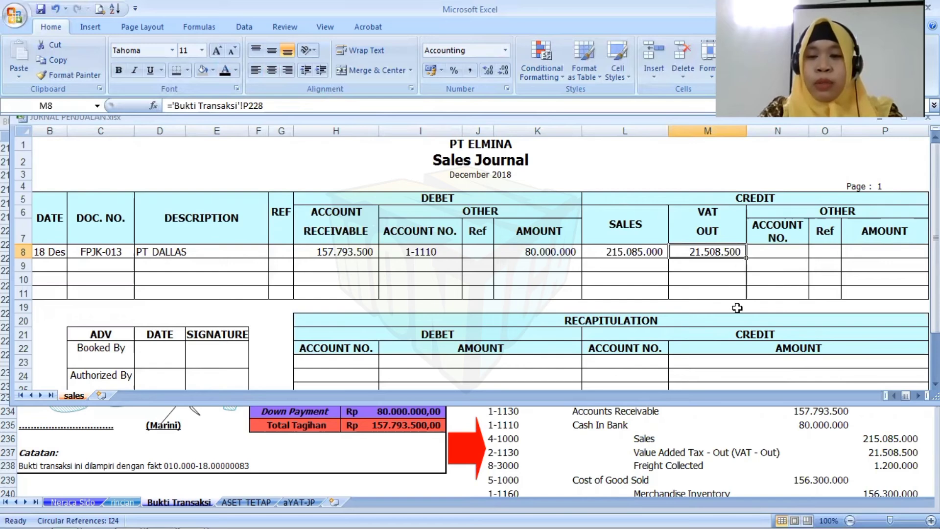
pyautogui.press('Right')
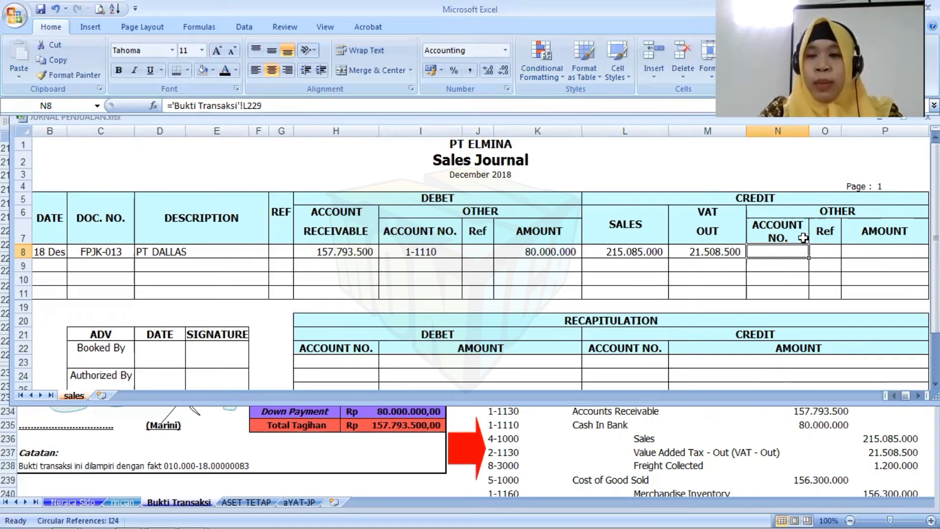
pyautogui.click(223, 70)
pyautogui.press('Right')
pyautogui.press('Right')
pyautogui.click(221, 71)
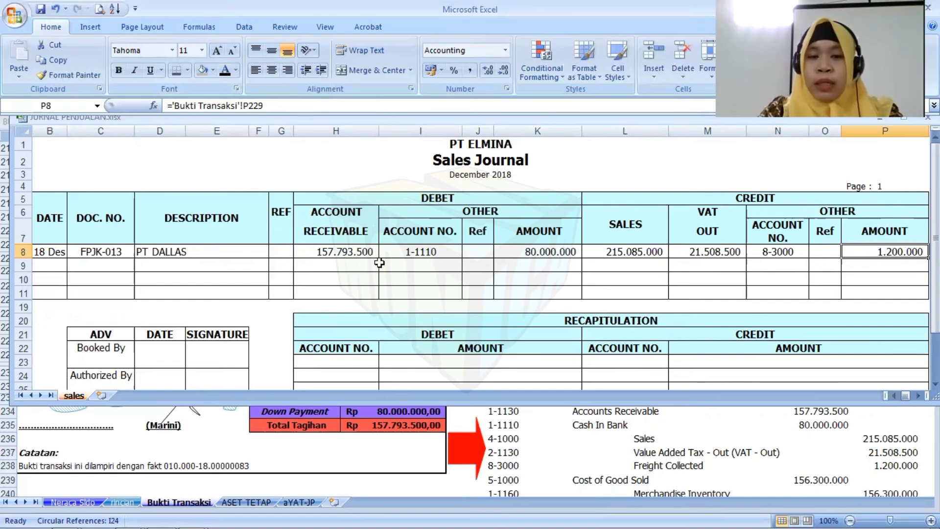
# Reveal row 9's other debit entry by setting the font colour of account number I9 and amount K9 to black
pyautogui.click(395, 264)
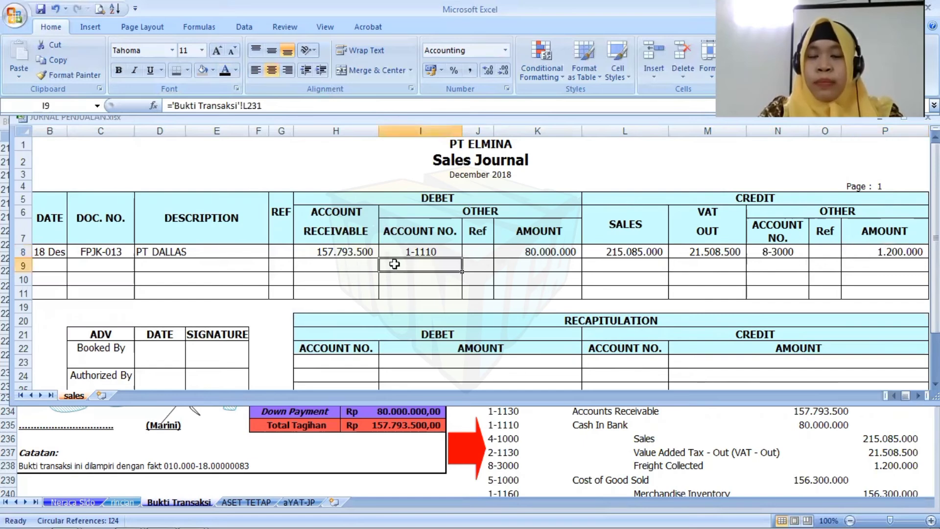
pyautogui.click(229, 71)
pyautogui.press('Right')
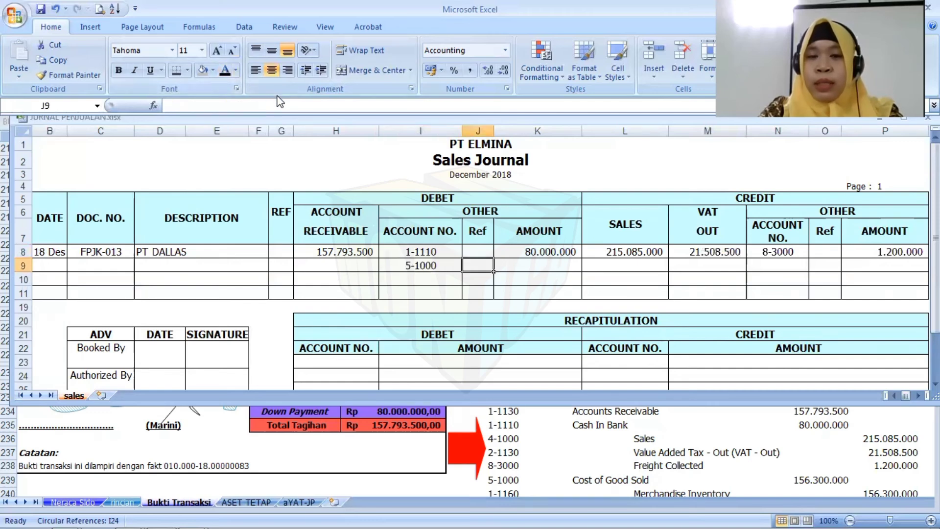
pyautogui.press('Right')
pyautogui.click(228, 72)
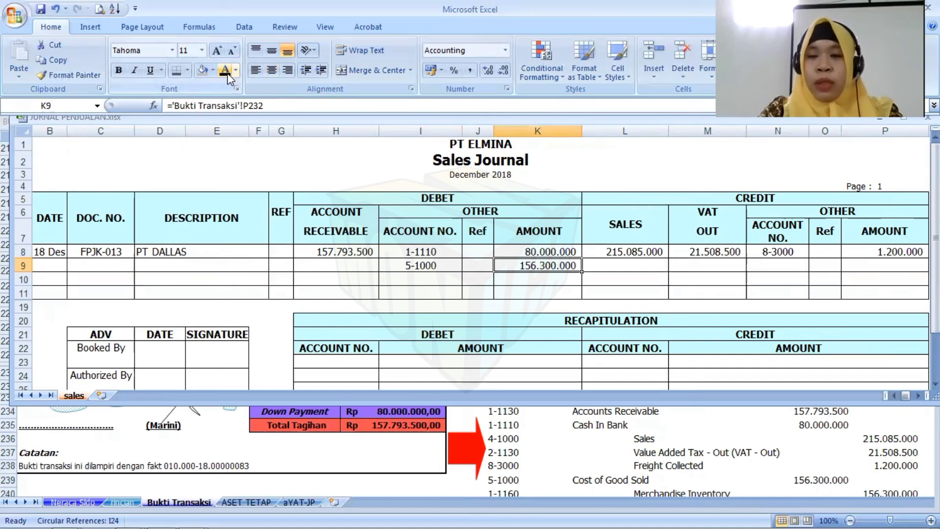
# Reveal row 9's other credit entry by setting the font colour of account number N9 and amount P9 to black
pyautogui.press('Right')
pyautogui.press('Right')
pyautogui.press('Right')
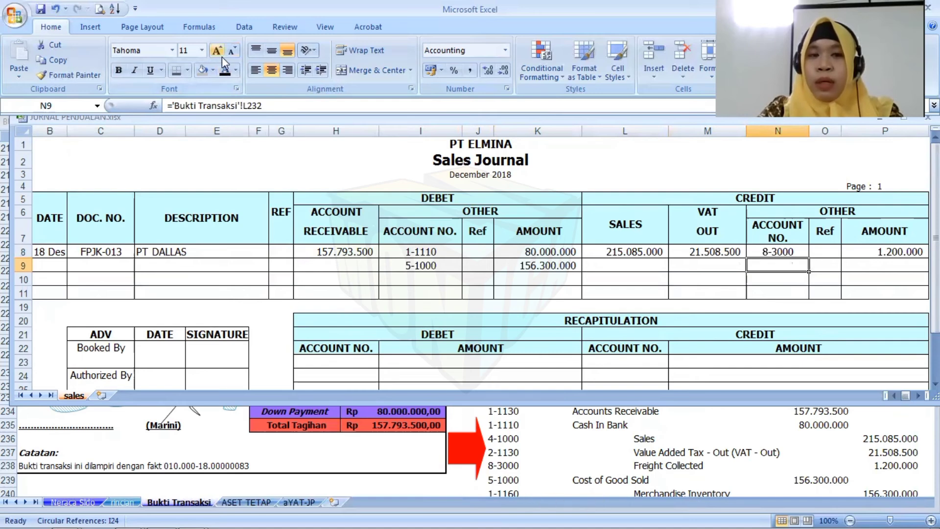
pyautogui.press('Right')
pyautogui.press('Right')
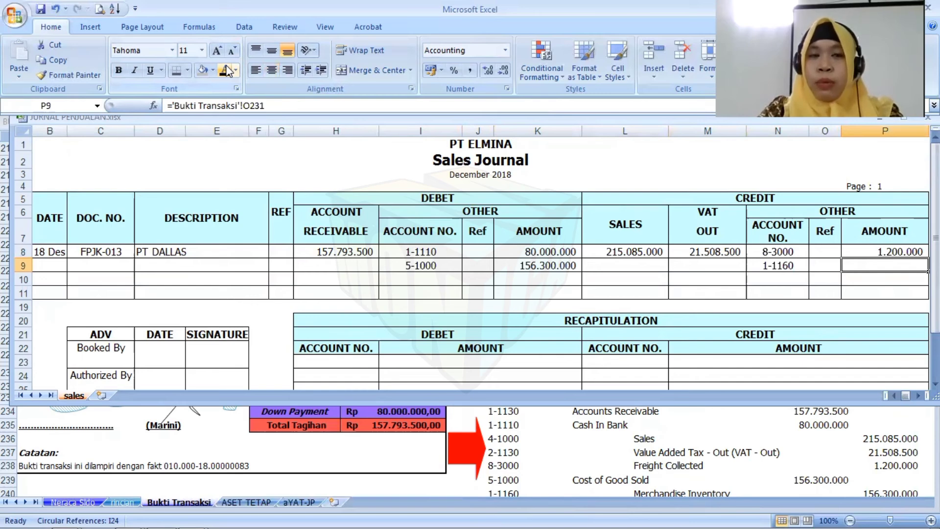
pyautogui.click(229, 71)
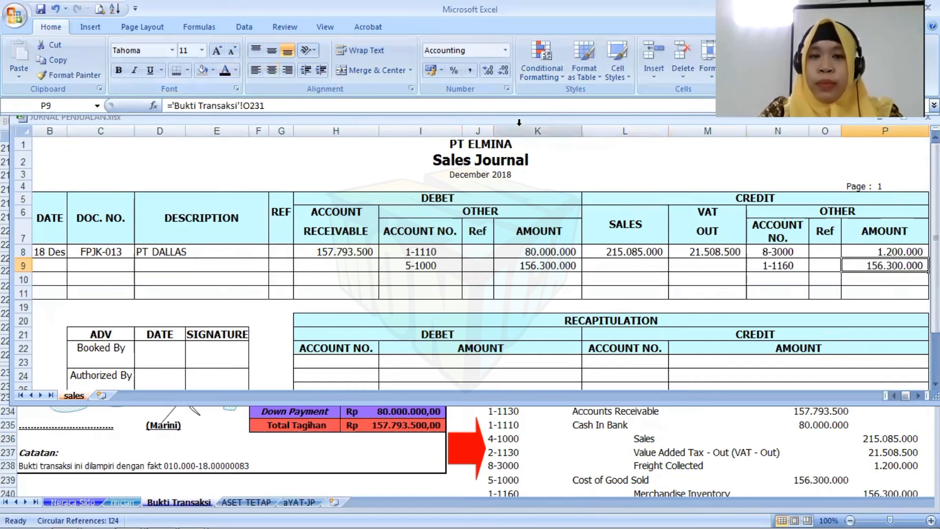
# Maximize the Sales Journal workbook window and set the font colour of the column totals in H10:P10 to black
pyautogui.moveTo(468, 124); pyautogui.dragTo(454, 135)
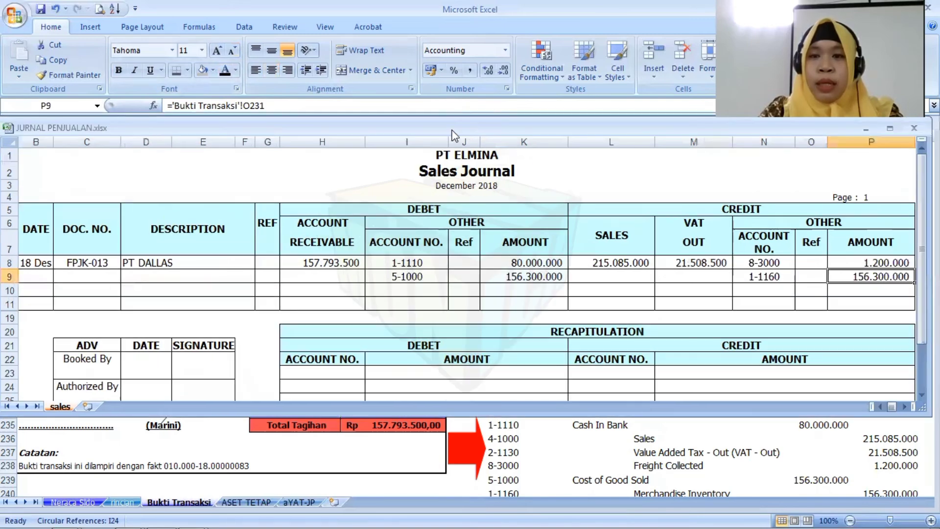
pyautogui.click(890, 128)
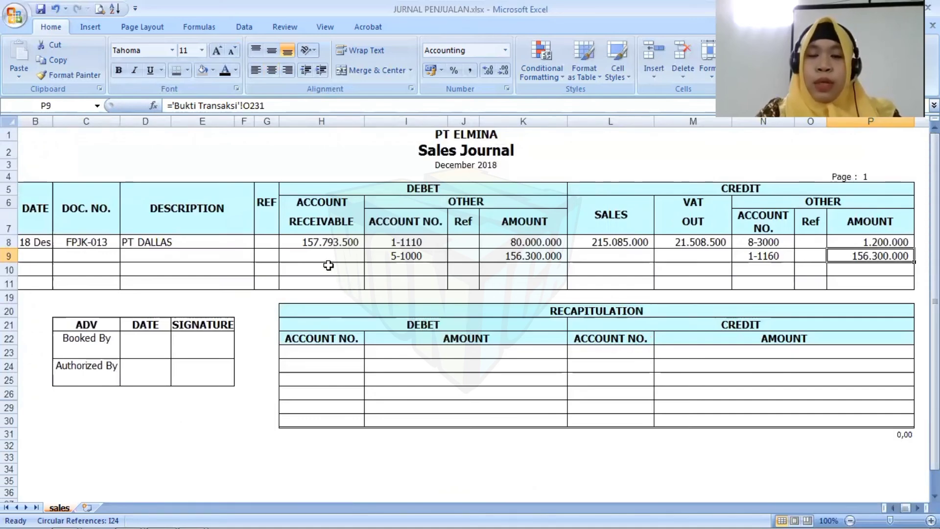
pyautogui.moveTo(329, 269); pyautogui.dragTo(859, 282)
pyautogui.moveTo(337, 270); pyautogui.dragTo(840, 271)
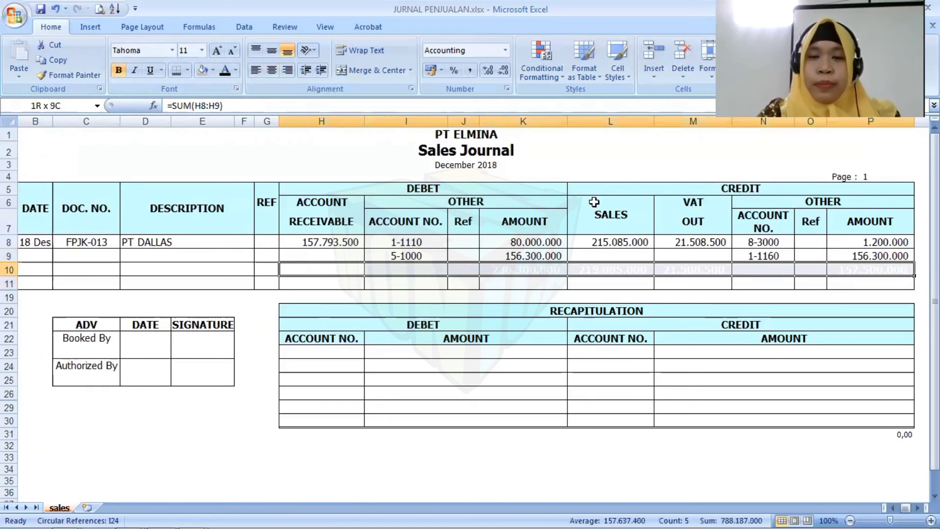
pyautogui.click(225, 70)
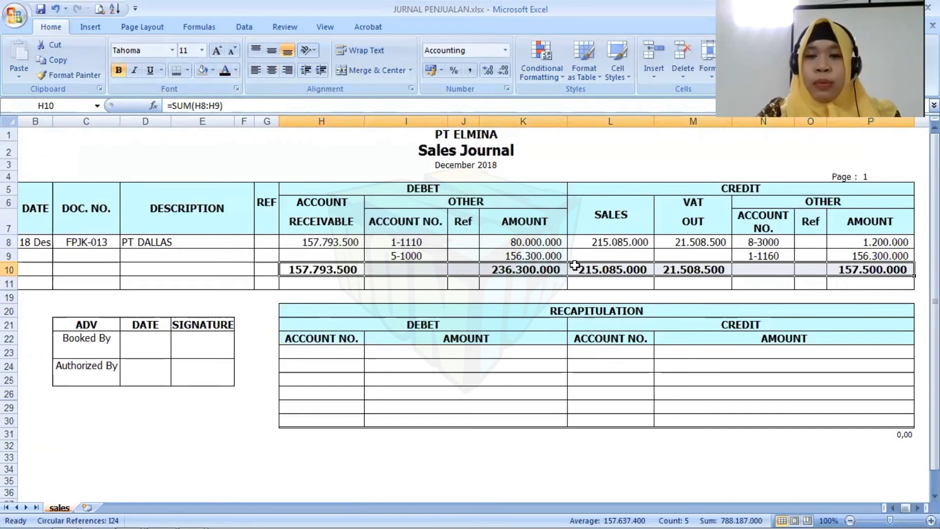
# Reveal the account codes beneath the Account Receivable, Sales and VAT Out totals by setting the font colour of H11, L11 and M11 to black
pyautogui.click(327, 281)
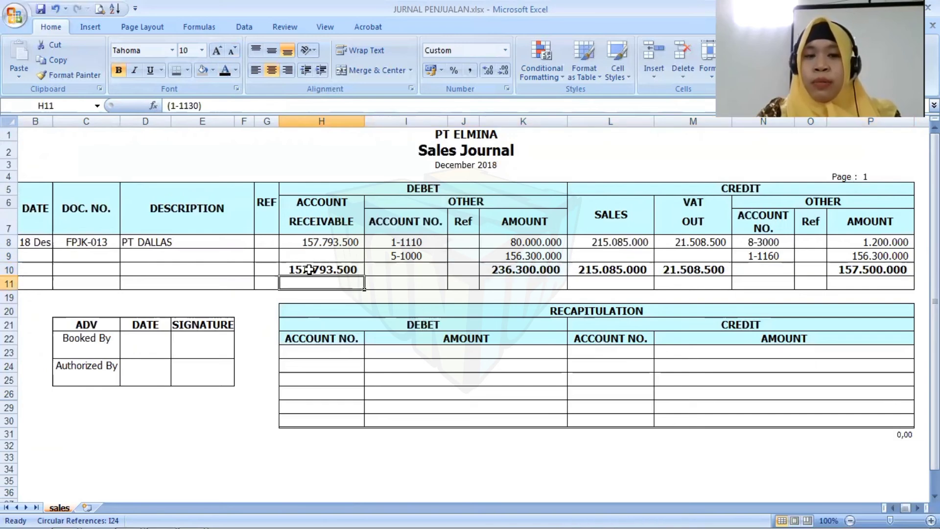
pyautogui.click(226, 70)
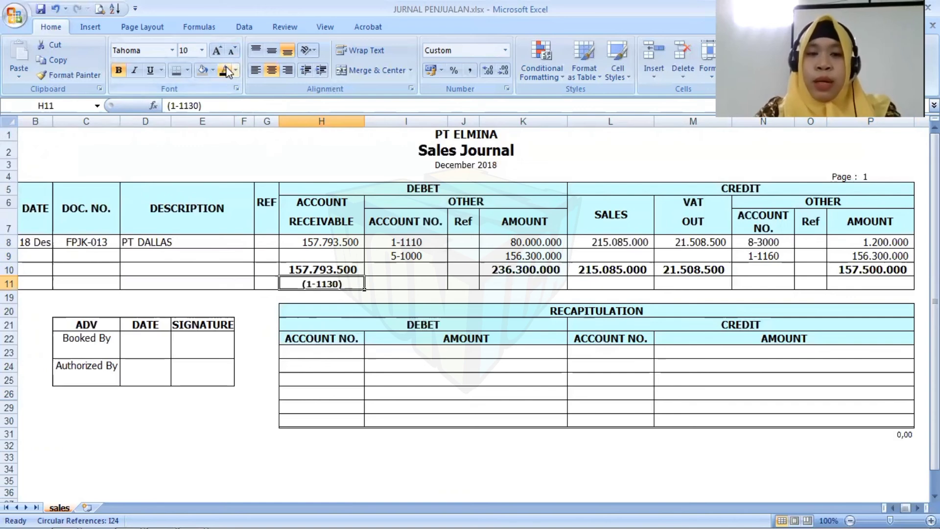
pyautogui.press('Right')
pyautogui.press('Right')
pyautogui.press('Right')
pyautogui.press('Right')
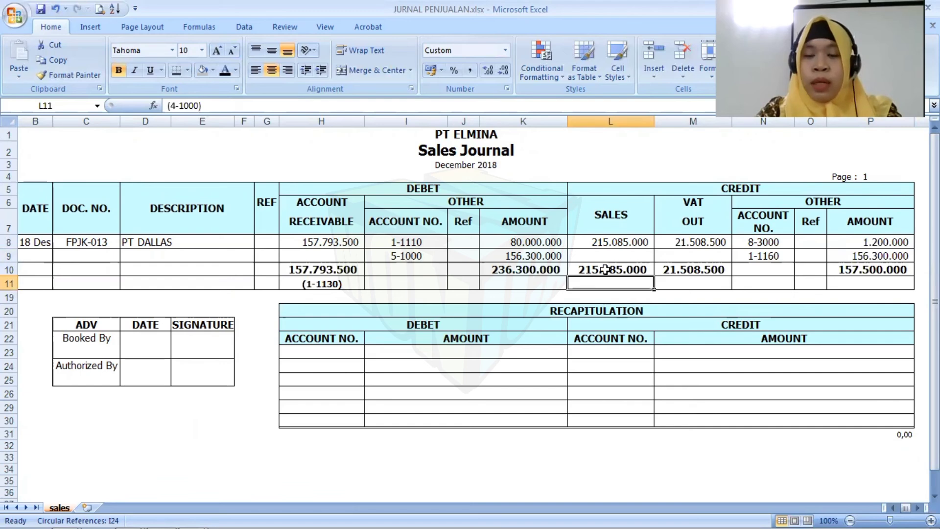
pyautogui.click(226, 70)
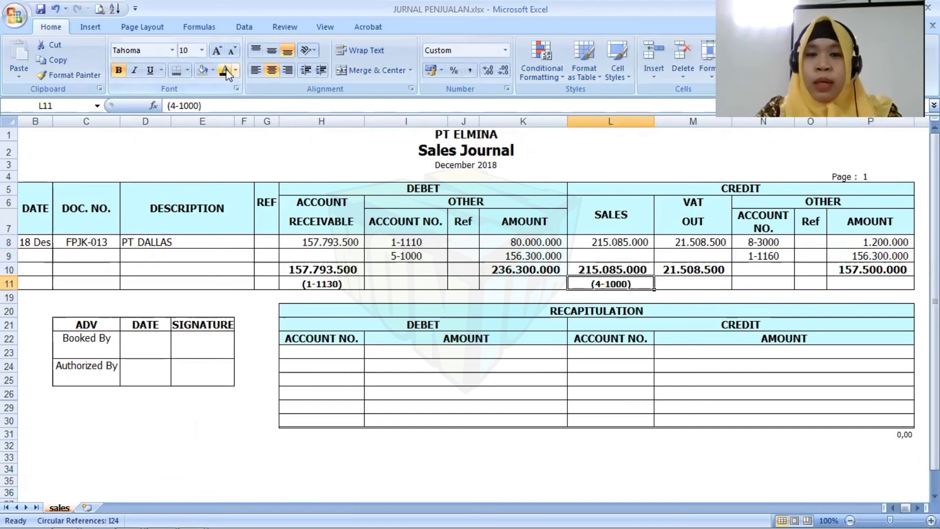
pyautogui.press('Right')
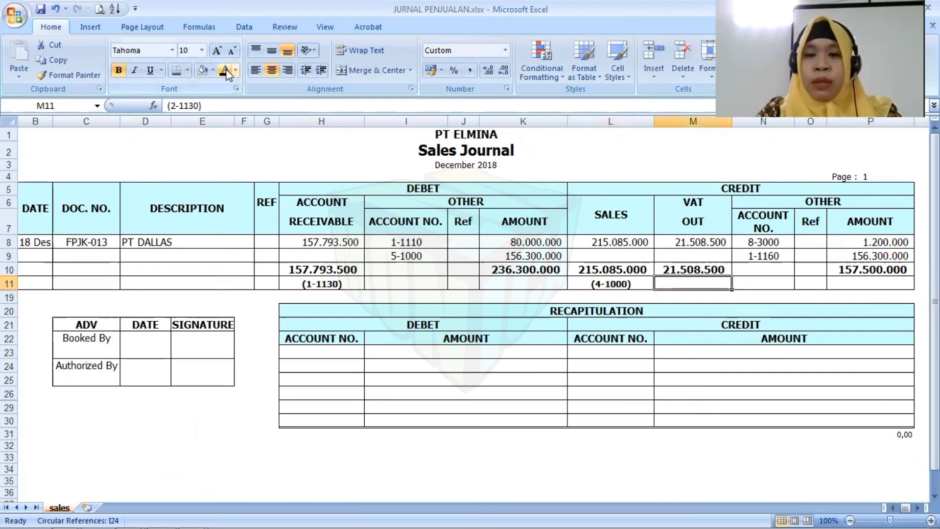
pyautogui.click(225, 71)
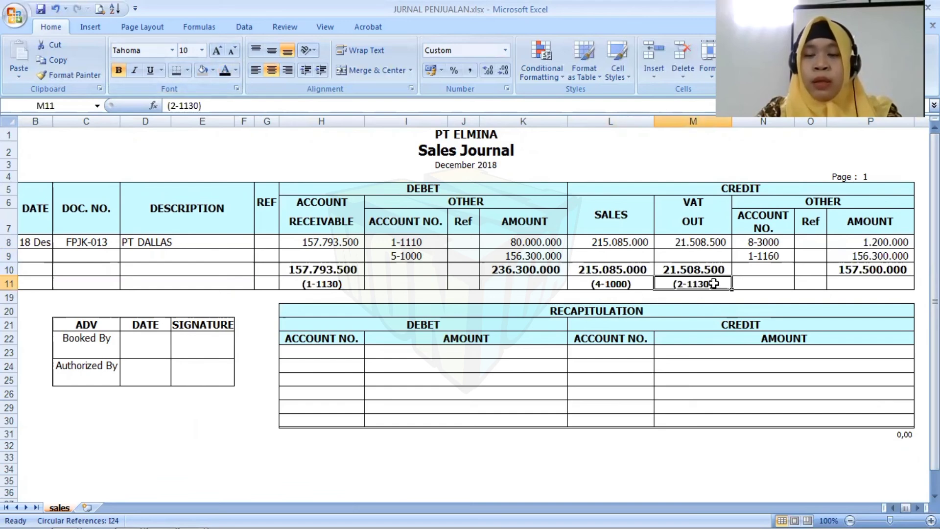
pyautogui.click(767, 282)
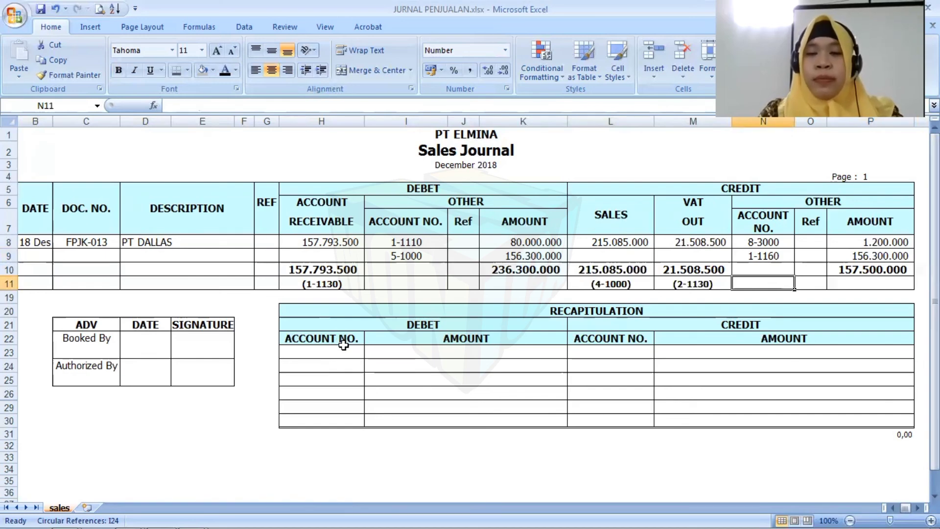
# Set the font colour of the Recapitulation table's debit block H23:K30 and credit block L23:P30 to black
pyautogui.moveTo(345, 348); pyautogui.dragTo(522, 420)
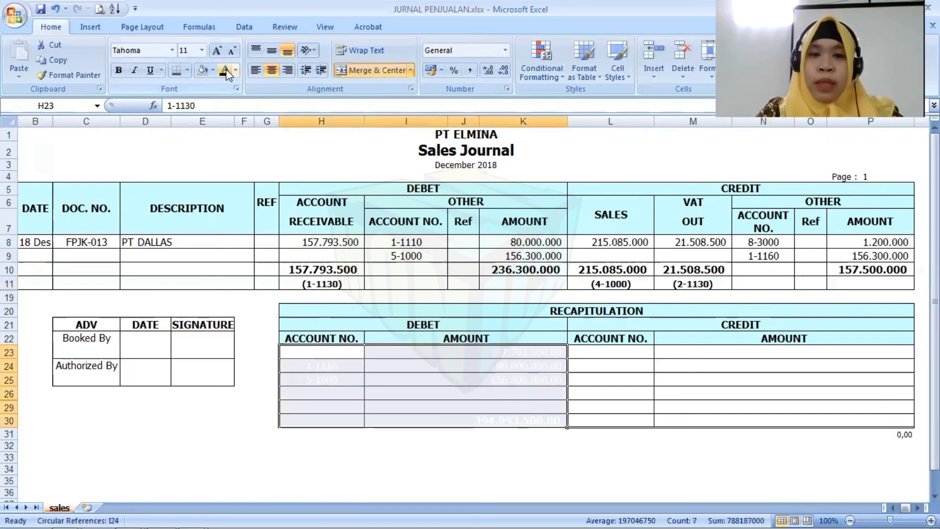
pyautogui.click(224, 70)
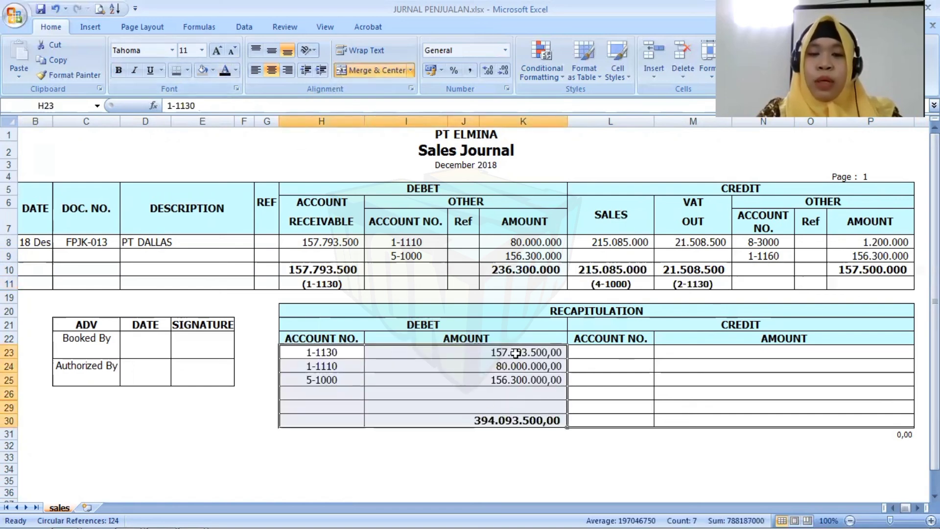
pyautogui.moveTo(636, 356); pyautogui.dragTo(745, 421)
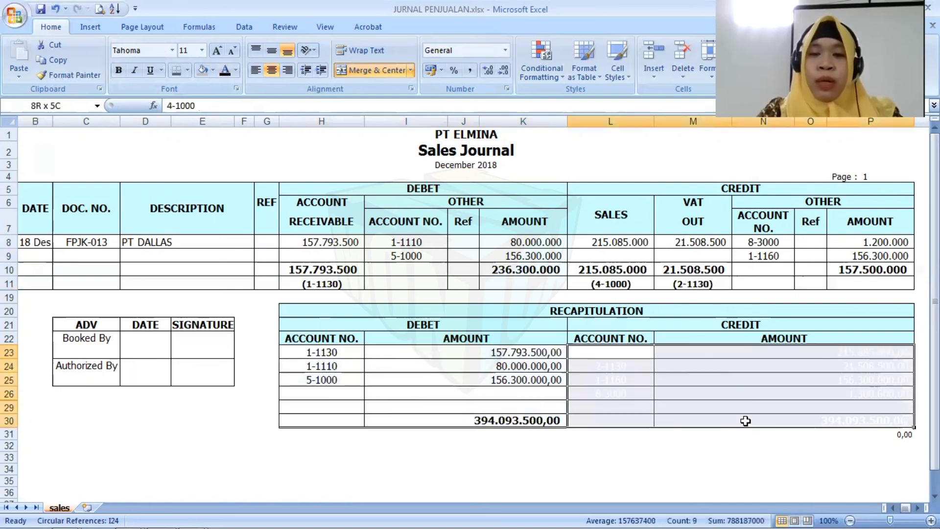
pyautogui.click(225, 70)
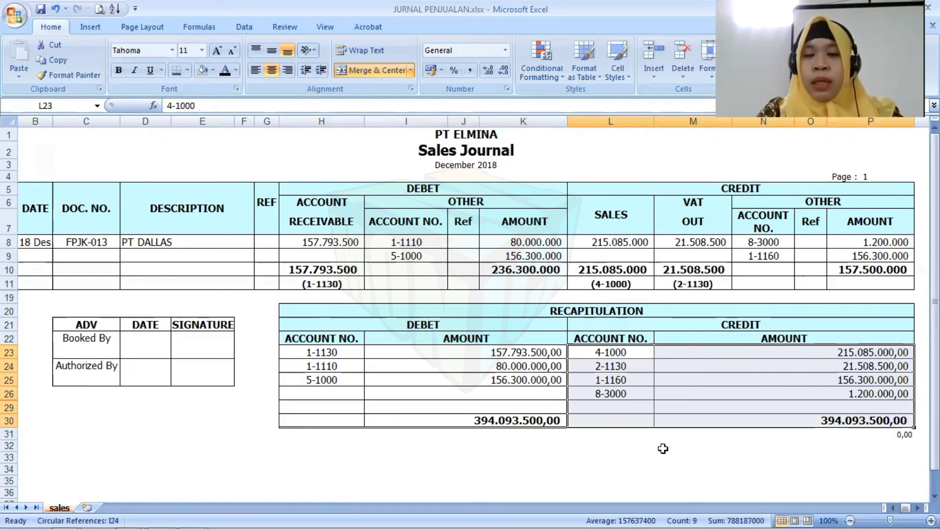
pyautogui.click(636, 466)
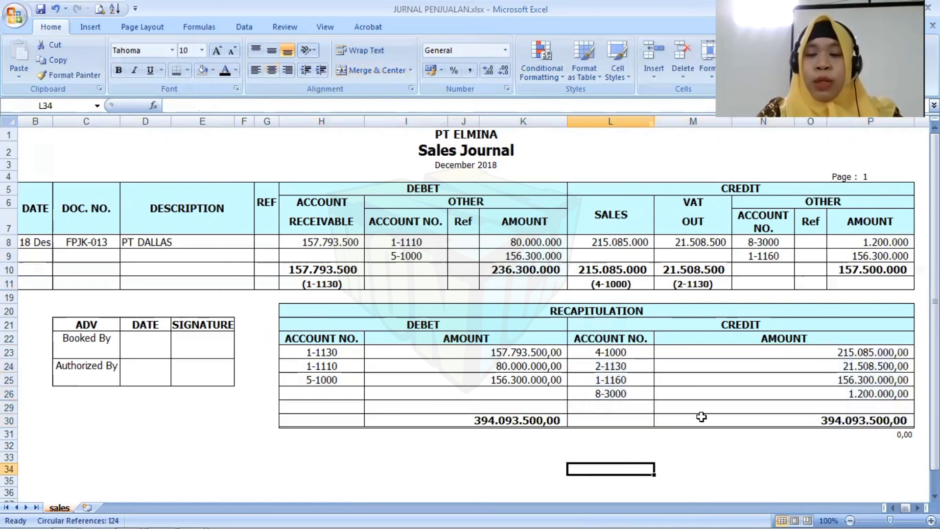